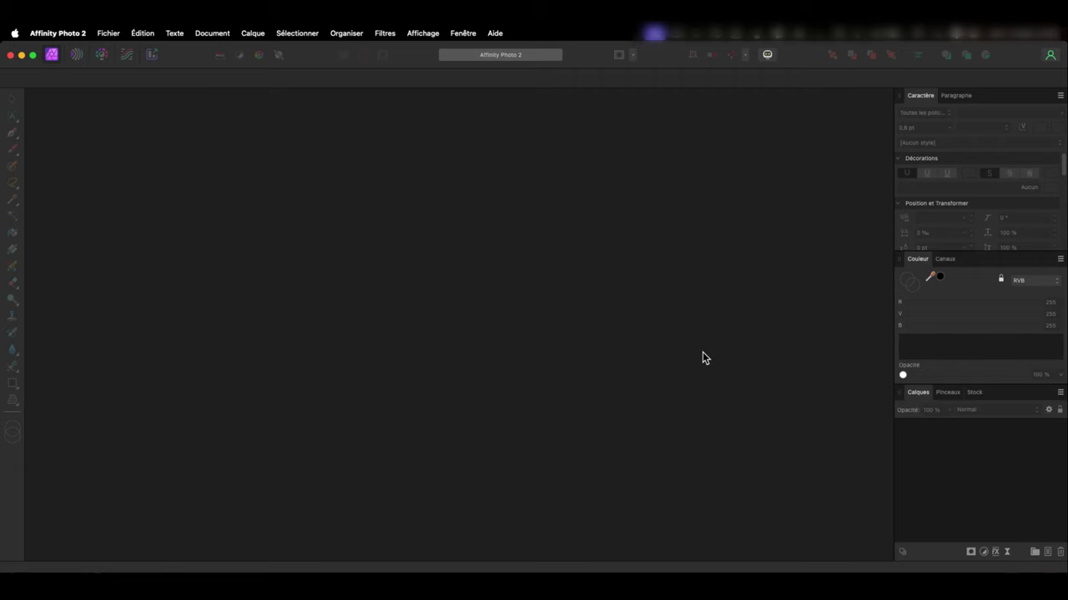
# Step: Open the Réglages dialog from the Affinity Photo 2 menu, showing its Général page
pyautogui.click(58, 33)
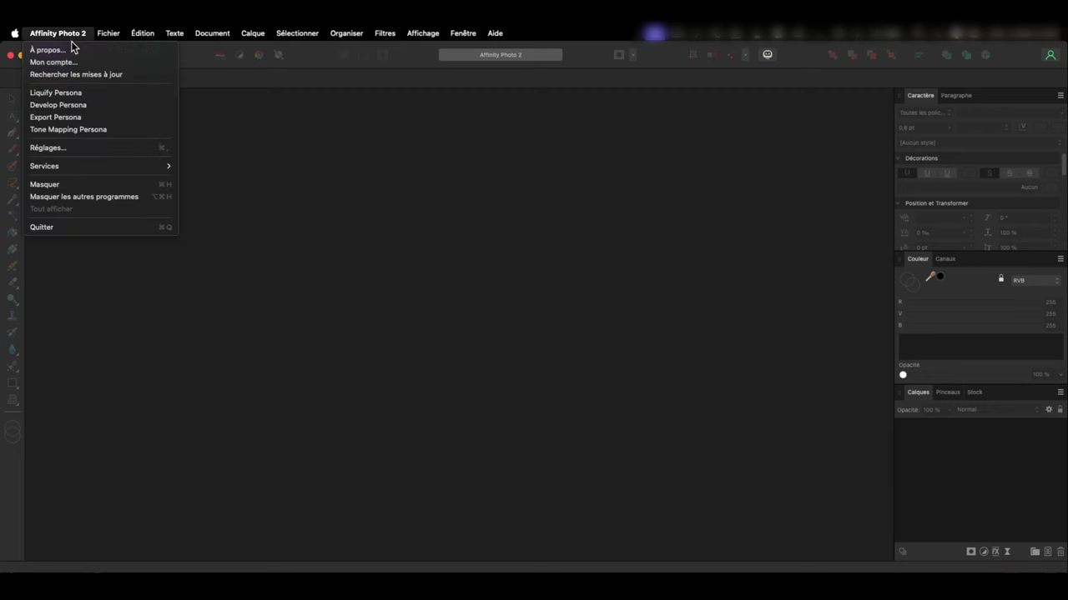
pyautogui.click(126, 150)
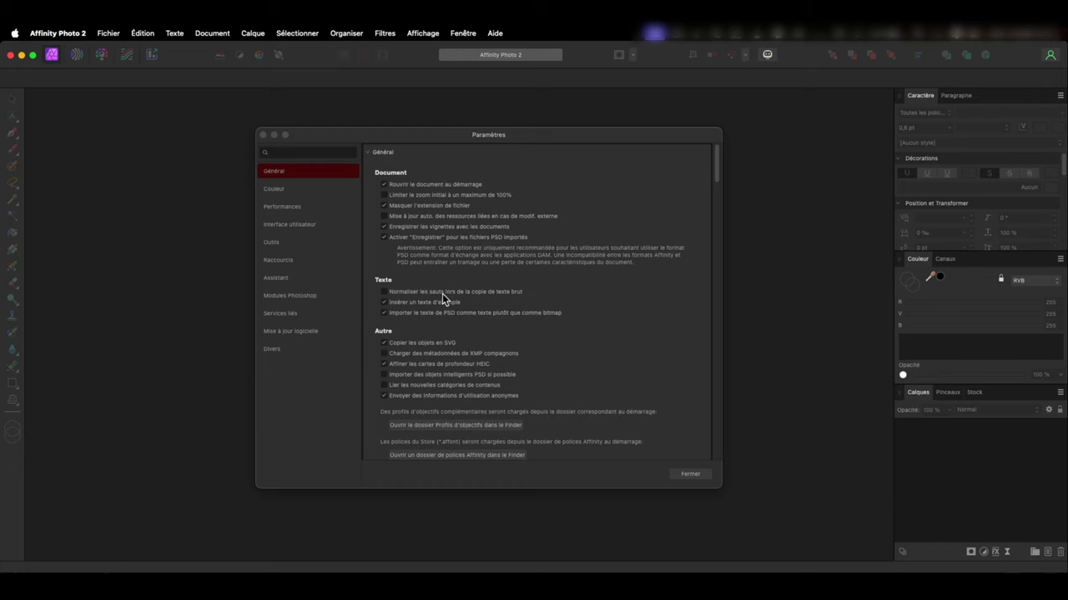
pyautogui.scroll(1, 464, 165)
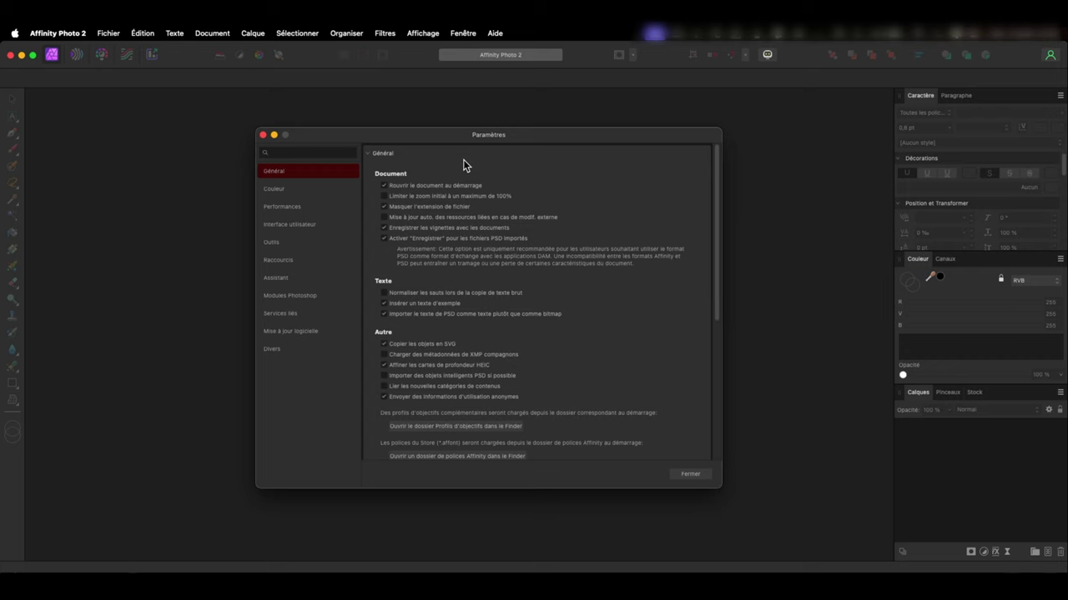
# Step: Browse the Couleur and Interface utilisateur sections, then collapse all the settings sections
pyautogui.click(329, 189)
pyautogui.click(322, 223)
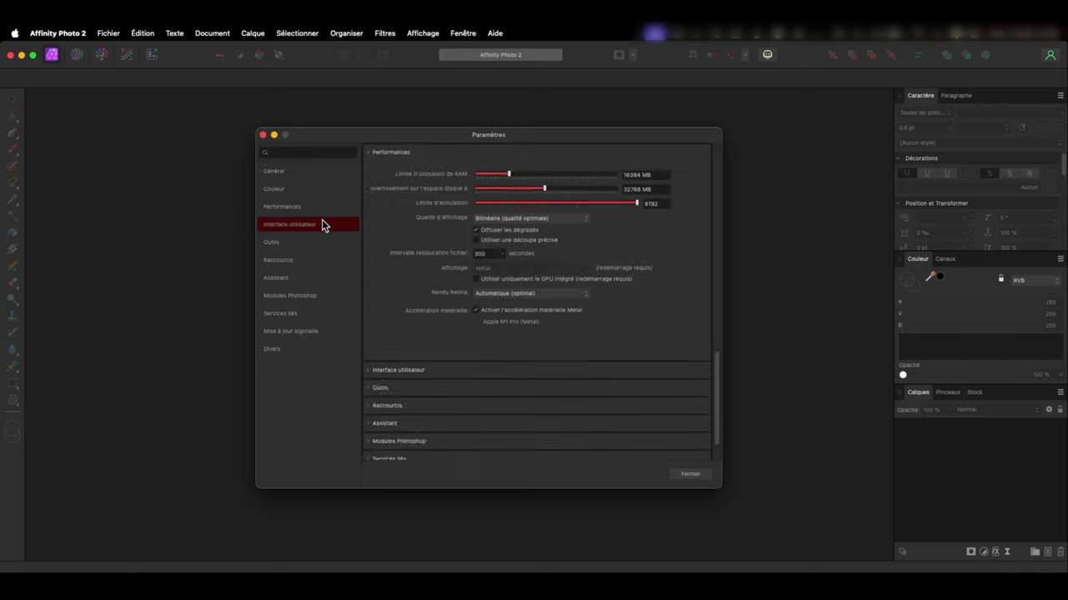
pyautogui.click(327, 173)
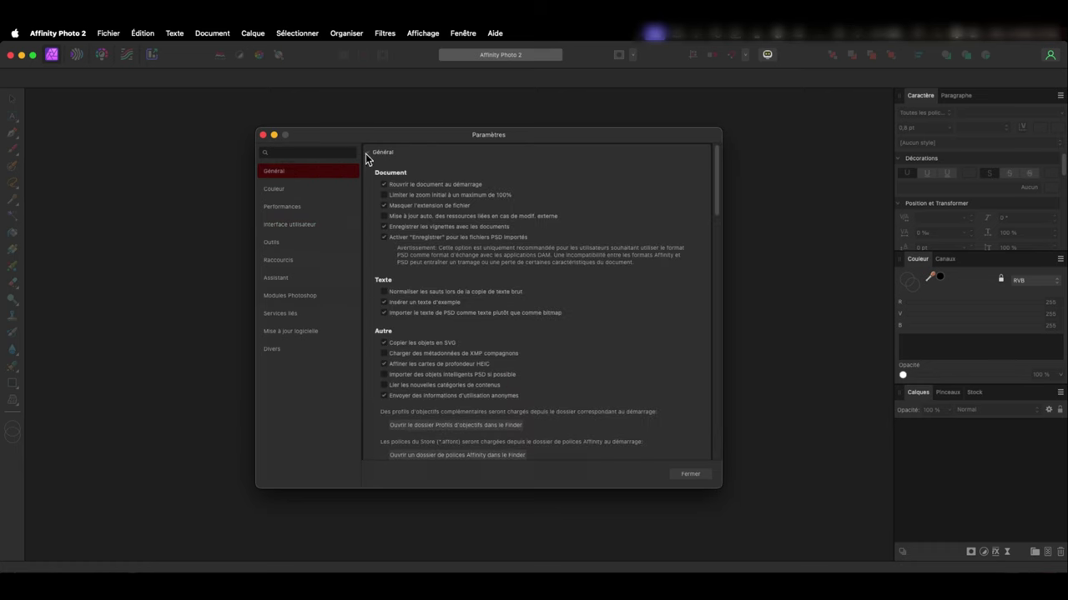
pyautogui.click(366, 152)
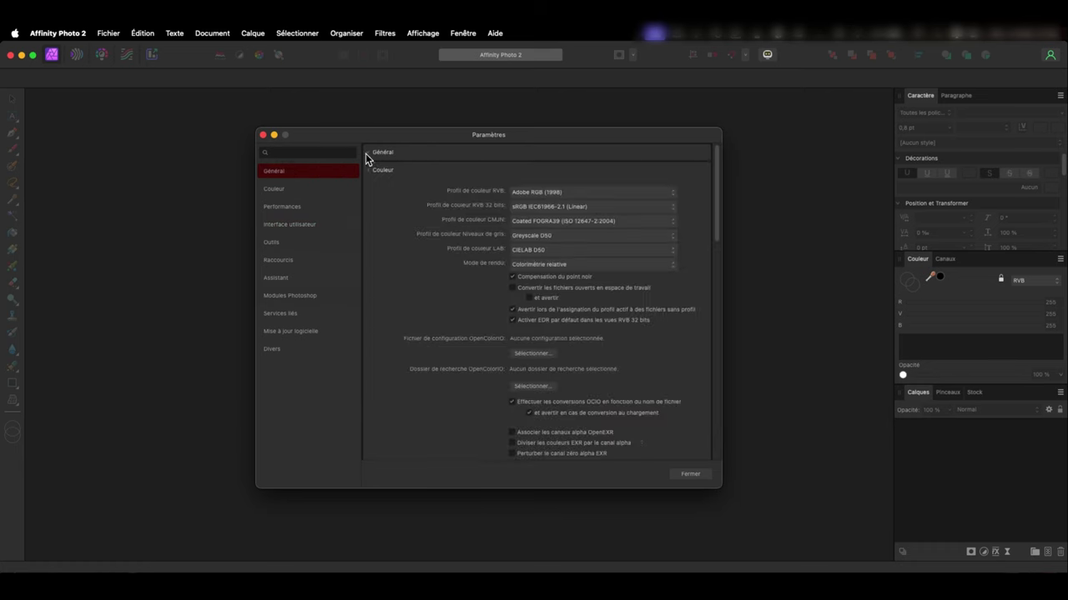
pyautogui.click(366, 171)
pyautogui.click(368, 205)
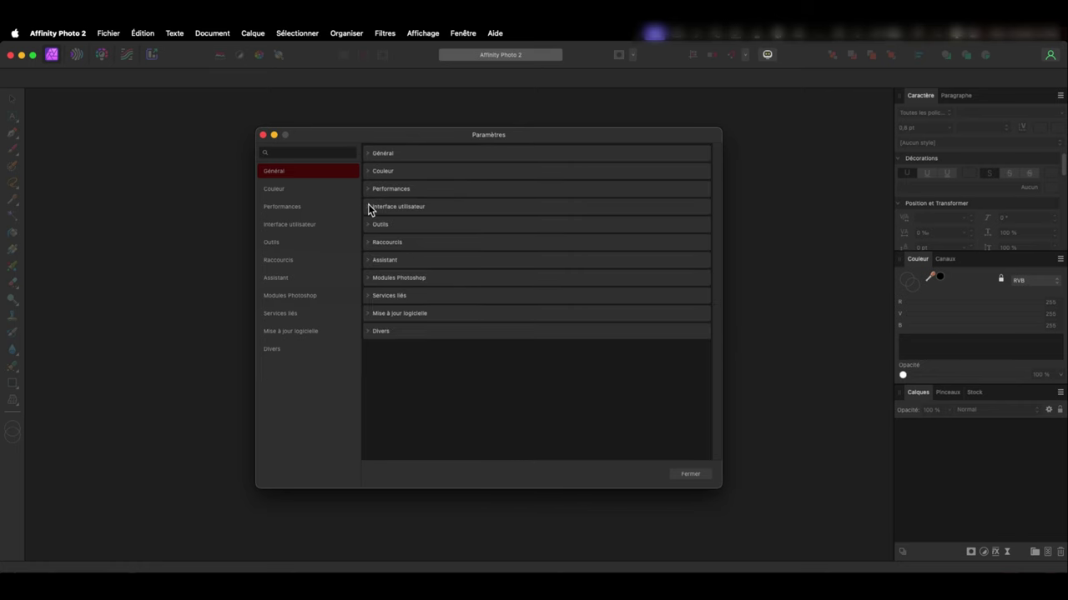
# Step: Show the Performances settings and select the 8192 undo limit value
pyautogui.click(370, 157)
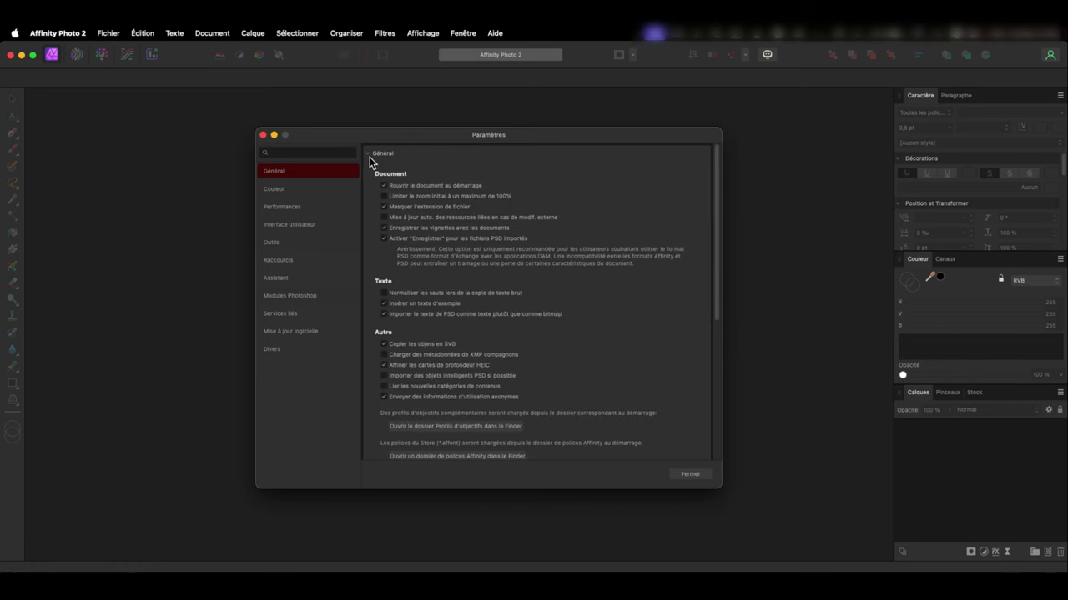
pyautogui.click(371, 158)
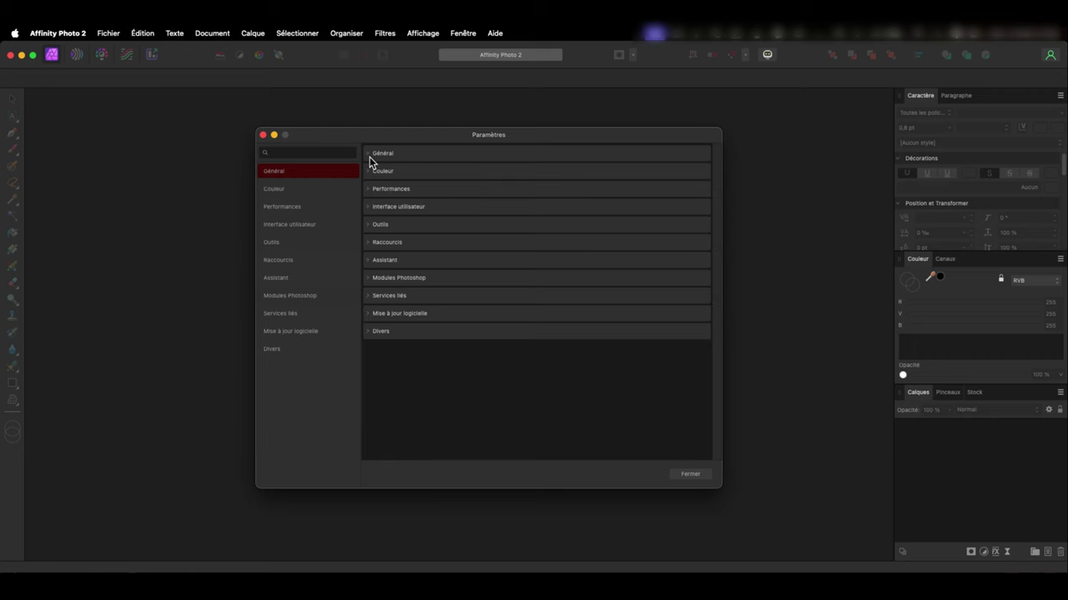
pyautogui.click(365, 172)
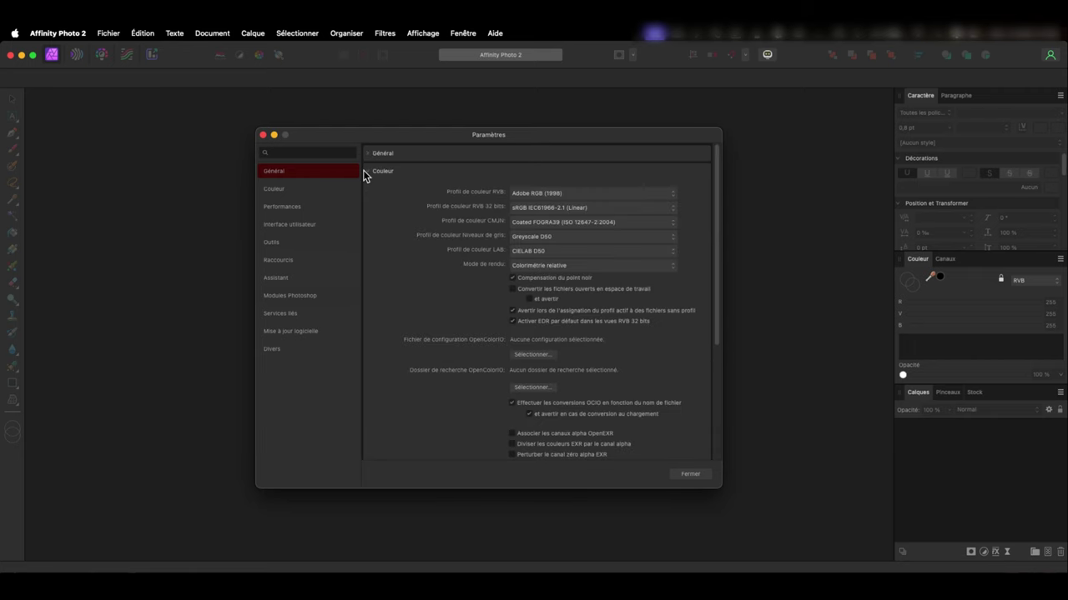
pyautogui.click(328, 185)
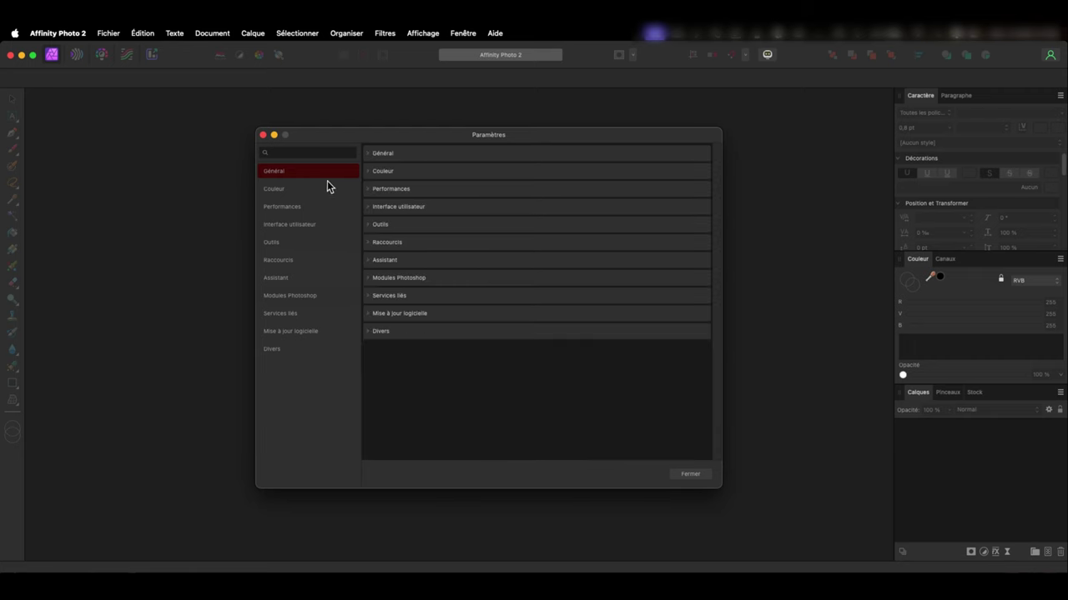
pyautogui.click(347, 205)
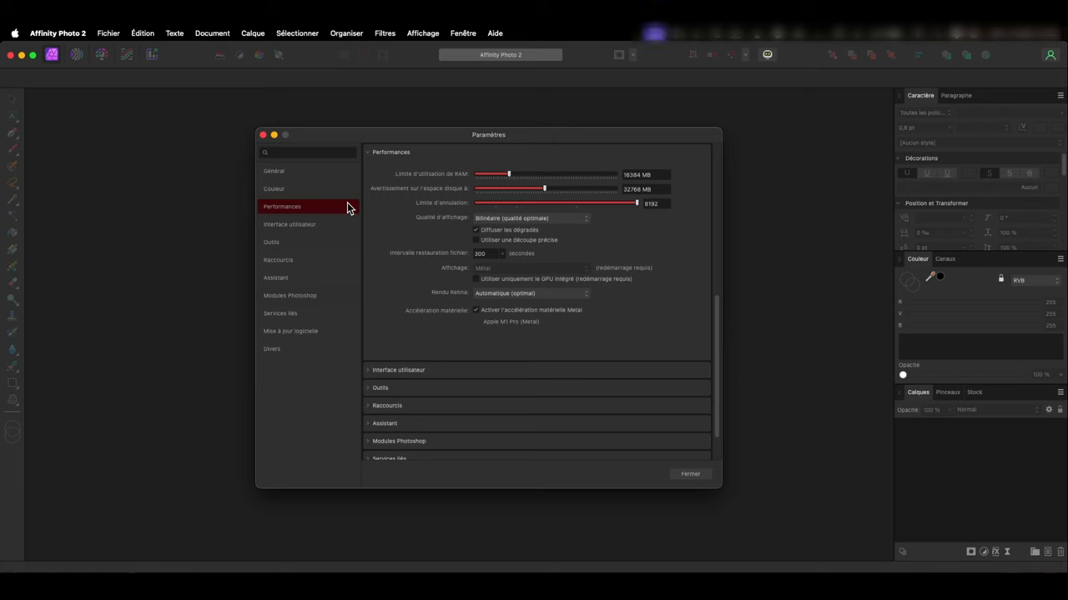
pyautogui.doubleClick(665, 205)
# Step: Scroll through the Interface utilisateur settings down to the Outils section
pyautogui.scroll(-5, 715, 276)
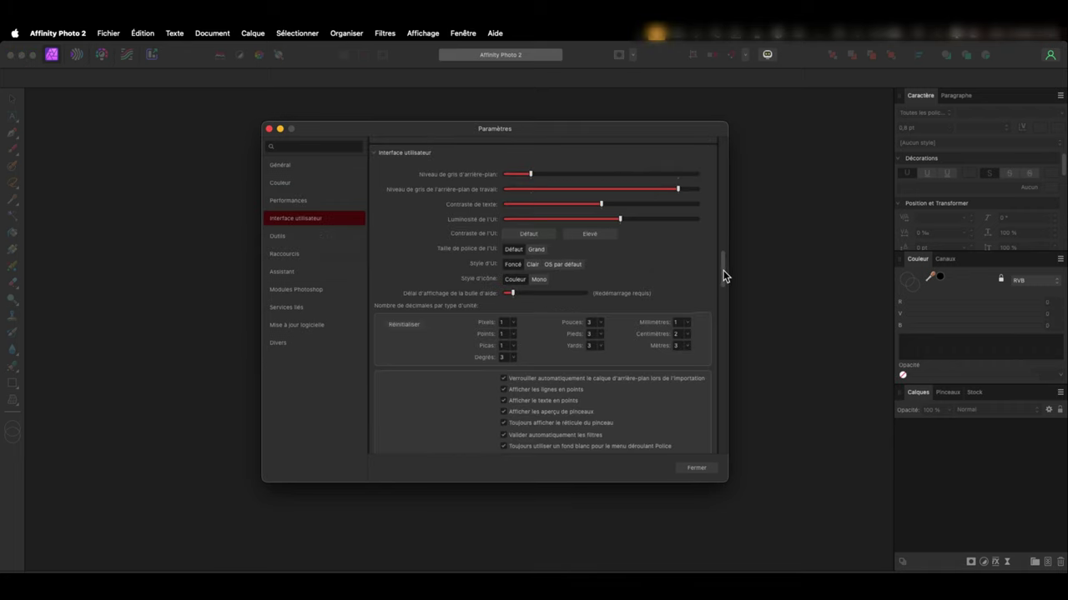
pyautogui.scroll(-2, 724, 280)
pyautogui.scroll(-2, 723, 280)
pyautogui.scroll(1, 723, 282)
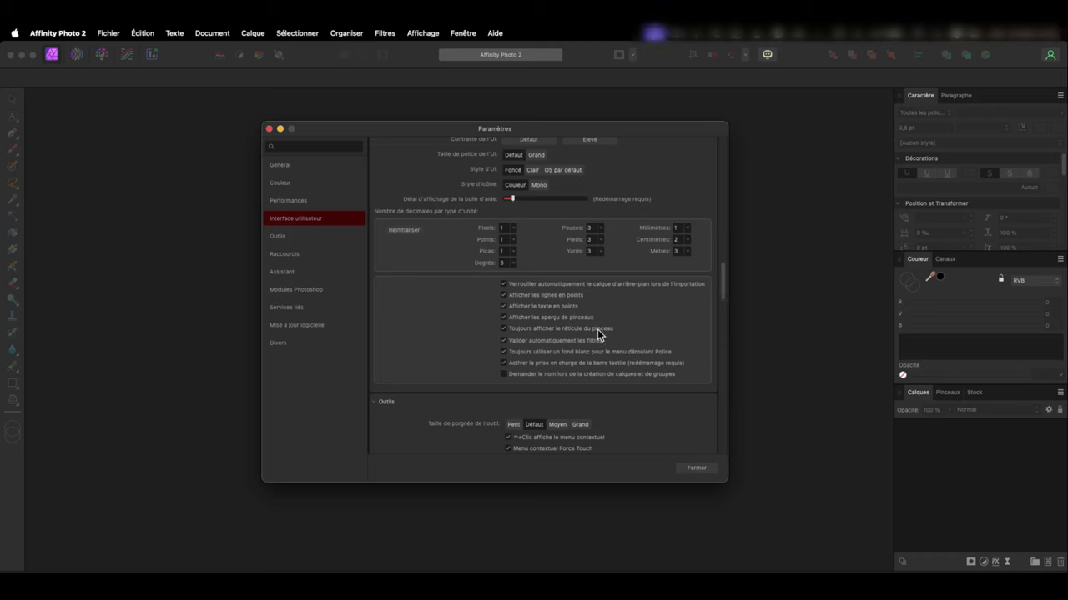
pyautogui.scroll(-3, 723, 294)
pyautogui.scroll(-2, 721, 296)
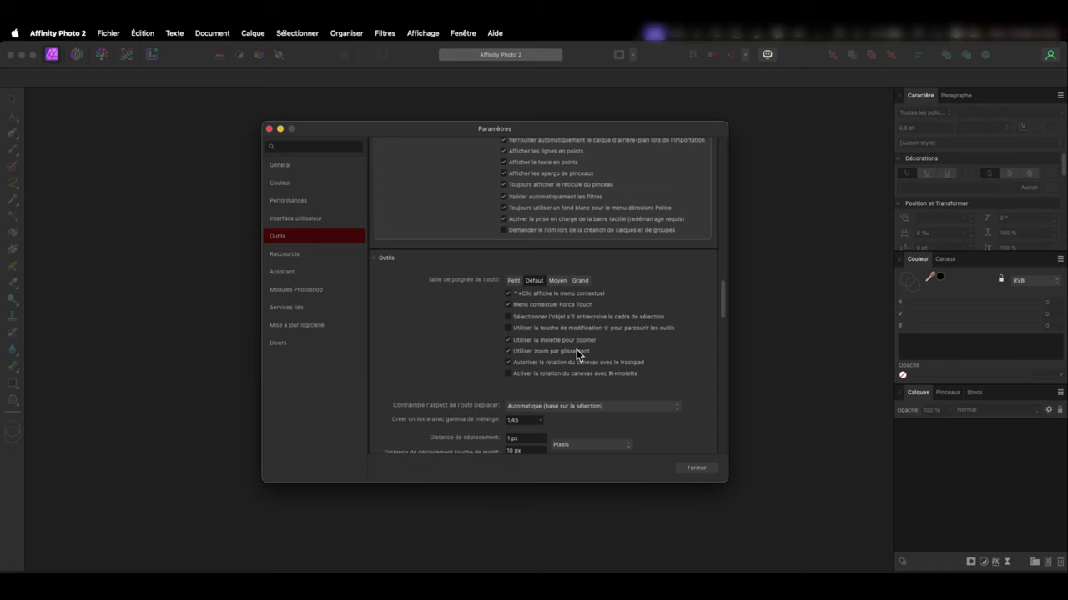
# Step: Show the Raccourcis page and look at the shortcut category list without changing it
pyautogui.click(322, 251)
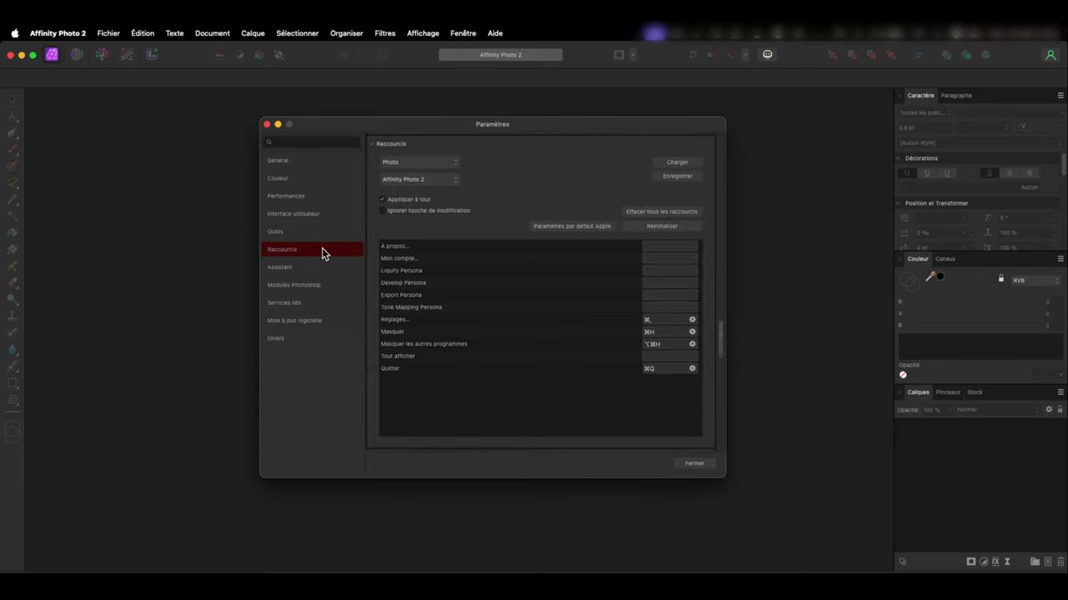
pyautogui.click(435, 177)
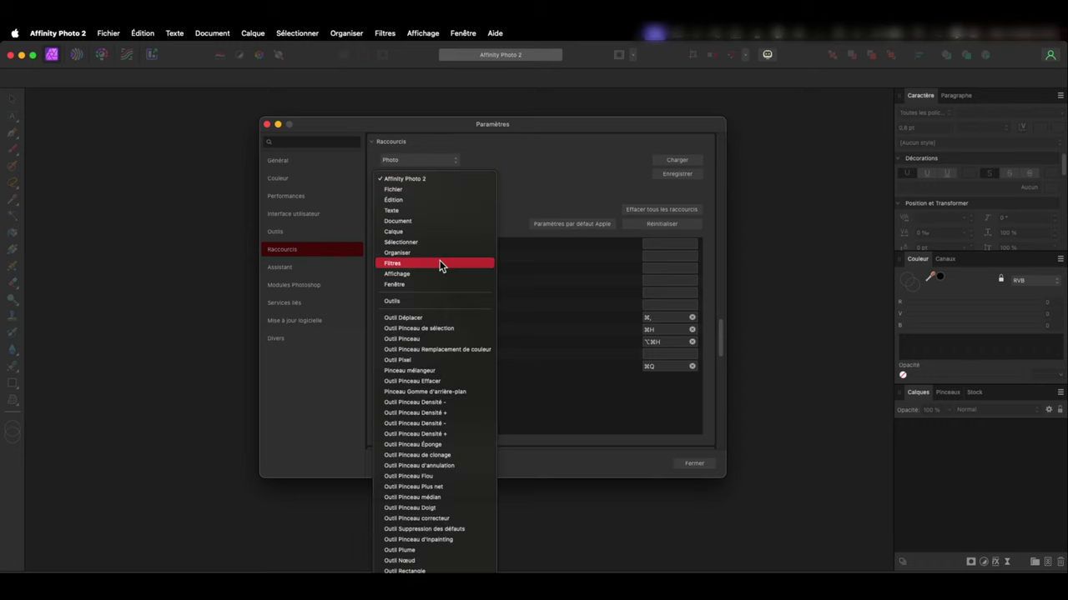
pyautogui.click(549, 154)
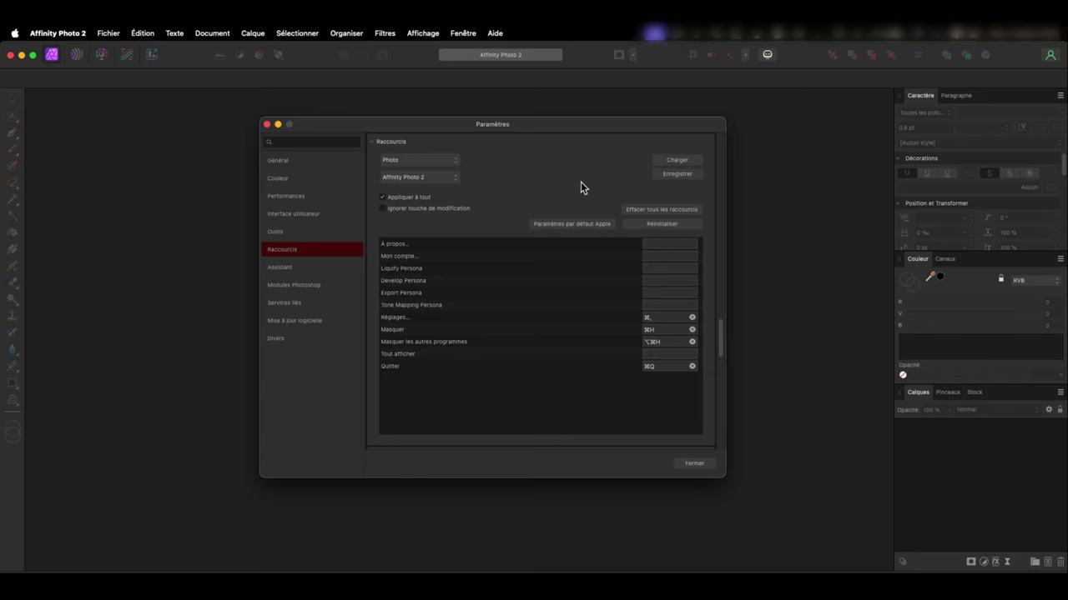
# Step: Review the Assistant, Modules Photoshop, Services liés, Mise à jour logicielle and Divers settings
pyautogui.click(345, 263)
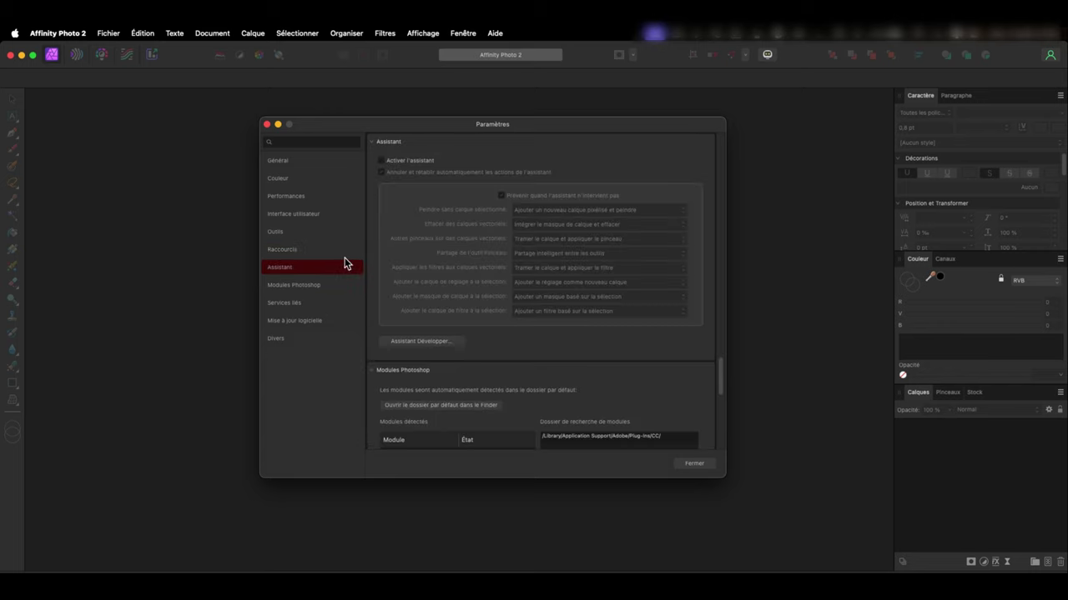
pyautogui.click(329, 283)
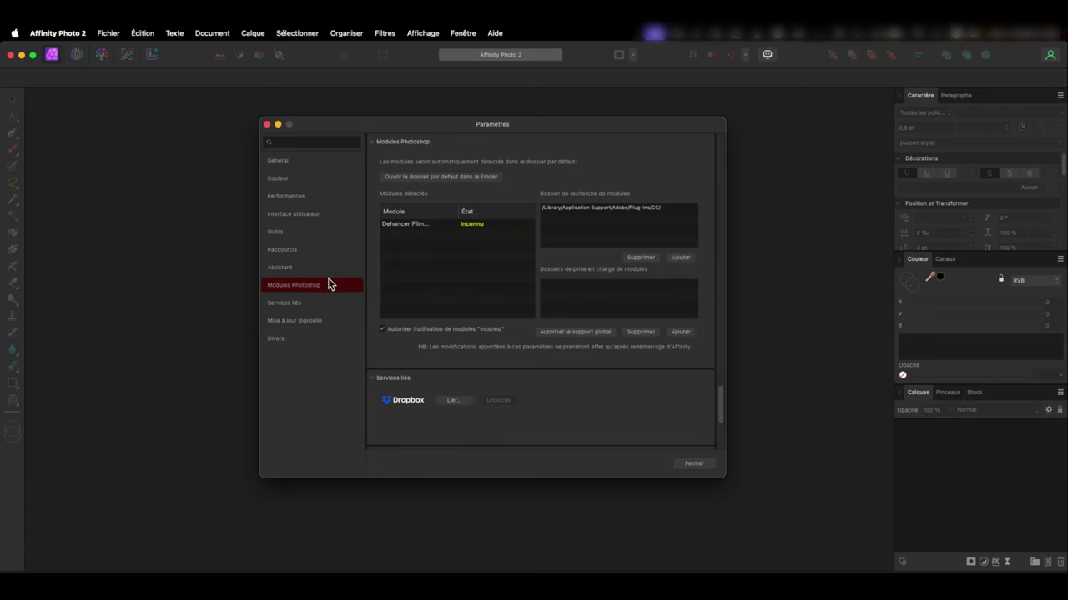
pyautogui.click(346, 302)
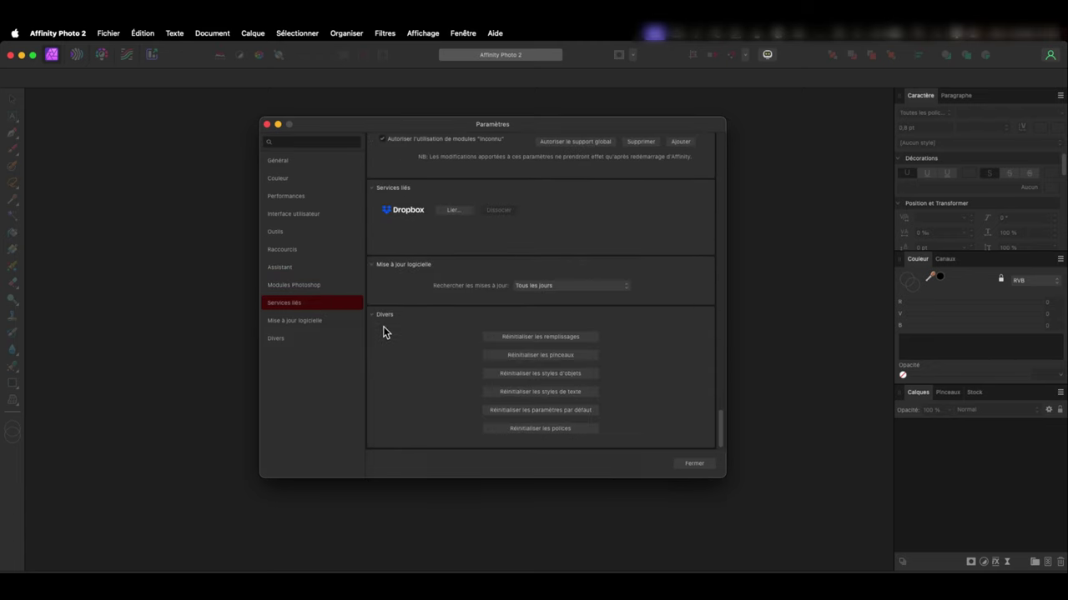
pyautogui.click(339, 322)
pyautogui.click(327, 339)
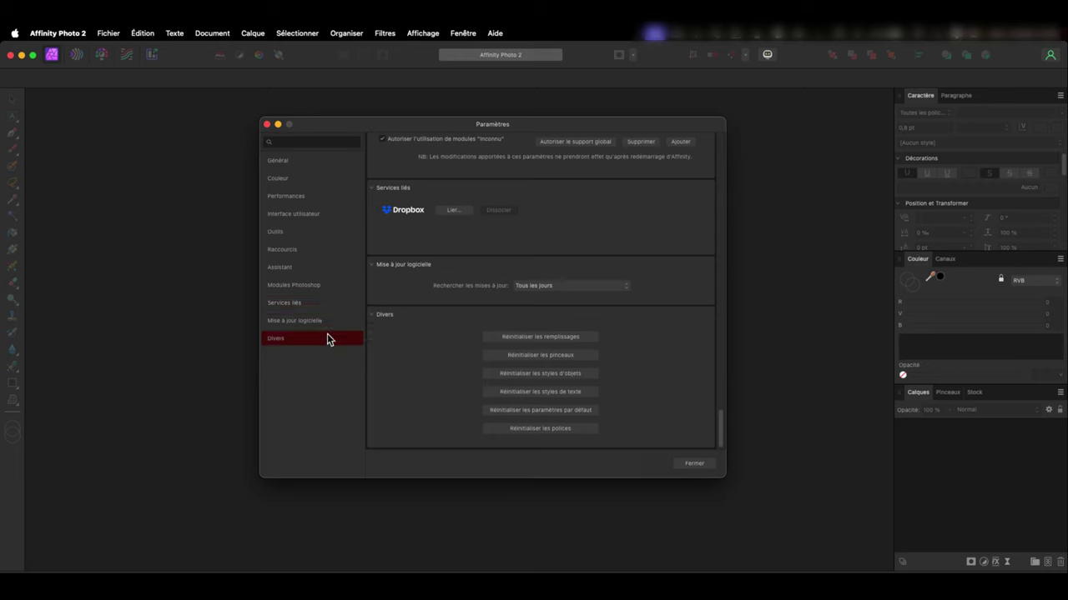
# Step: Revisit the general, performance and shortcut sections, then close Paramètres
pyautogui.click(315, 160)
pyautogui.click(317, 197)
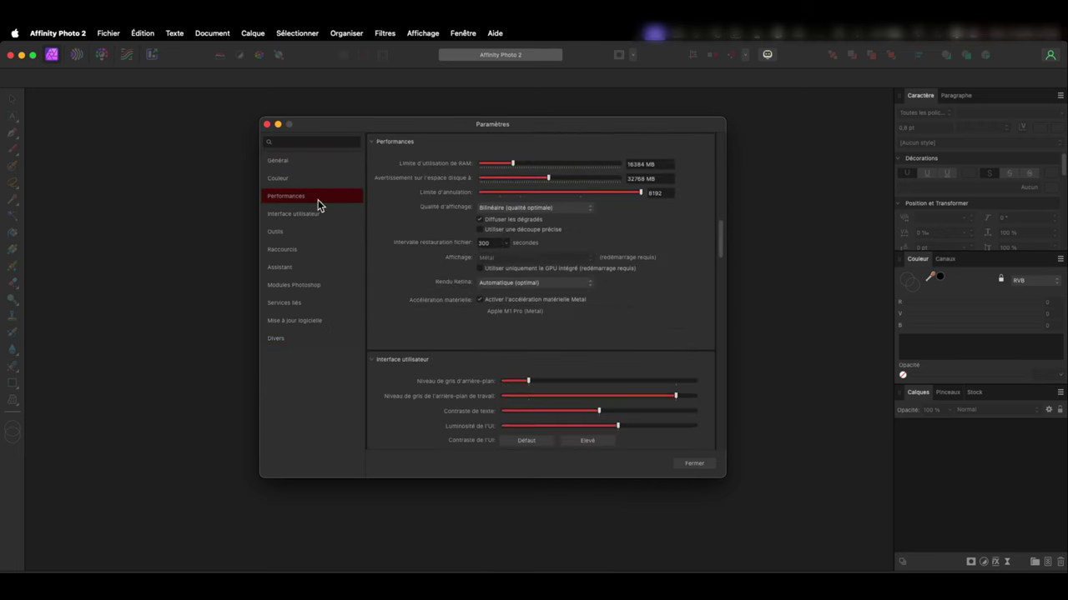
pyautogui.click(311, 233)
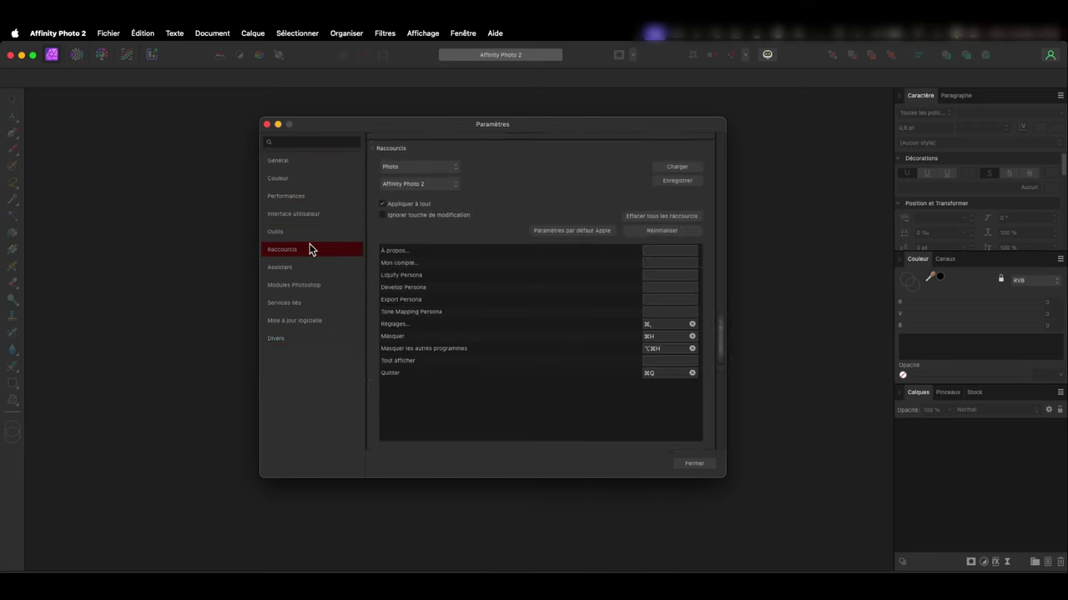
pyautogui.click(679, 463)
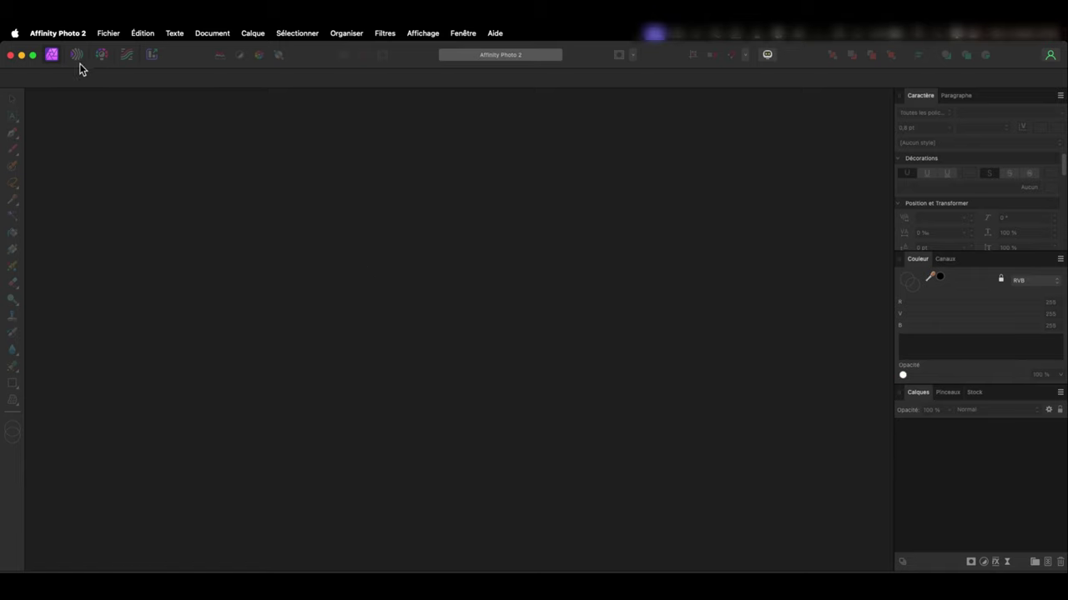
pyautogui.click(51, 56)
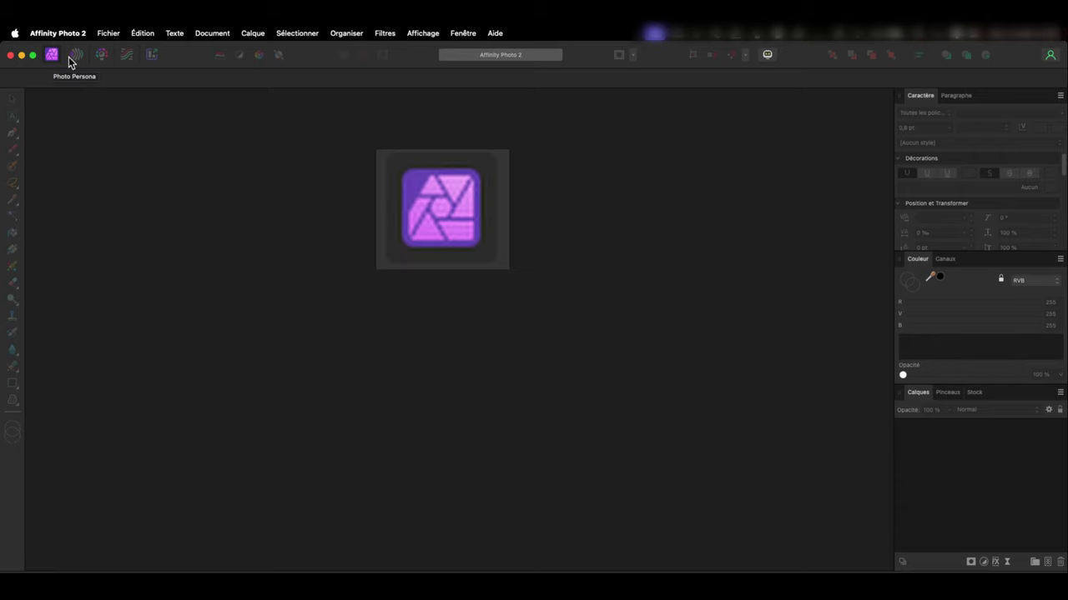
pyautogui.click(75, 58)
pyautogui.click(100, 56)
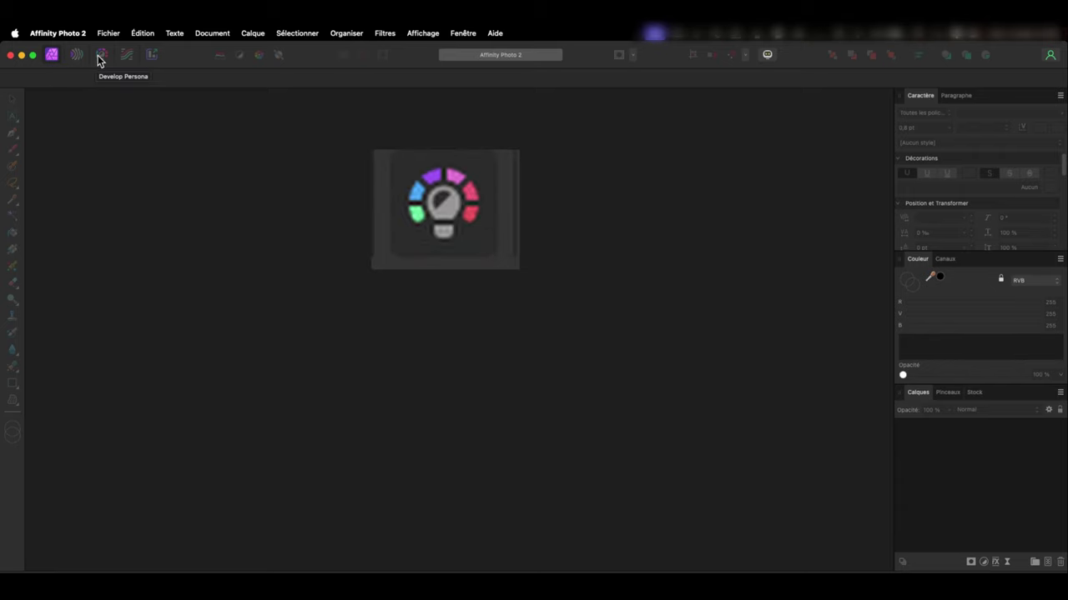
pyautogui.click(126, 59)
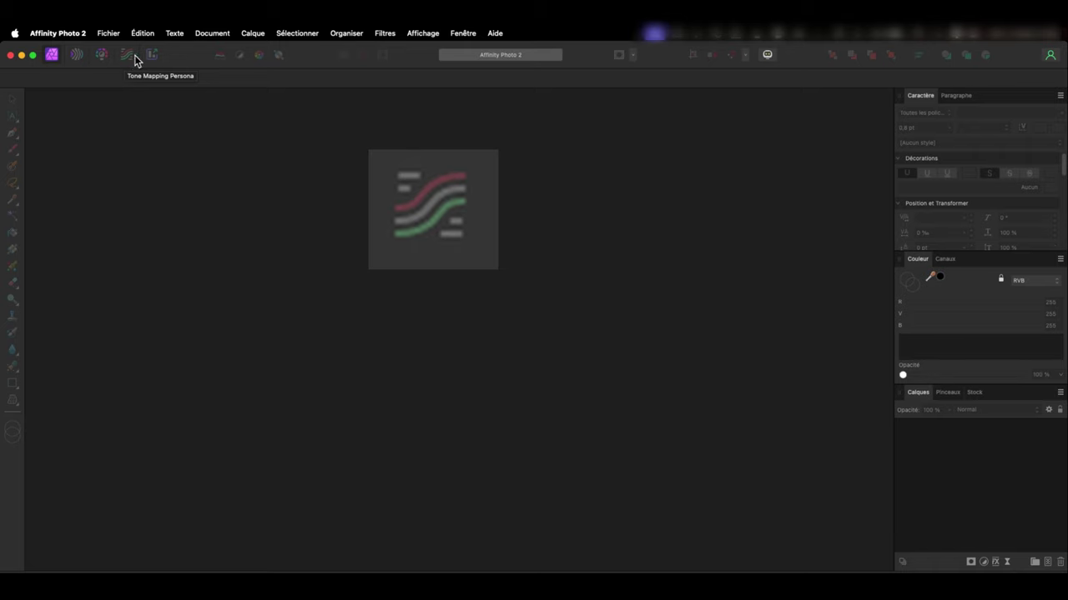
pyautogui.click(150, 57)
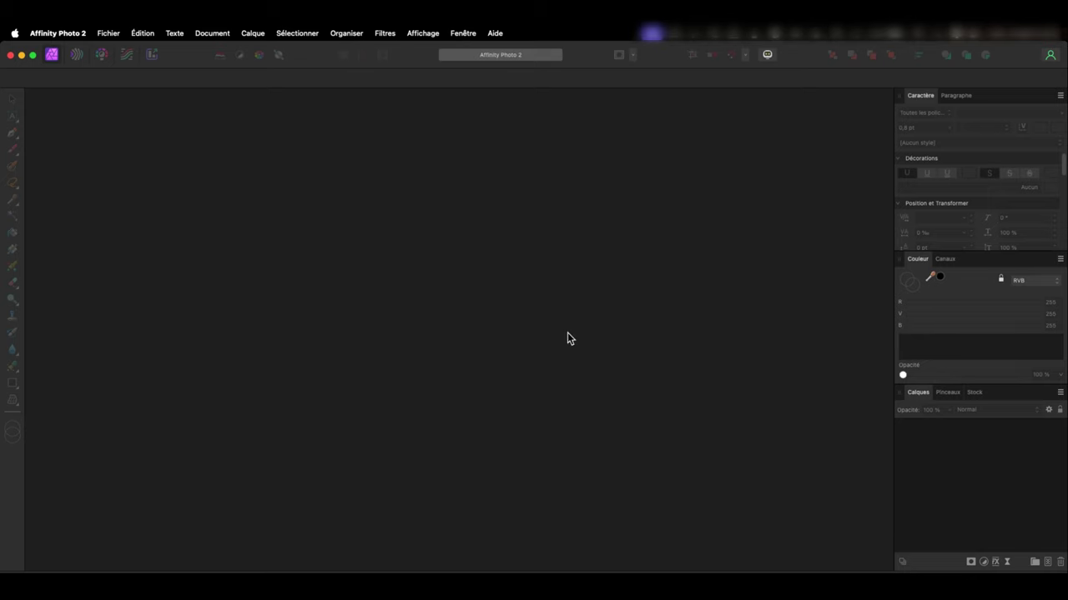
# Step: Start a new document and choose the Post Instagram preset from the Web category
pyautogui.press('super+n')
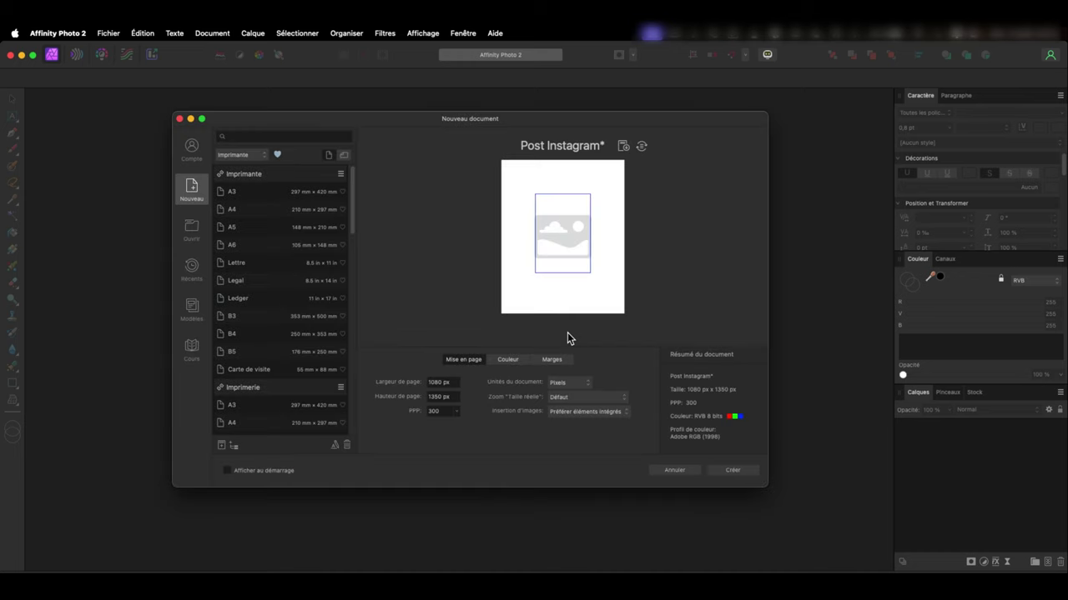
pyautogui.scroll(-2, 260, 230)
pyautogui.scroll(-2, 260, 229)
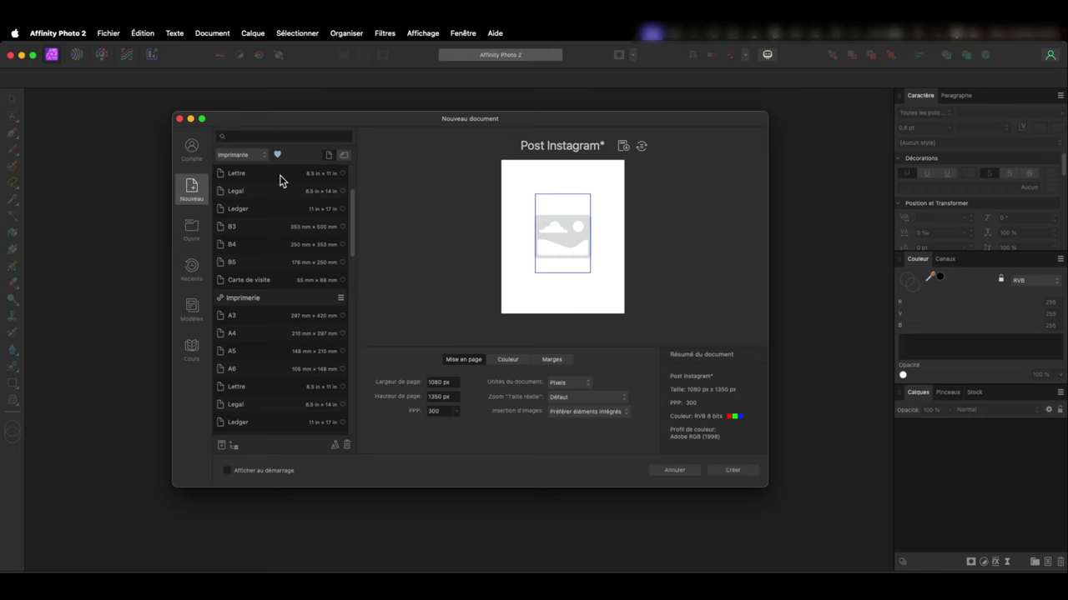
pyautogui.click(256, 157)
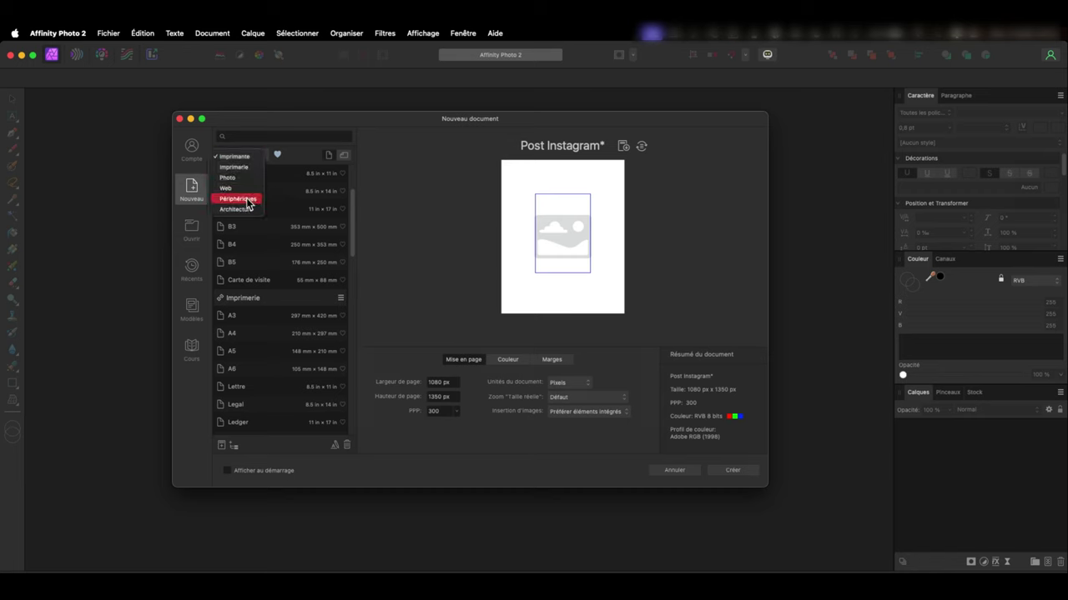
pyautogui.click(244, 190)
pyautogui.click(259, 313)
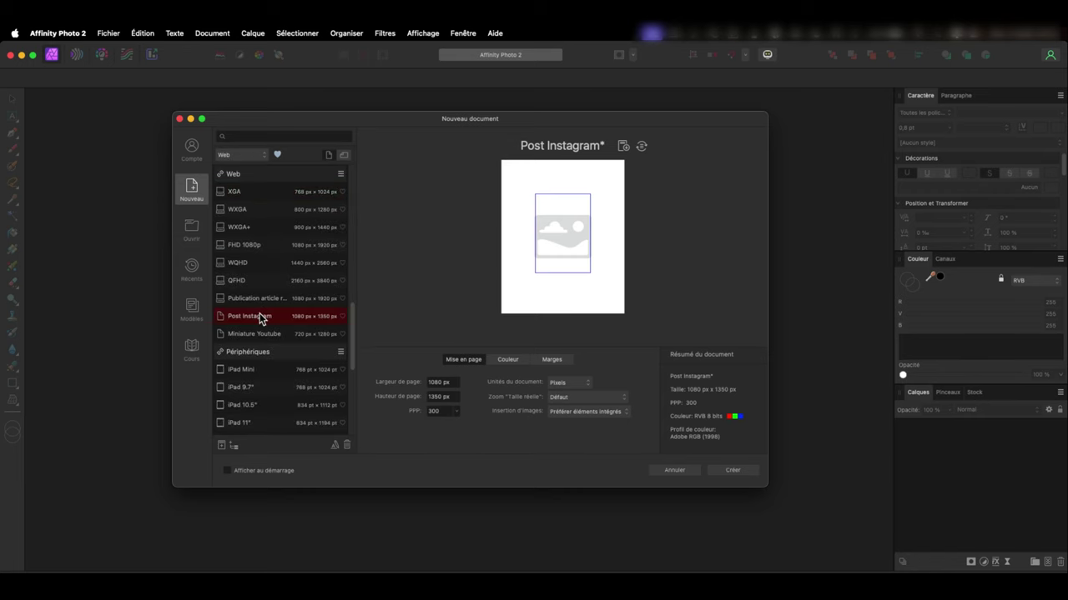
# Step: Preview landscape and back to portrait, and mark Post Instagram as a favourite
pyautogui.click(341, 157)
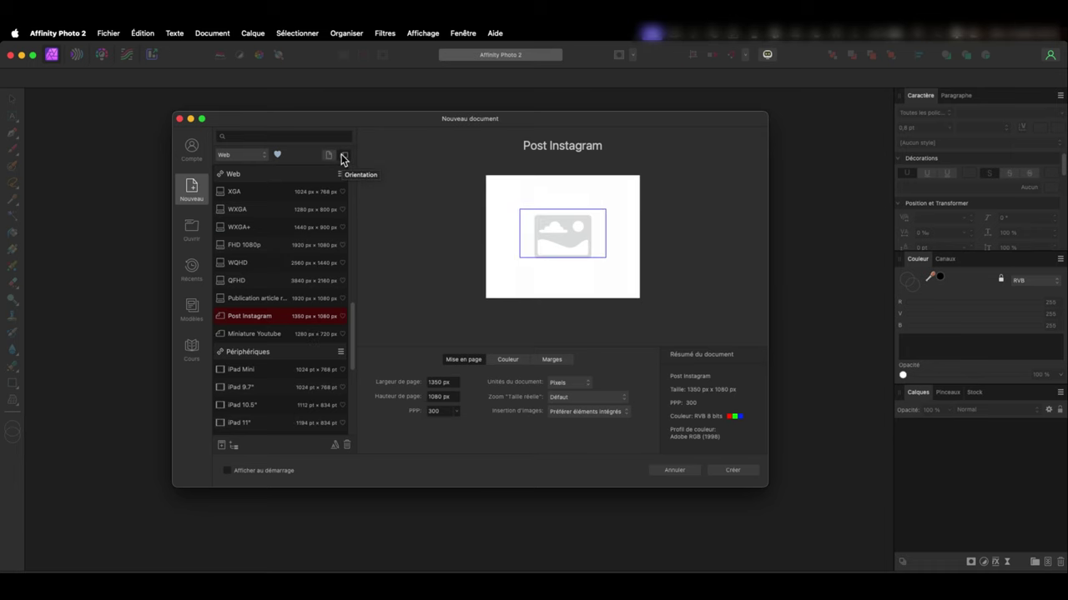
pyautogui.click(328, 157)
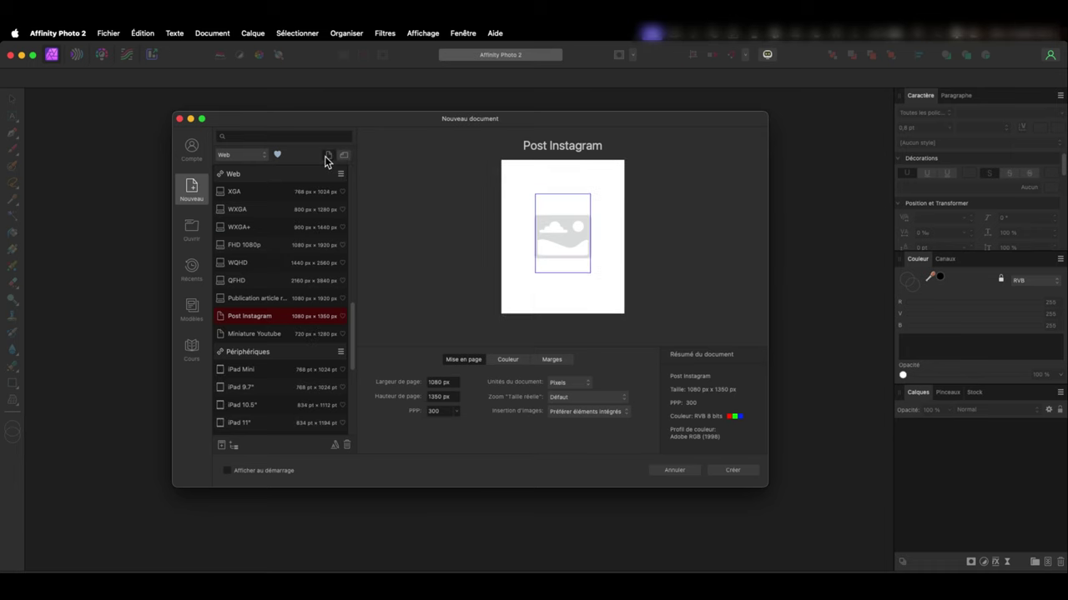
pyautogui.click(342, 317)
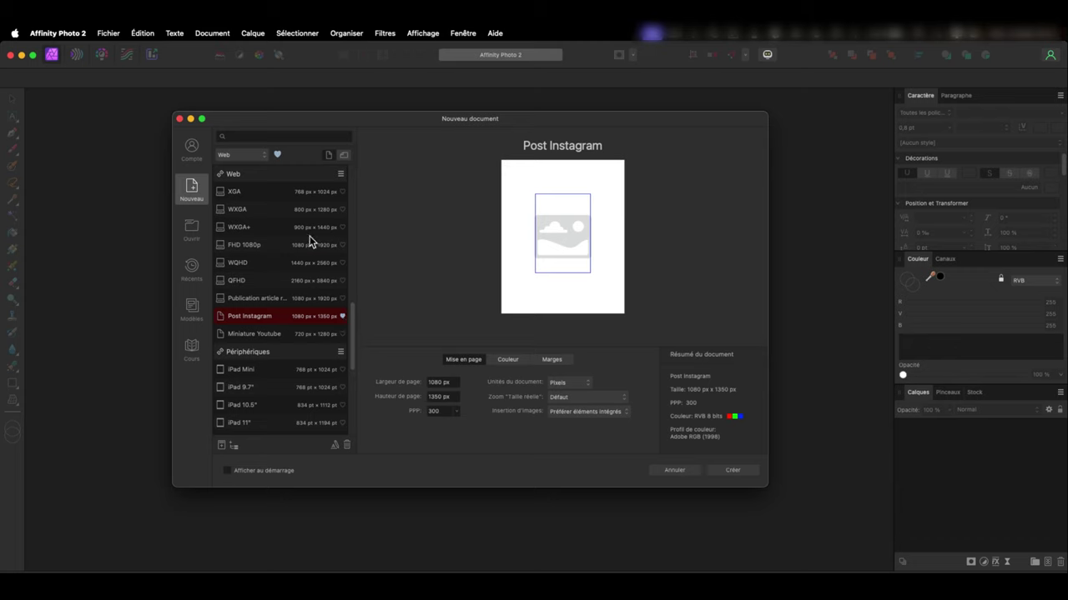
pyautogui.click(277, 156)
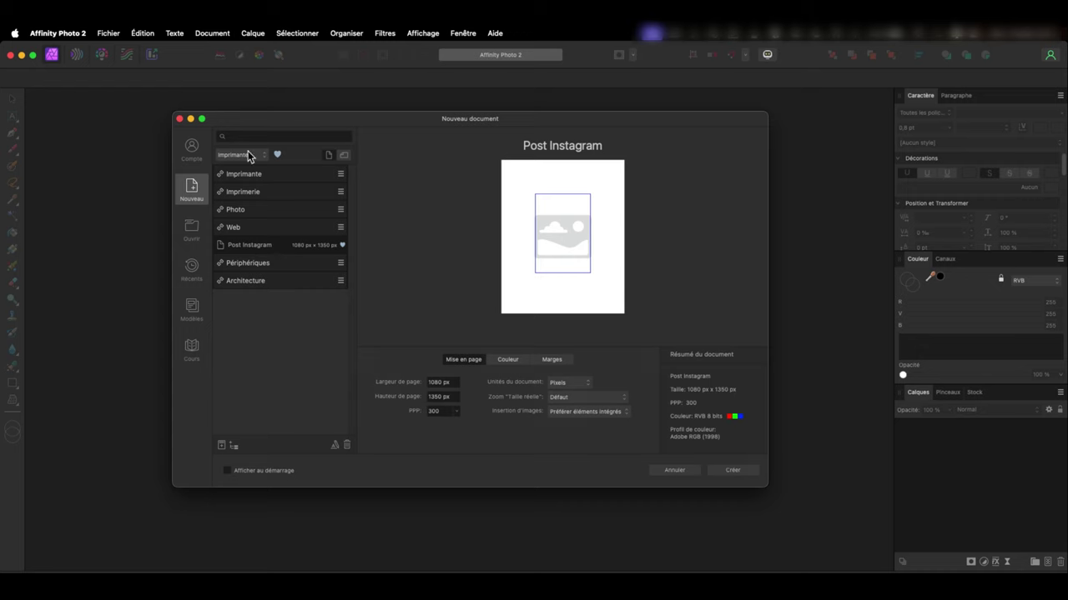
pyautogui.click(277, 154)
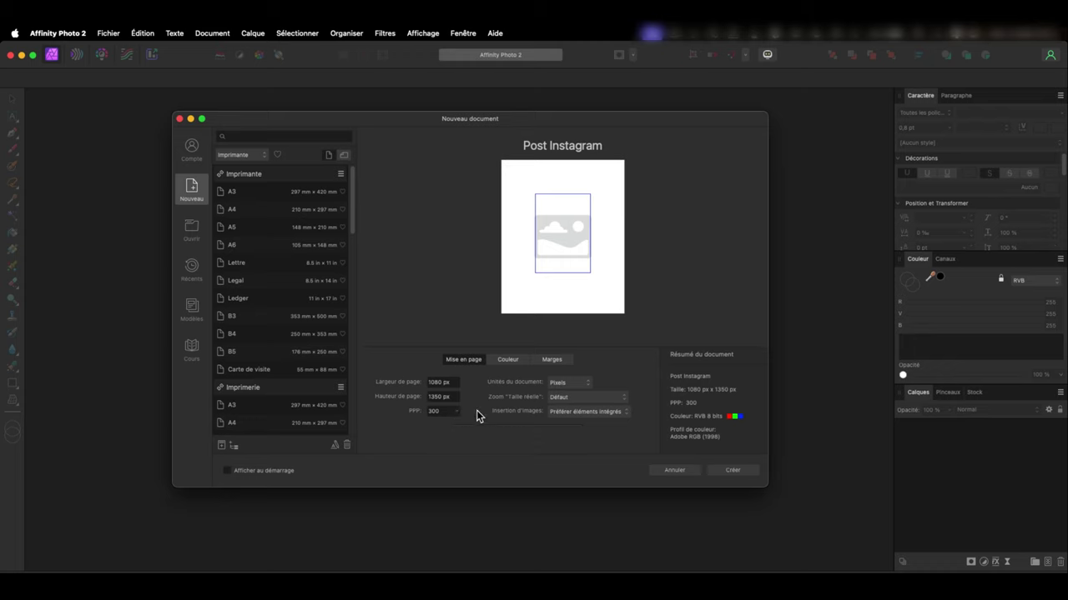
# Step: Check the units, colour and margin settings, then create the 1080 × 1350 px Post Instagram document
pyautogui.click(571, 382)
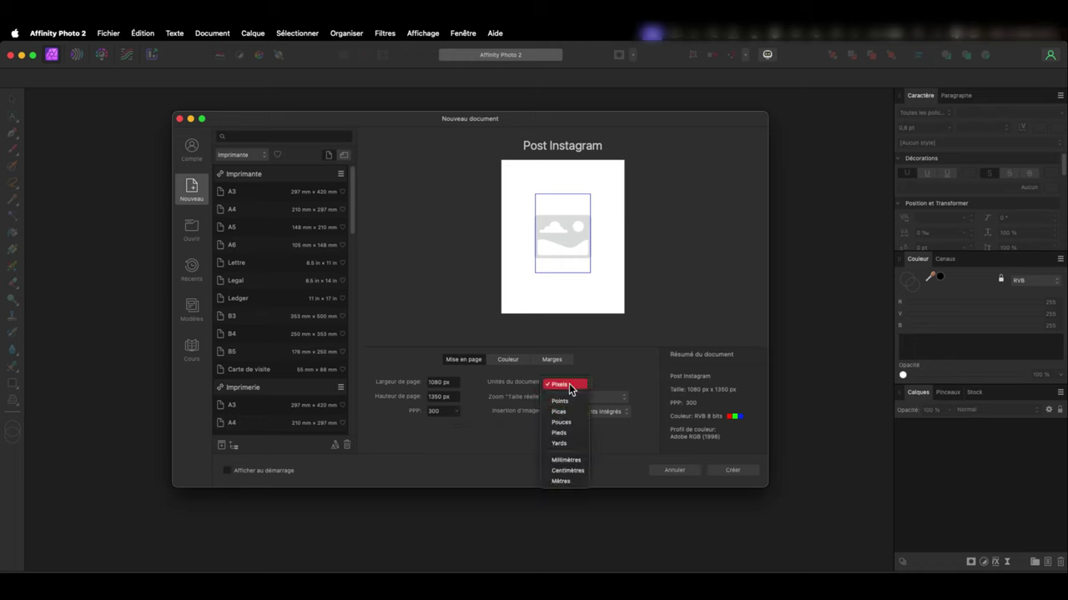
pyautogui.click(518, 360)
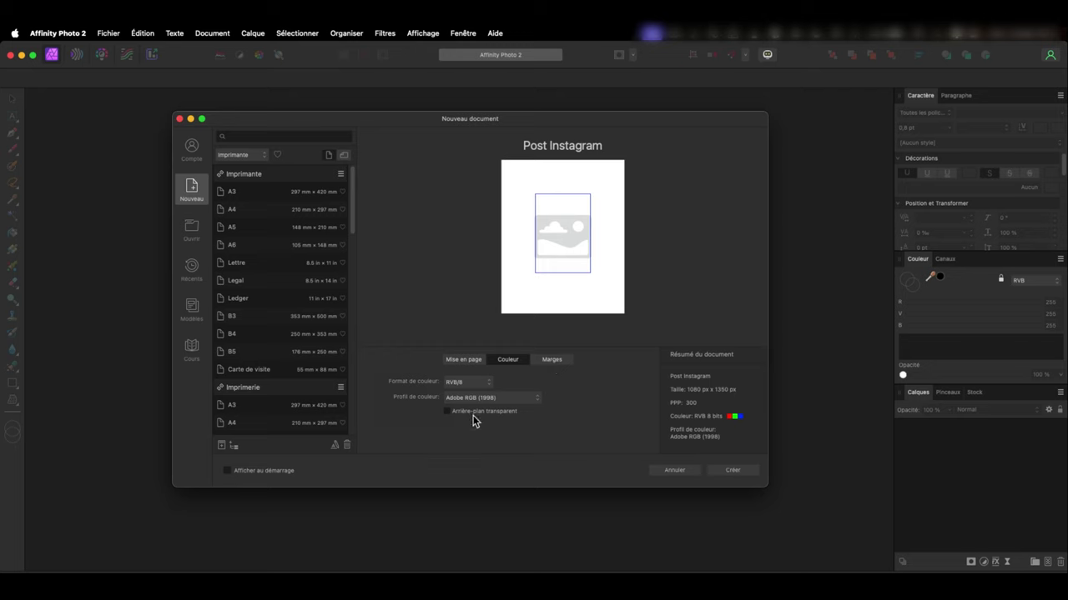
pyautogui.click(552, 360)
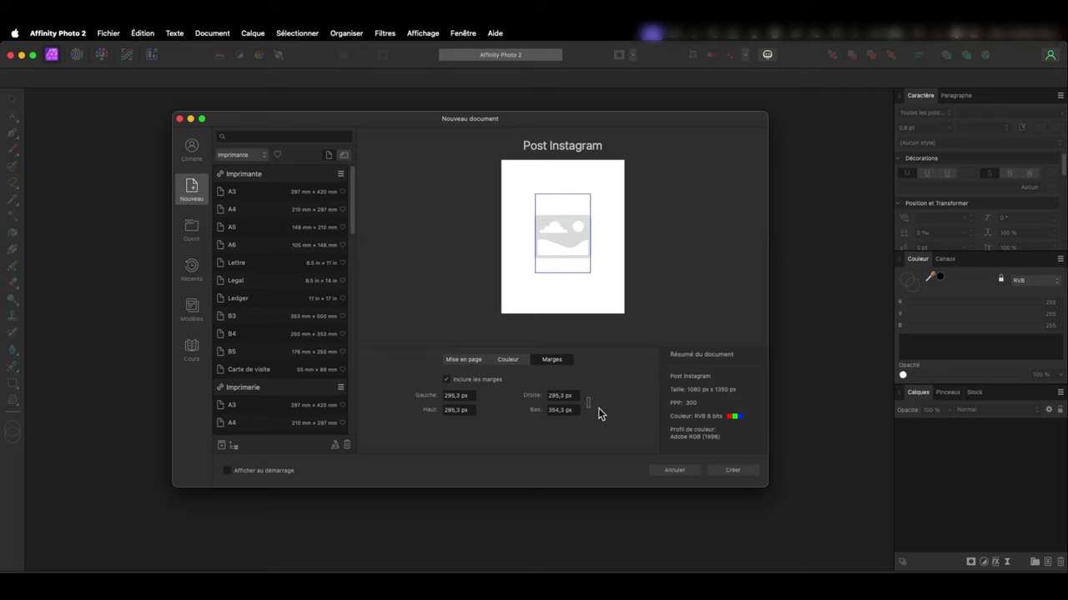
pyautogui.scroll(-5, 286, 353)
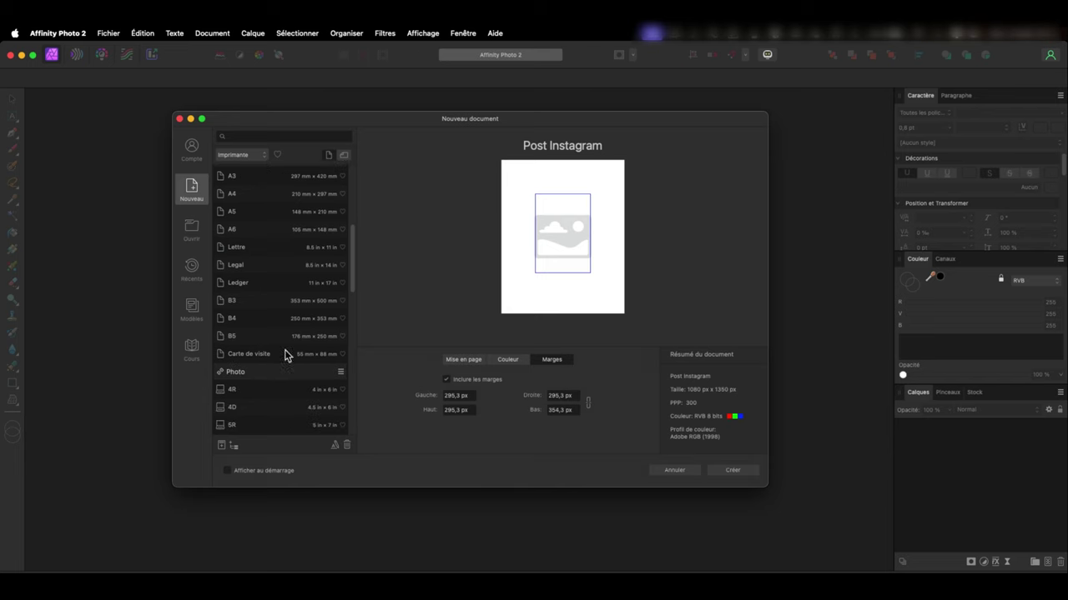
pyautogui.click(262, 155)
pyautogui.click(252, 178)
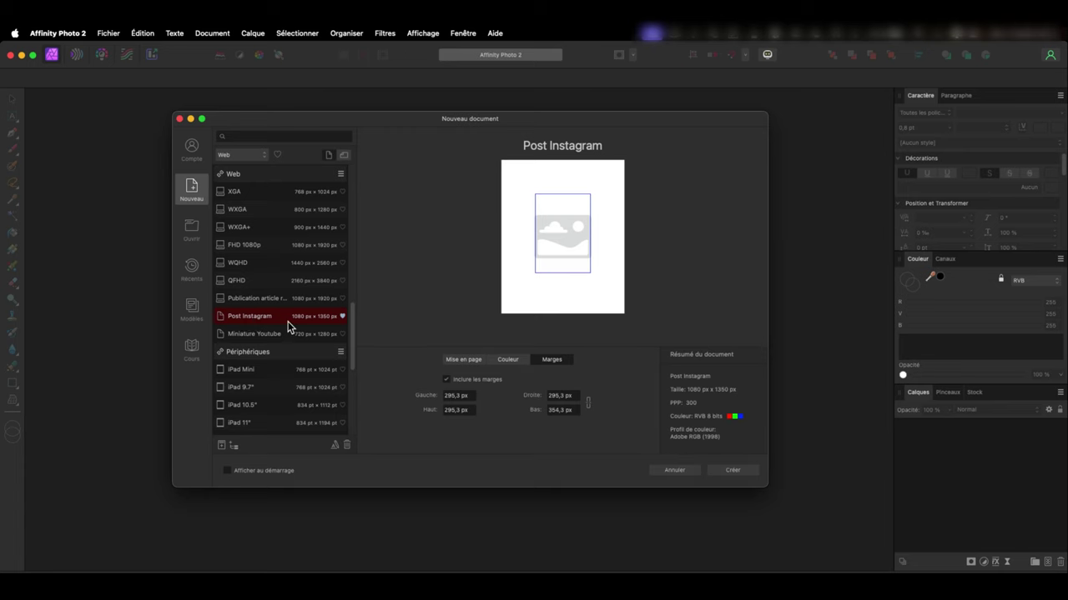
pyautogui.doubleClick(288, 321)
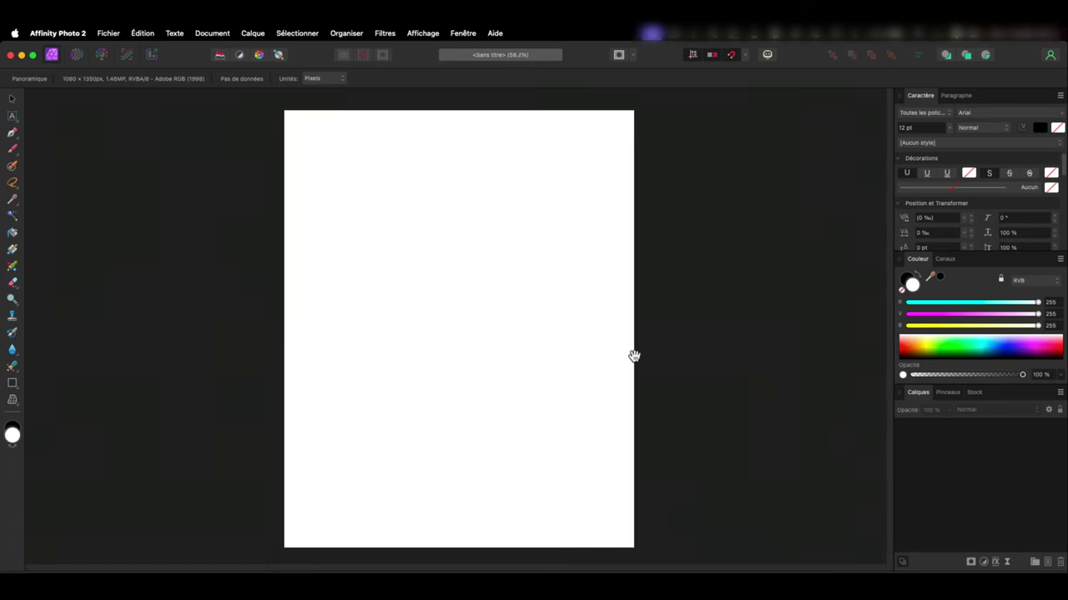
# Step: Save the current panel layout as a new named studio preset
pyautogui.click(106, 33)
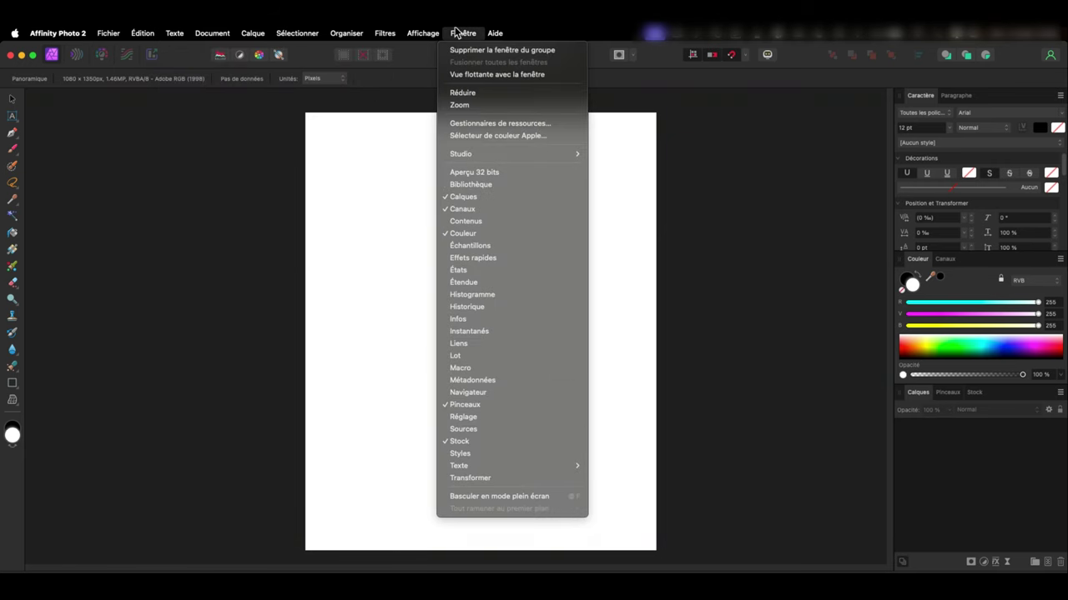
pyautogui.moveTo(484, 153)
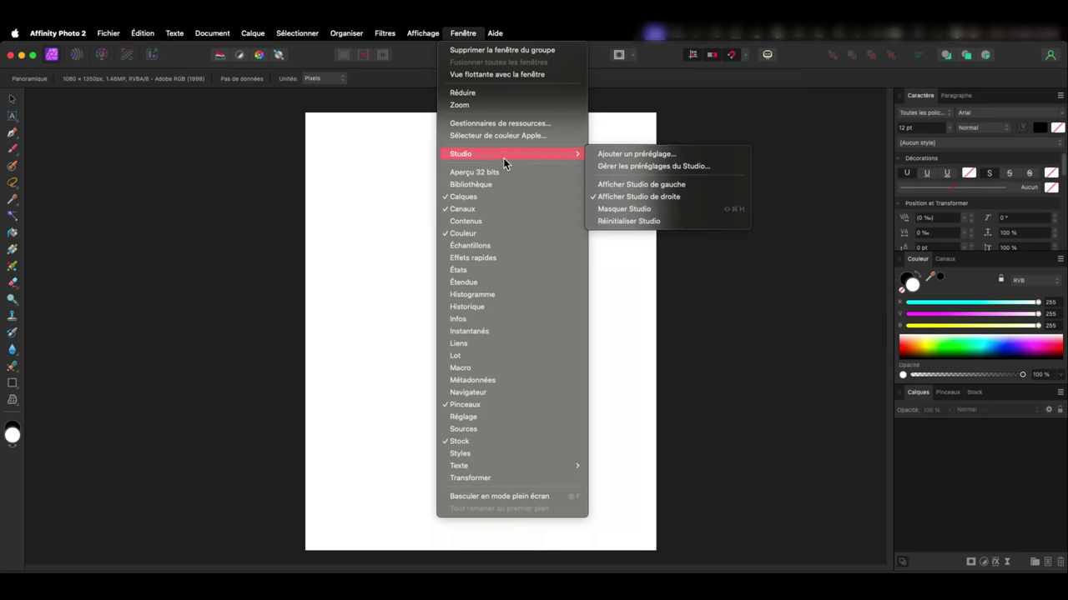
pyautogui.click(644, 158)
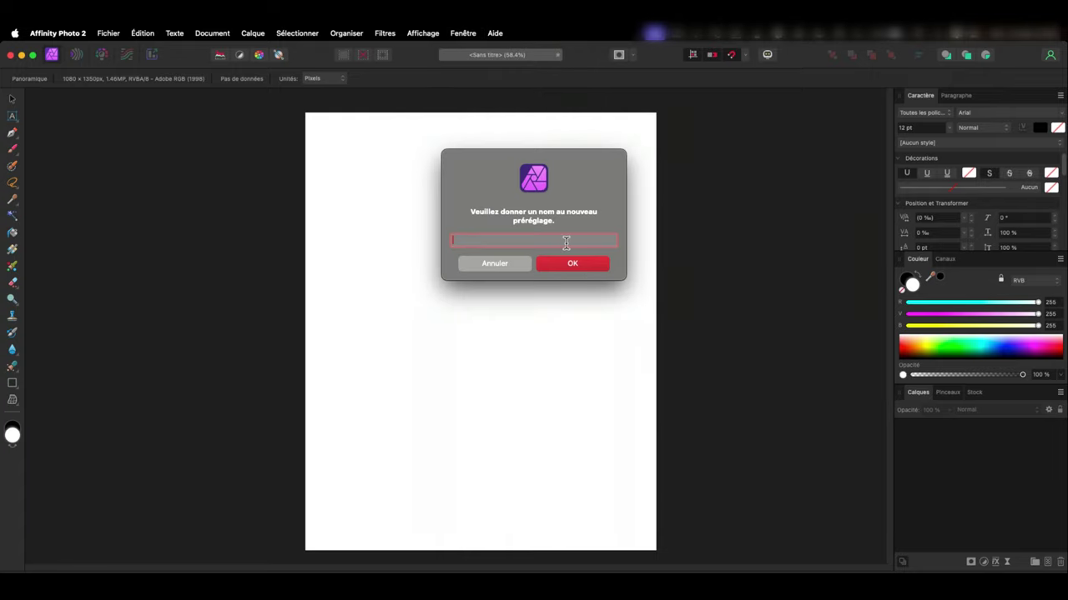
pyautogui.write('Thierry')
pyautogui.click(563, 262)
pyautogui.click(461, 33)
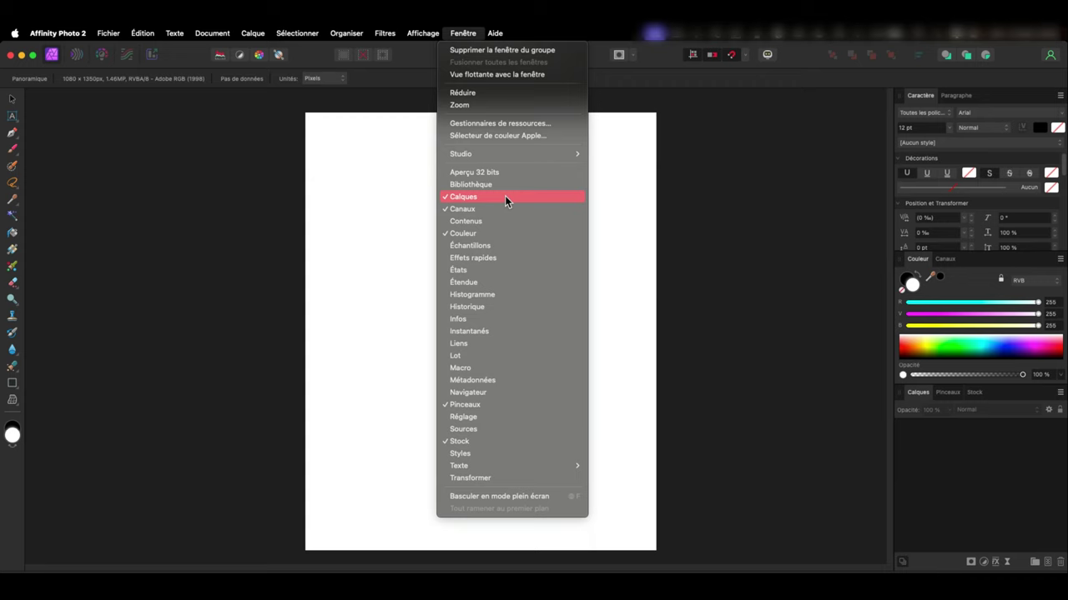
# Step: Show the Sources panel, dock it on the left, float it again, and pull out the Couleur panel
pyautogui.click(494, 427)
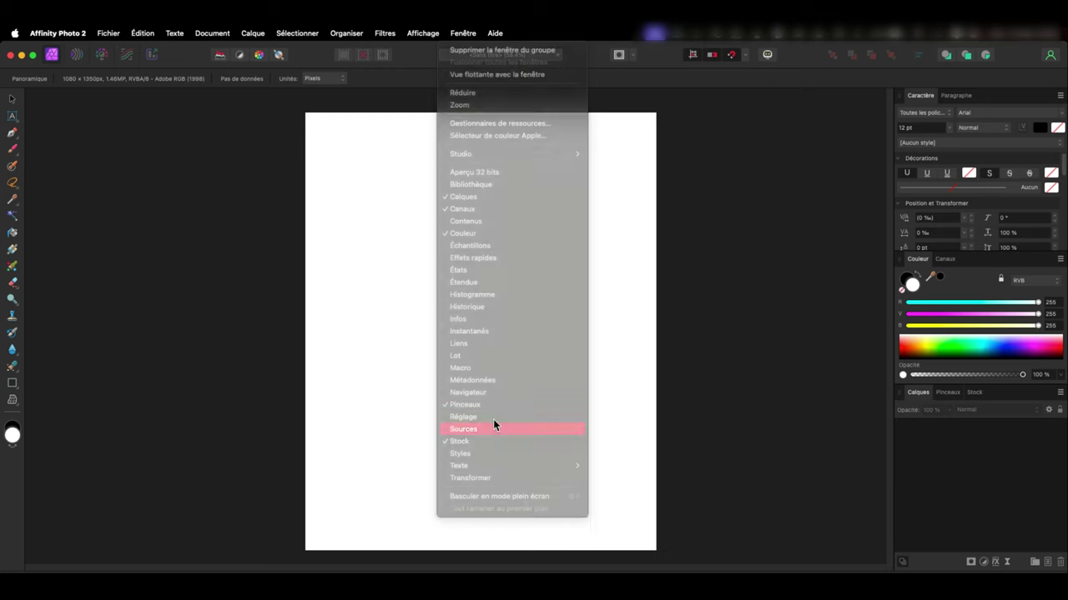
pyautogui.moveTo(989, 95); pyautogui.dragTo(39, 175)
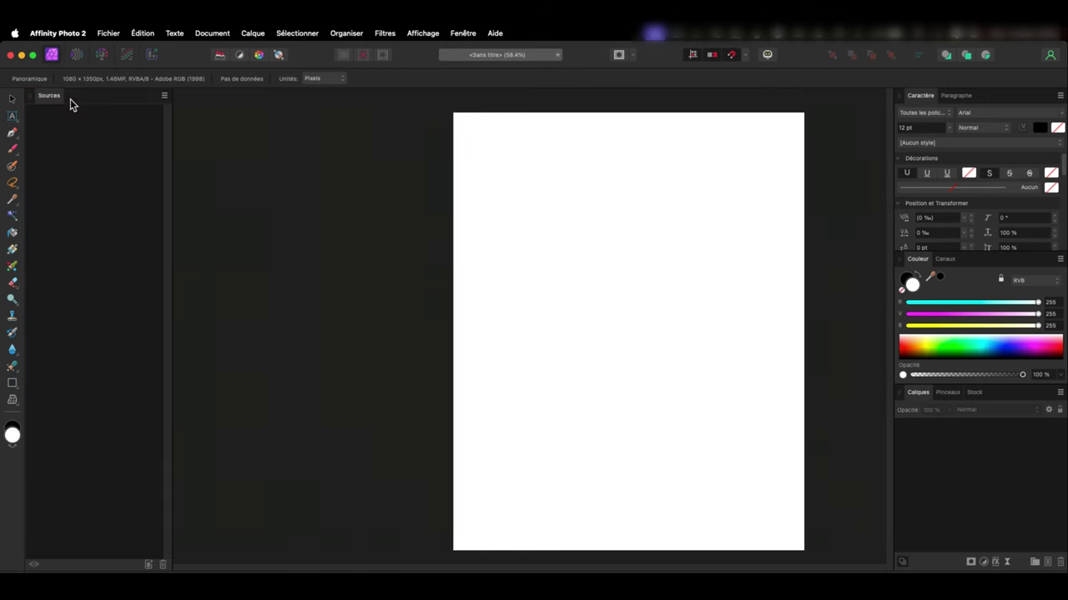
pyautogui.moveTo(70, 98)
pyautogui.mouseDown()
pyautogui.moveTo(891, 145)
pyautogui.moveTo(52, 164)
pyautogui.moveTo(983, 96)
pyautogui.moveTo(959, 99)
pyautogui.moveTo(681, 259)
pyautogui.mouseUp()
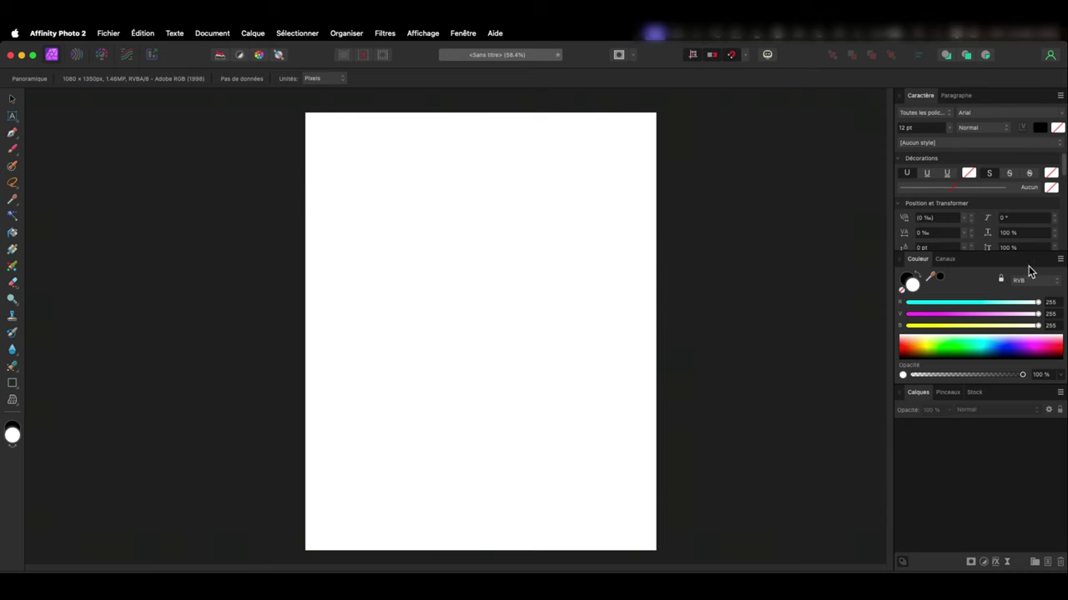
pyautogui.moveTo(927, 260)
pyautogui.mouseDown()
pyautogui.moveTo(460, 219)
pyautogui.moveTo(1021, 281)
pyautogui.mouseUp()
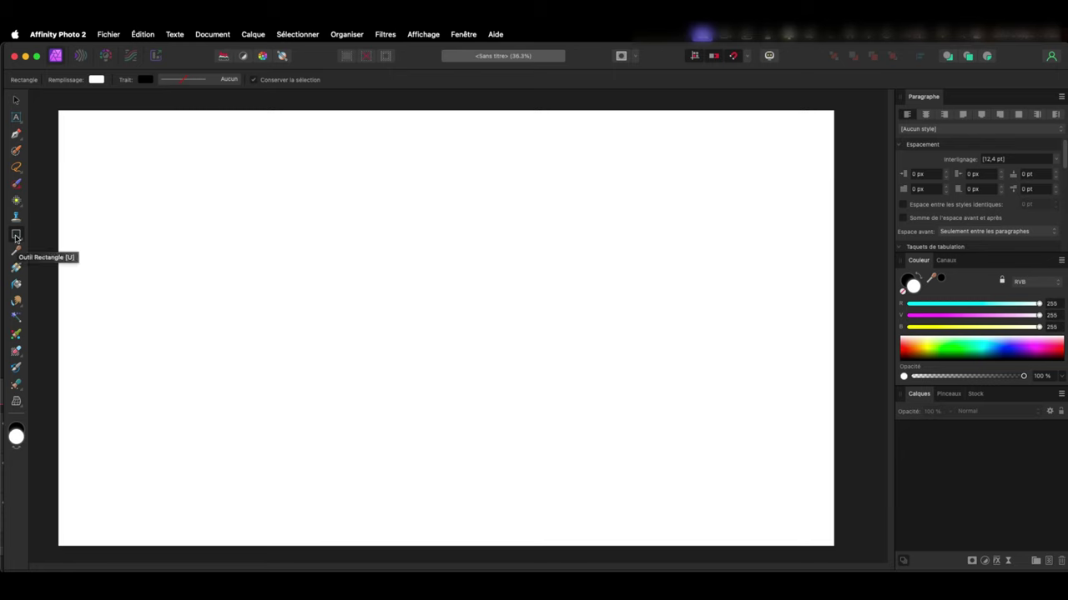
# Step: Pick the Rectangle tool and drag a large rectangle across the upper middle of the page
pyautogui.click(15, 238)
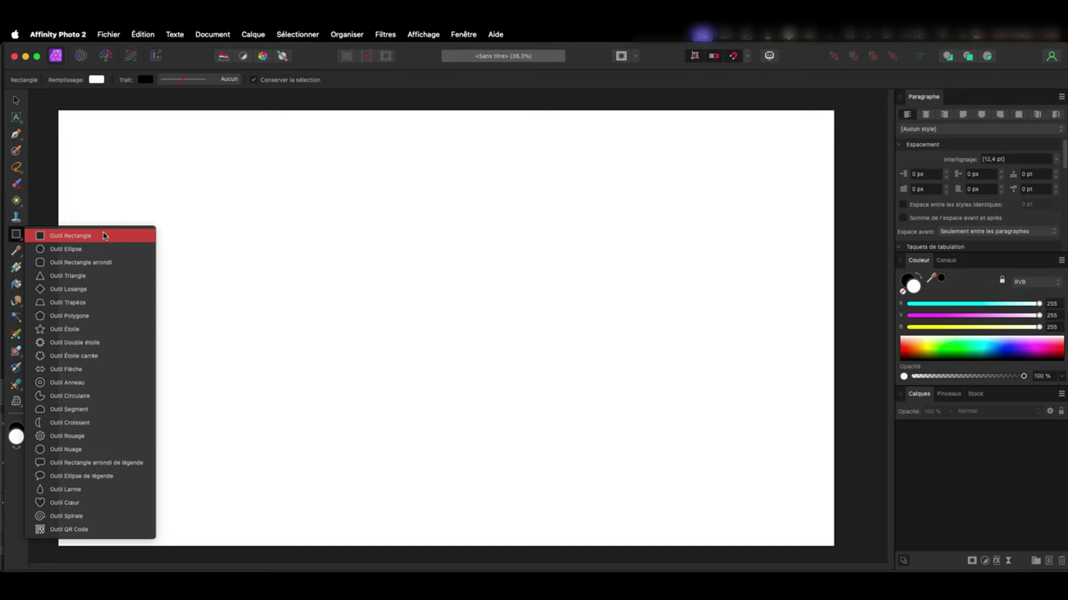
pyautogui.click(104, 235)
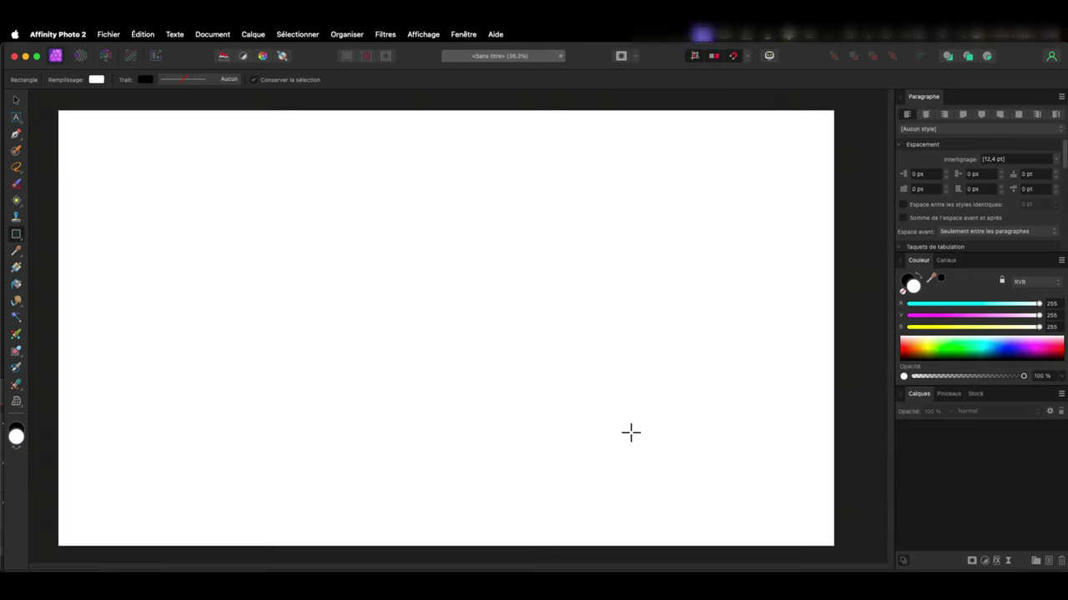
pyautogui.moveTo(209, 178)
pyautogui.mouseDown()
pyautogui.moveTo(574, 381)
pyautogui.moveTo(627, 229)
pyautogui.moveTo(739, 387)
pyautogui.moveTo(588, 393)
pyautogui.moveTo(710, 413)
pyautogui.moveTo(686, 412)
pyautogui.mouseUp()
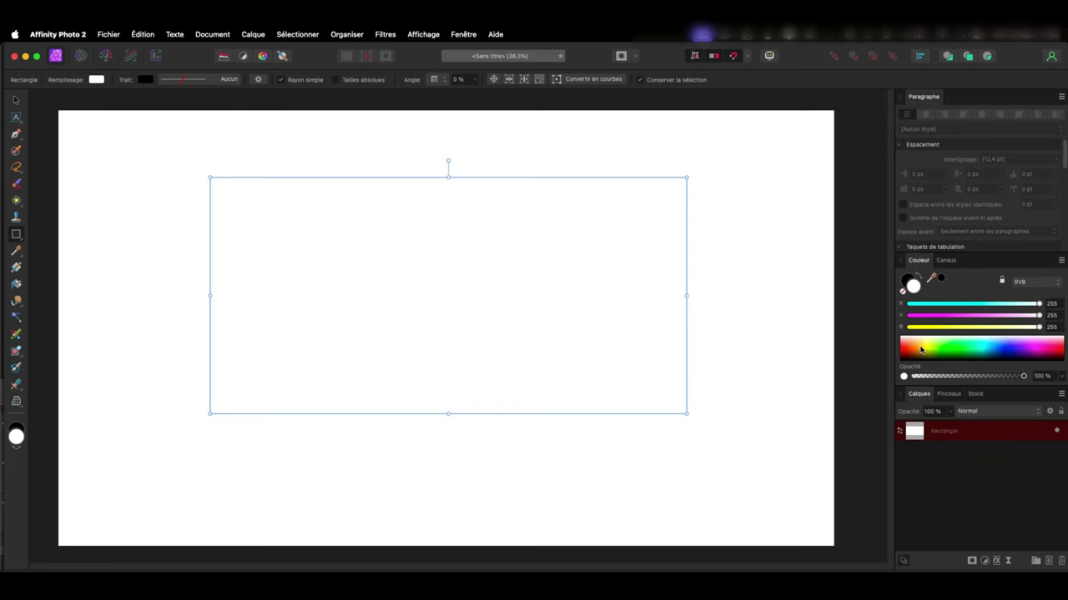
# Step: Fill the rectangle with crimson red and give its outline a blue colour
pyautogui.click(1051, 347)
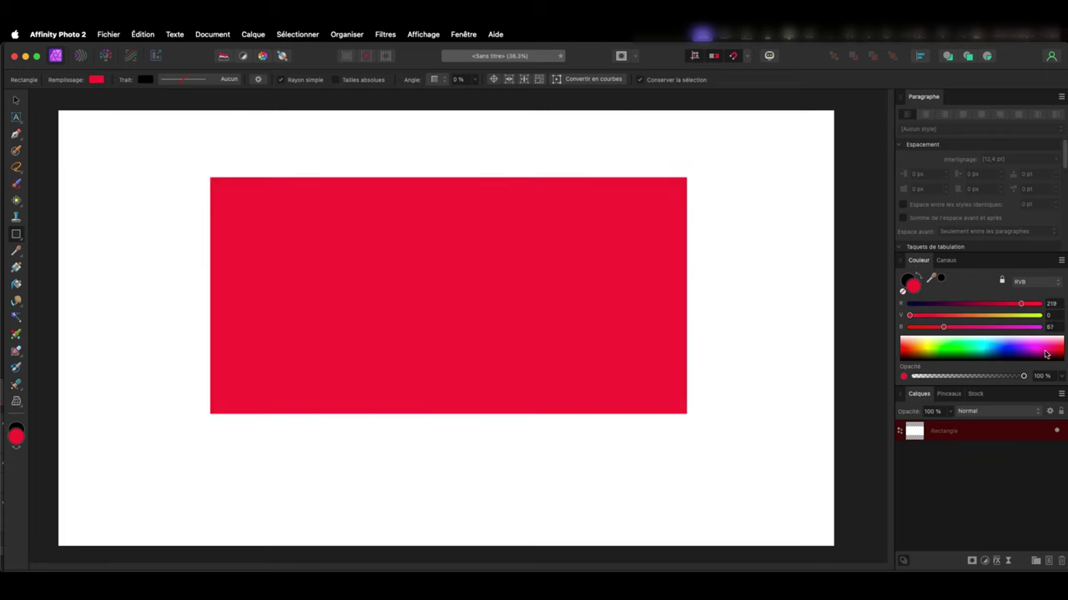
pyautogui.moveTo(1014, 304); pyautogui.dragTo(996, 304)
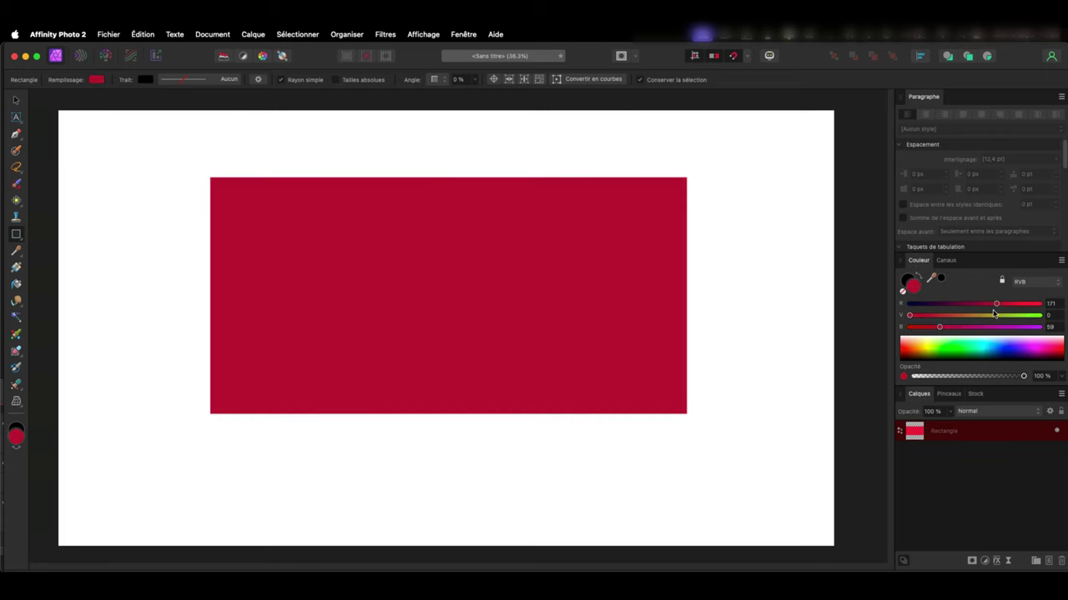
pyautogui.click(907, 279)
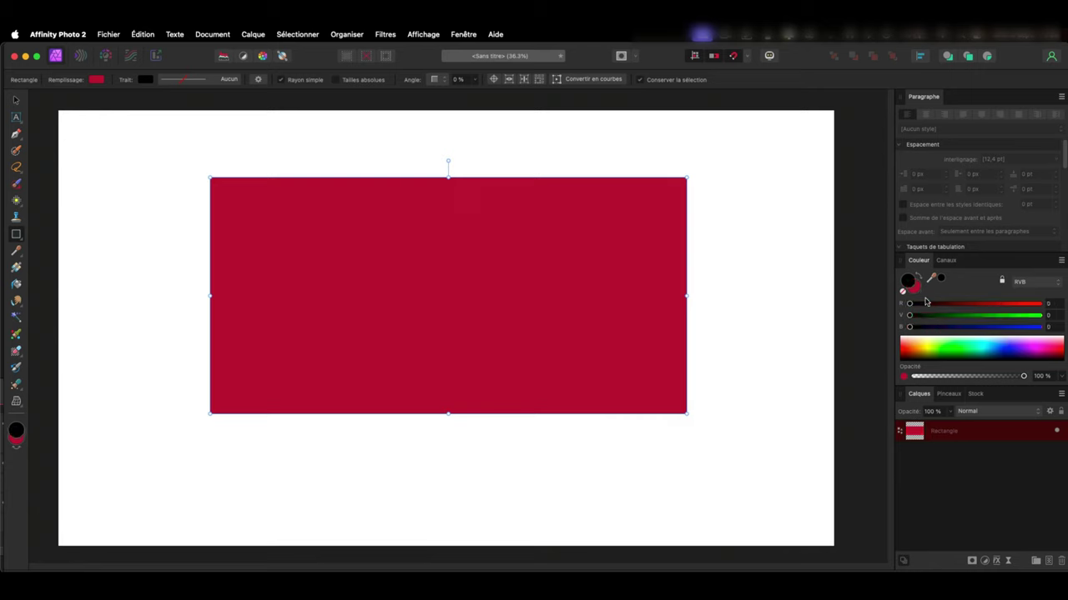
pyautogui.press('v')
pyautogui.click(1024, 343)
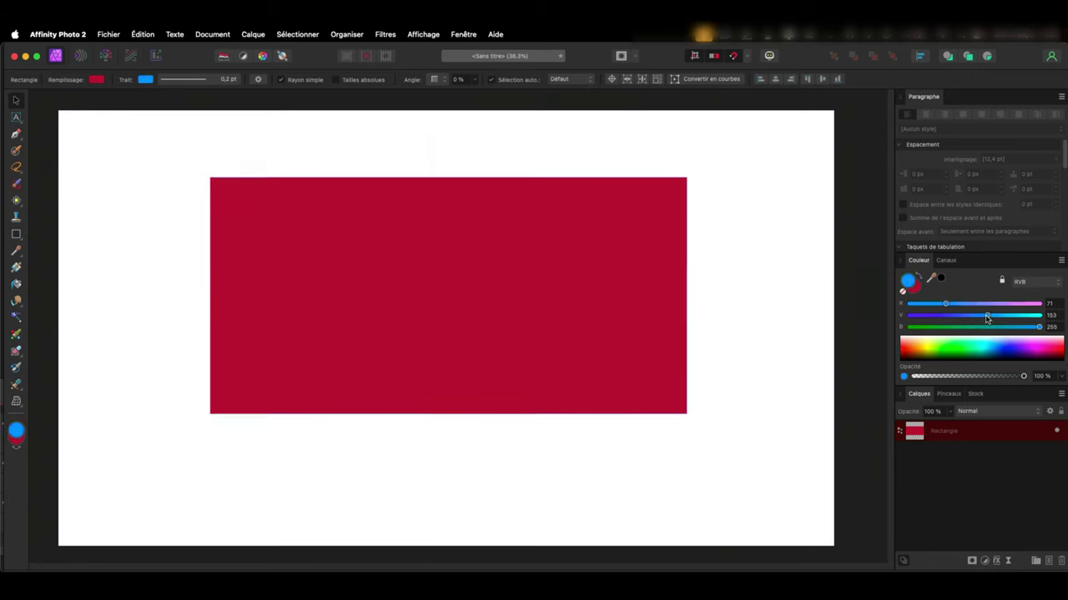
pyautogui.moveTo(993, 316); pyautogui.dragTo(972, 315)
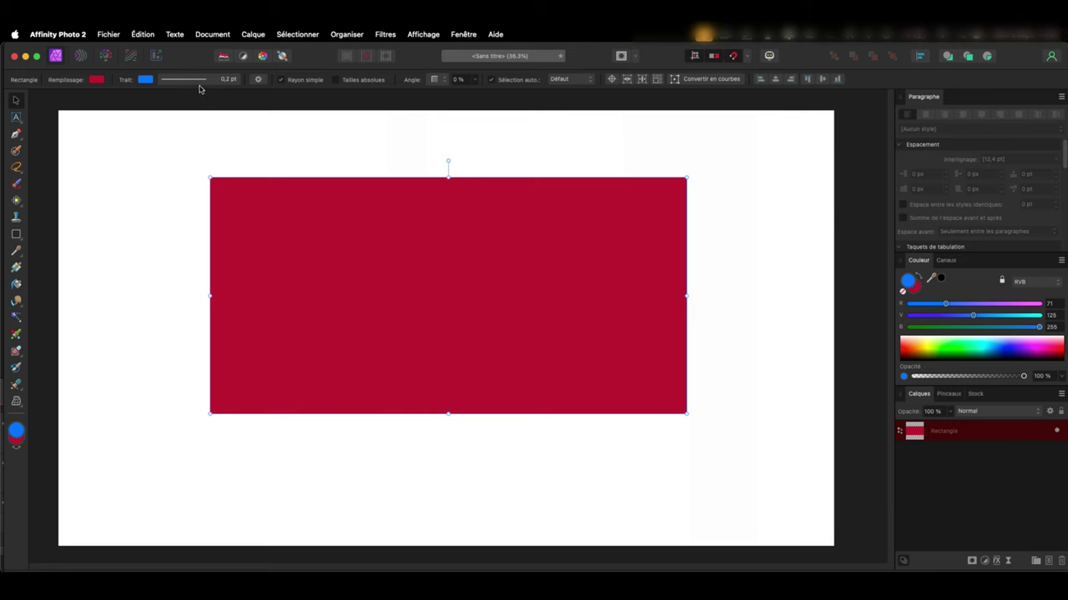
pyautogui.click(201, 86)
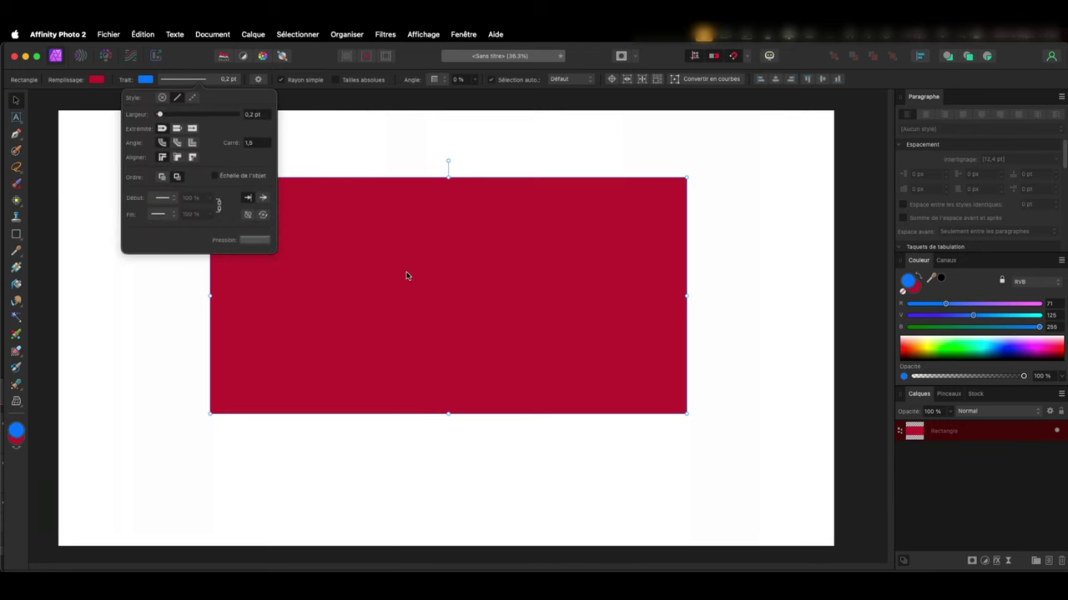
# Step: Set the rectangle's outline width to 5 pt and check the result
pyautogui.click(249, 115)
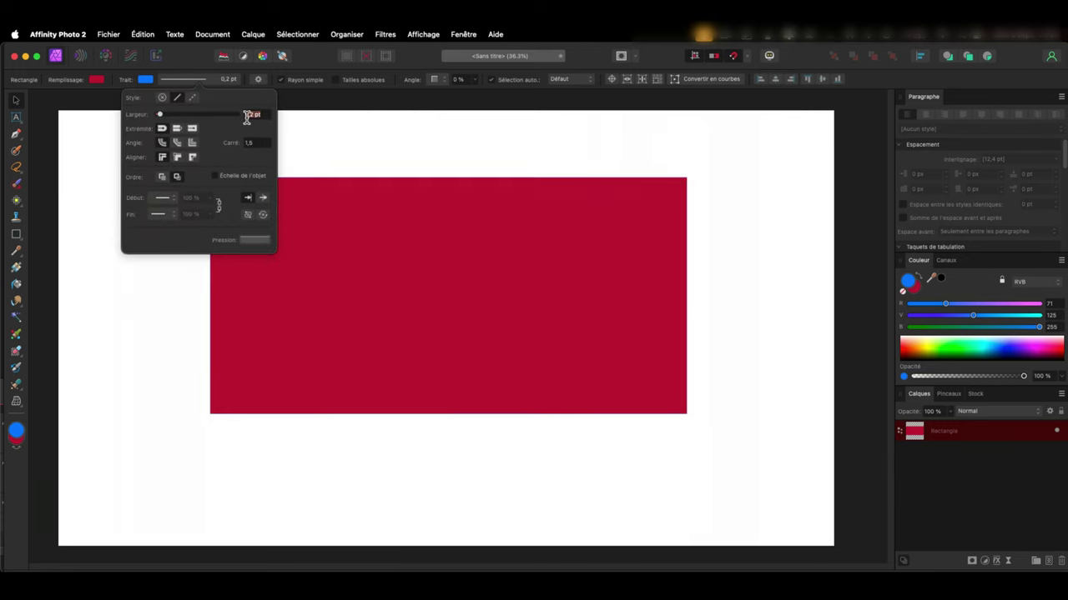
pyautogui.write('5')
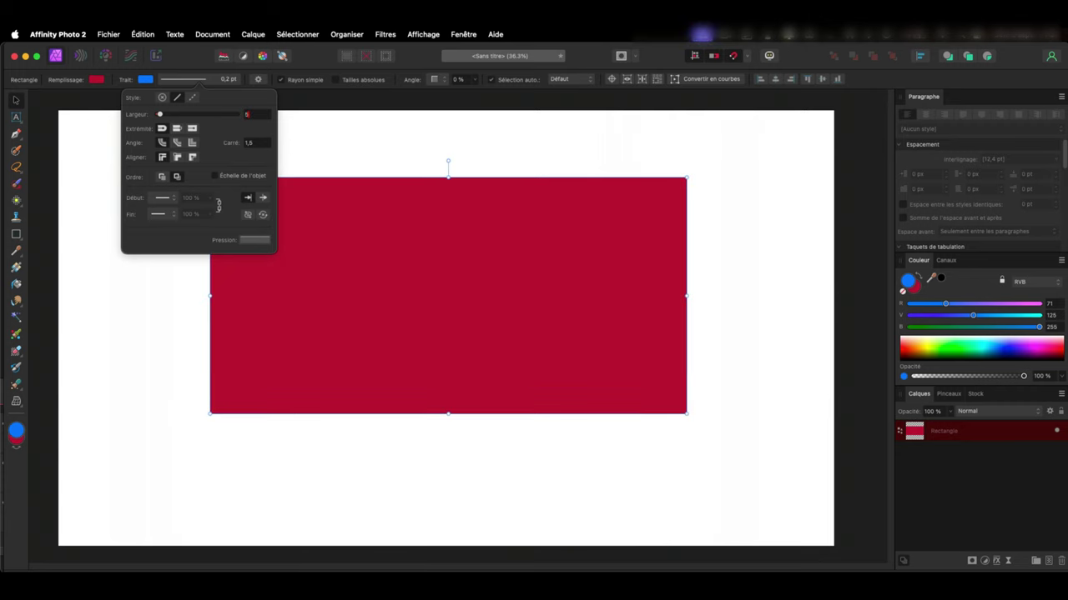
pyautogui.press('Return')
pyautogui.click(719, 236)
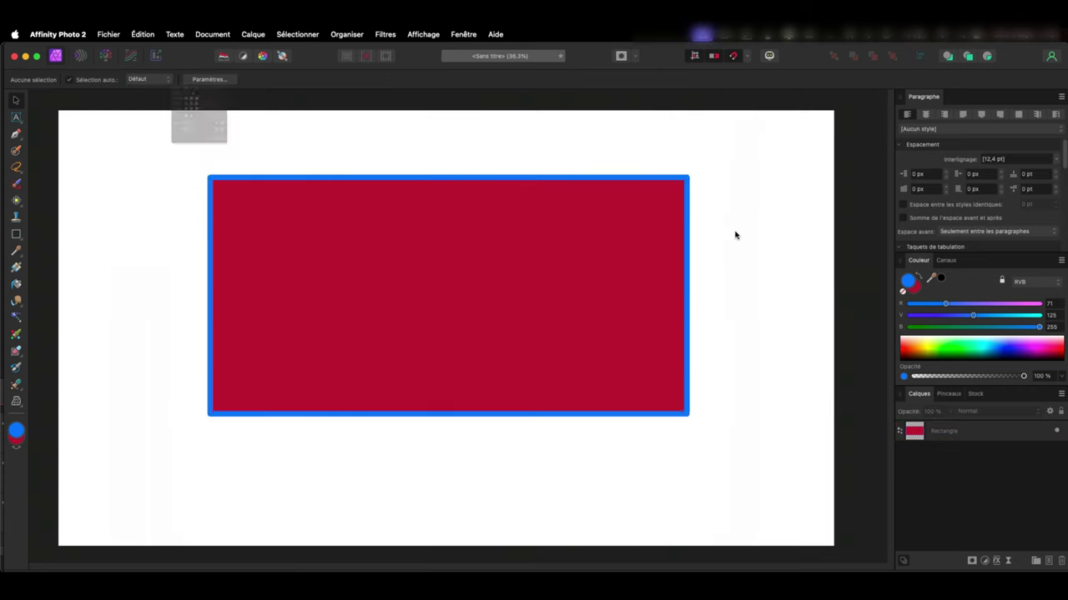
pyautogui.click(349, 221)
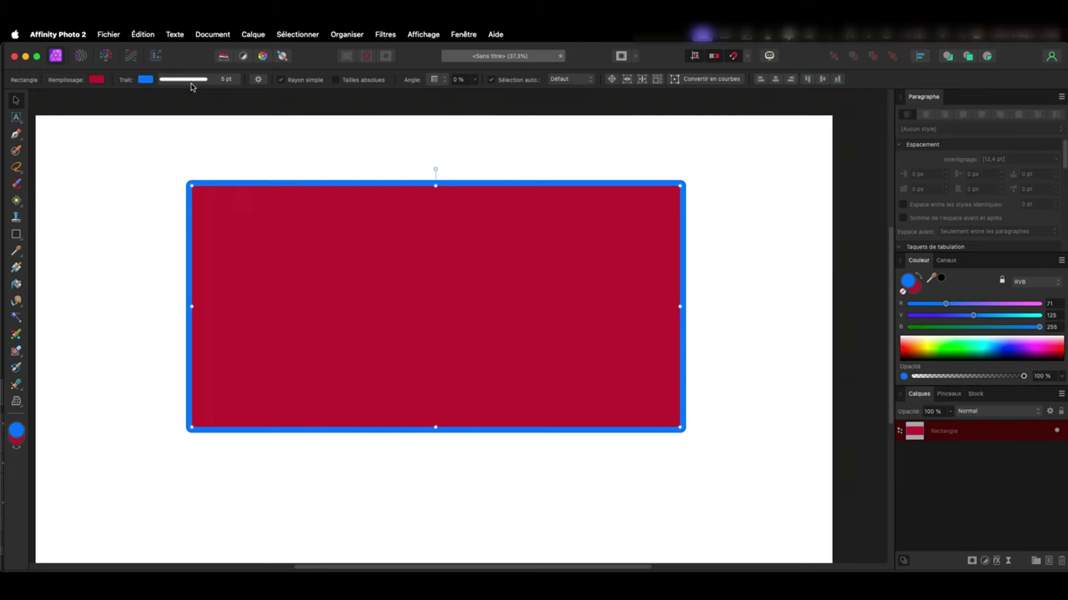
# Step: Switch the rectangle's outline style to none, then back to solid
pyautogui.click(163, 79)
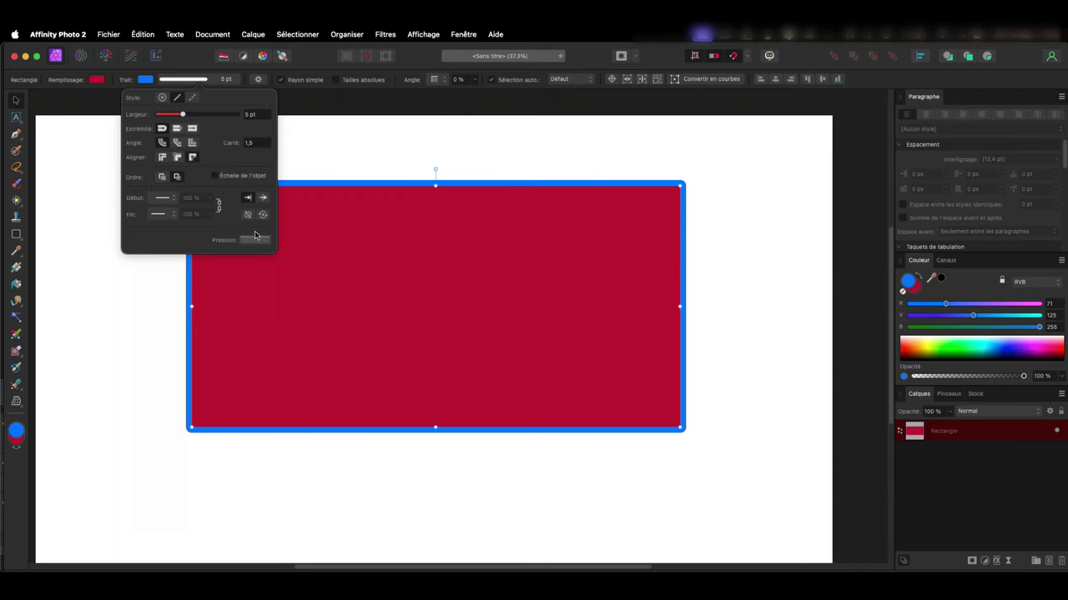
pyautogui.click(165, 98)
pyautogui.click(176, 99)
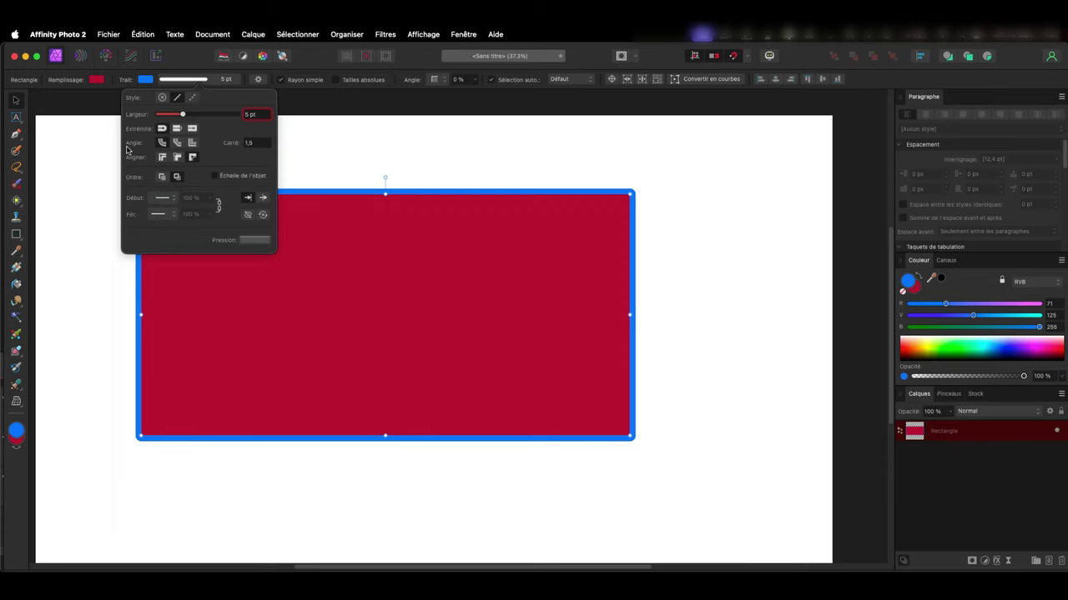
pyautogui.scroll(1, 126, 153)
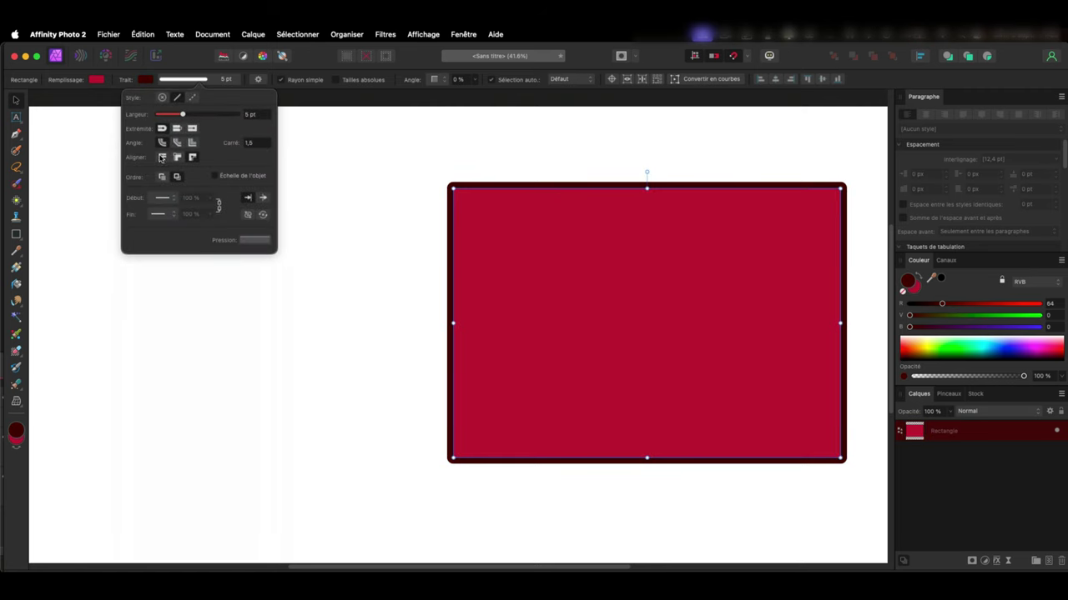
# Step: Try centre, inside and outside outline alignment, keep outside, and make the outline dashed
pyautogui.click(162, 158)
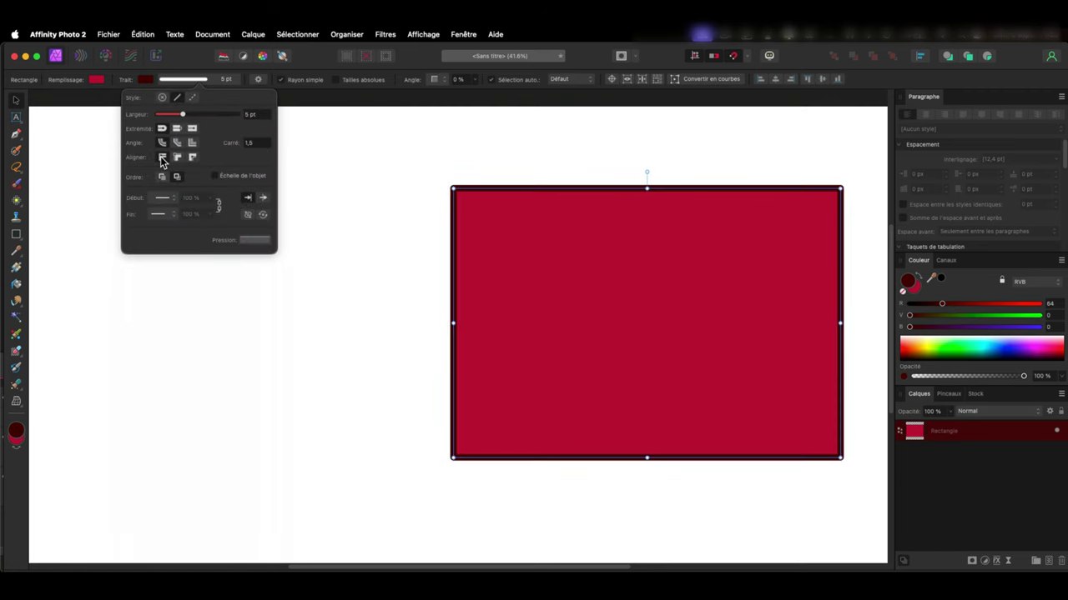
pyautogui.click(175, 159)
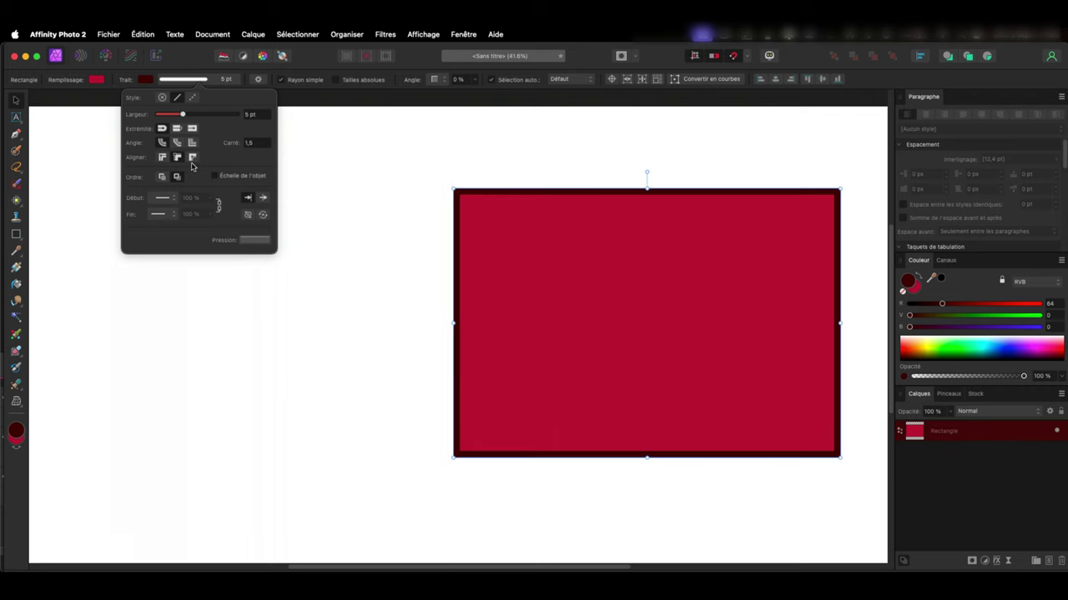
pyautogui.click(193, 158)
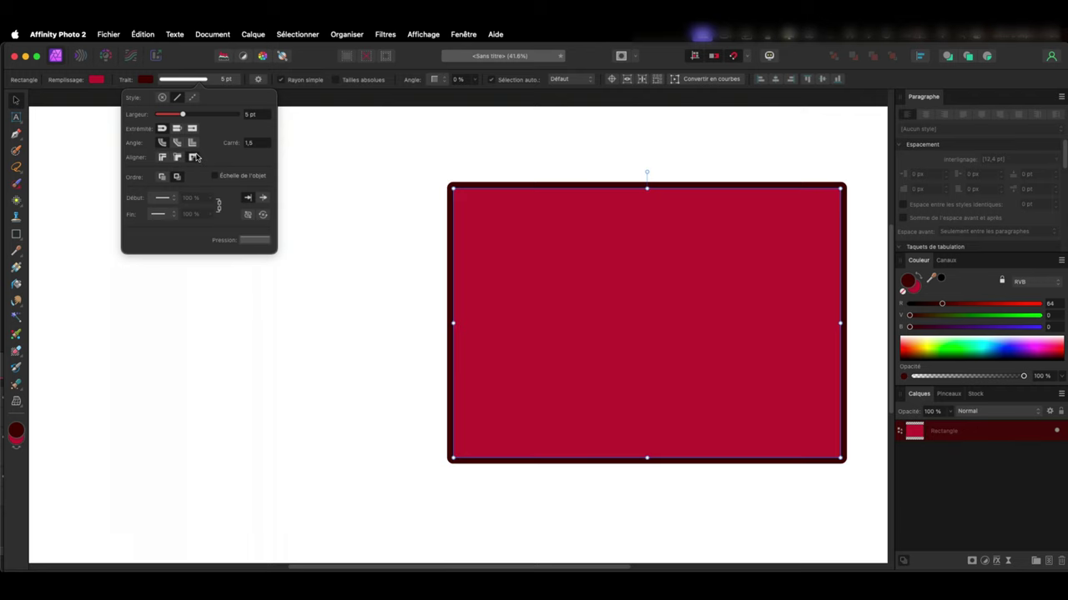
pyautogui.click(192, 99)
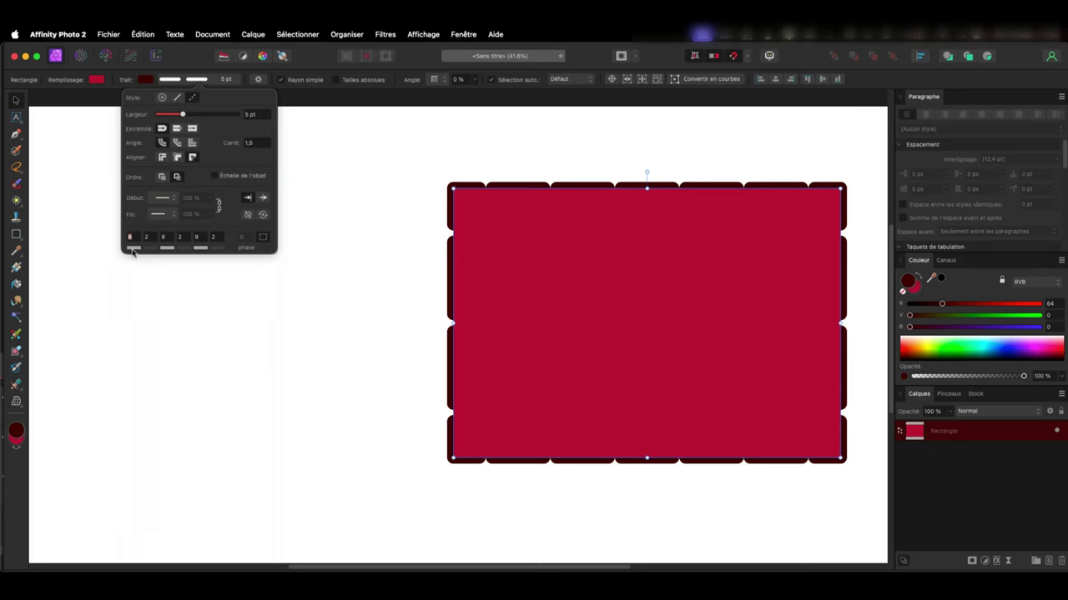
# Step: Set the first two dash values to 2 and 10
pyautogui.moveTo(134, 248); pyautogui.dragTo(167, 248)
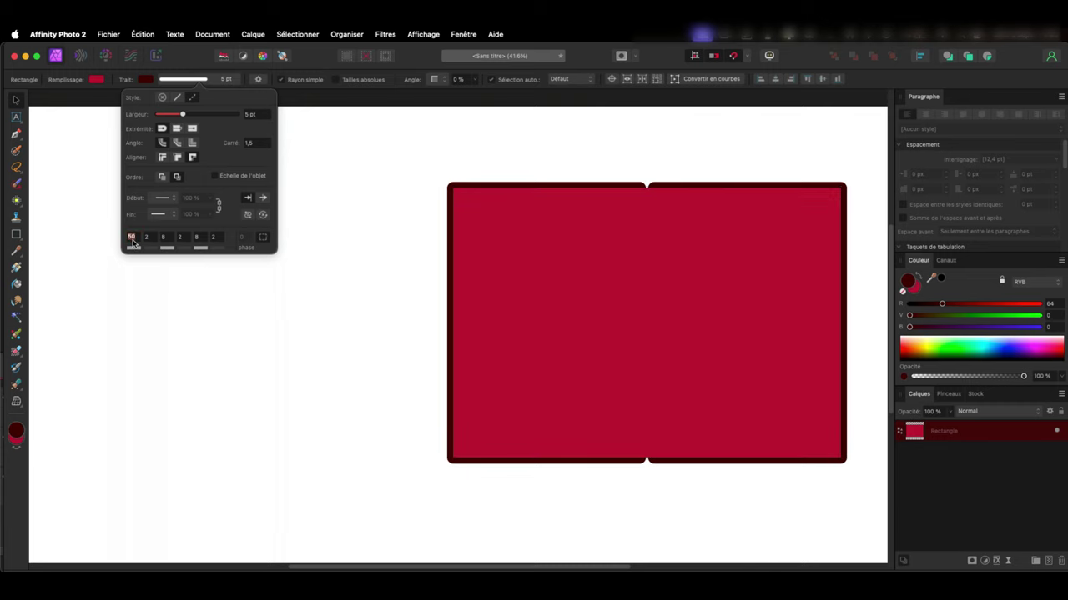
pyautogui.write('2')
pyautogui.press('Return')
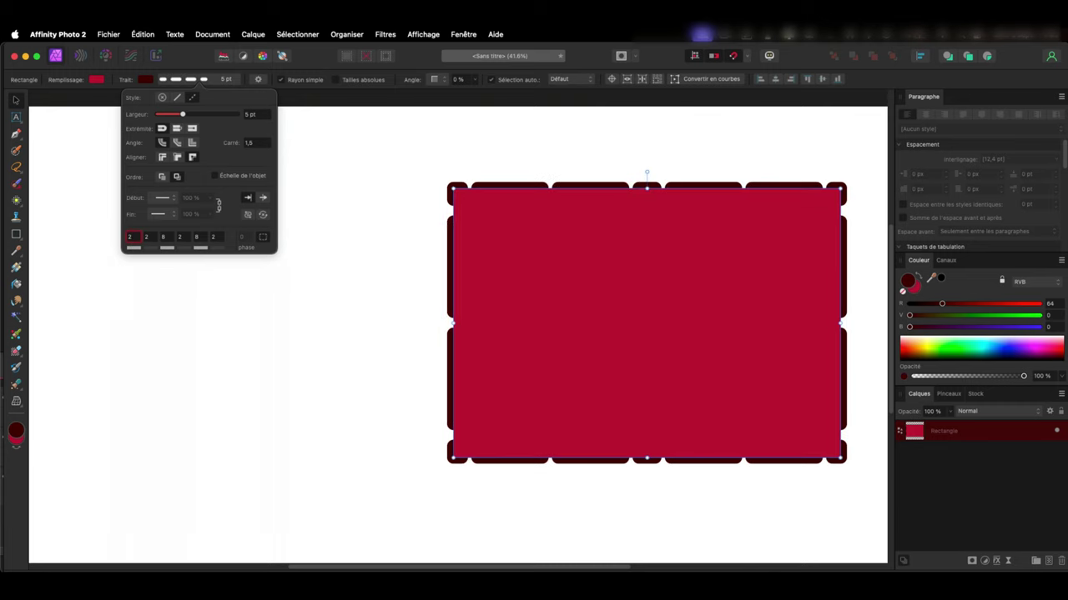
pyautogui.click(149, 238)
pyautogui.write('10')
pyautogui.press('Return')
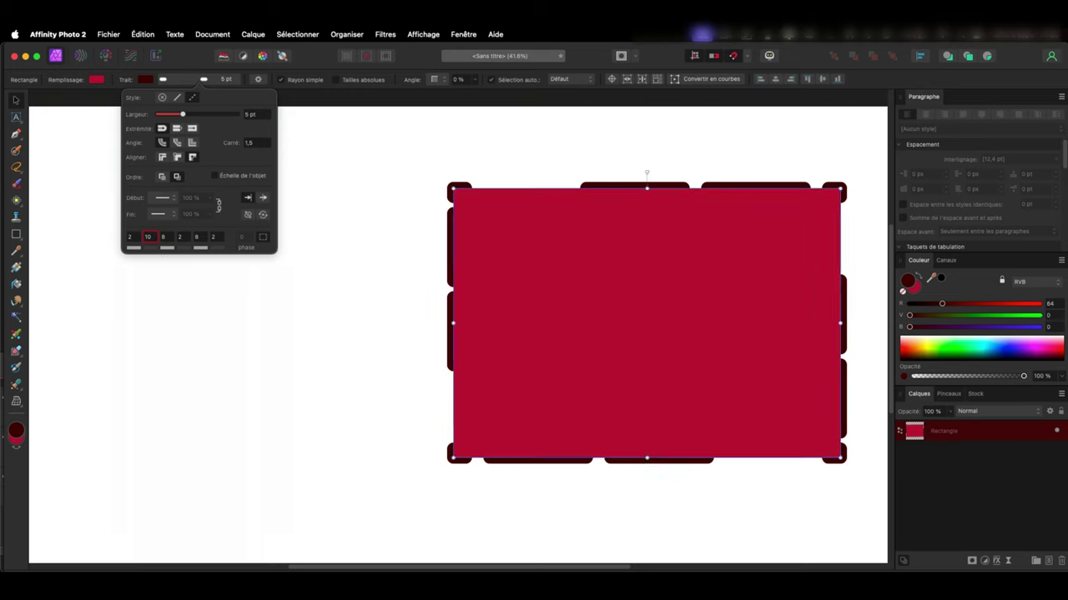
# Step: Enter the remaining dash values 2, 10, 2 and 10
pyautogui.click(164, 236)
pyautogui.write('2')
pyautogui.press('Tab')
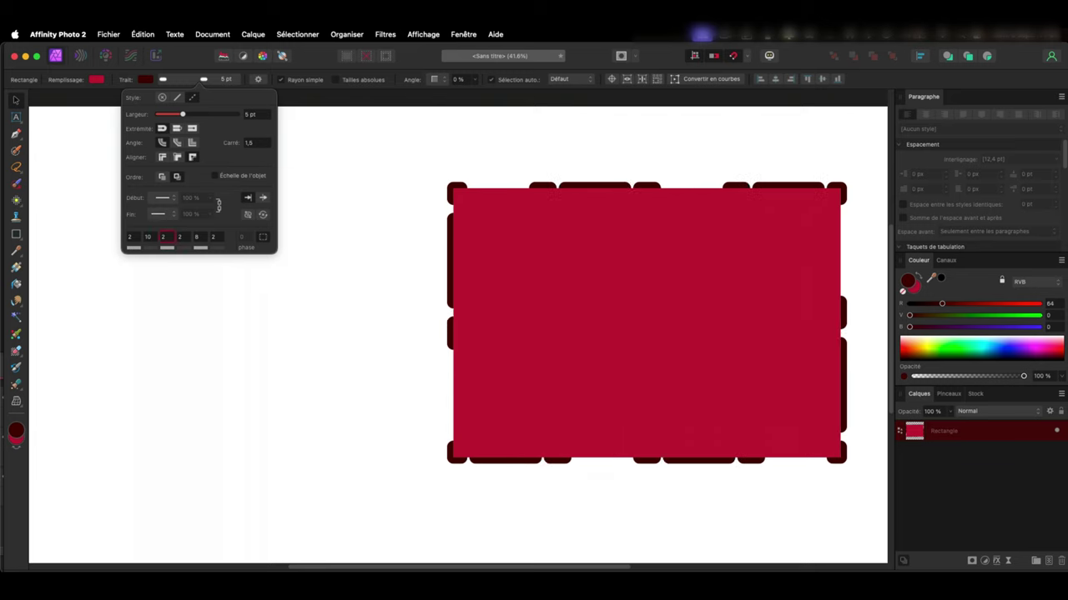
pyautogui.write('10')
pyautogui.press('Tab')
pyautogui.write('2')
pyautogui.press('Tab')
pyautogui.write('10')
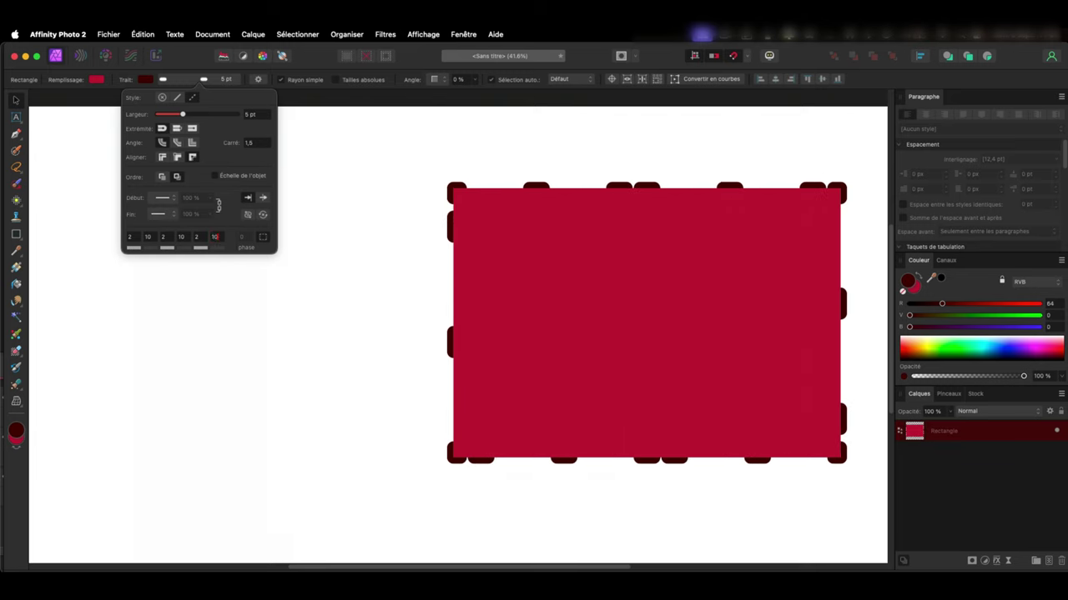
pyautogui.hscroll(3, 156, 273)
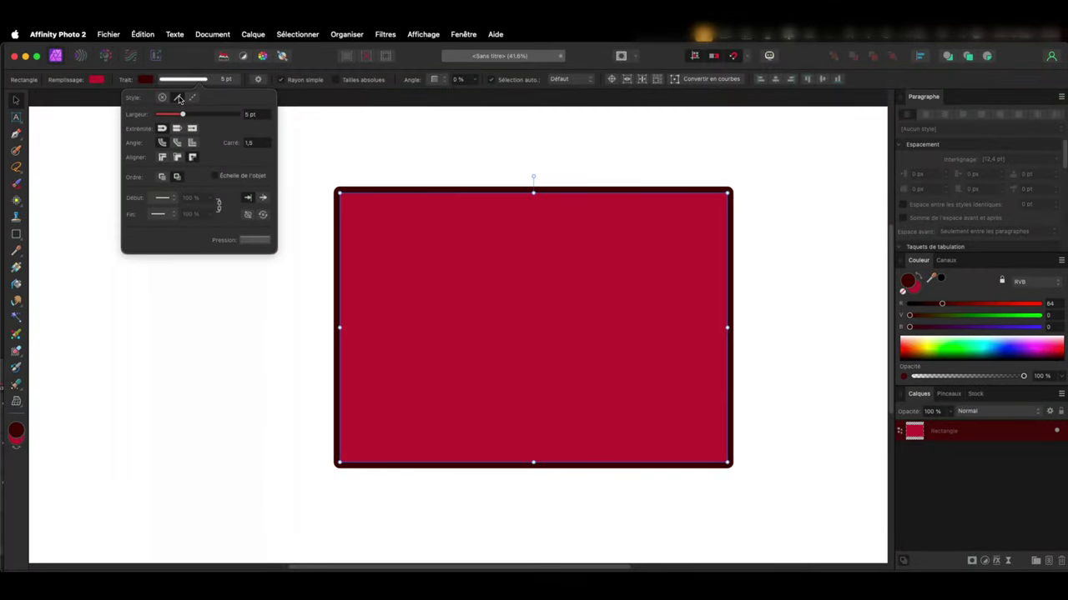
# Step: Move the rectangle up-right and add control points to the outline's pressure curve
pyautogui.click(256, 240)
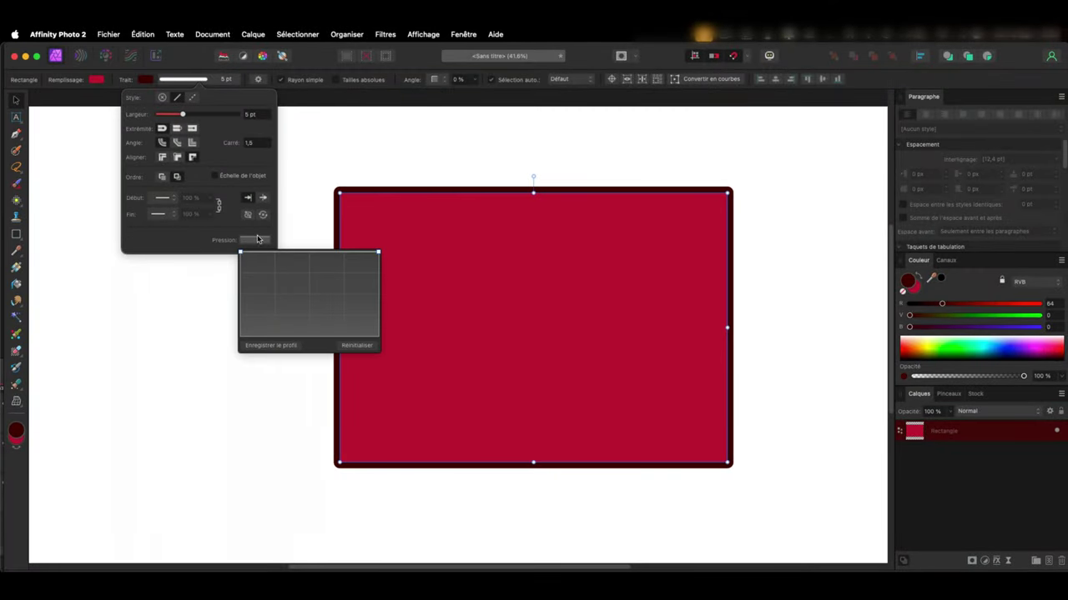
pyautogui.moveTo(575, 260); pyautogui.dragTo(688, 218)
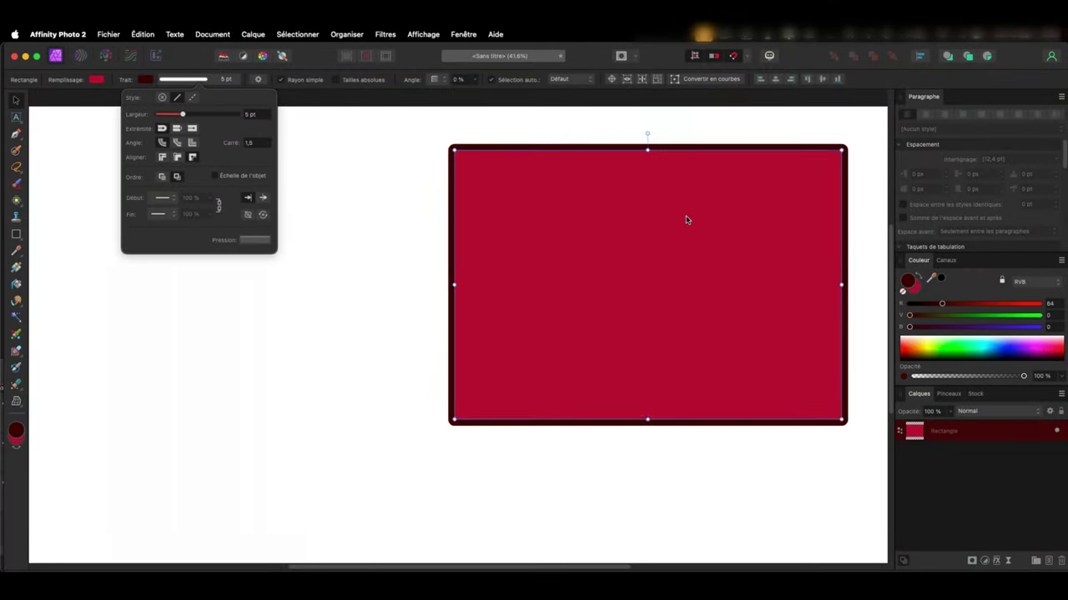
pyautogui.click(255, 240)
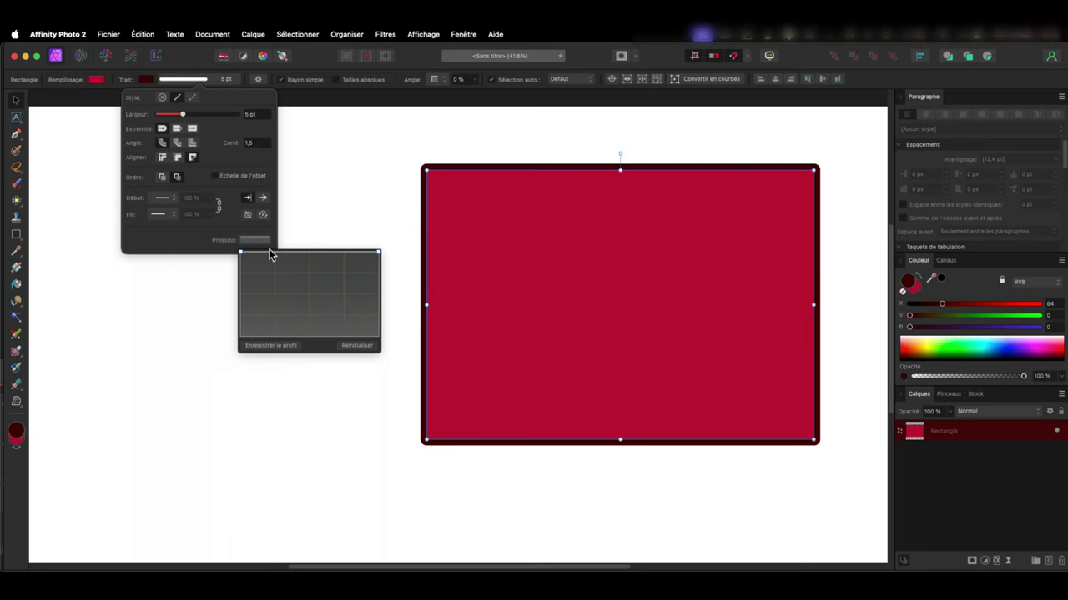
pyautogui.click(321, 253)
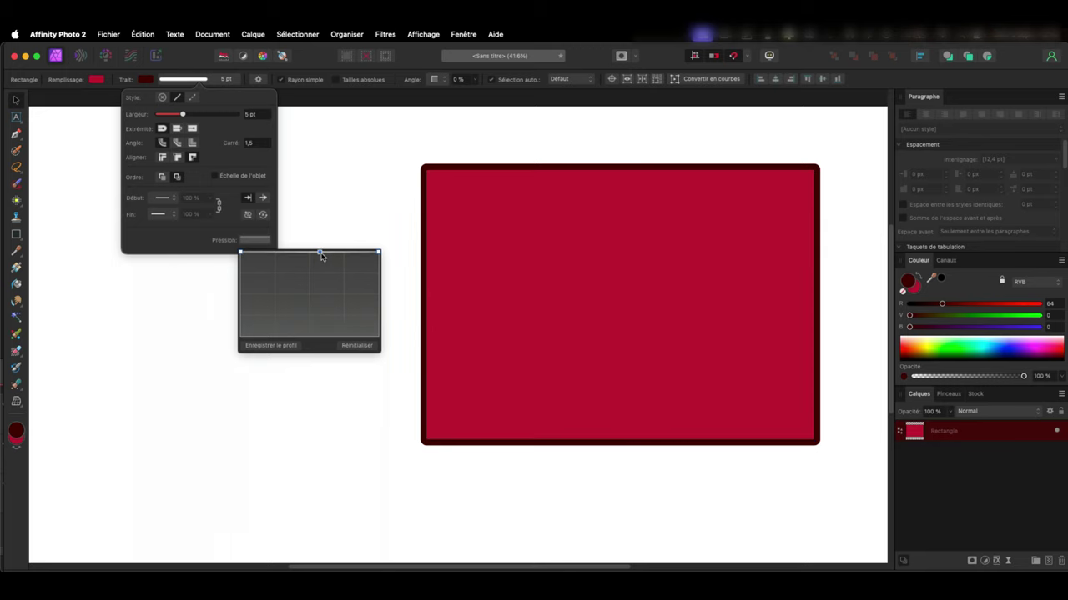
pyautogui.moveTo(320, 255)
pyautogui.mouseDown()
pyautogui.moveTo(312, 322)
pyautogui.moveTo(261, 317)
pyautogui.moveTo(345, 312)
pyautogui.moveTo(293, 276)
pyautogui.moveTo(360, 310)
pyautogui.moveTo(291, 316)
pyautogui.moveTo(319, 274)
pyautogui.mouseUp()
pyautogui.click(359, 271)
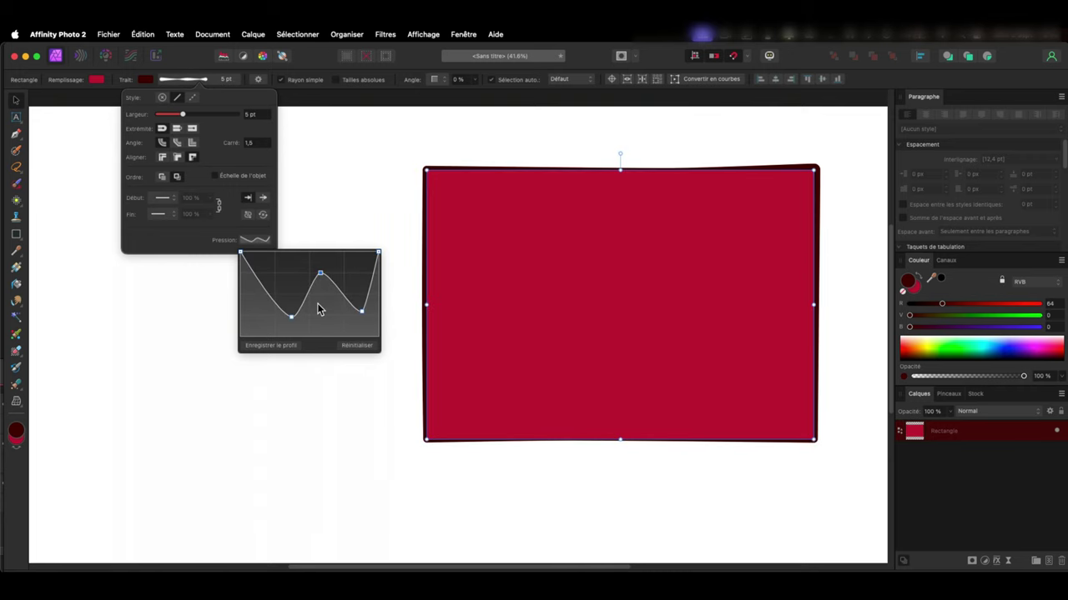
# Step: Reset the pressure curve, bend it into a U shape and save it as a profile
pyautogui.click(356, 349)
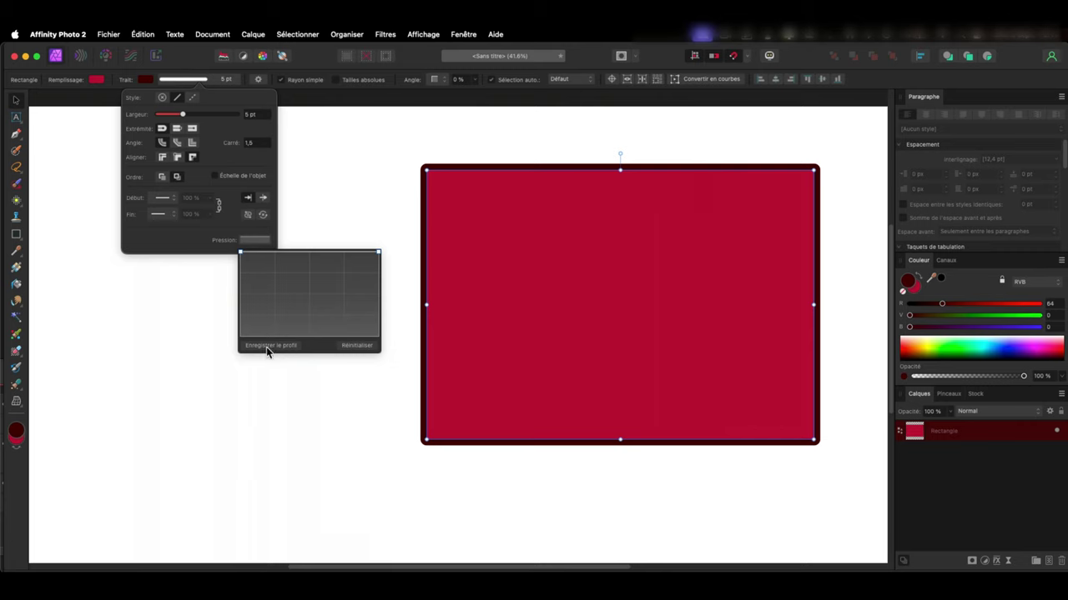
pyautogui.moveTo(324, 252); pyautogui.dragTo(324, 279)
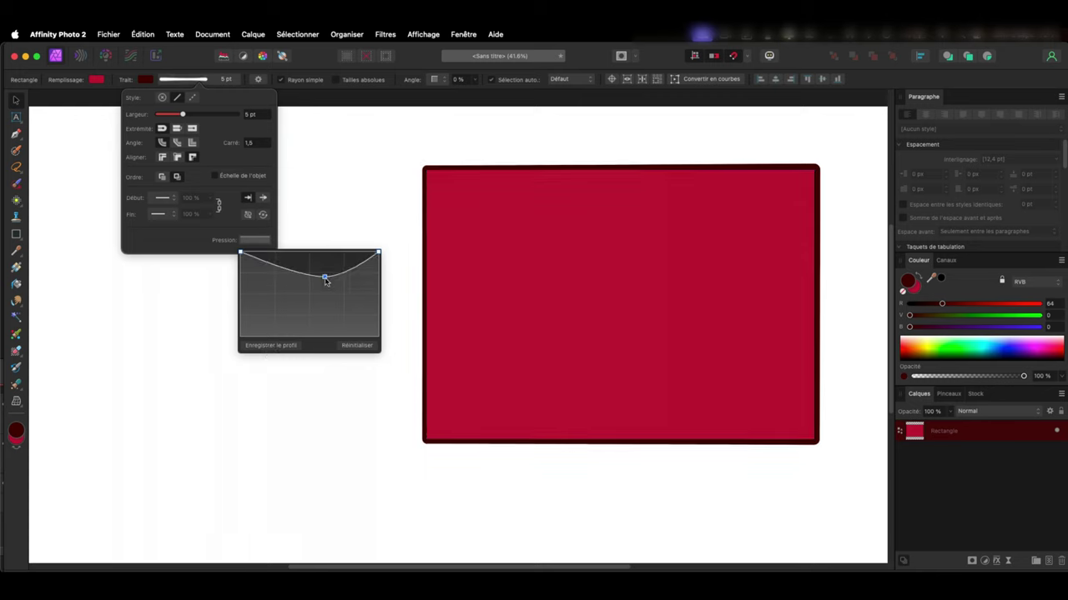
pyautogui.click(275, 345)
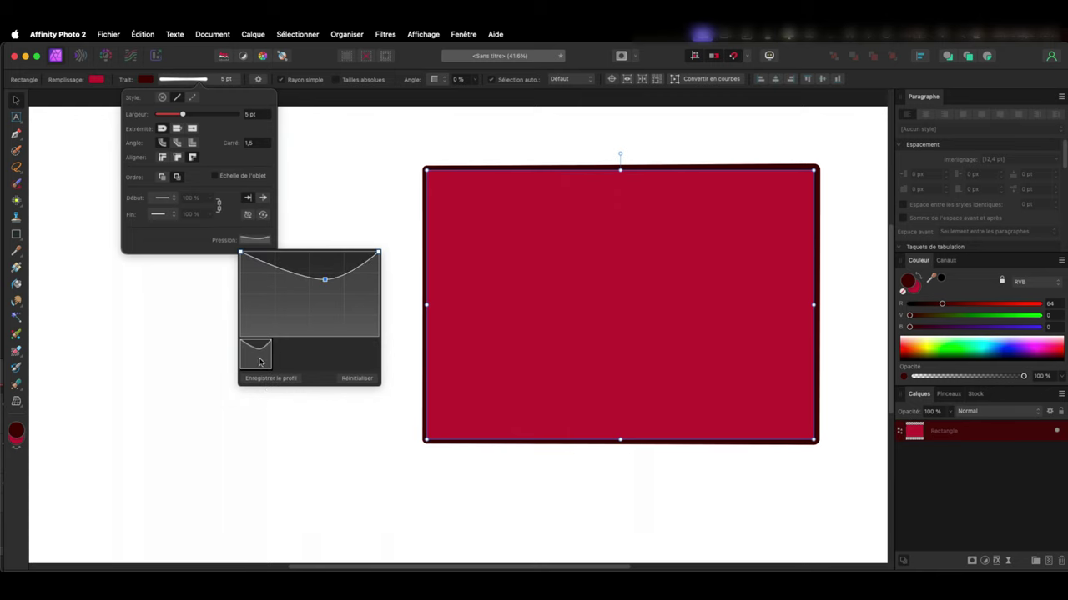
pyautogui.moveTo(255, 354)
pyautogui.click(330, 455)
pyautogui.press('super+0')
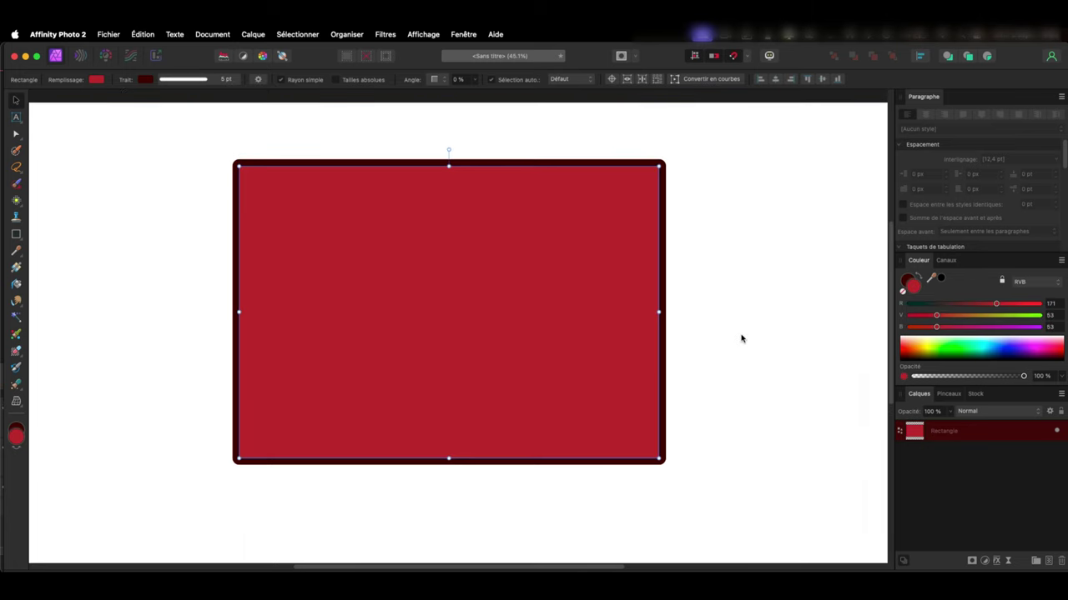
# Step: Nudge the fill's red value up and make the outline dark navy
pyautogui.click(997, 303)
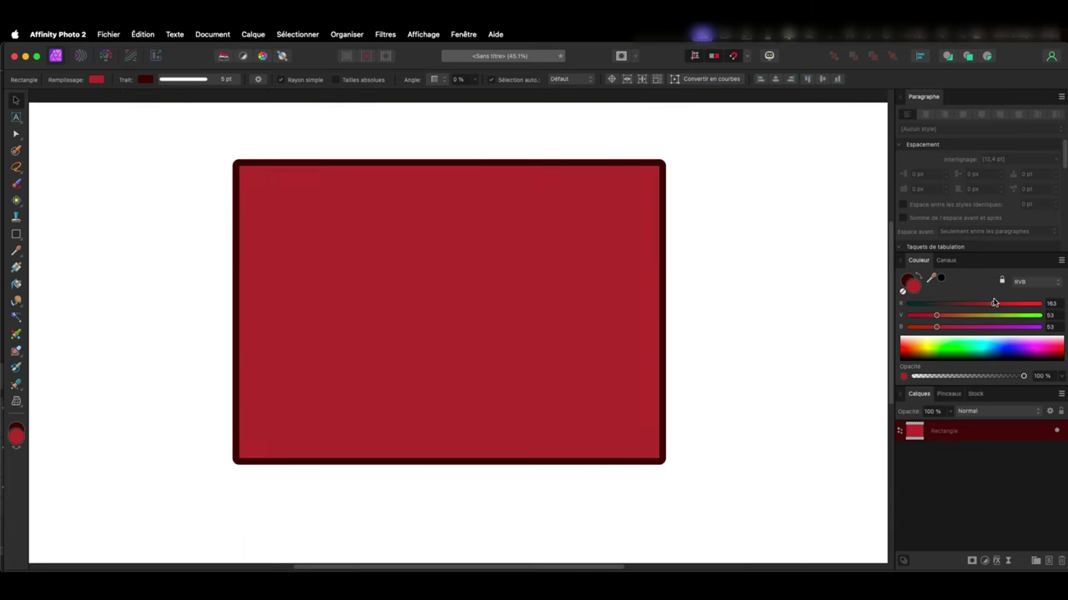
pyautogui.click(99, 78)
pyautogui.click(146, 79)
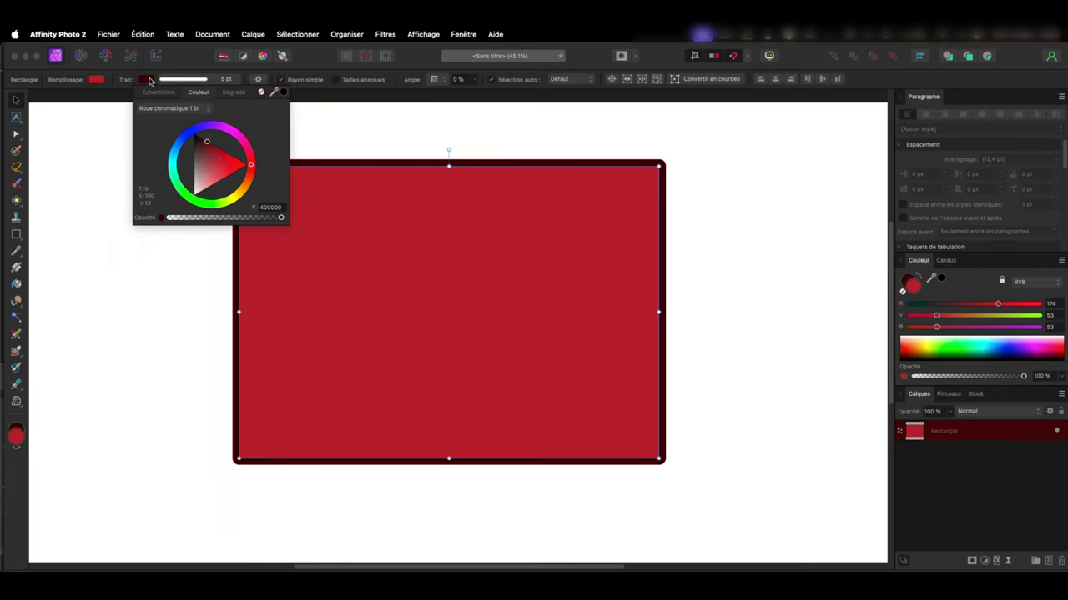
pyautogui.click(203, 126)
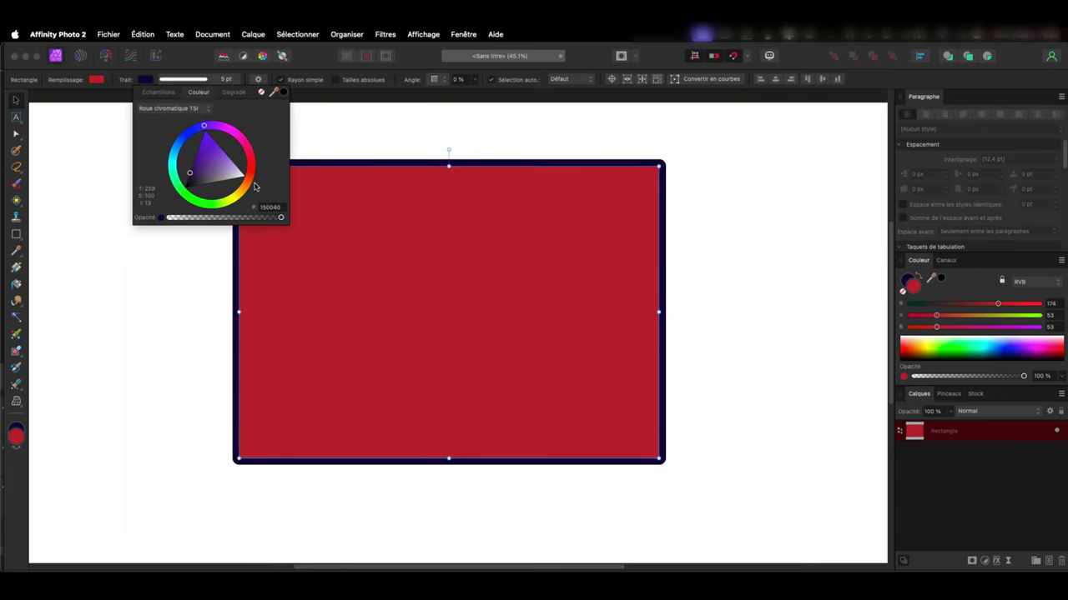
# Step: Try rounded, chamfered and notched corners, settling on concave corners
pyautogui.click(436, 81)
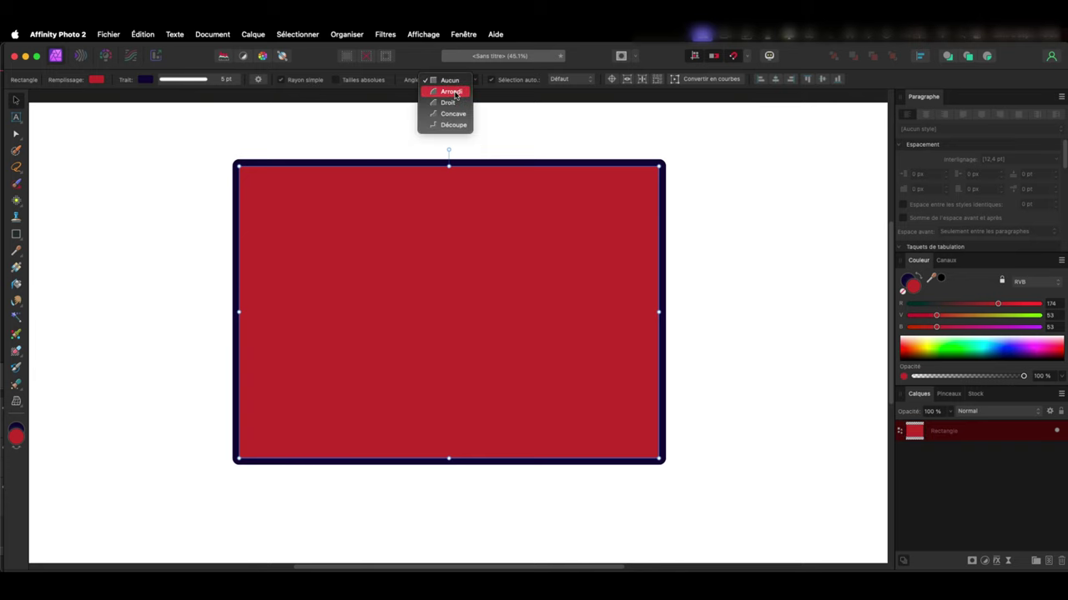
pyautogui.click(454, 95)
pyautogui.click(435, 80)
pyautogui.click(436, 89)
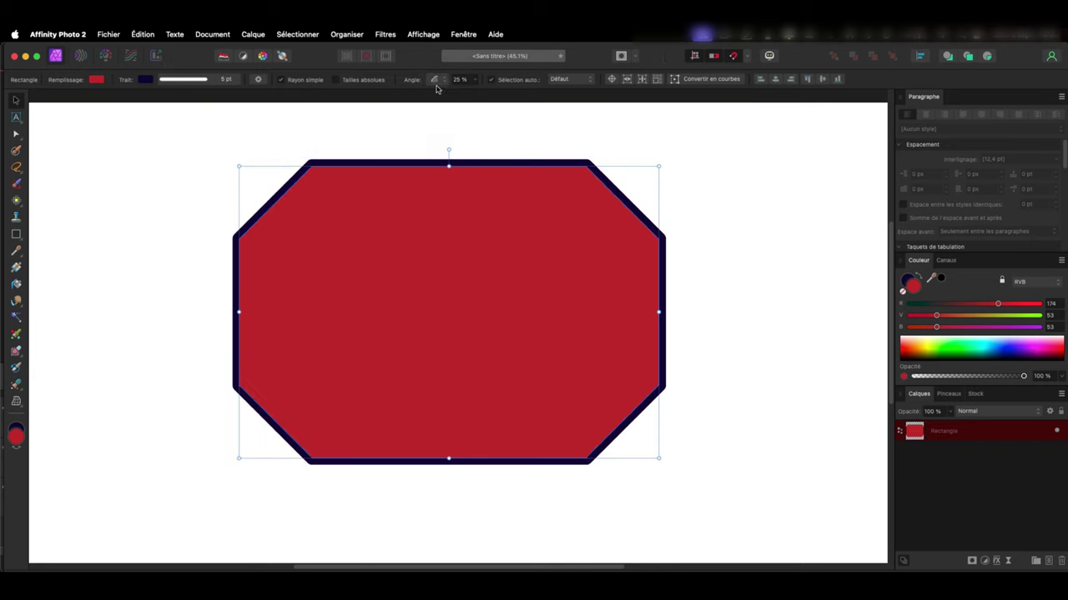
pyautogui.click(450, 90)
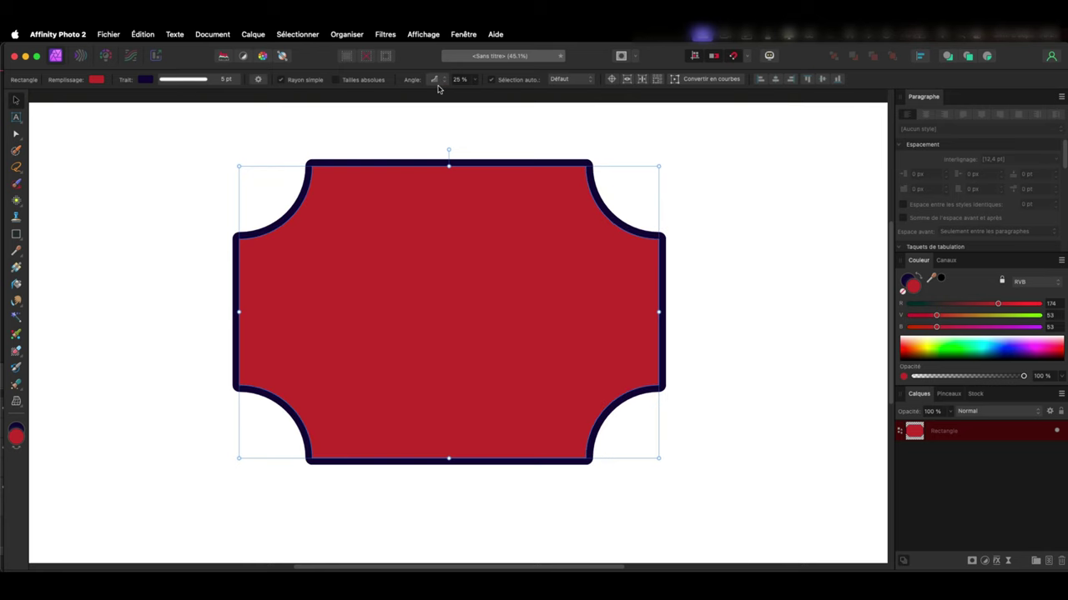
pyautogui.click(434, 79)
pyautogui.click(442, 90)
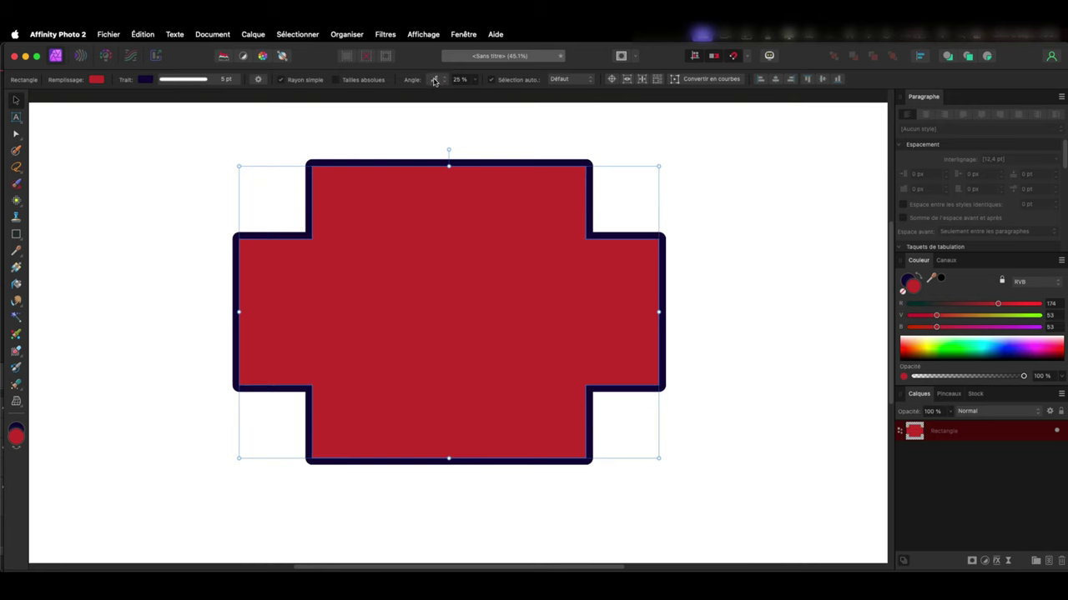
pyautogui.click(434, 79)
pyautogui.click(444, 70)
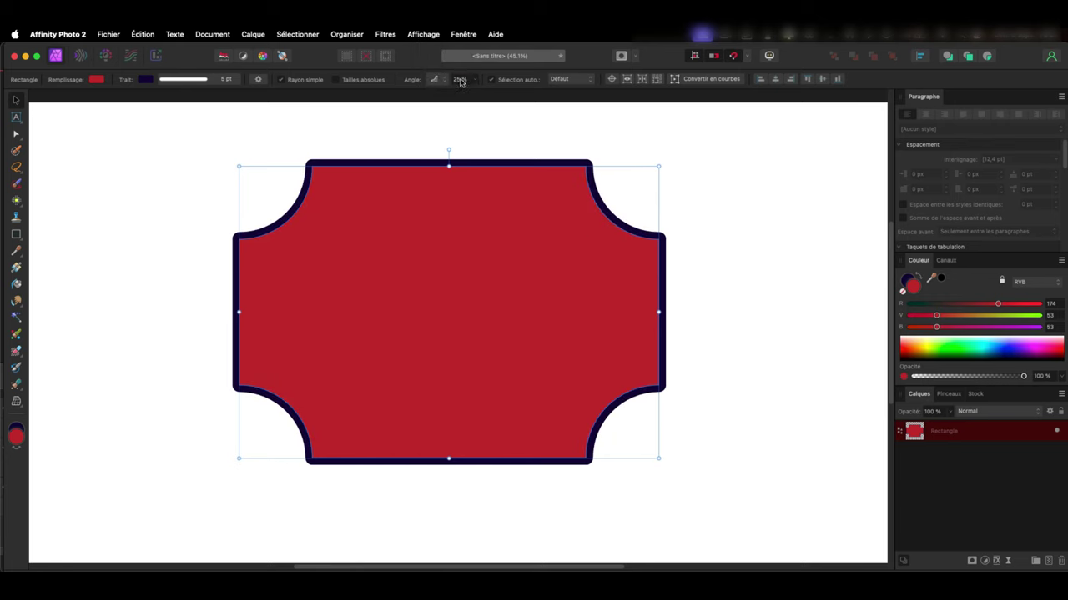
# Step: Enlarge the concave corners to 30%, then to 41% directly on the shape
pyautogui.click(474, 80)
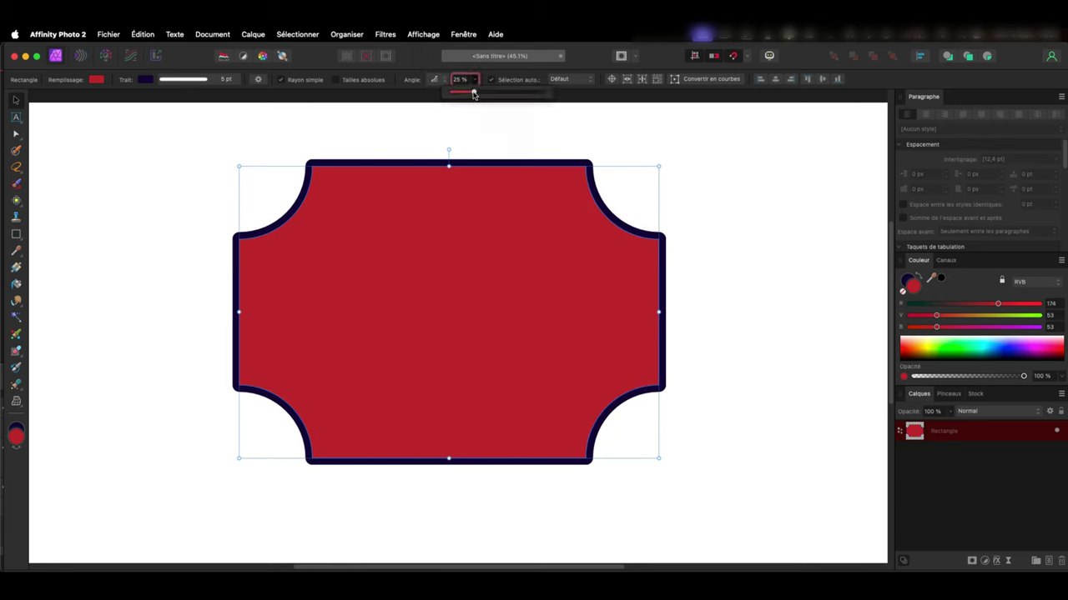
pyautogui.moveTo(473, 94); pyautogui.dragTo(477, 93)
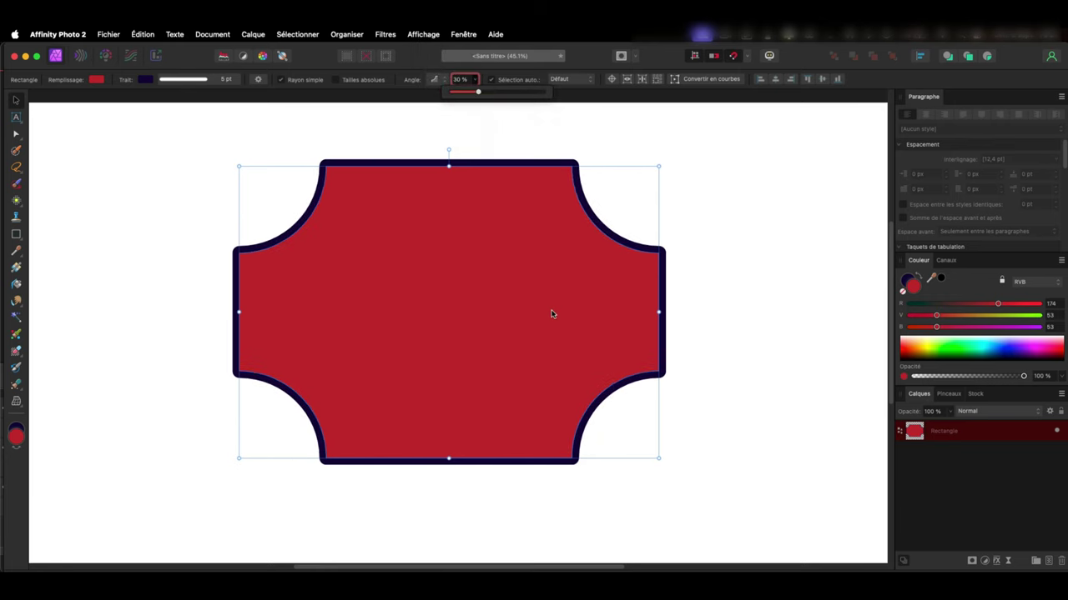
pyautogui.press('a')
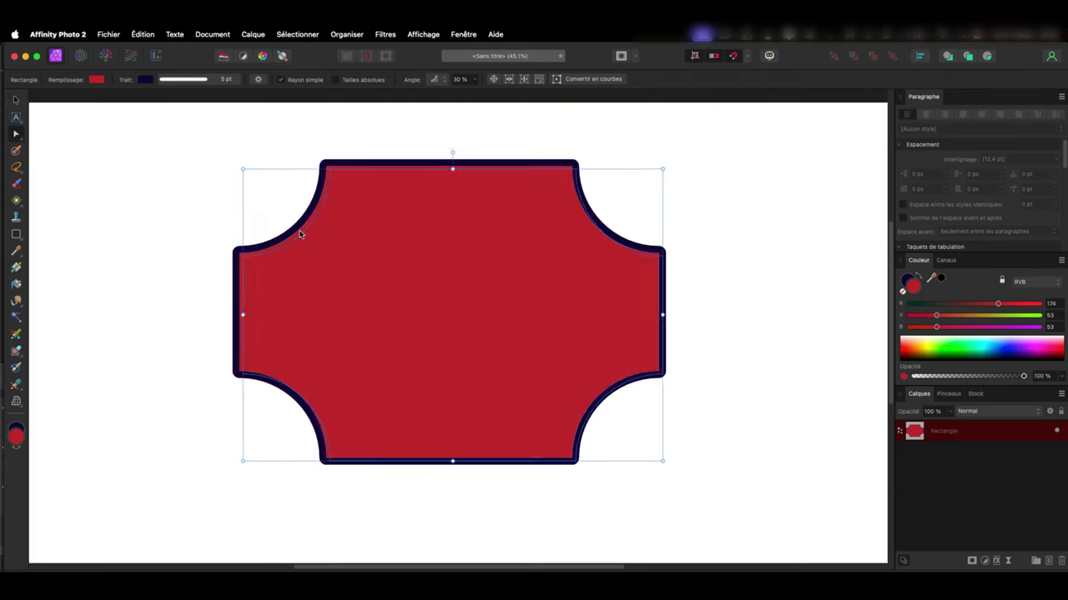
pyautogui.scroll(1, 304, 231)
pyautogui.moveTo(308, 235)
pyautogui.mouseDown()
pyautogui.moveTo(327, 261)
pyautogui.moveTo(306, 233)
pyautogui.mouseUp()
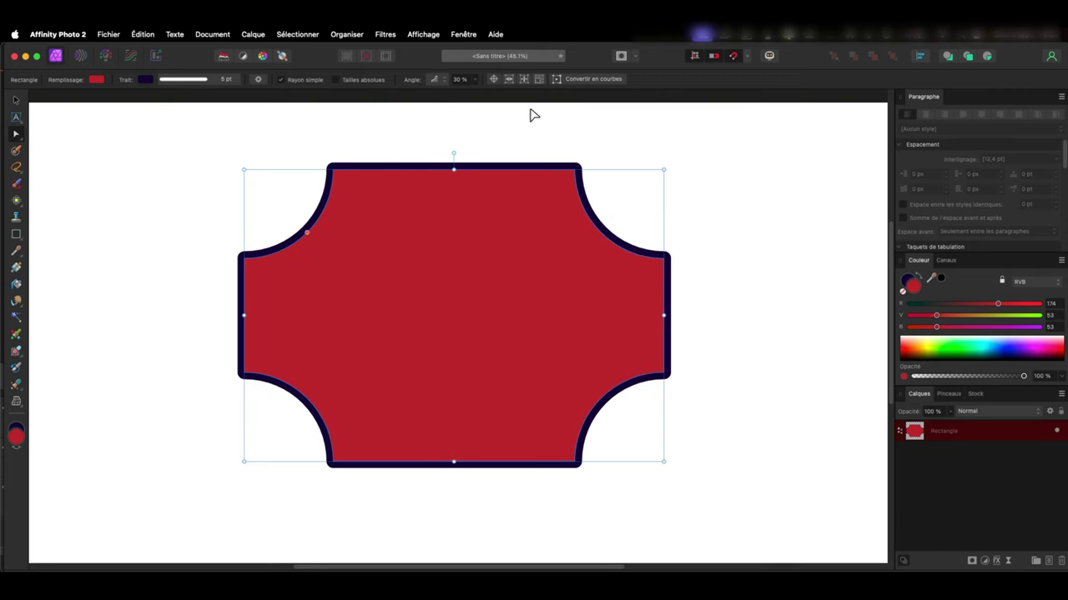
# Step: Convert the shape to a donut ring and resize its inner hole
pyautogui.click(586, 81)
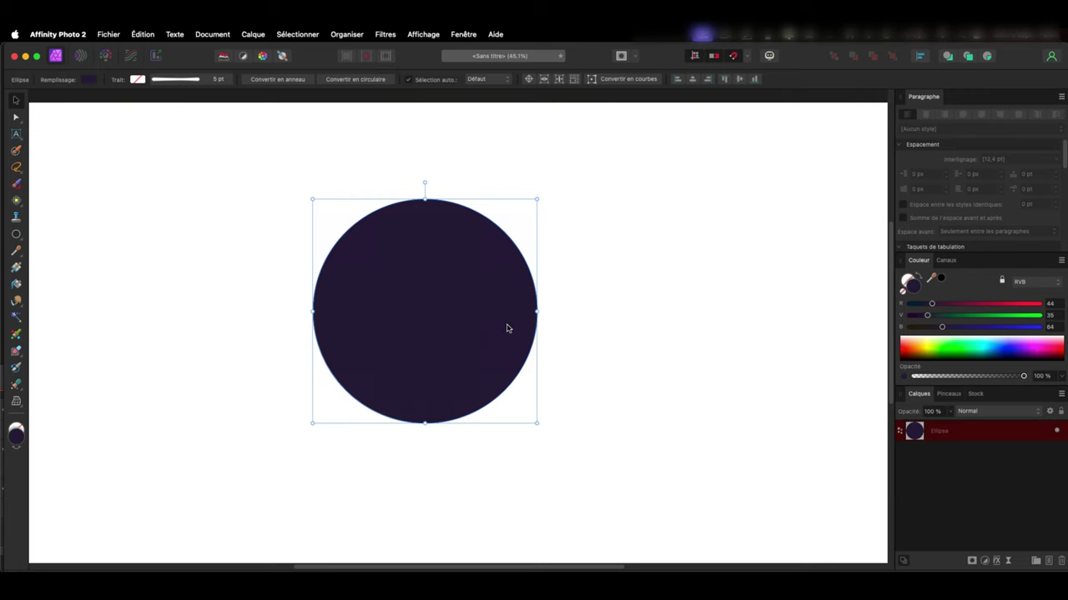
pyautogui.click(279, 80)
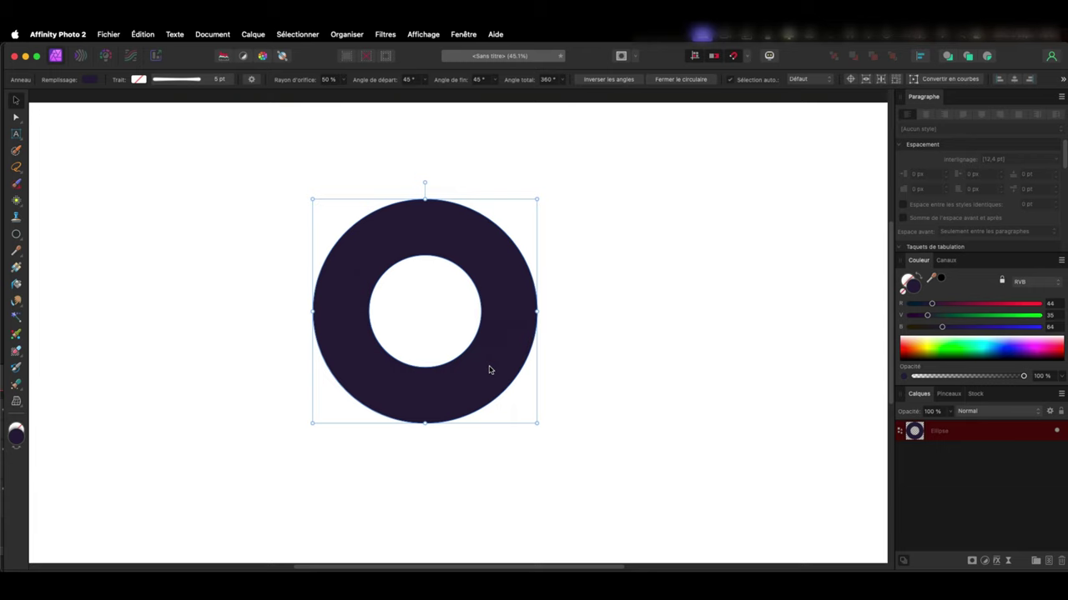
pyautogui.press('a')
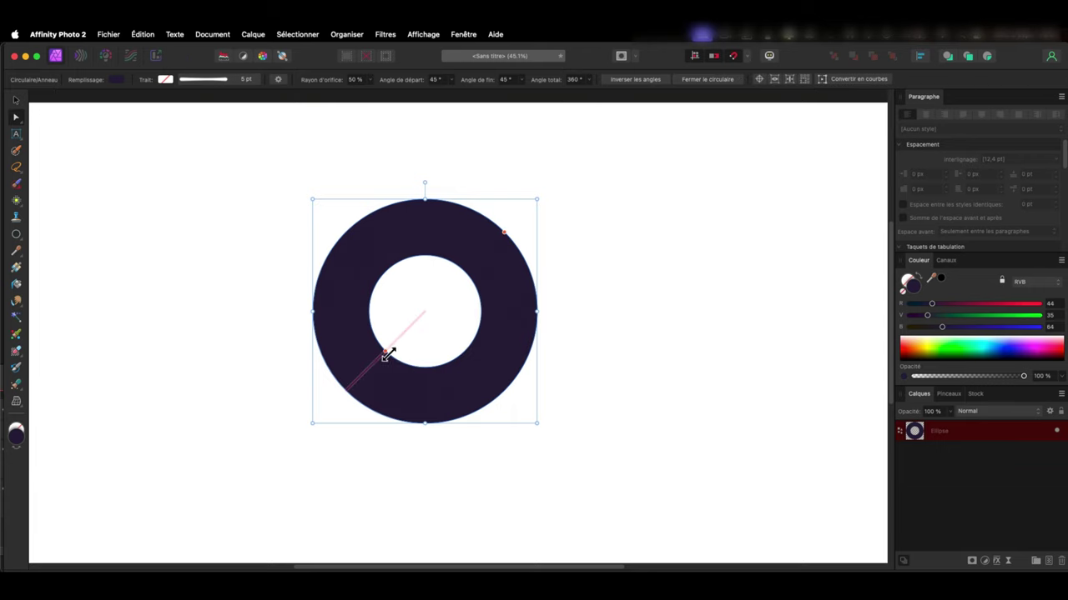
pyautogui.moveTo(388, 355); pyautogui.dragTo(387, 355)
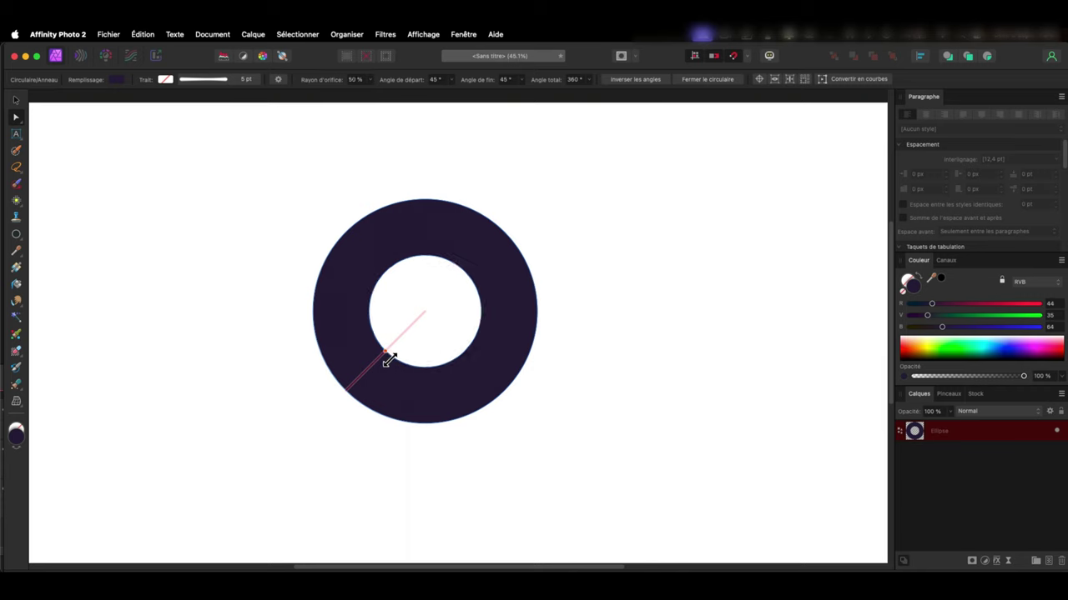
pyautogui.moveTo(394, 353)
pyautogui.mouseDown()
pyautogui.moveTo(406, 337)
pyautogui.moveTo(377, 358)
pyautogui.mouseUp()
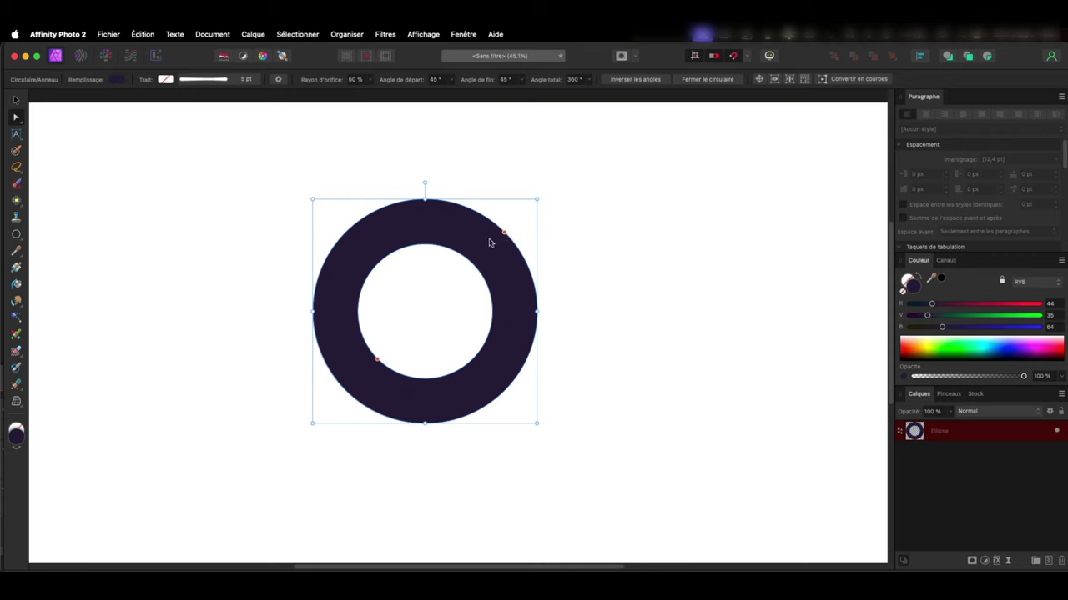
# Step: Open the ring into an arc, then undo back to the full ring
pyautogui.moveTo(503, 233); pyautogui.dragTo(333, 467)
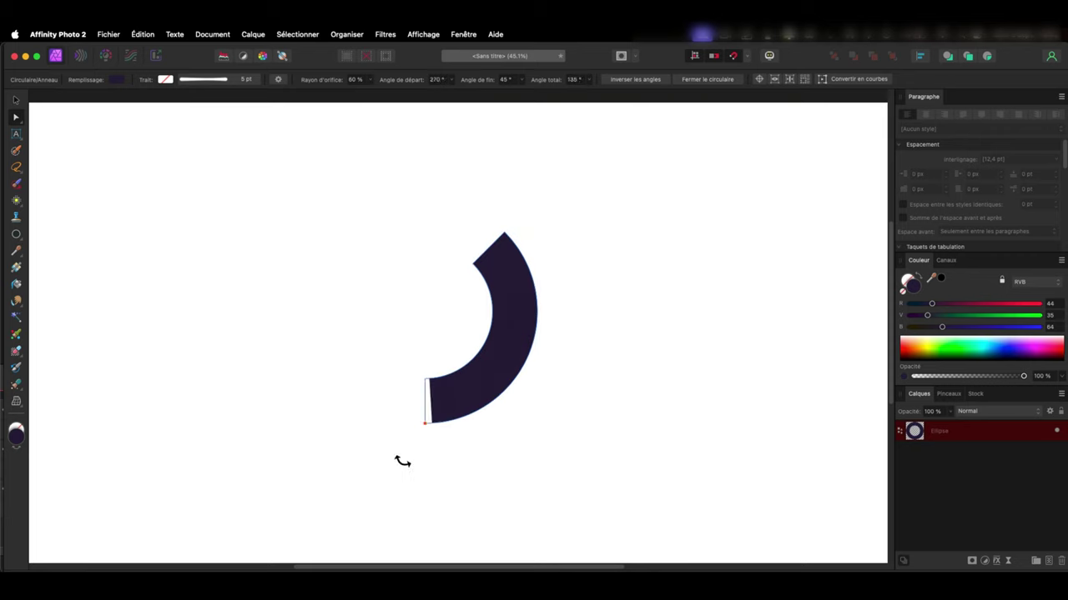
pyautogui.click(637, 433)
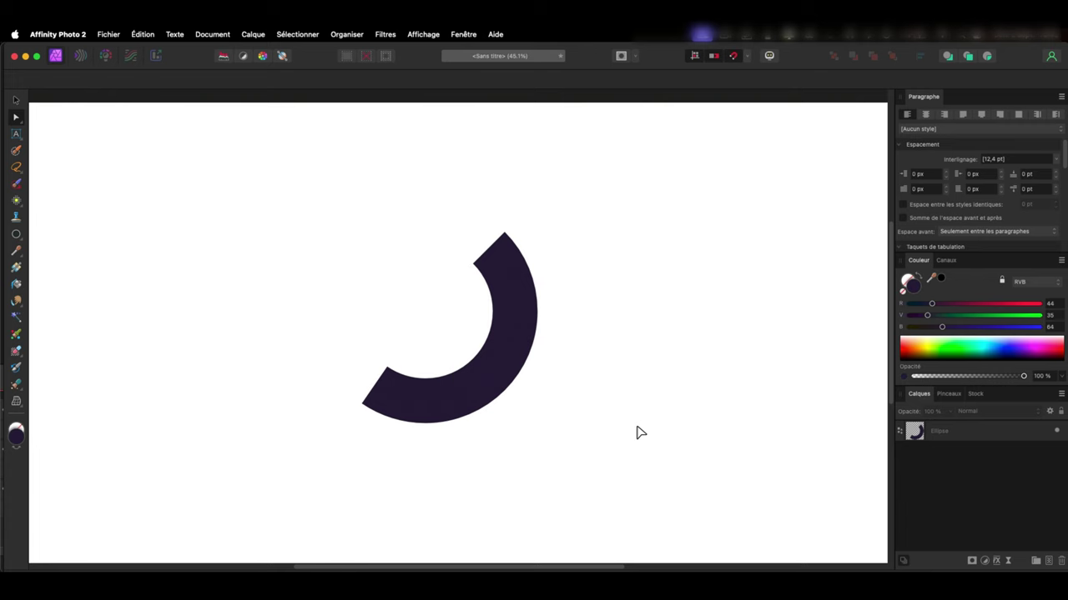
pyautogui.press('super+z')
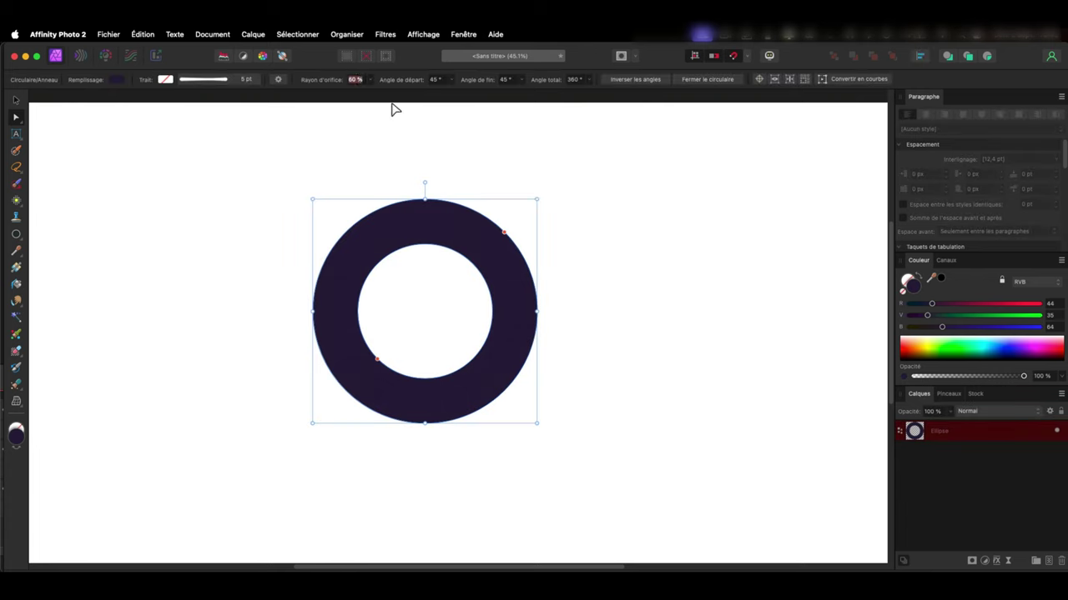
# Step: Shrink the ring's hole to 53% and try start and end angle changes, undoing them
pyautogui.click(370, 81)
pyautogui.moveTo(369, 91); pyautogui.dragTo(363, 91)
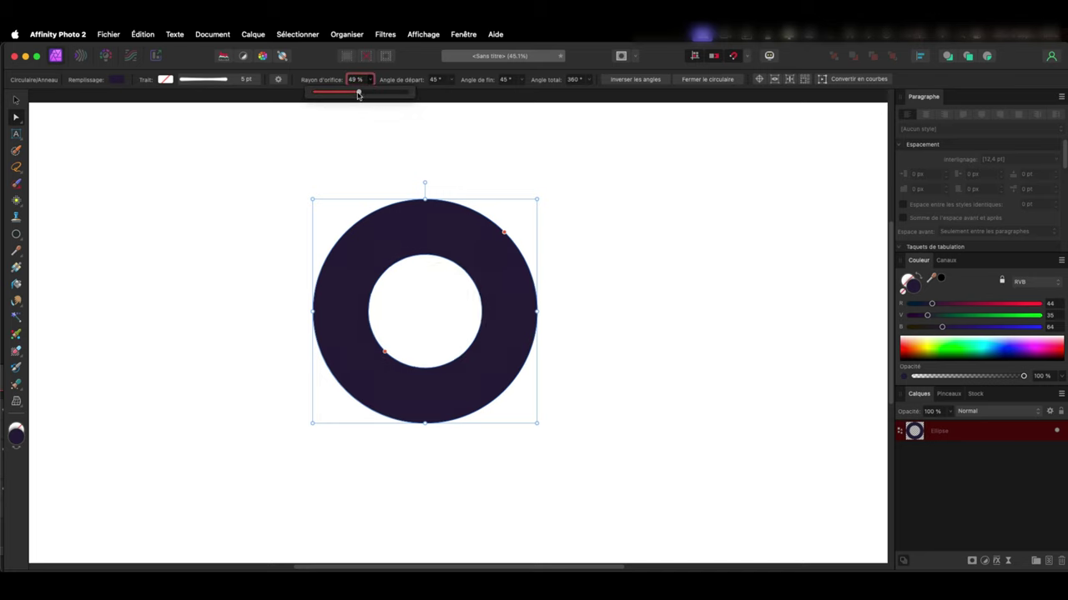
pyautogui.click(449, 81)
pyautogui.moveTo(450, 93); pyautogui.dragTo(445, 94)
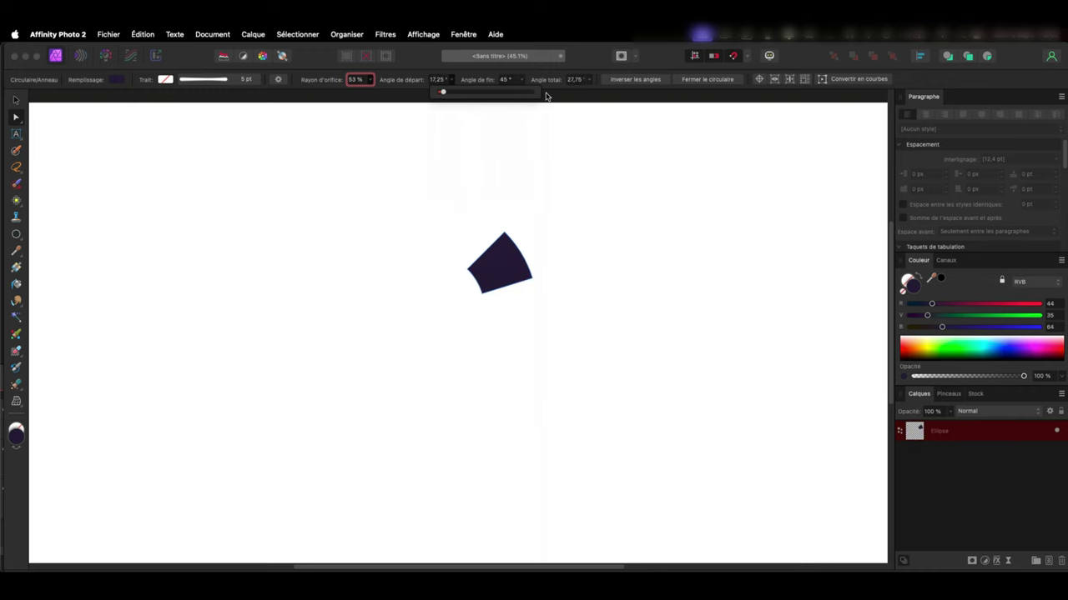
pyautogui.hotkey('ctrl', 'z')
pyautogui.hotkey('ctrl', 'z')
pyautogui.hotkey('ctrl', 'z')
pyautogui.moveTo(533, 93); pyautogui.dragTo(593, 84)
pyautogui.hotkey('ctrl', 'z')
# Step: Reduce the total angle into a C arc, invert and close it, then undo to the plain circle
pyautogui.click(590, 81)
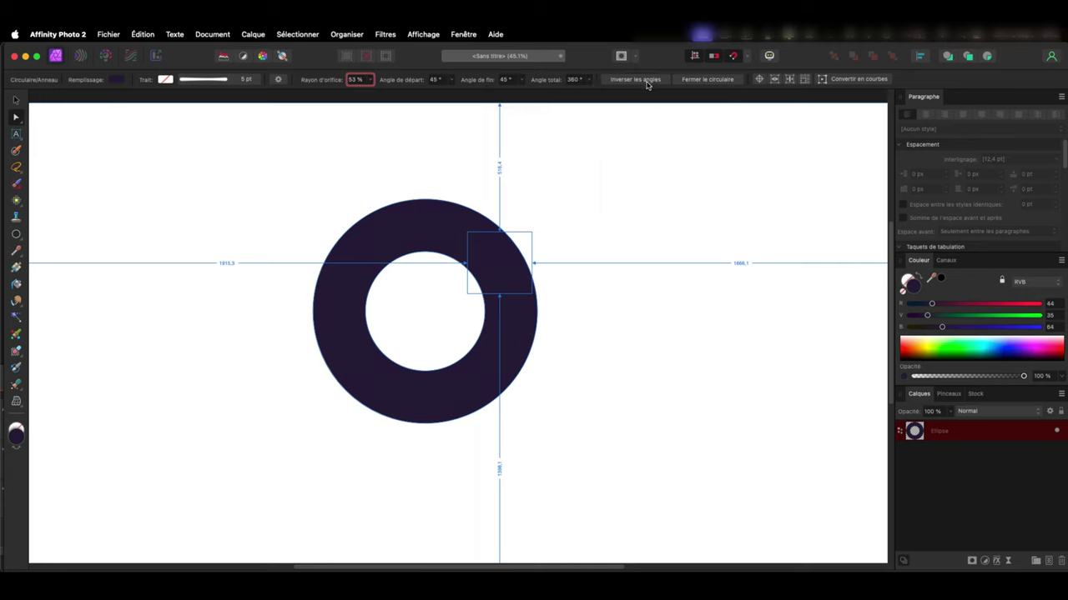
pyautogui.click(493, 269)
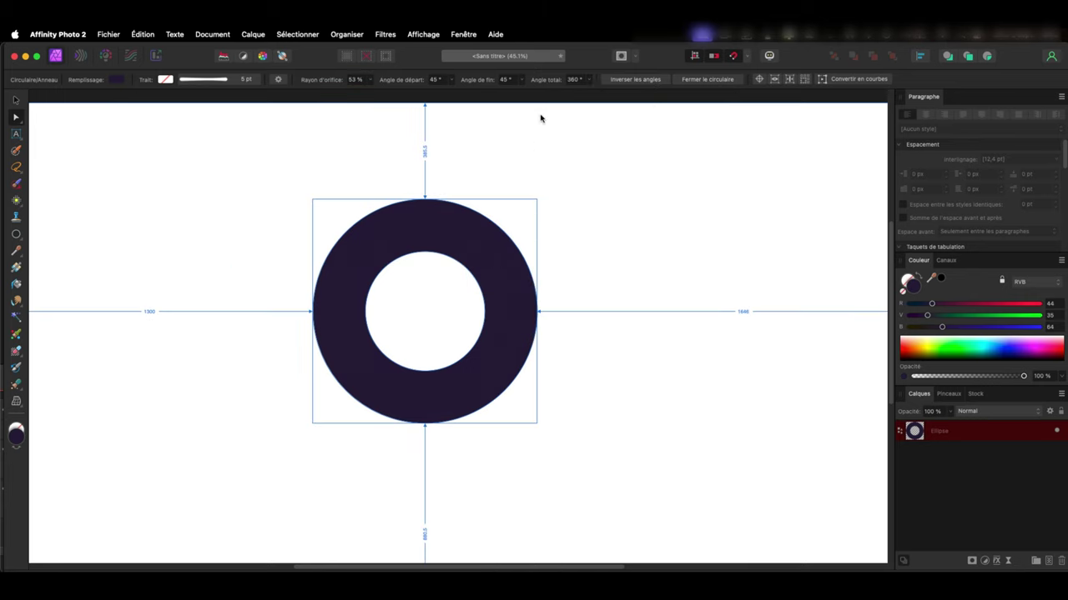
pyautogui.click(587, 81)
pyautogui.moveTo(590, 91); pyautogui.dragTo(566, 92)
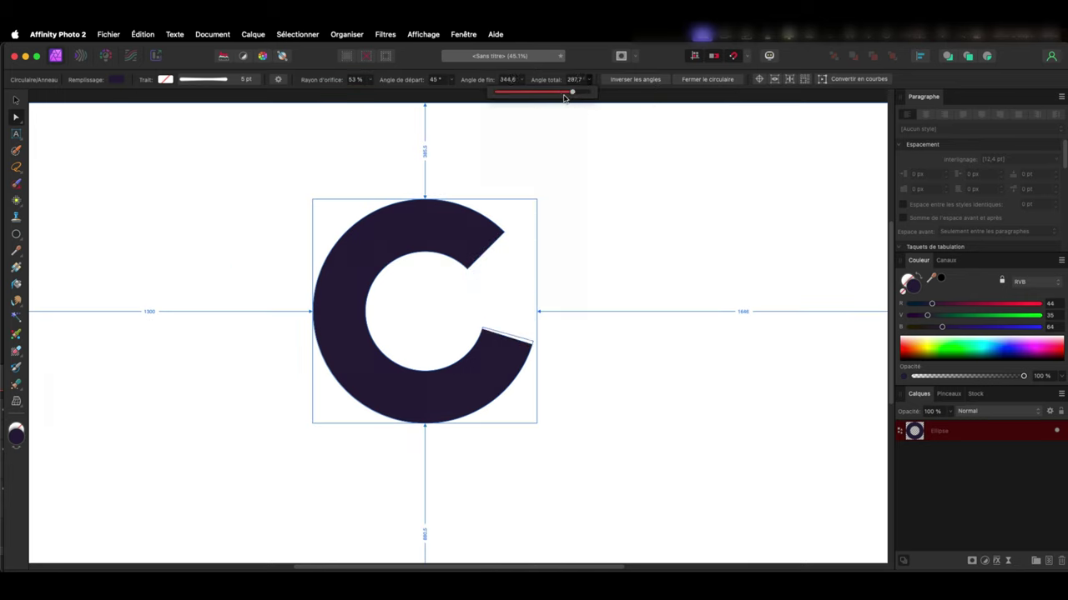
pyautogui.click(646, 79)
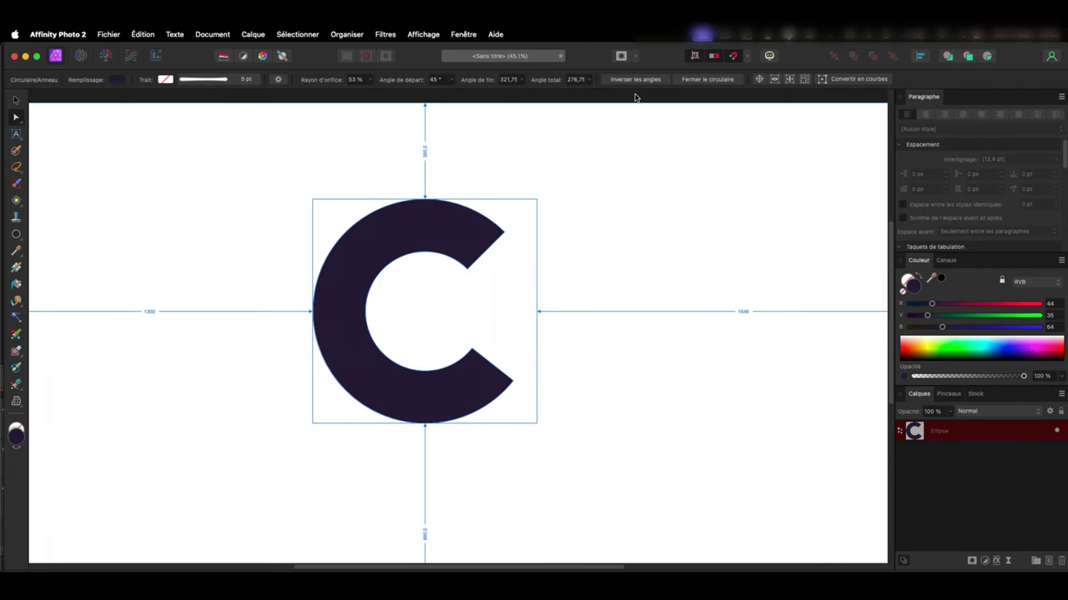
pyautogui.click(725, 80)
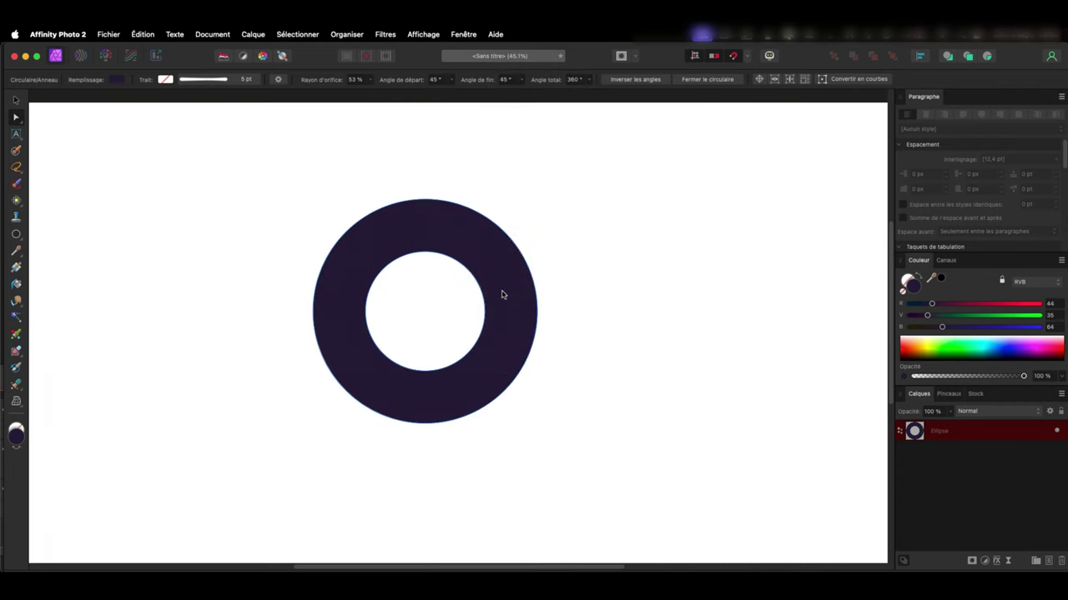
pyautogui.press('super+z')
pyautogui.press('super+z')
pyautogui.press('super+z')
pyautogui.press('super+z')
pyautogui.press('super+z')
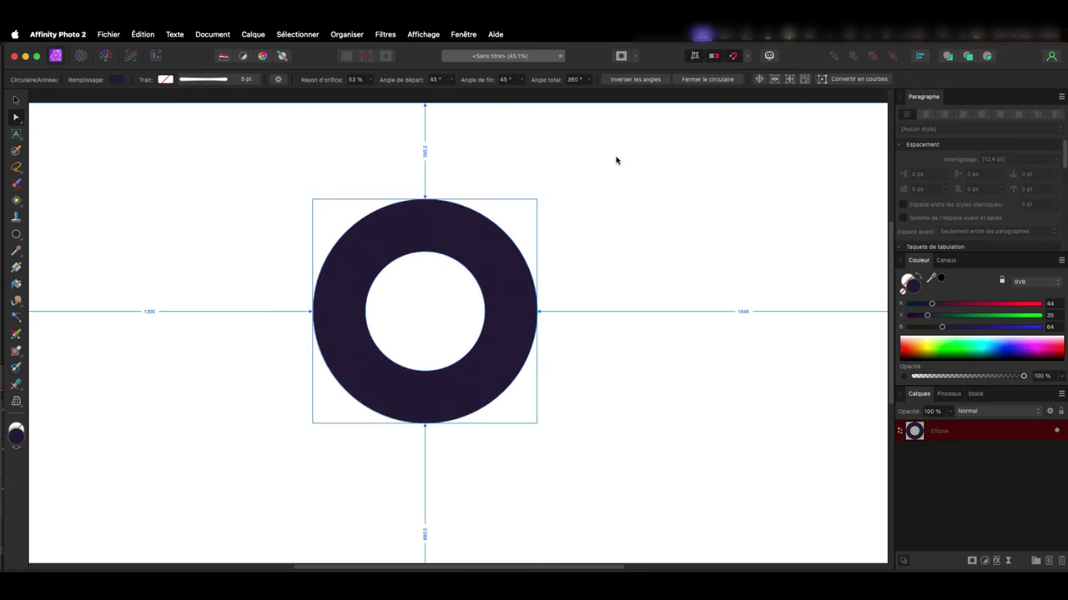
pyautogui.press('super+z')
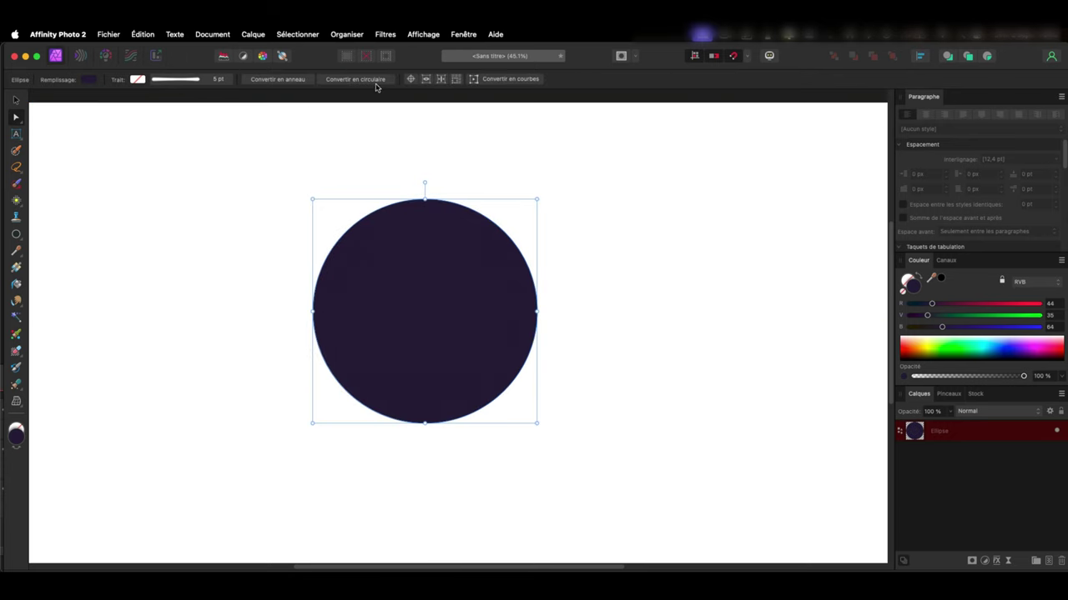
# Step: Convert the circle to a pie and drag its hole and angle handles
pyautogui.click(375, 81)
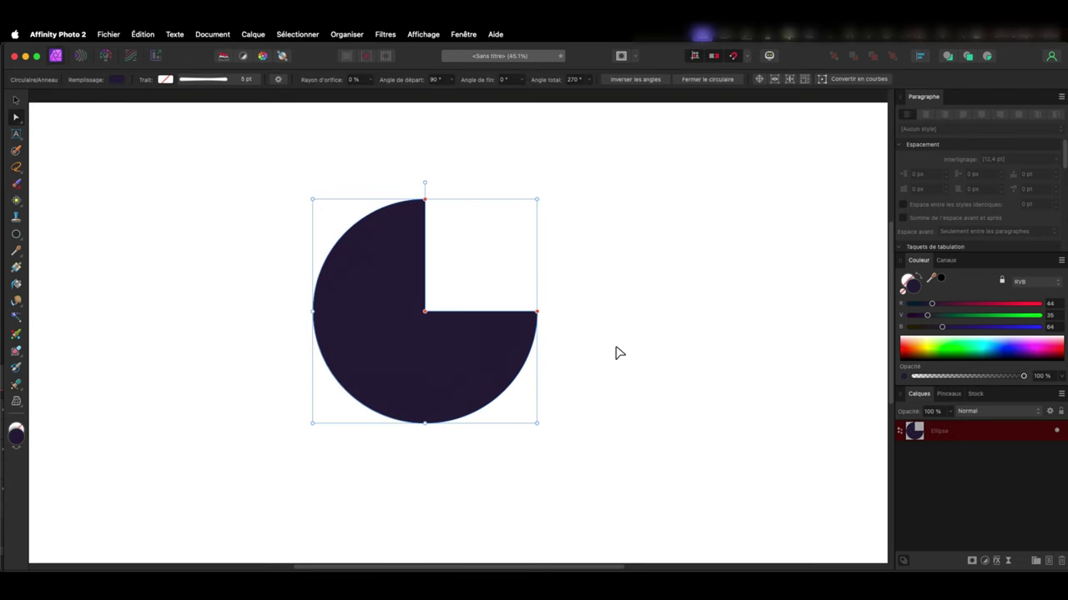
pyautogui.moveTo(423, 304)
pyautogui.mouseDown()
pyautogui.moveTo(451, 298)
pyautogui.moveTo(413, 321)
pyautogui.mouseUp()
pyautogui.moveTo(427, 202); pyautogui.dragTo(434, 233)
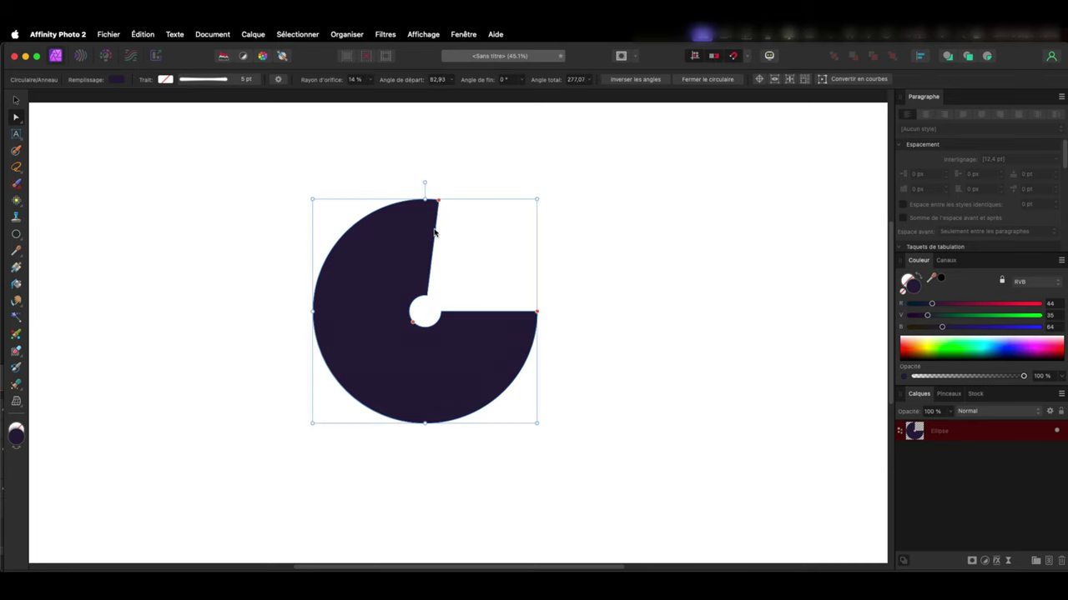
# Step: Adjust the pie's total angle, invert it and back, and close it circular
pyautogui.click(590, 82)
pyautogui.moveTo(586, 93); pyautogui.dragTo(590, 91)
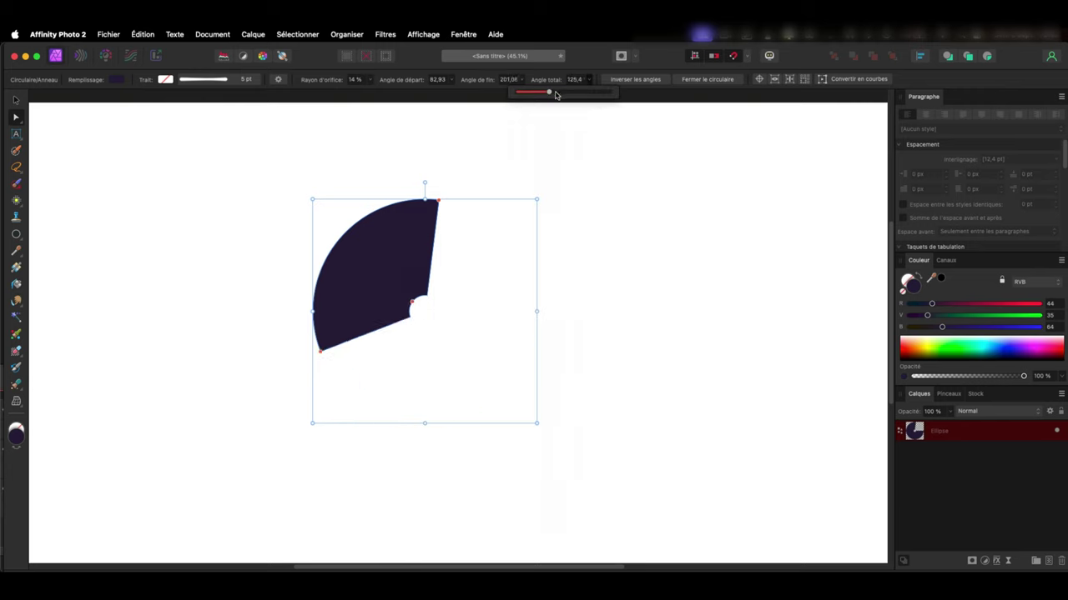
pyautogui.click(656, 81)
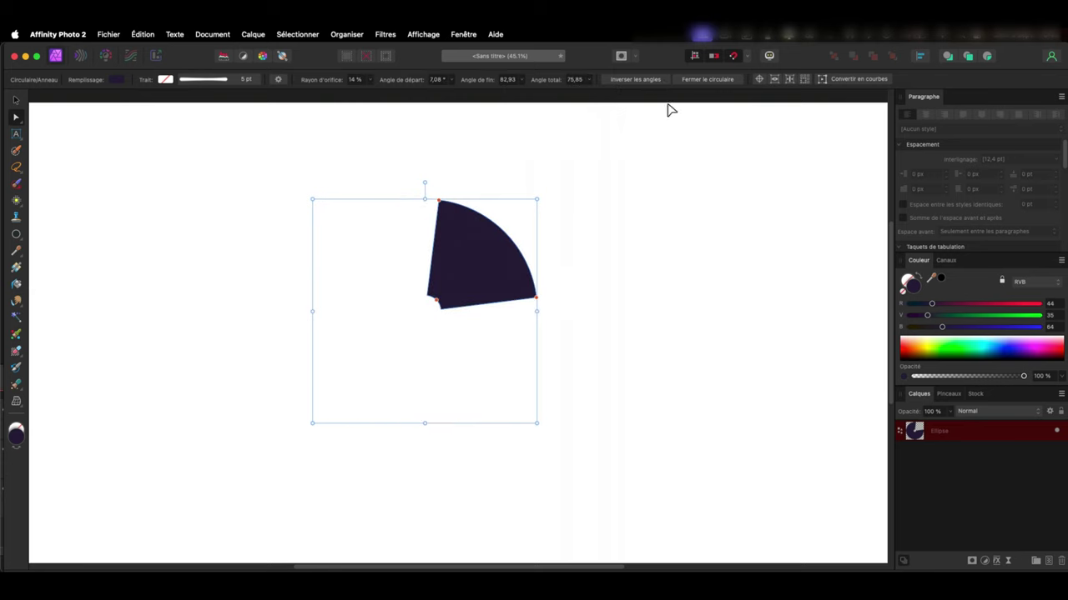
pyautogui.click(644, 83)
pyautogui.click(705, 80)
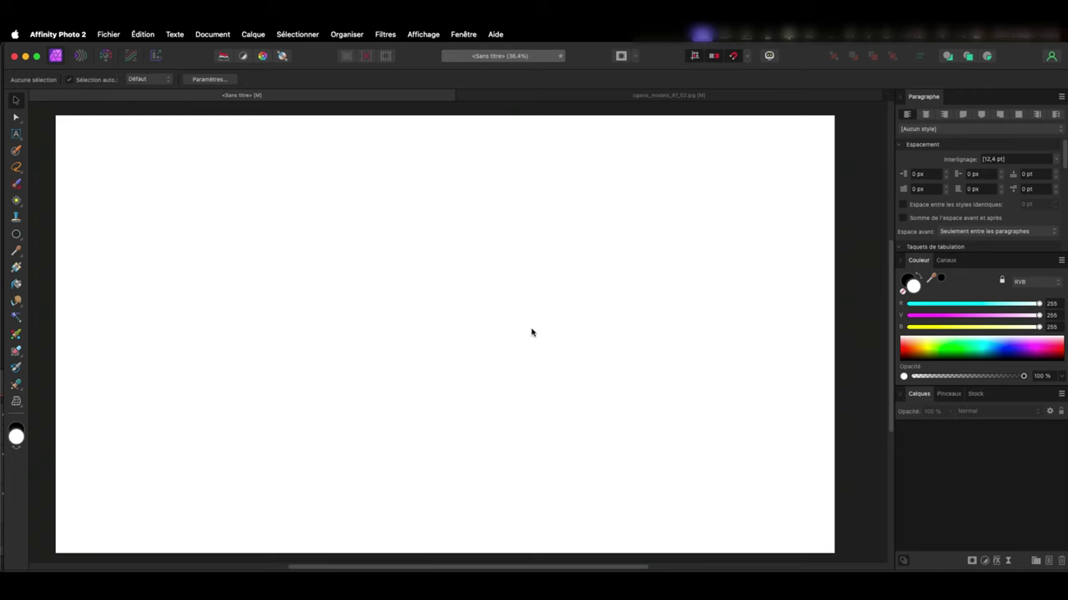
# Step: Draw a freehand lasso selection blob in the middle of the canvas
pyautogui.click(16, 170)
pyautogui.click(74, 210)
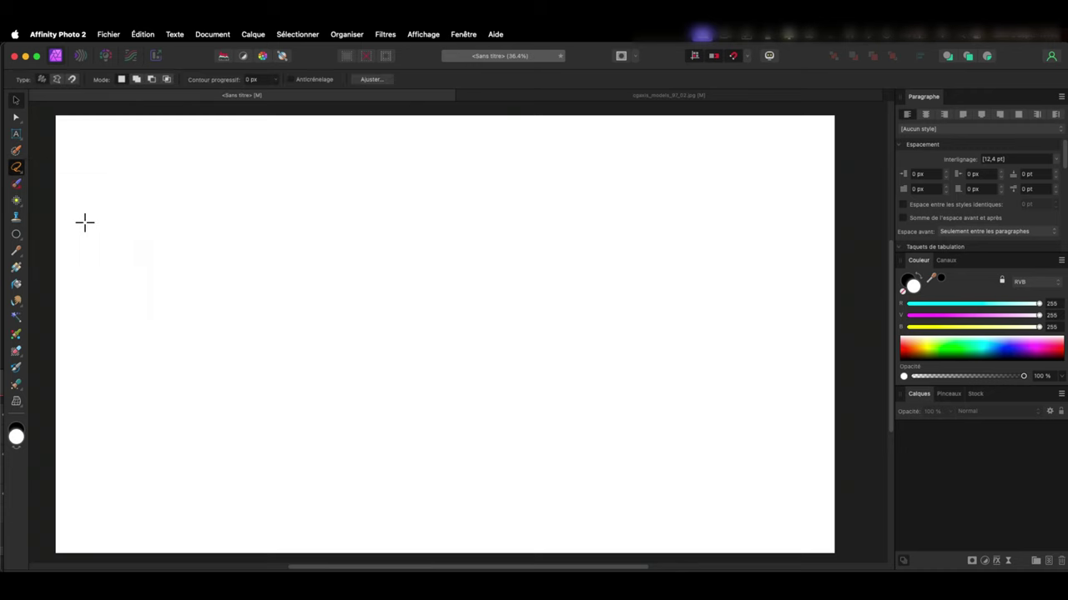
pyautogui.press('v')
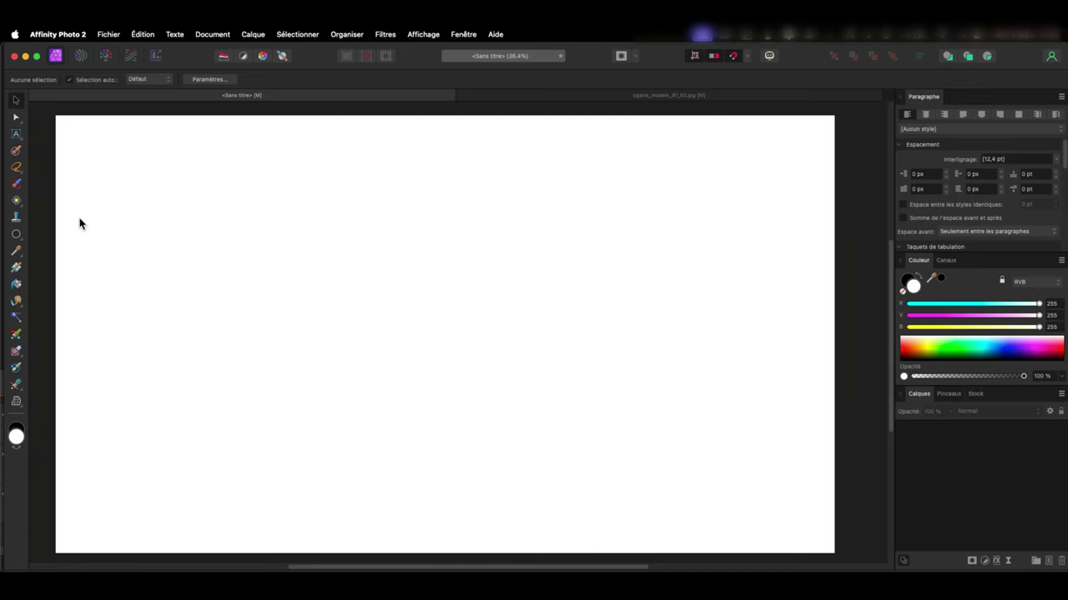
pyautogui.press('l')
pyautogui.moveTo(310, 235); pyautogui.dragTo(283, 232)
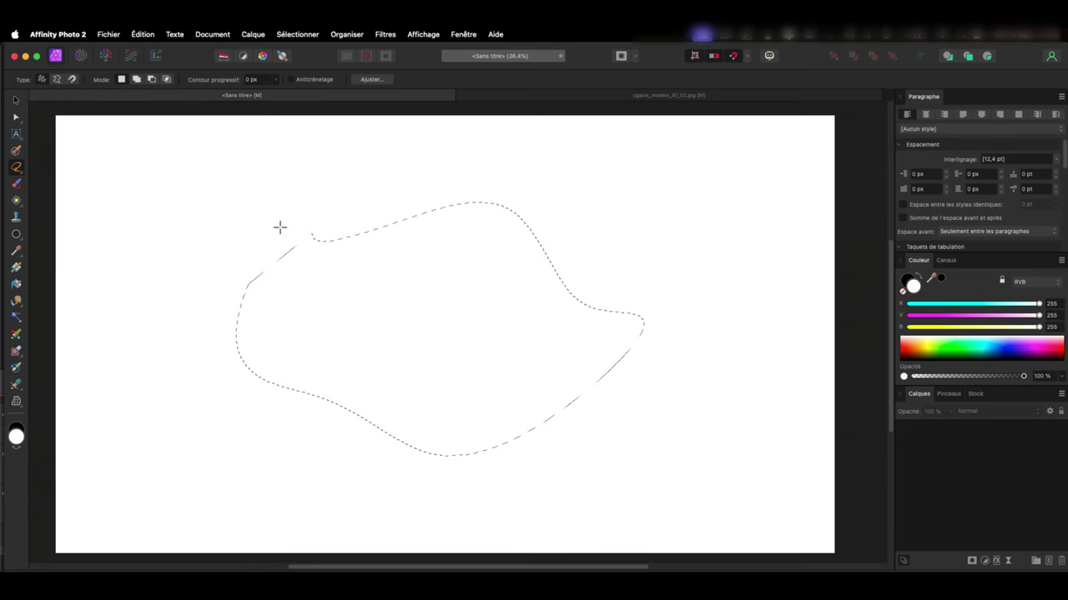
# Step: Flood-fill the blob with purple, deselect, and move the purple shape across the canvas
pyautogui.click(16, 283)
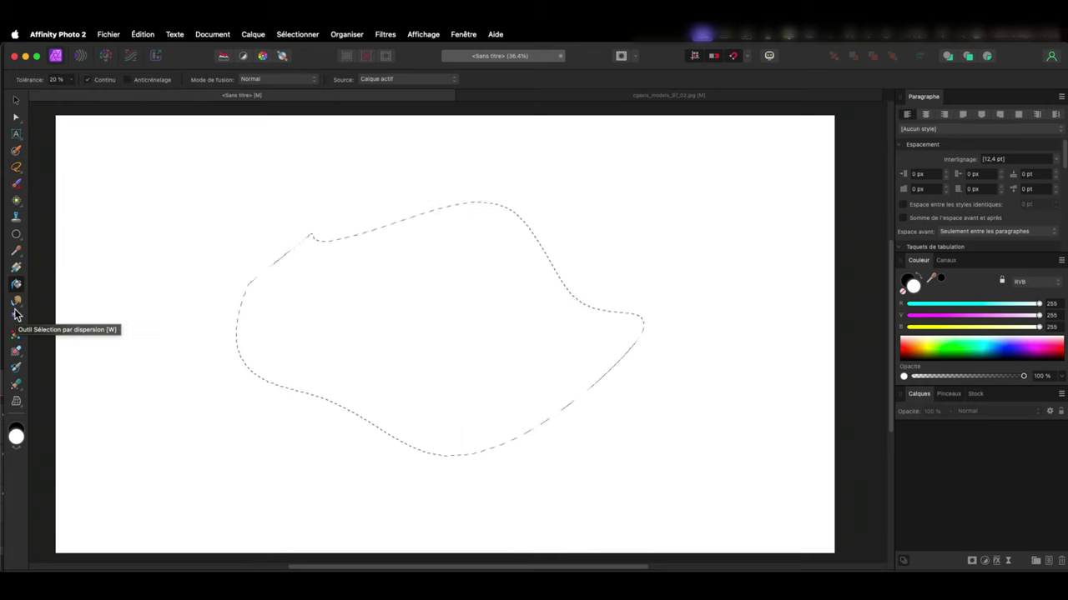
pyautogui.moveTo(1038, 315); pyautogui.dragTo(967, 315)
pyautogui.moveTo(1038, 304); pyautogui.dragTo(970, 303)
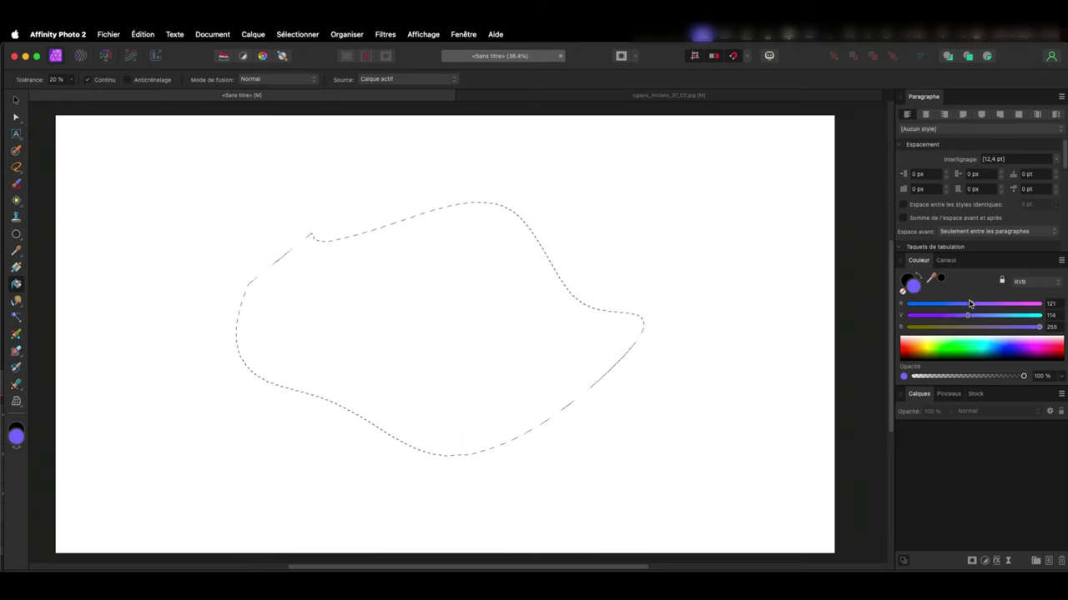
pyautogui.click(519, 316)
pyautogui.hotkey('ctrl', 'd')
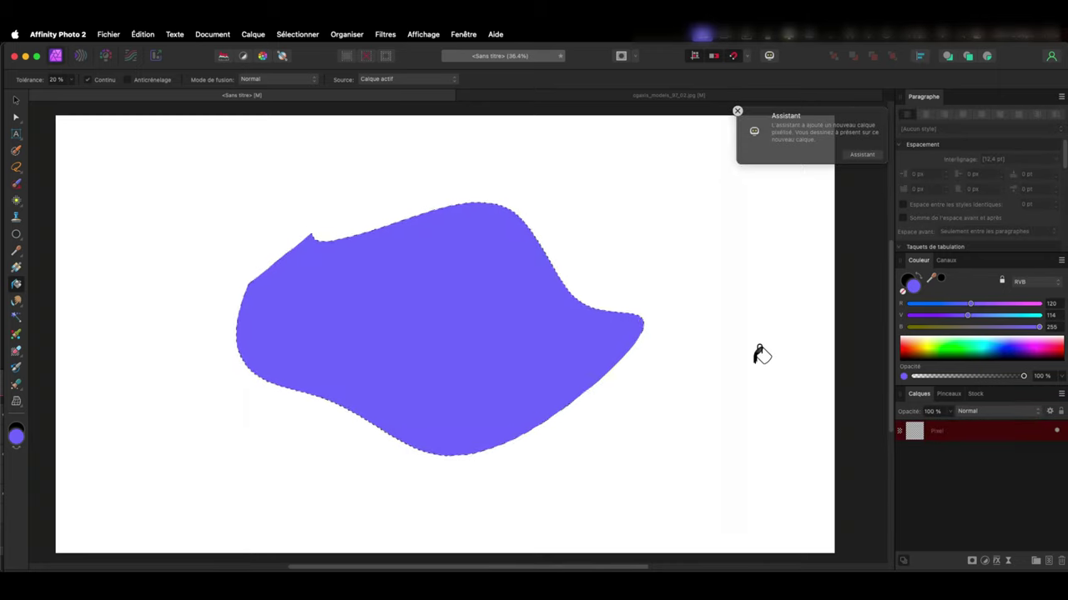
pyautogui.press('v')
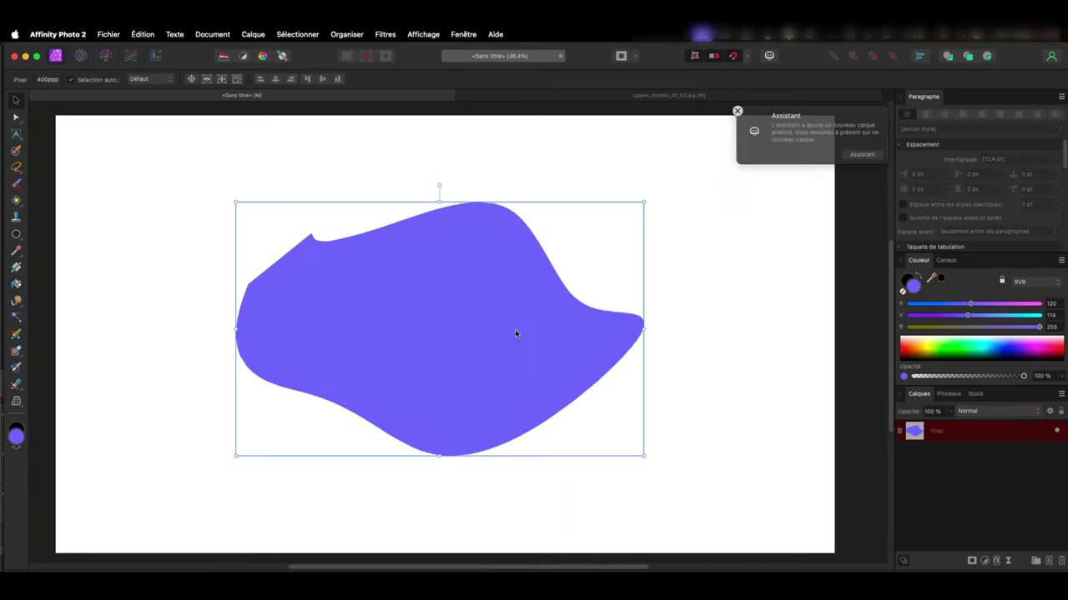
pyautogui.moveTo(515, 329)
pyautogui.mouseDown()
pyautogui.moveTo(516, 420)
pyautogui.moveTo(575, 284)
pyautogui.mouseUp()
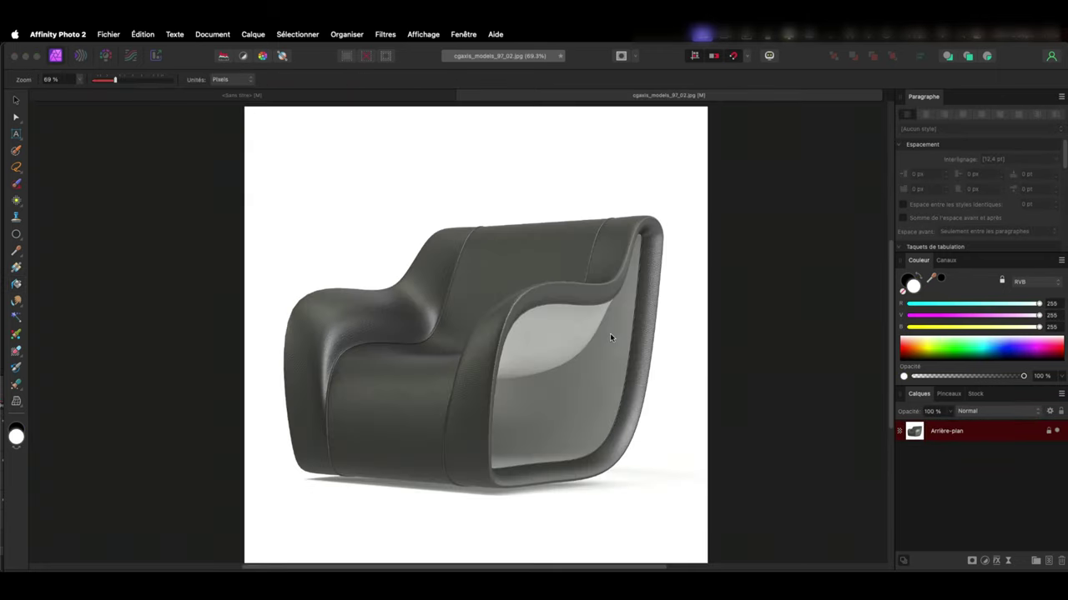
# Step: Paint a selection over the chair's left side with the Selection Brush
pyautogui.click(16, 151)
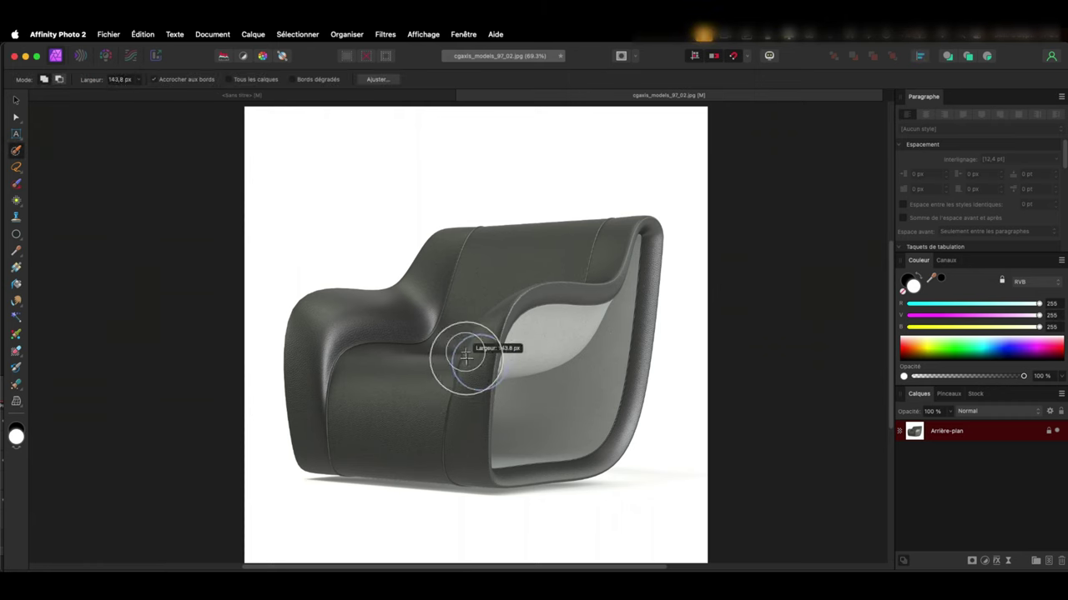
pyautogui.moveTo(359, 413)
pyautogui.mouseDown()
pyautogui.moveTo(347, 372)
pyautogui.moveTo(529, 267)
pyautogui.moveTo(539, 376)
pyautogui.moveTo(420, 439)
pyautogui.moveTo(560, 432)
pyautogui.moveTo(612, 336)
pyautogui.moveTo(579, 352)
pyautogui.moveTo(655, 272)
pyautogui.mouseUp()
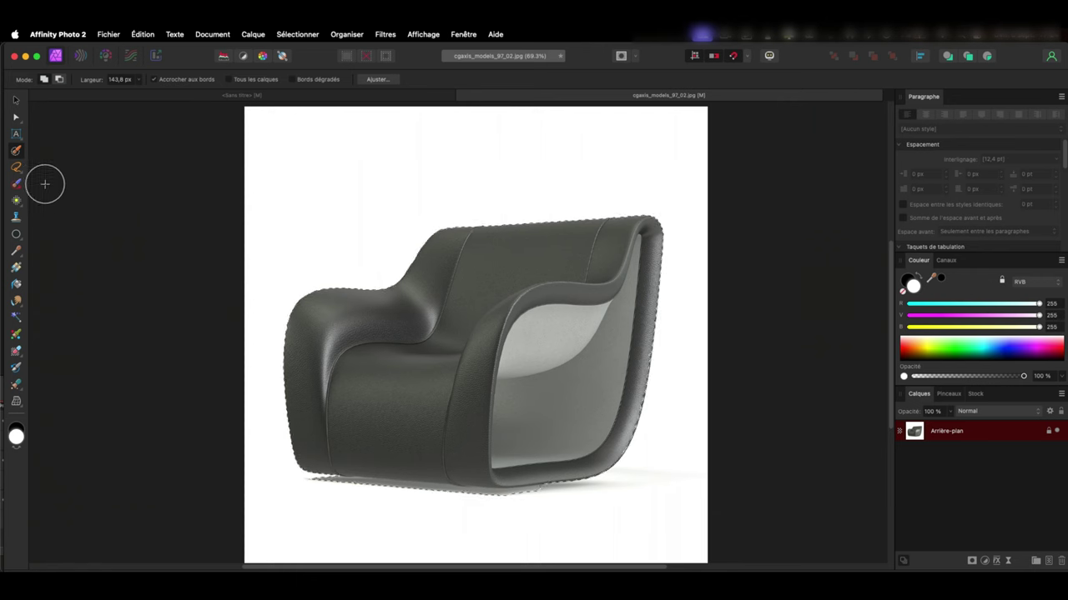
# Step: Zoom in and trace a polygon selection piece along the chair's bottom edge
pyautogui.press('l')
pyautogui.press('super+1')
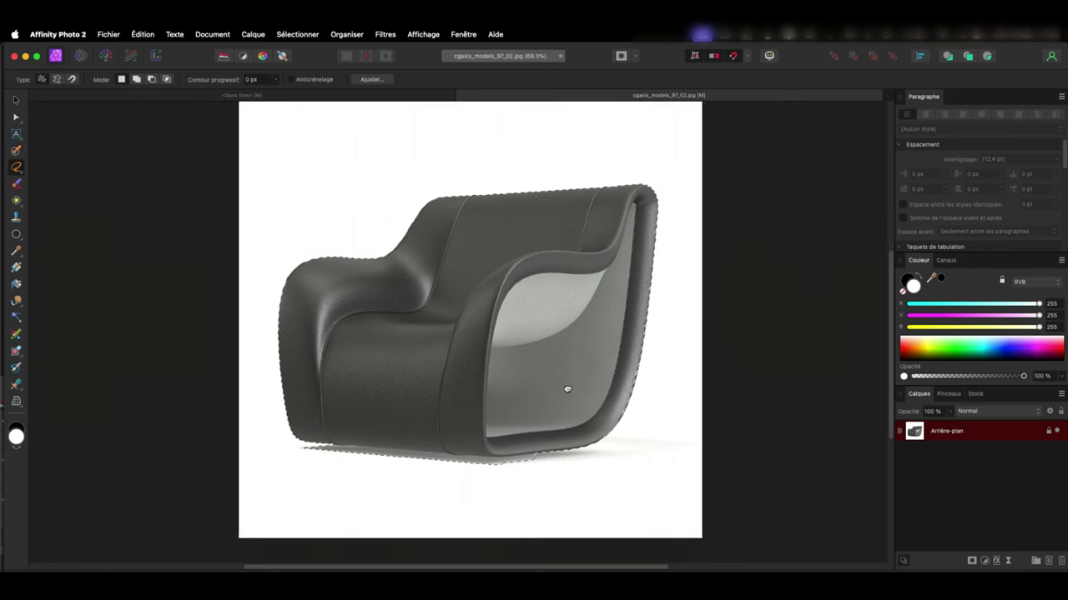
pyautogui.press('super+plus')
pyautogui.press('super+minus')
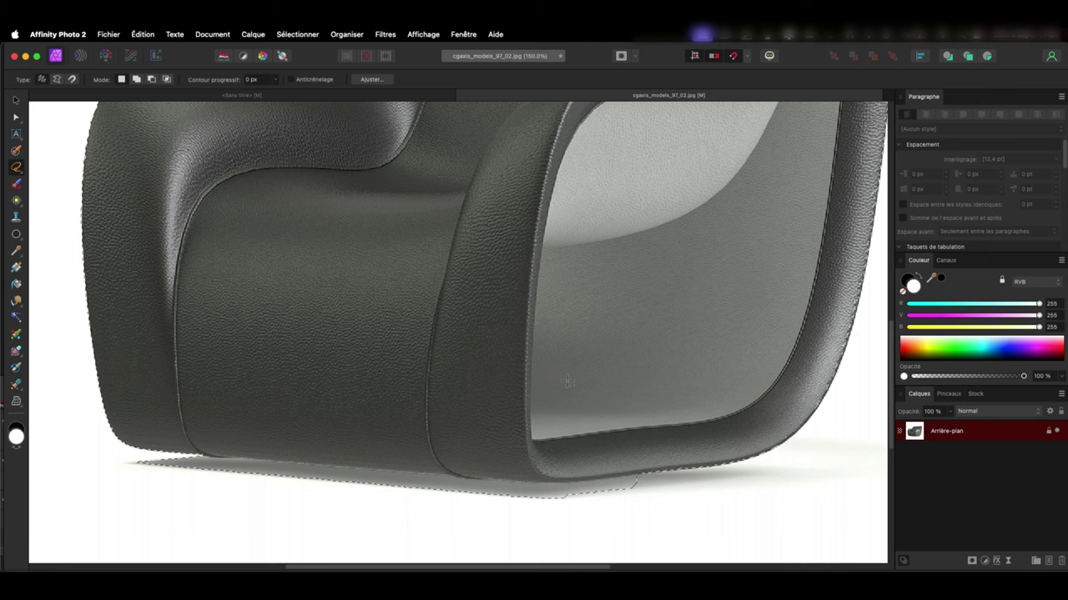
pyautogui.click(198, 458)
pyautogui.doubleClick(303, 486)
# Step: At 200% zoom, add selection corners along the chair's base
pyautogui.press('super+plus')
pyautogui.scroll(-5, 136, 453)
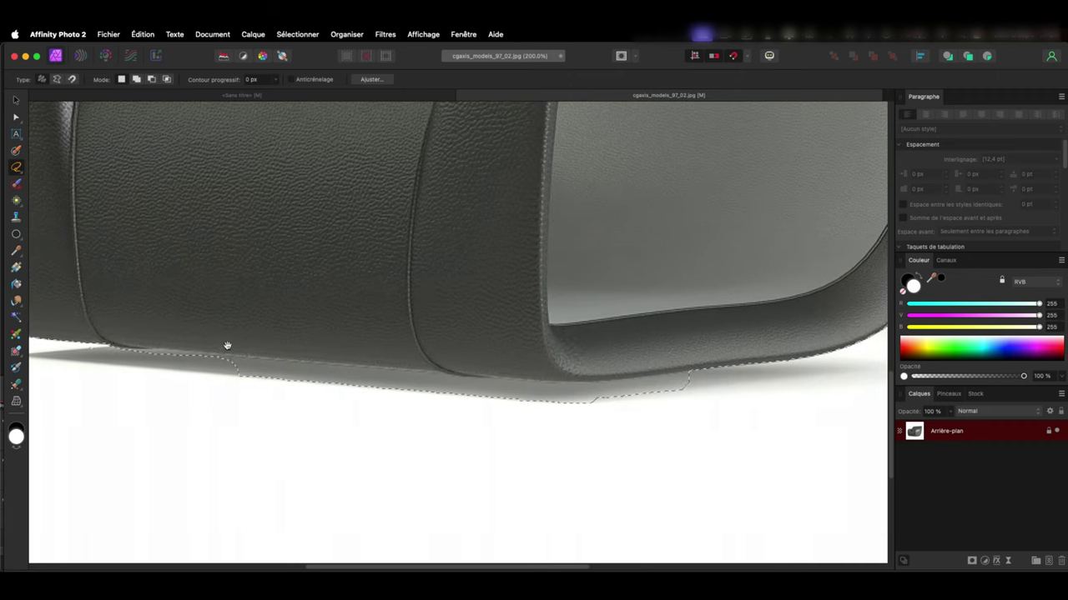
pyautogui.click(177, 382)
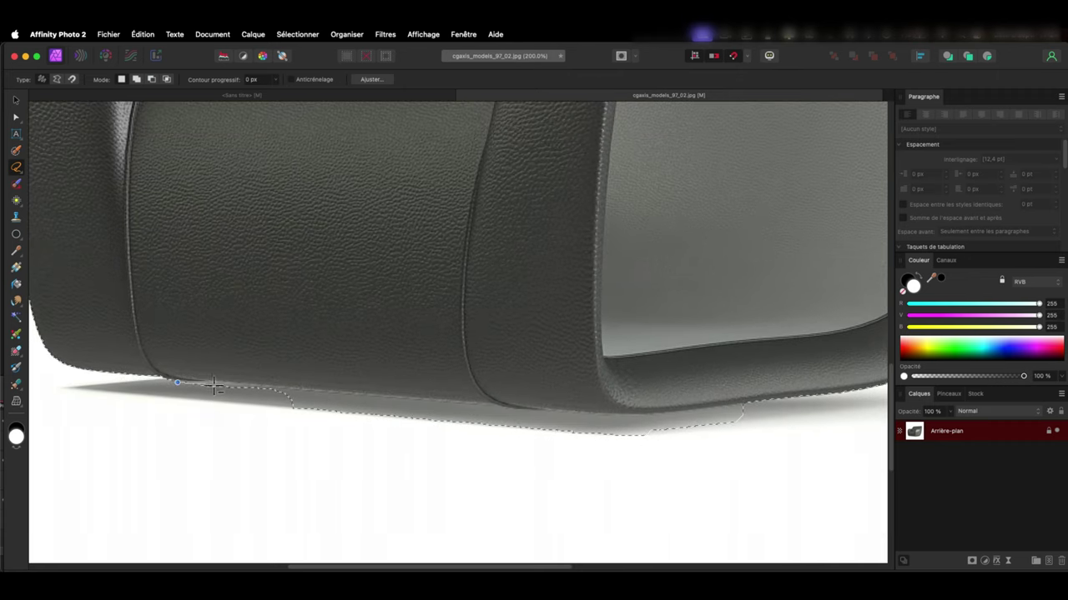
pyautogui.click(282, 390)
pyautogui.click(415, 401)
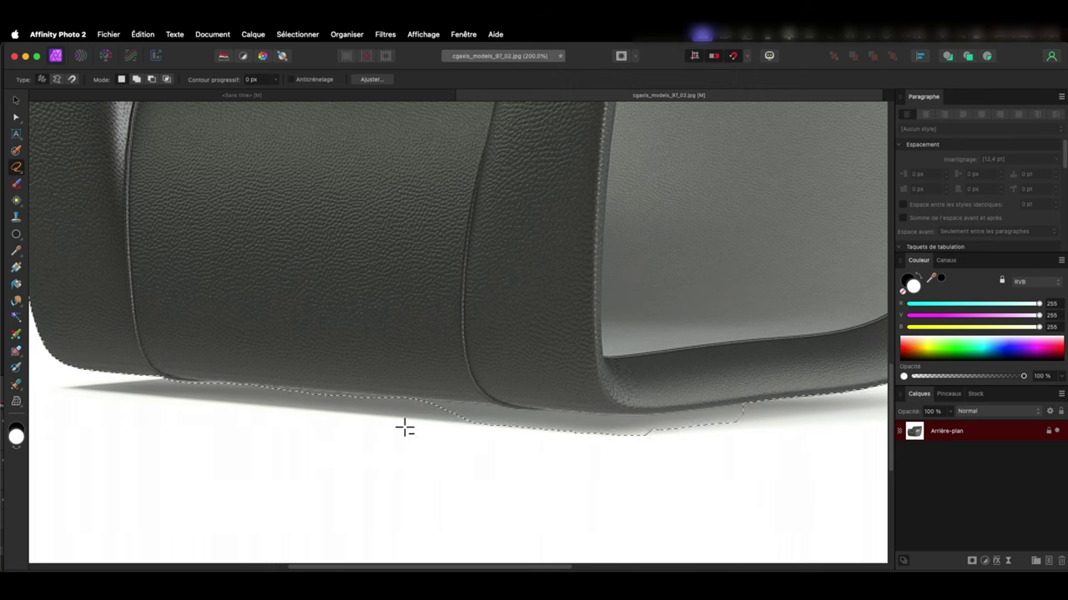
pyautogui.hscroll(5, 626, 429)
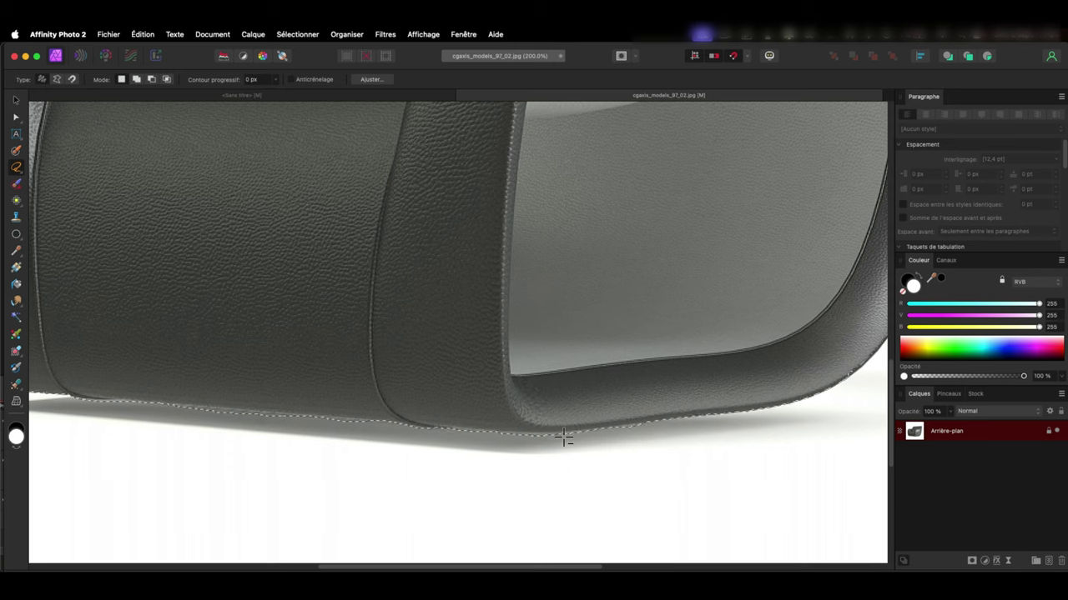
pyautogui.moveTo(855, 364); pyautogui.dragTo(784, 407)
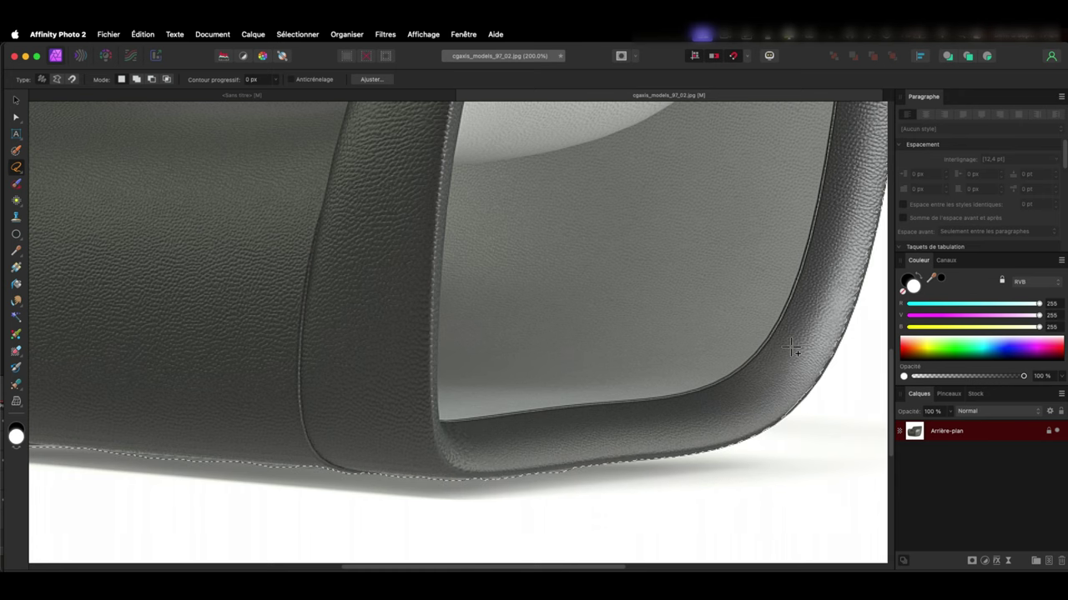
pyautogui.hscroll(-3, 753, 435)
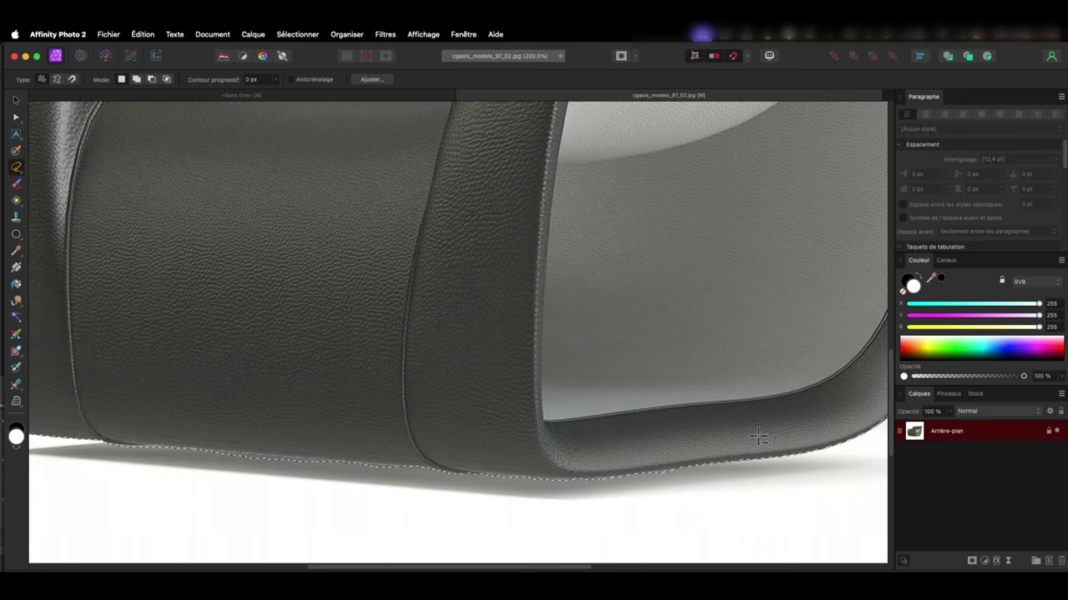
pyautogui.click(334, 458)
# Step: Zoom in on the right armrest edge and clear the stray selection arc there
pyautogui.scroll(3, 357, 425)
pyautogui.scroll(-3, 424, 463)
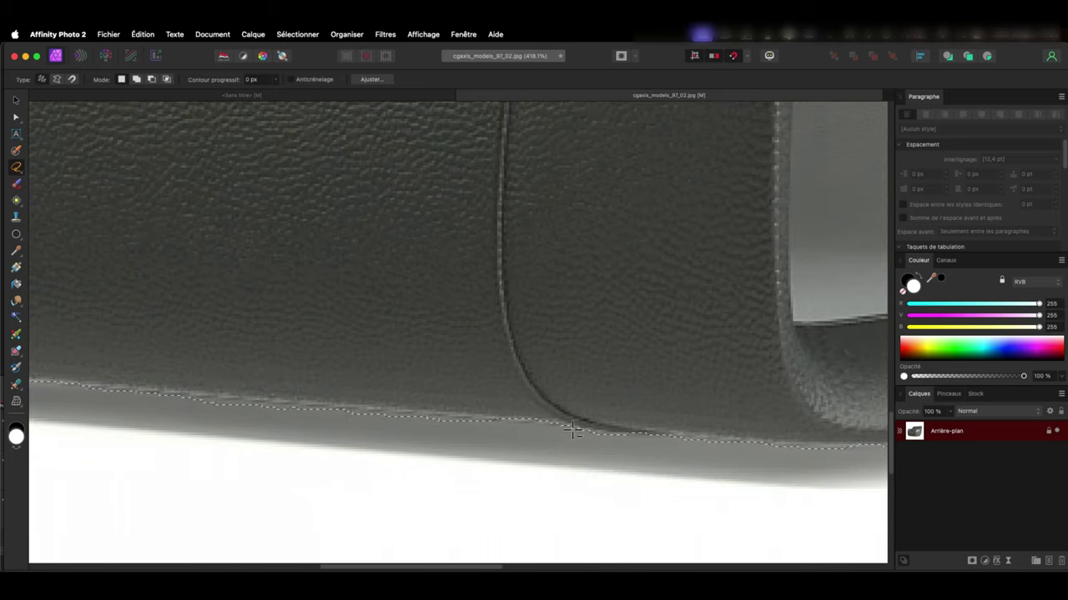
pyautogui.scroll(-3, 572, 431)
pyautogui.press('z')
pyautogui.keyDown('alt'); pyautogui.click(739, 286); pyautogui.keyUp('alt')
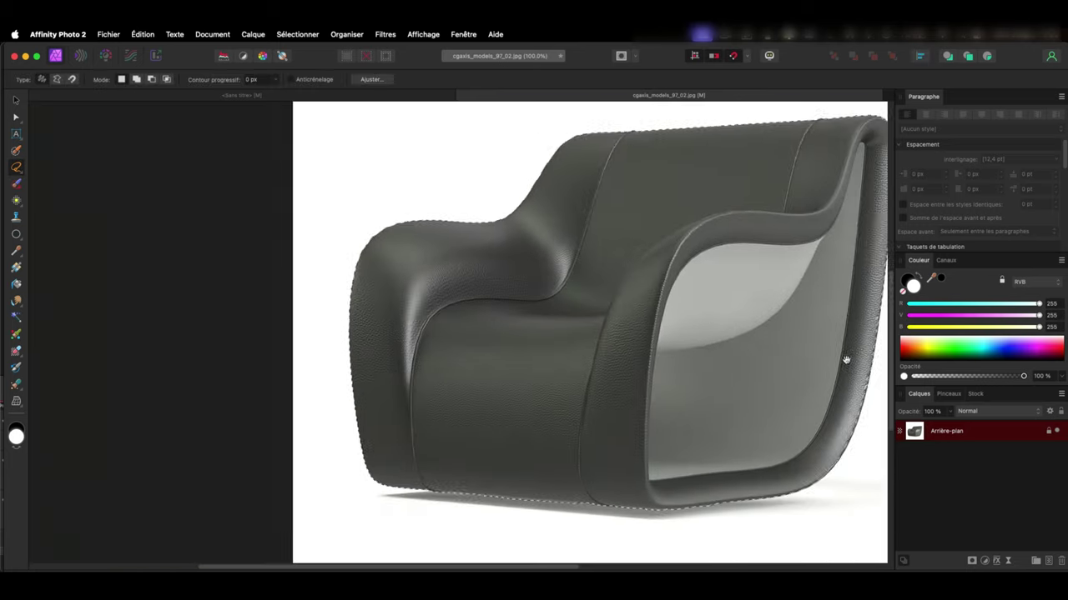
pyautogui.moveTo(693, 318)
pyautogui.mouseDown()
pyautogui.moveTo(731, 362)
pyautogui.moveTo(732, 351)
pyautogui.mouseUp()
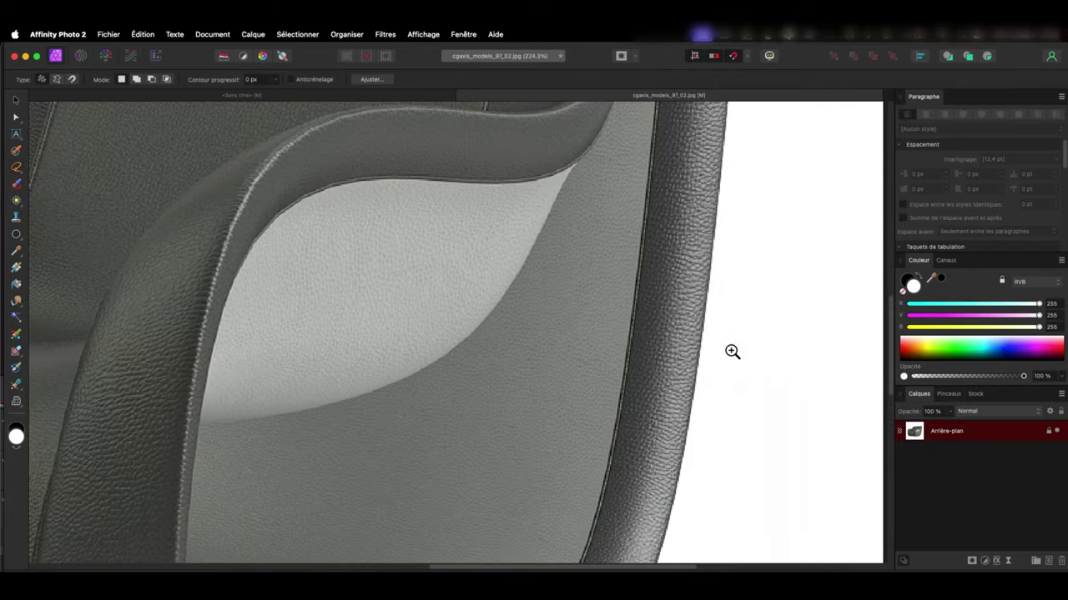
pyautogui.press('l')
pyautogui.scroll(-5, 687, 453)
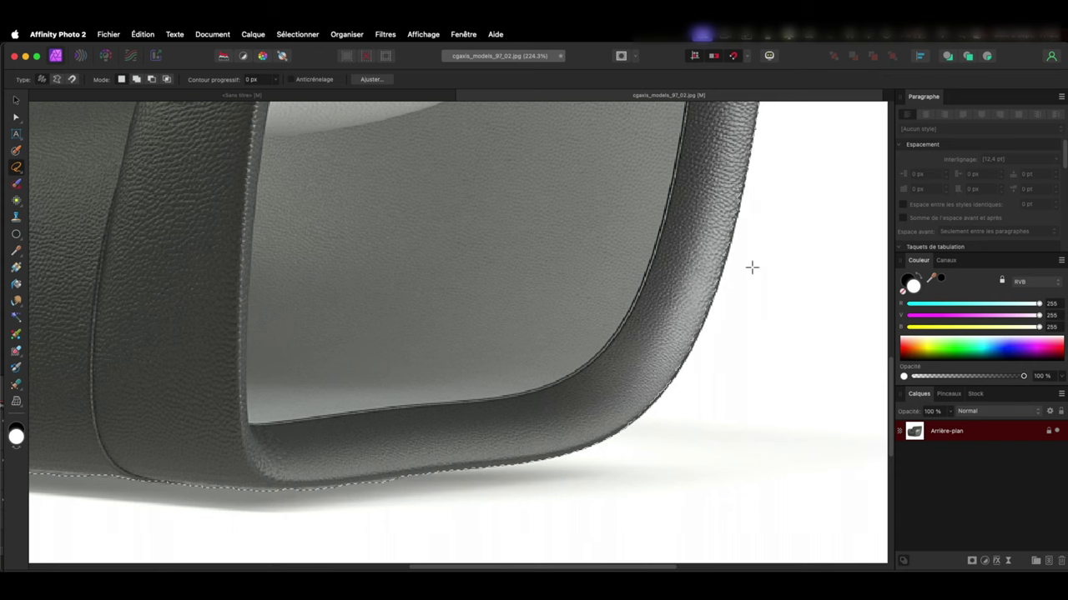
pyautogui.press('super+minus')
pyautogui.press('super+minus')
pyautogui.press('super+minus')
pyautogui.press('super+minus')
pyautogui.scroll(2, 525, 278)
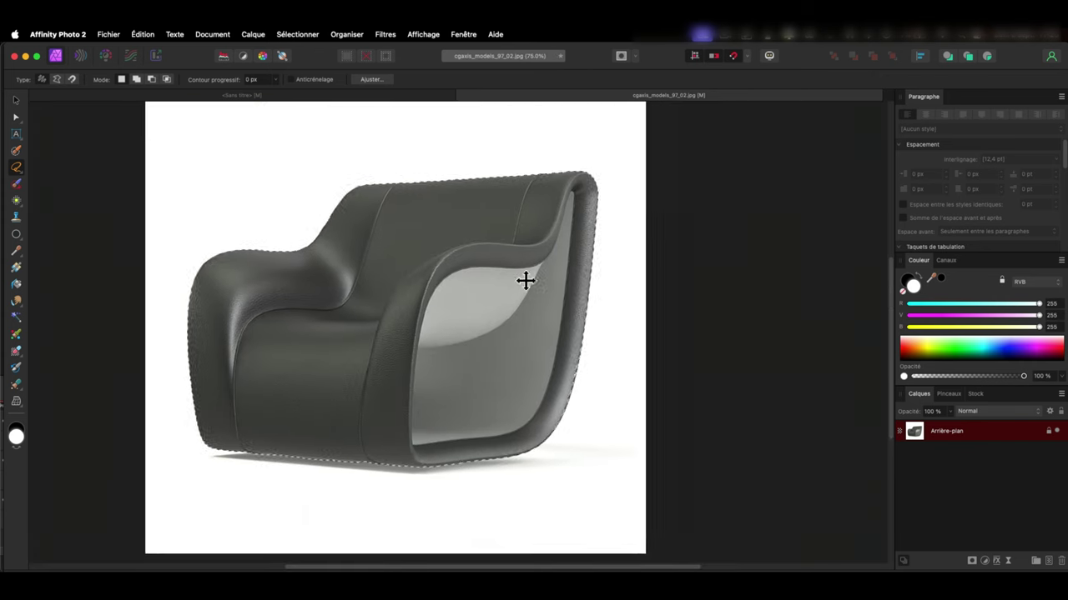
pyautogui.scroll(2, 567, 272)
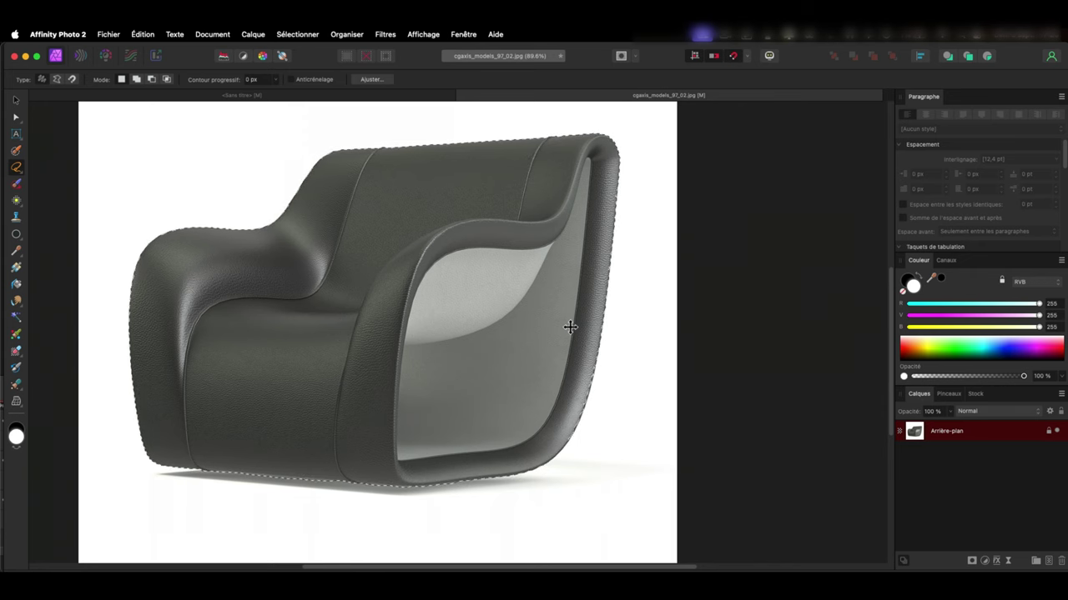
pyautogui.press('super+plus')
pyautogui.press('super+plus')
pyautogui.press('super+plus')
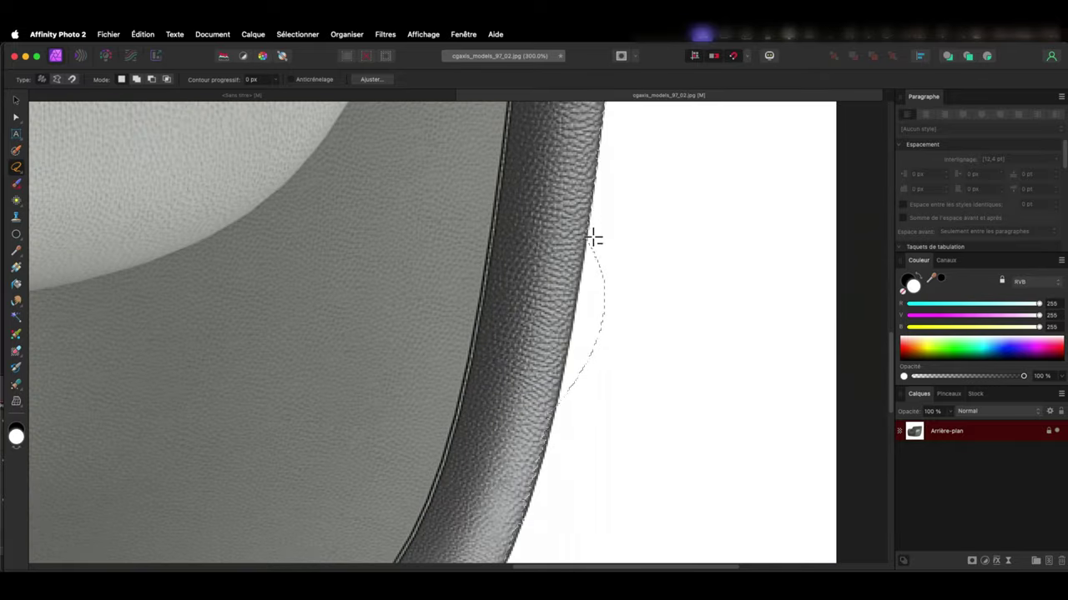
pyautogui.press('super+d')
# Step: Trace the armrest edge freehand, then deselect and fit the whole chair in view
pyautogui.moveTo(586, 244); pyautogui.dragTo(639, 393)
pyautogui.moveTo(595, 222); pyautogui.dragTo(593, 210)
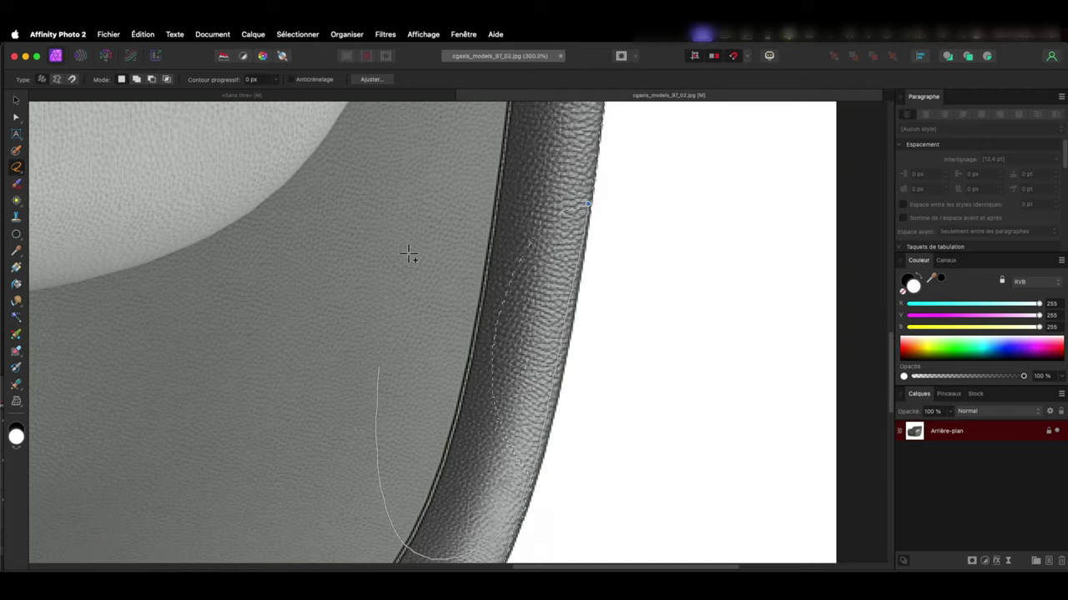
pyautogui.press('super+d')
pyautogui.press('super+0')
pyautogui.press('v')
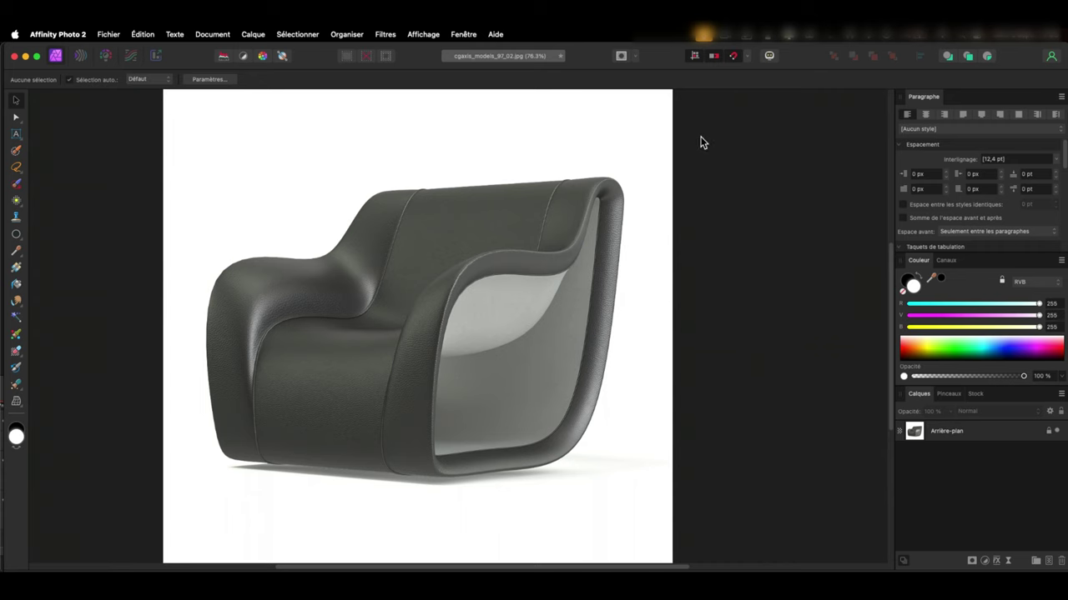
# Step: Flood-select the white background, then the chair's dark surface and inner armrest
pyautogui.press('w')
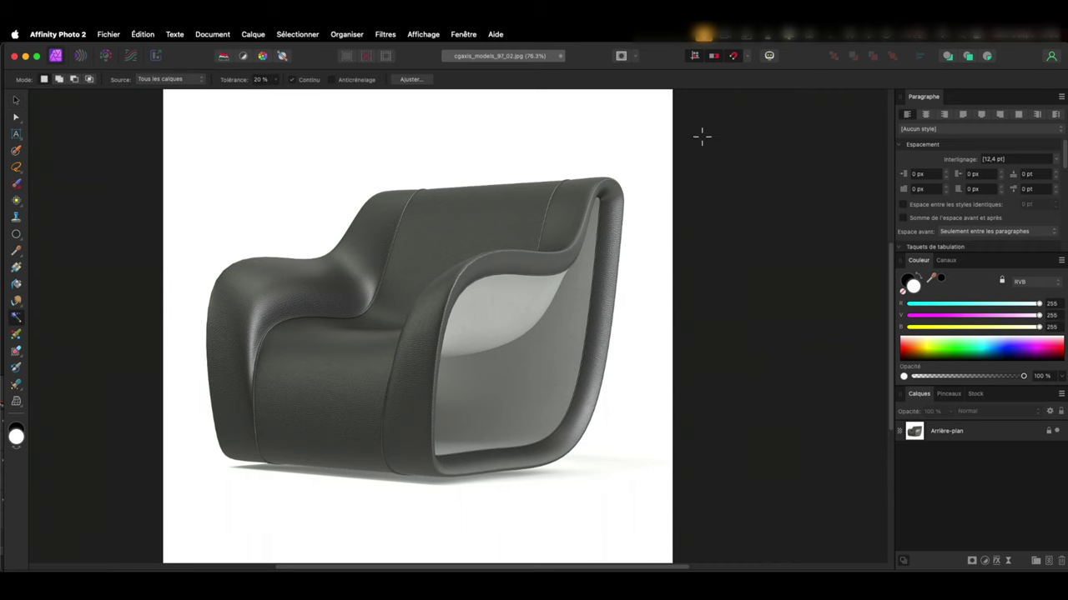
pyautogui.click(658, 160)
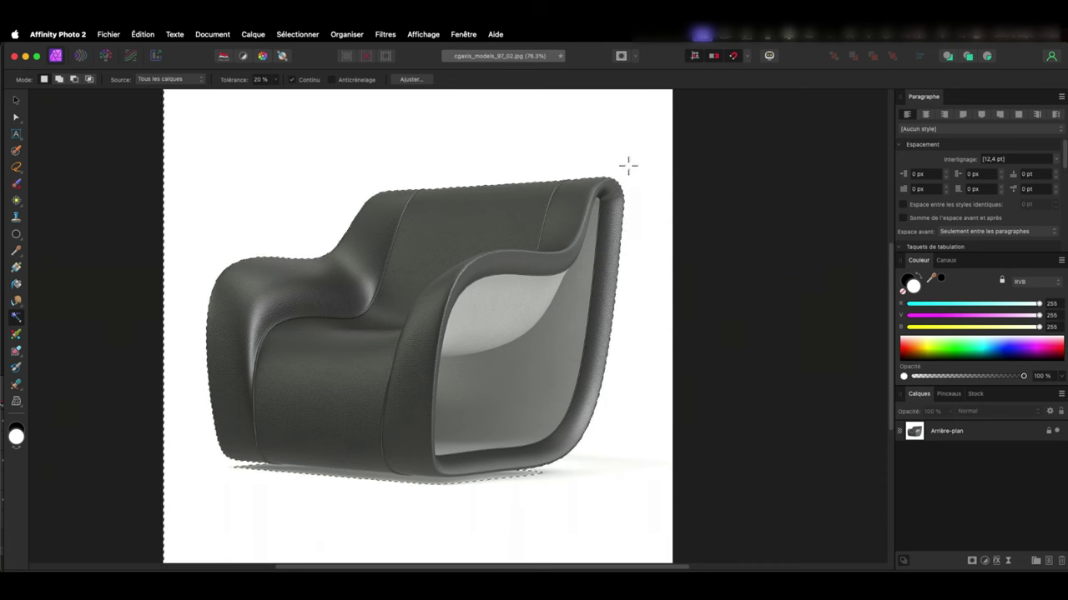
pyautogui.click(471, 270)
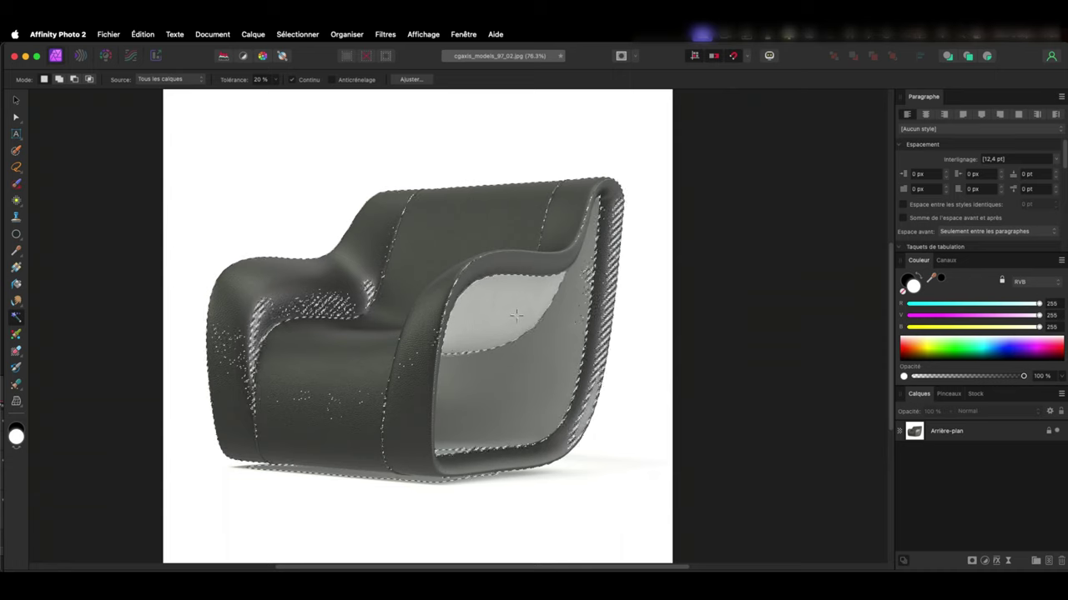
pyautogui.click(530, 350)
# Step: Reselect the chair at 80 % tolerance, deselect, and switch to the untitled document
pyautogui.click(260, 79)
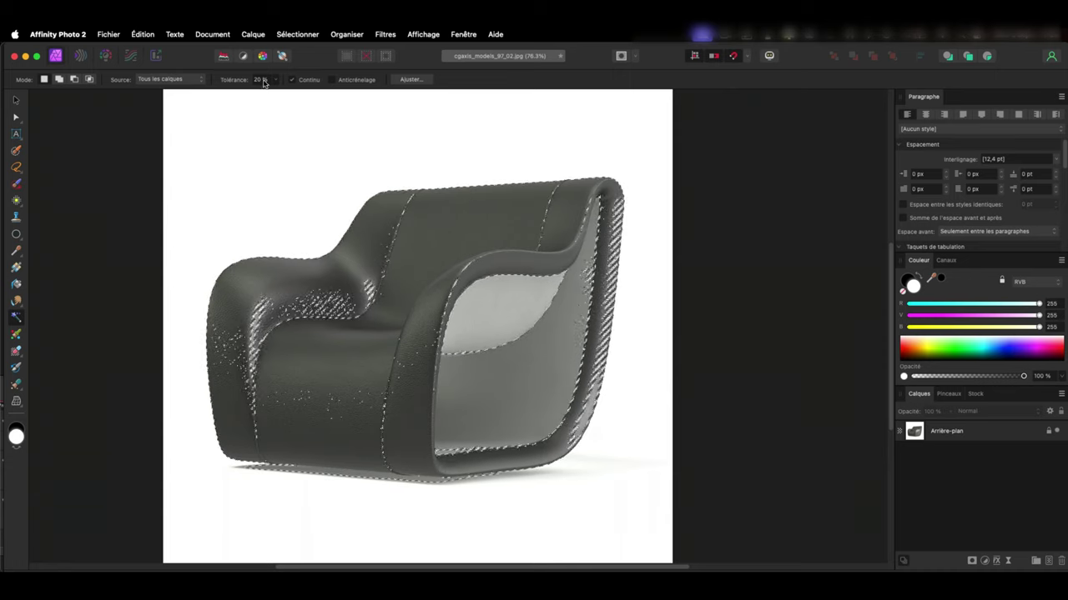
pyautogui.write('80')
pyautogui.press('Return')
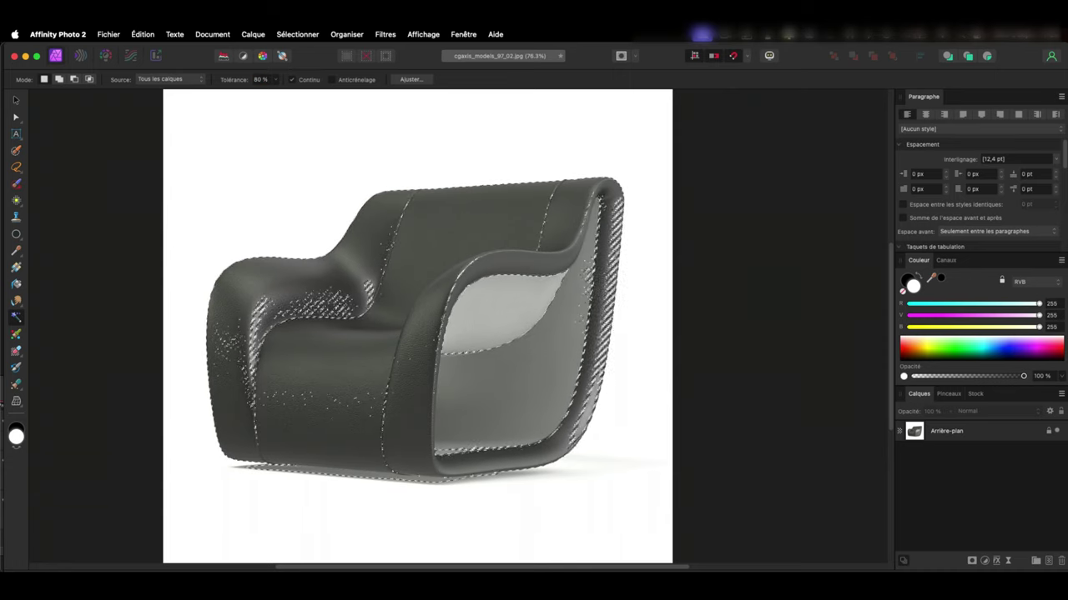
pyautogui.click(462, 261)
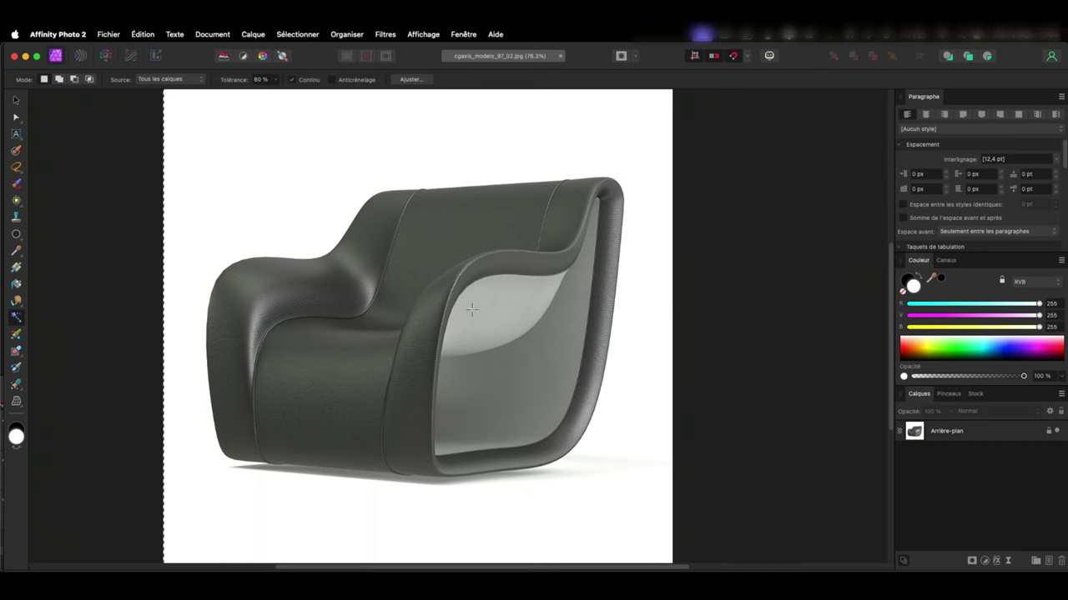
pyautogui.press('super+d')
pyautogui.click(524, 265)
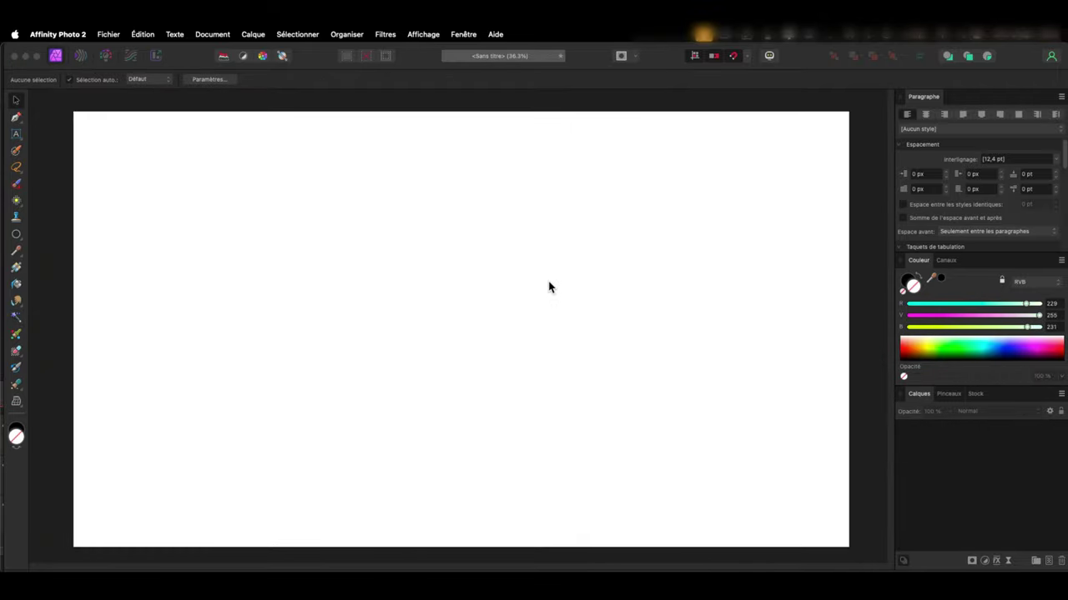
# Step: Draw a closed four-node pen shape with magenta fill and a 6.5 pt round-joined black outline
pyautogui.press('p')
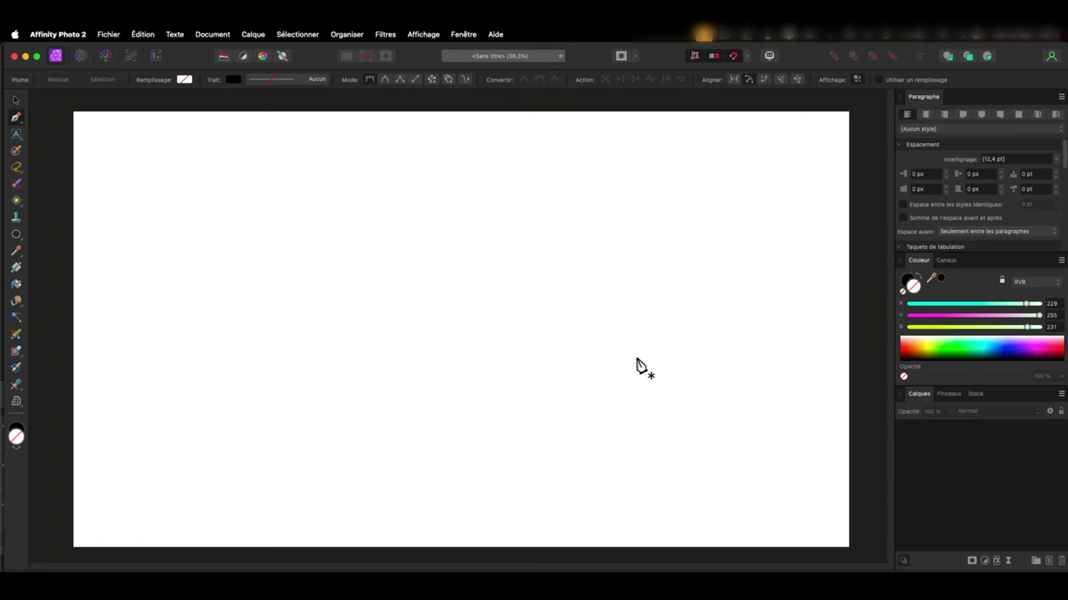
pyautogui.click(229, 353)
pyautogui.click(497, 195)
pyautogui.click(588, 306)
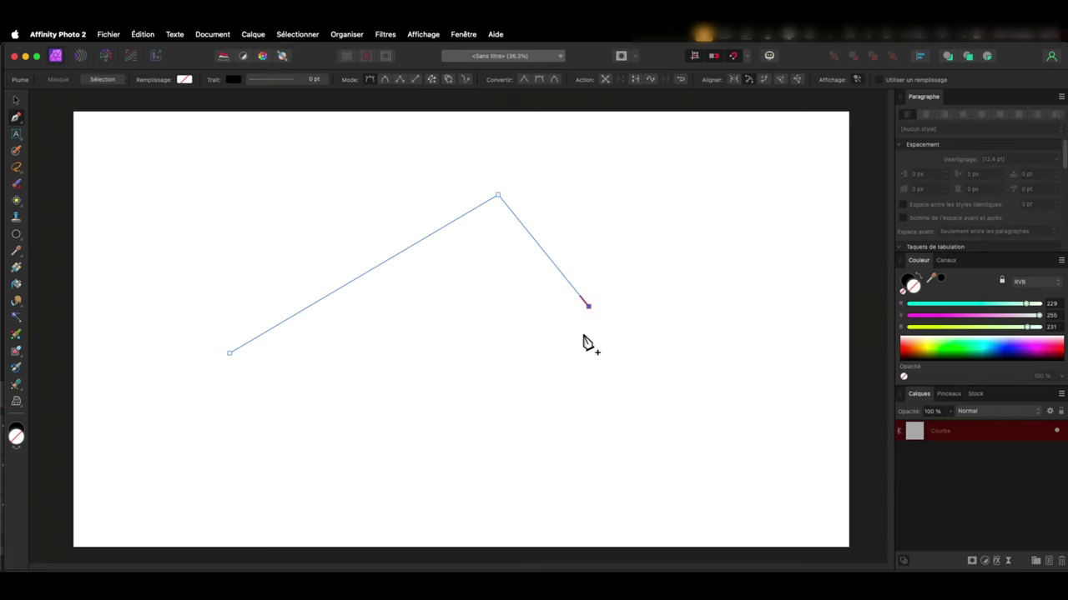
pyautogui.click(450, 431)
pyautogui.click(230, 354)
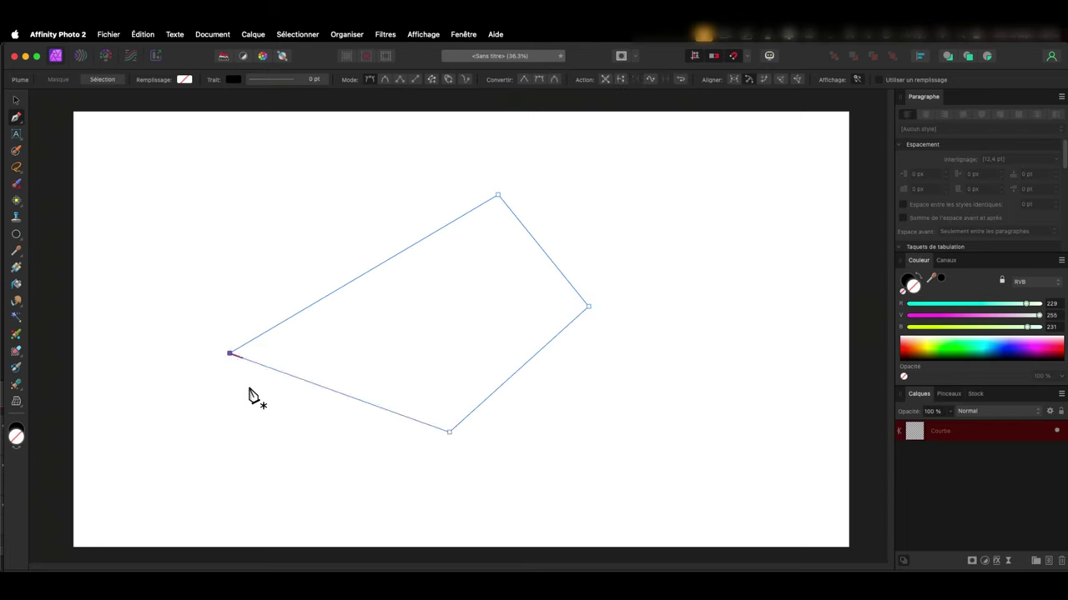
pyautogui.click(967, 315)
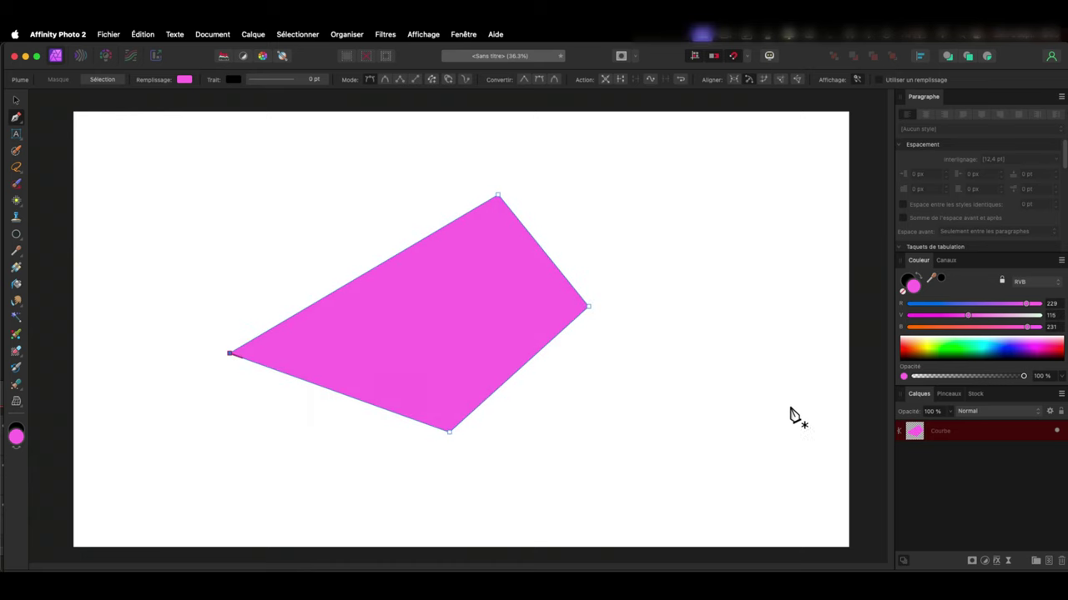
pyautogui.click(288, 80)
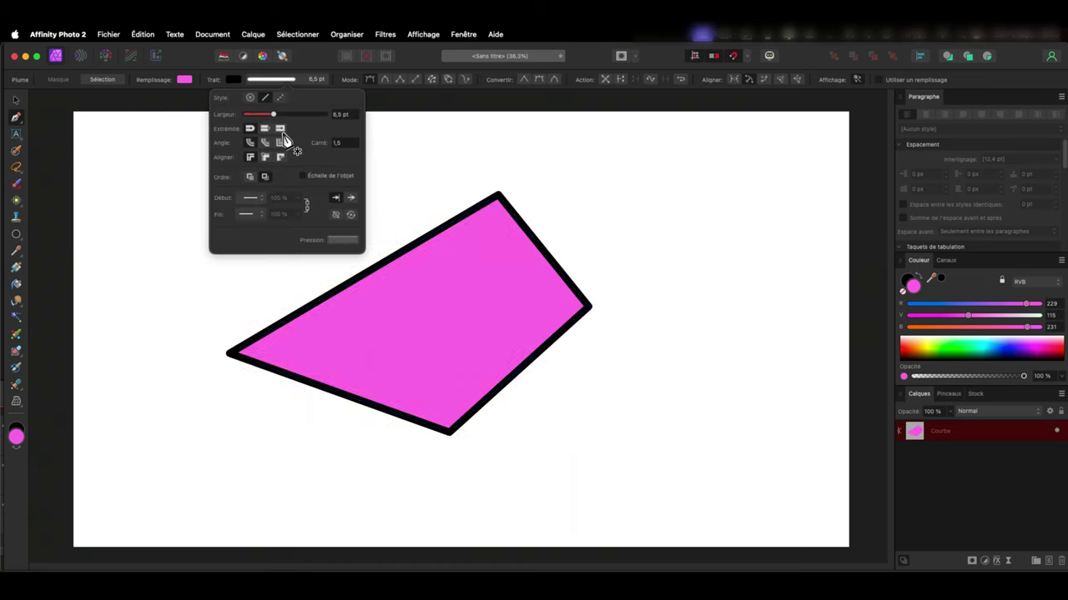
pyautogui.click(298, 167)
# Step: Reshape the nodes into an arrowhead and change its fill to blue
pyautogui.press('v')
pyautogui.press('a')
pyautogui.moveTo(589, 311)
pyautogui.mouseDown()
pyautogui.moveTo(581, 355)
pyautogui.moveTo(404, 329)
pyautogui.mouseUp()
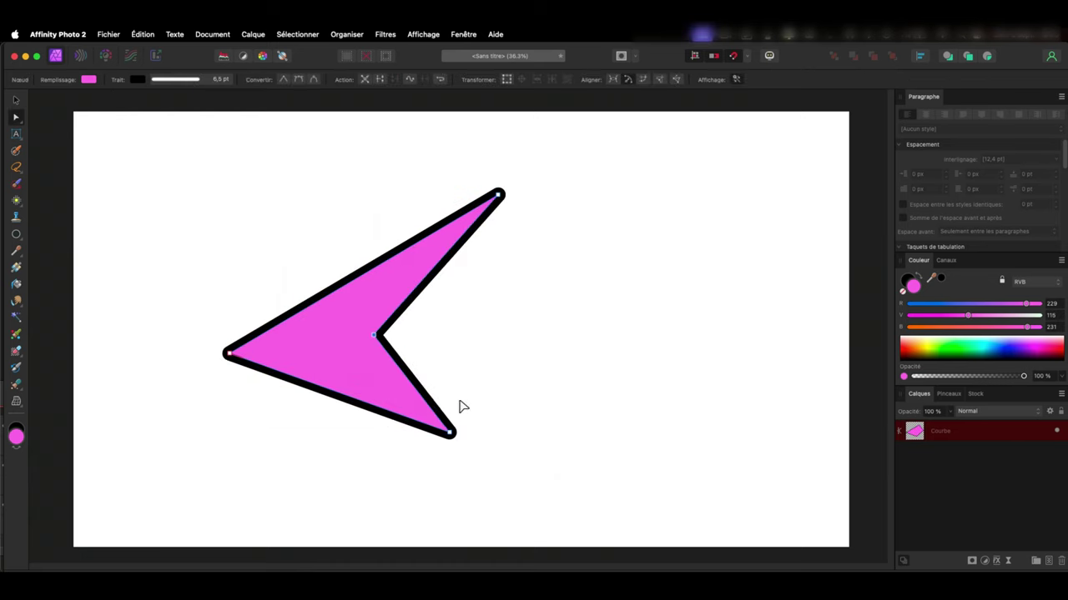
pyautogui.moveTo(449, 431); pyautogui.dragTo(518, 429)
pyautogui.moveTo(227, 353); pyautogui.dragTo(232, 321)
pyautogui.click(958, 304)
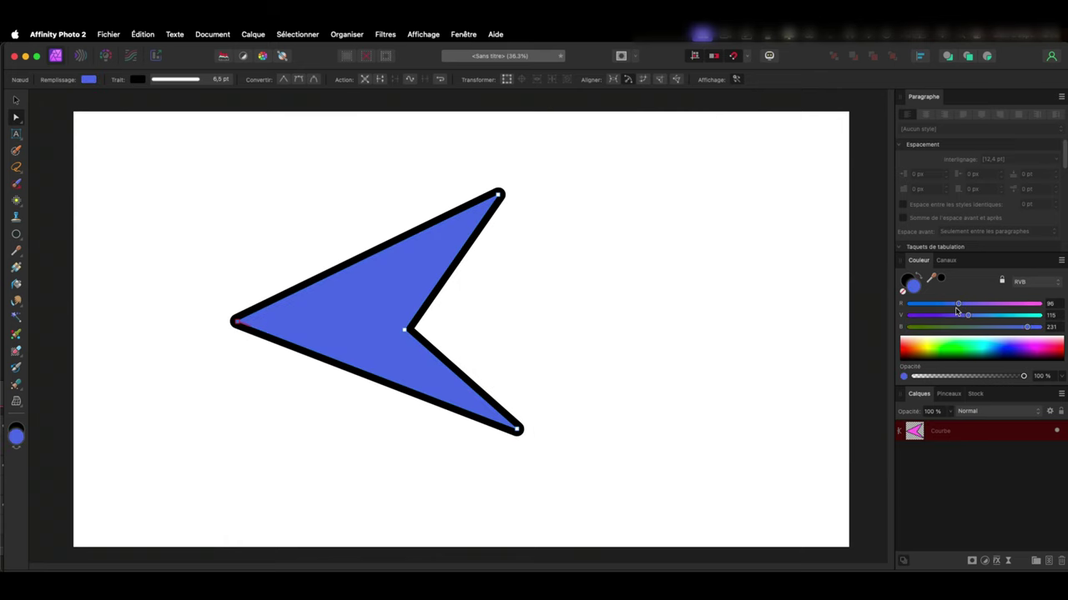
pyautogui.press('v')
pyautogui.click(755, 360)
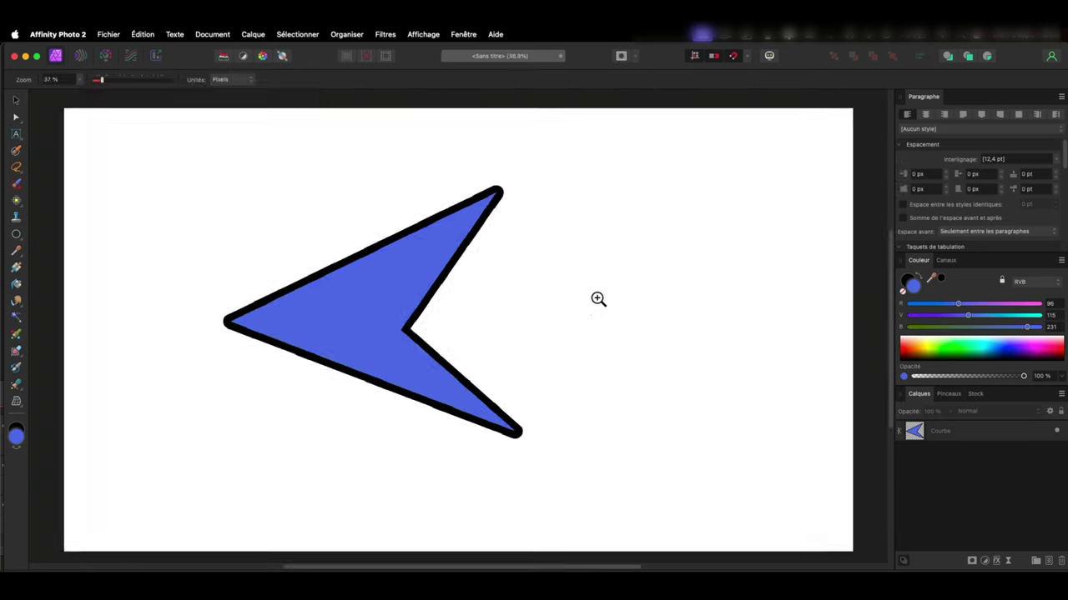
# Step: Zoom in and start a pen path around the straw and along the lid edge
pyautogui.press('z')
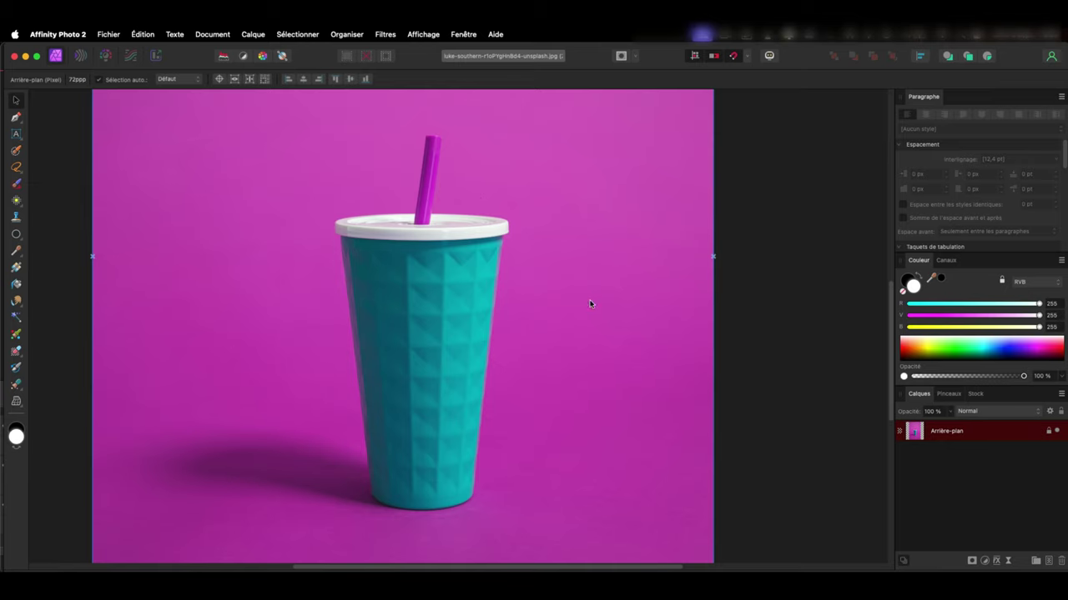
pyautogui.moveTo(458, 180)
pyautogui.mouseDown()
pyautogui.moveTo(661, 303)
pyautogui.moveTo(559, 238)
pyautogui.moveTo(617, 357)
pyautogui.mouseUp()
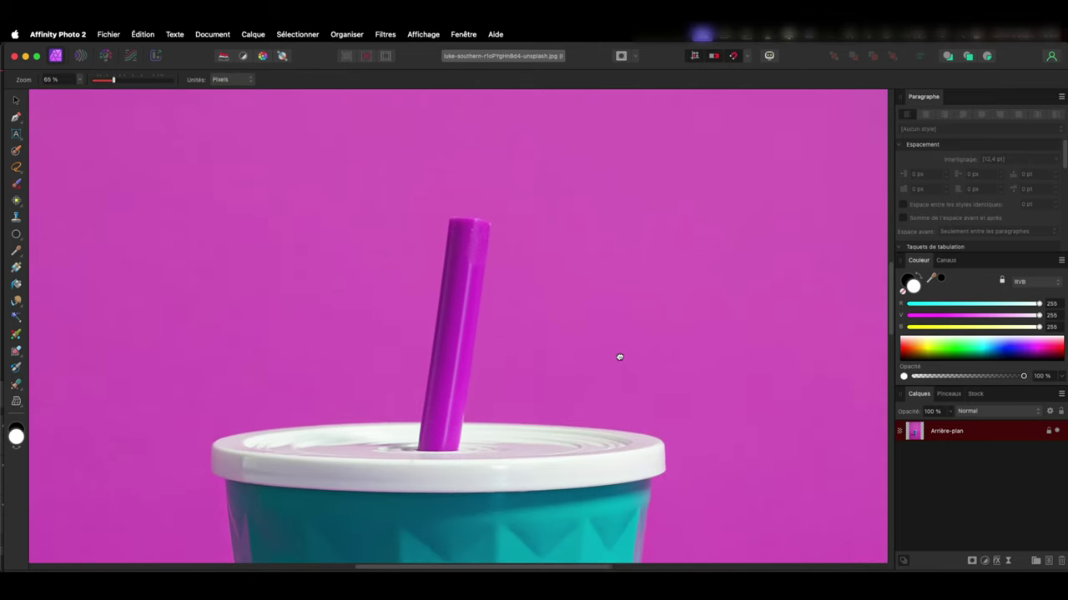
pyautogui.press('p')
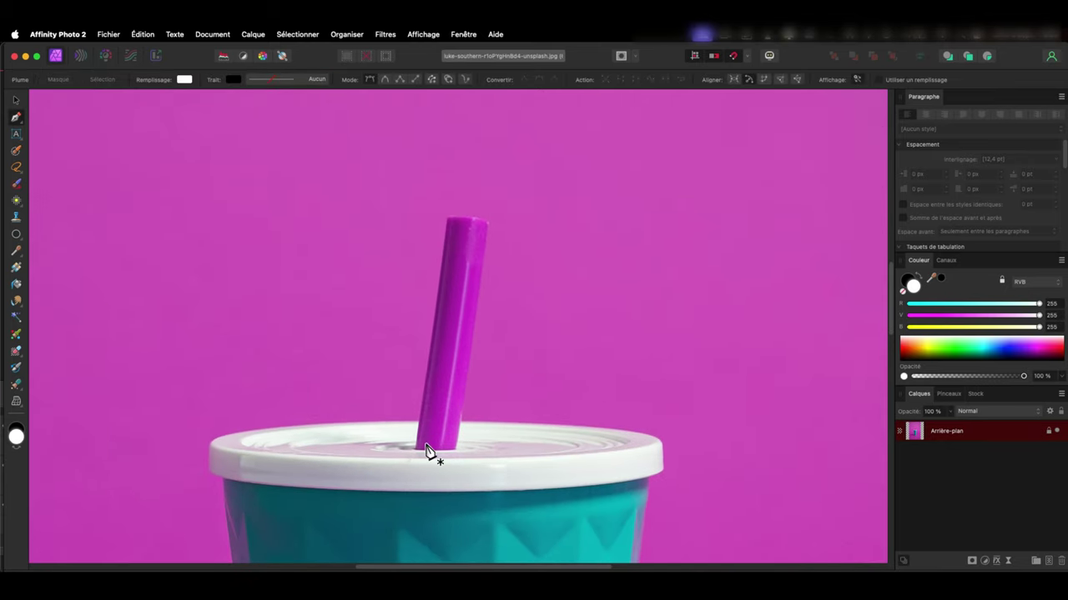
pyautogui.click(449, 218)
pyautogui.click(487, 221)
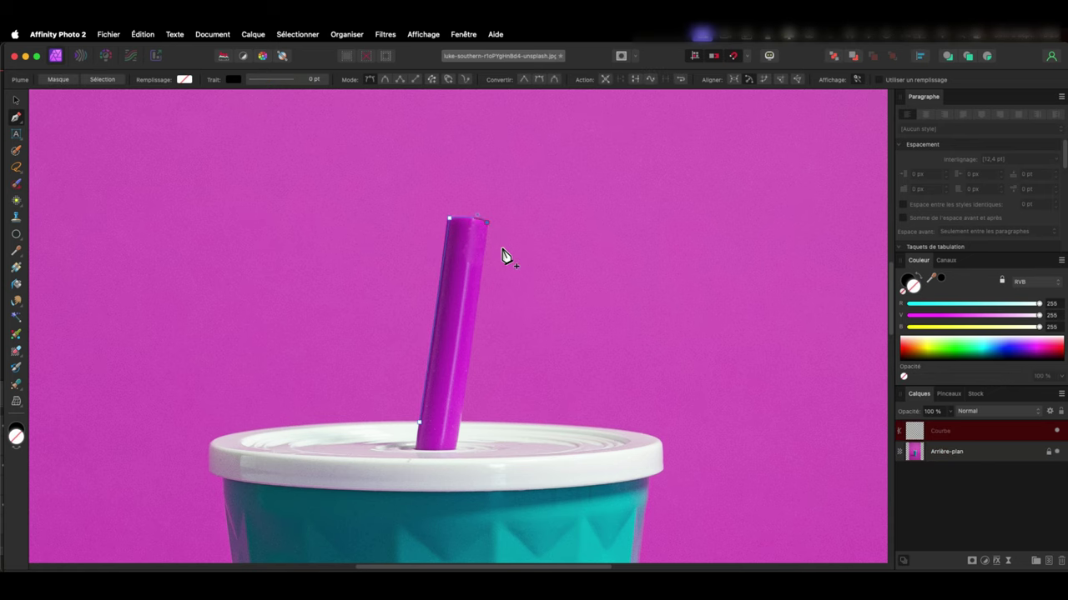
pyautogui.click(464, 423)
pyautogui.scroll(-3, 685, 458)
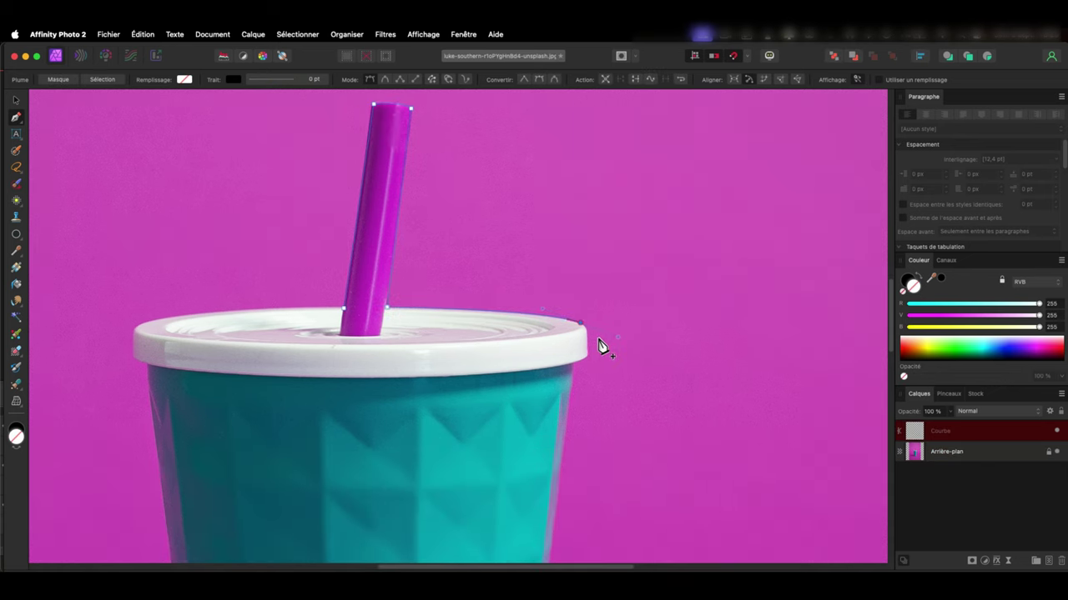
pyautogui.click(588, 356)
pyautogui.moveTo(603, 335)
pyautogui.mouseDown()
pyautogui.moveTo(610, 349)
pyautogui.moveTo(615, 340)
pyautogui.mouseUp()
# Step: Continue the path along the cup's right side and bottom edge to its lower left corner
pyautogui.press('super+plus')
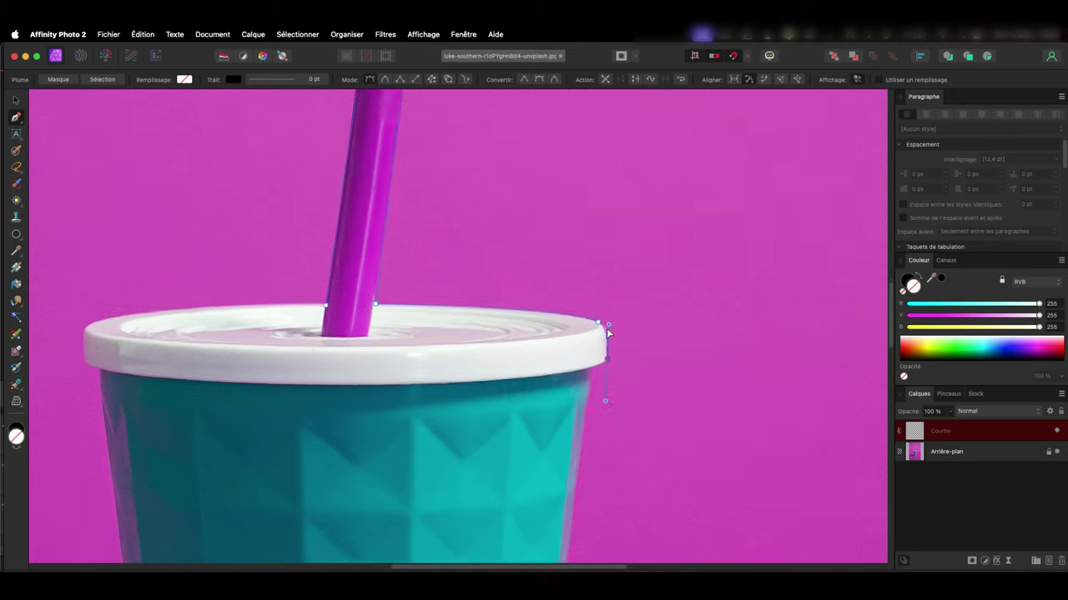
pyautogui.scroll(-5, 607, 328)
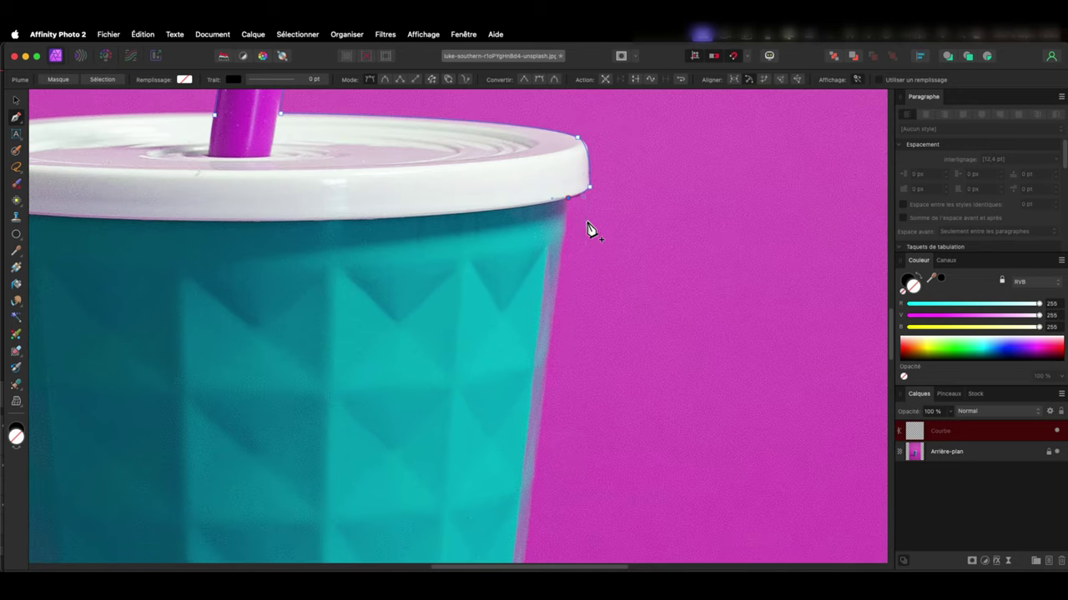
pyautogui.scroll(-2, 542, 292)
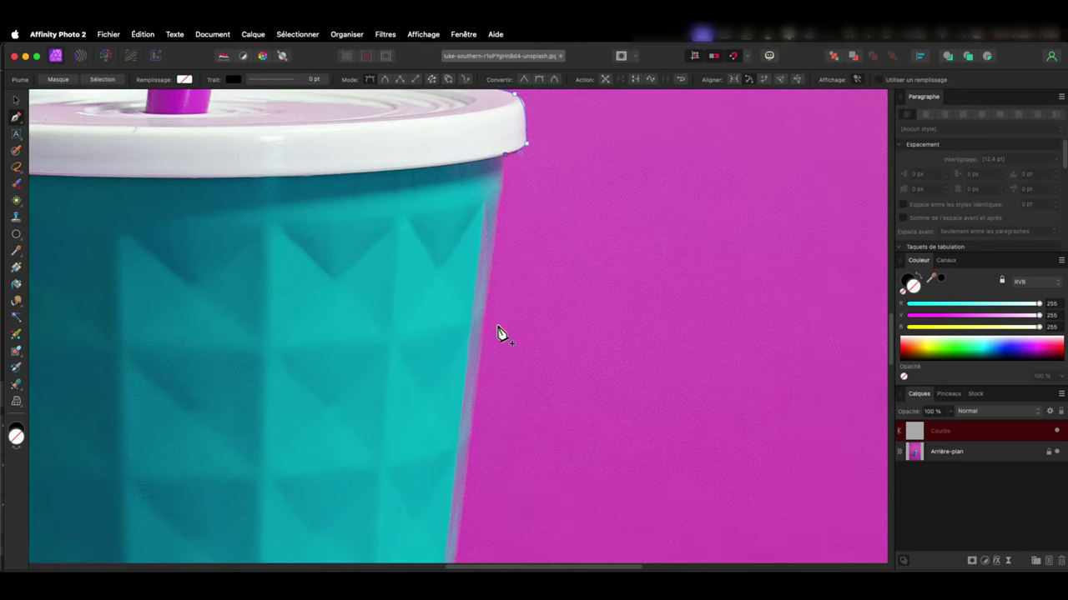
pyautogui.scroll(-5, 460, 467)
pyautogui.scroll(-5, 467, 467)
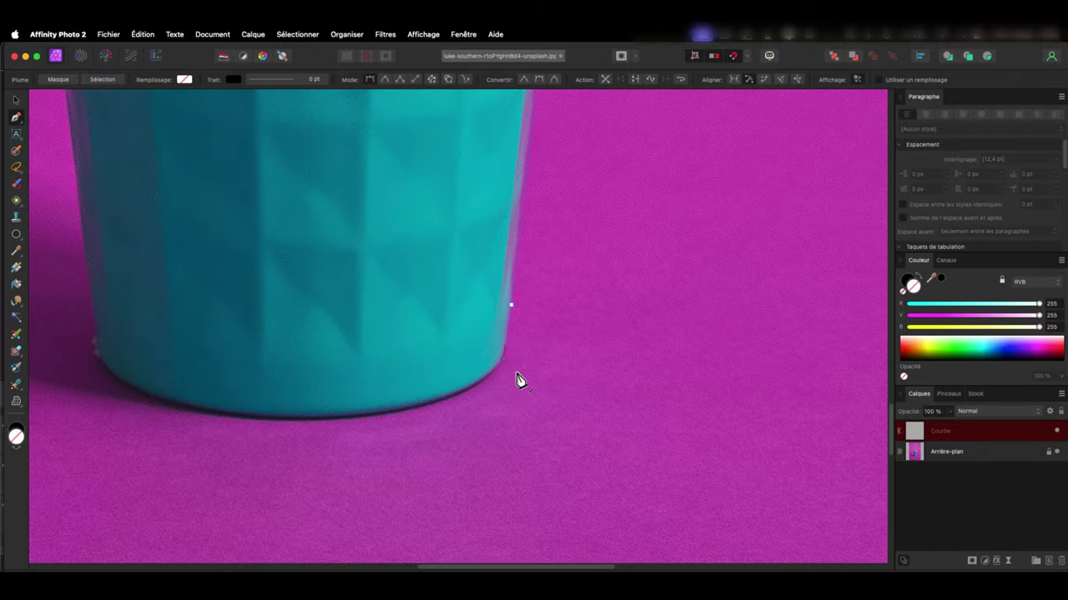
pyautogui.click(355, 414)
pyautogui.click(154, 394)
pyautogui.hscroll(-3, 303, 457)
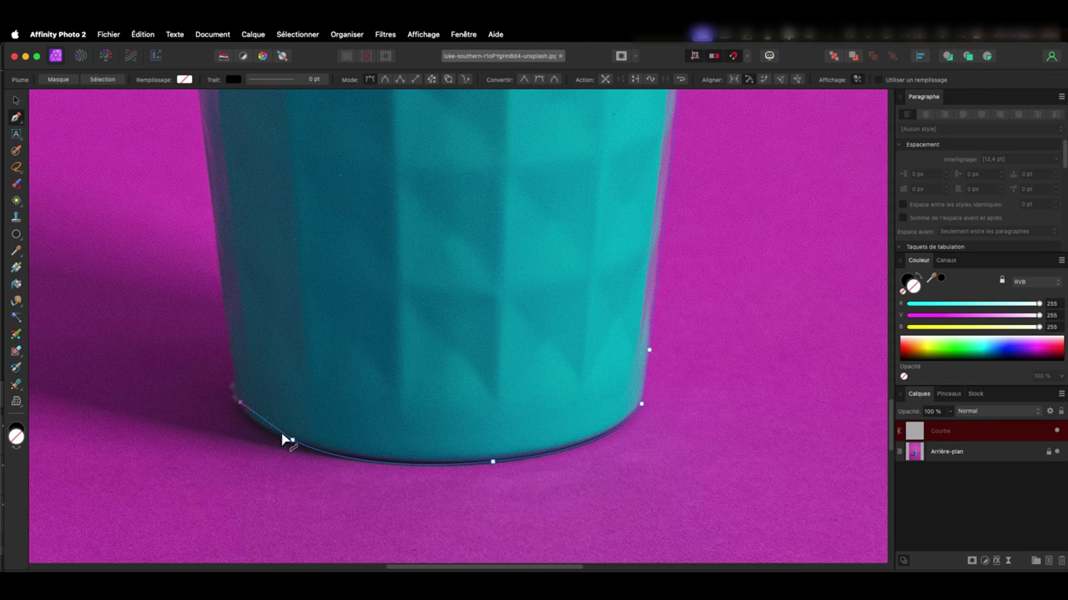
pyautogui.click(283, 437)
pyautogui.scroll(5, 275, 440)
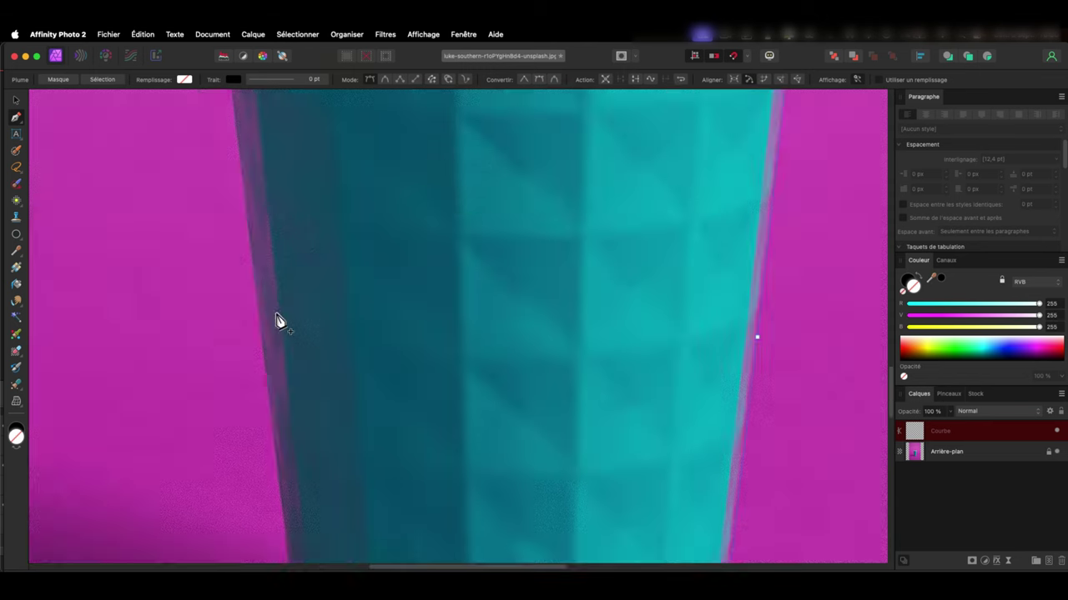
pyautogui.scroll(5, 279, 317)
pyautogui.scroll(3, 524, 322)
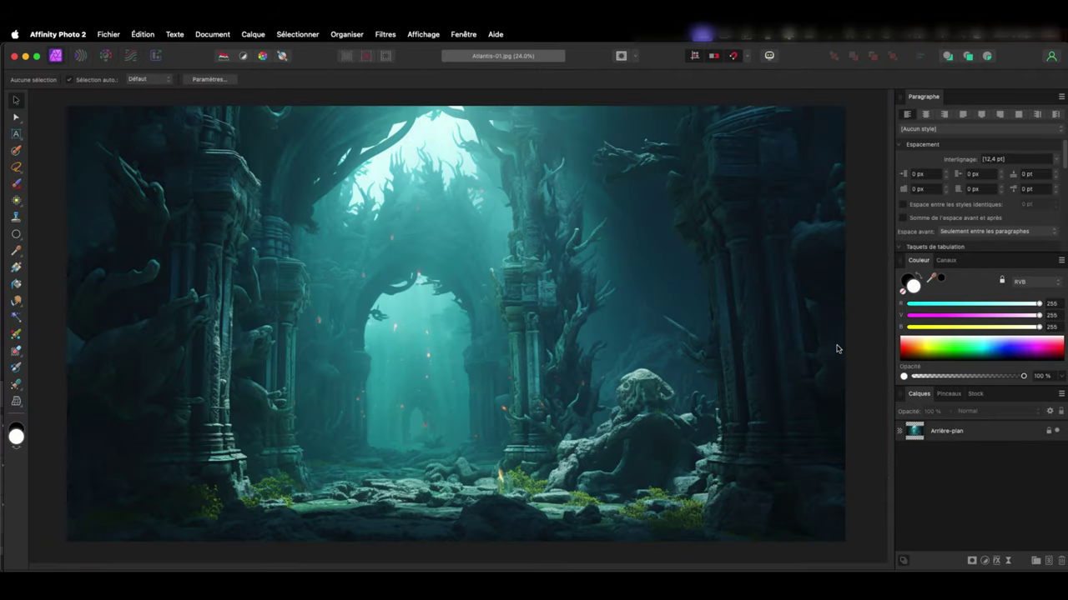
# Step: Try resizing the crop box around its centre, then cancel the crop
pyautogui.press('c')
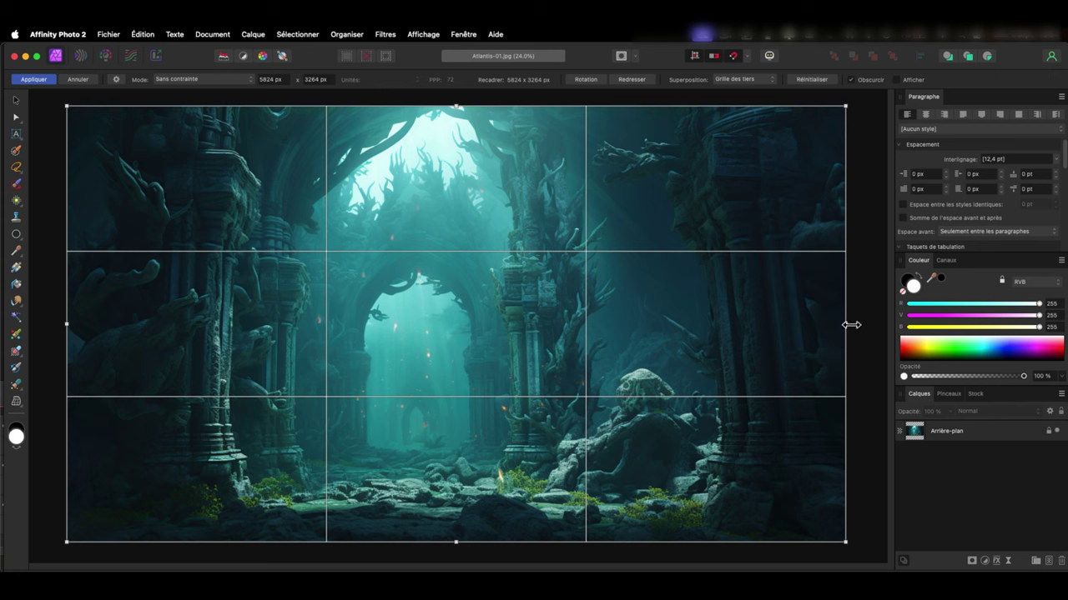
pyautogui.moveTo(851, 324); pyautogui.dragTo(855, 328)
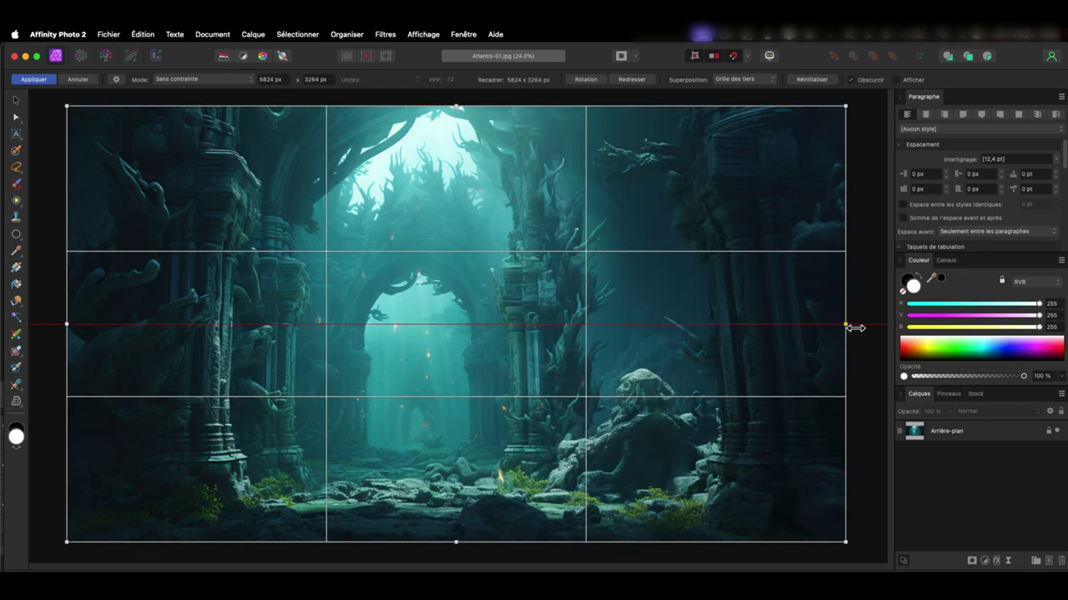
pyautogui.moveTo(83, 332)
pyautogui.mouseDown()
pyautogui.moveTo(361, 343)
pyautogui.moveTo(60, 340)
pyautogui.mouseUp()
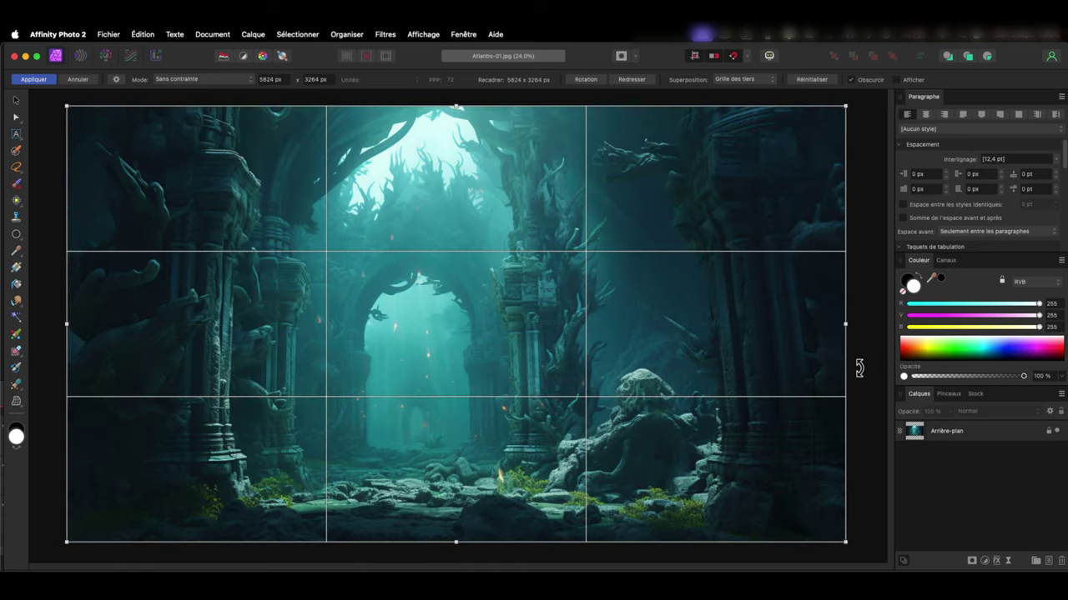
pyautogui.press('super+shift')
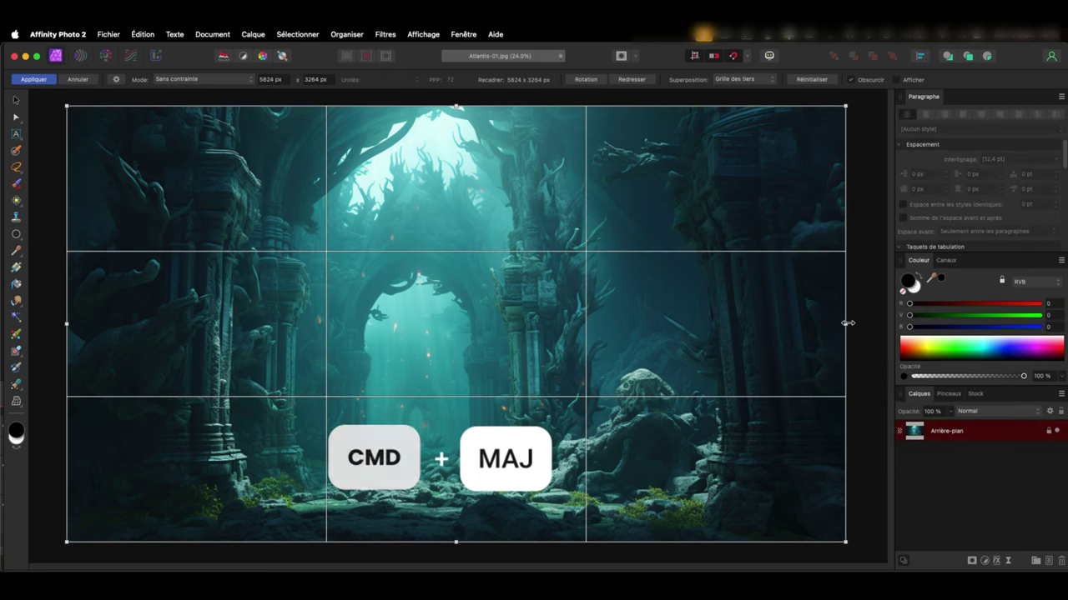
pyautogui.moveTo(846, 324); pyautogui.dragTo(748, 320)
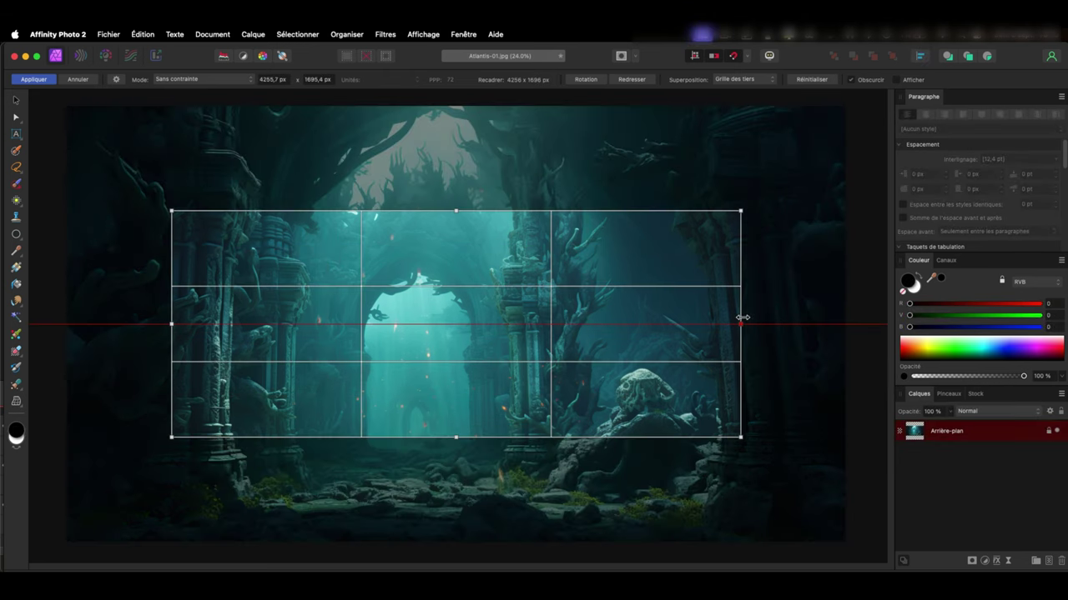
pyautogui.moveTo(742, 318)
pyautogui.mouseDown()
pyautogui.moveTo(715, 319)
pyautogui.moveTo(813, 325)
pyautogui.mouseUp()
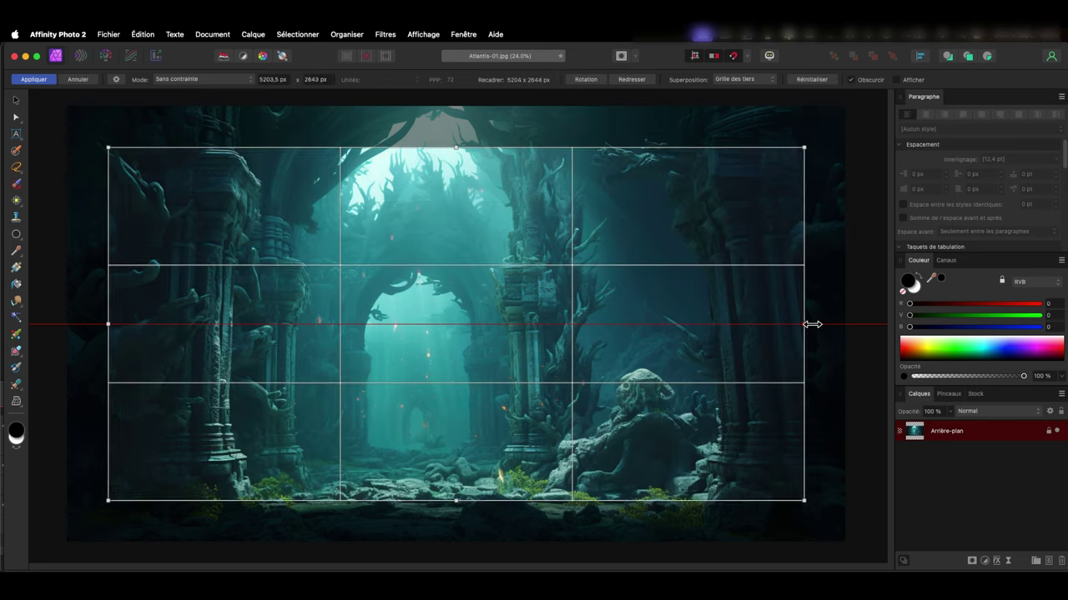
pyautogui.press('Escape')
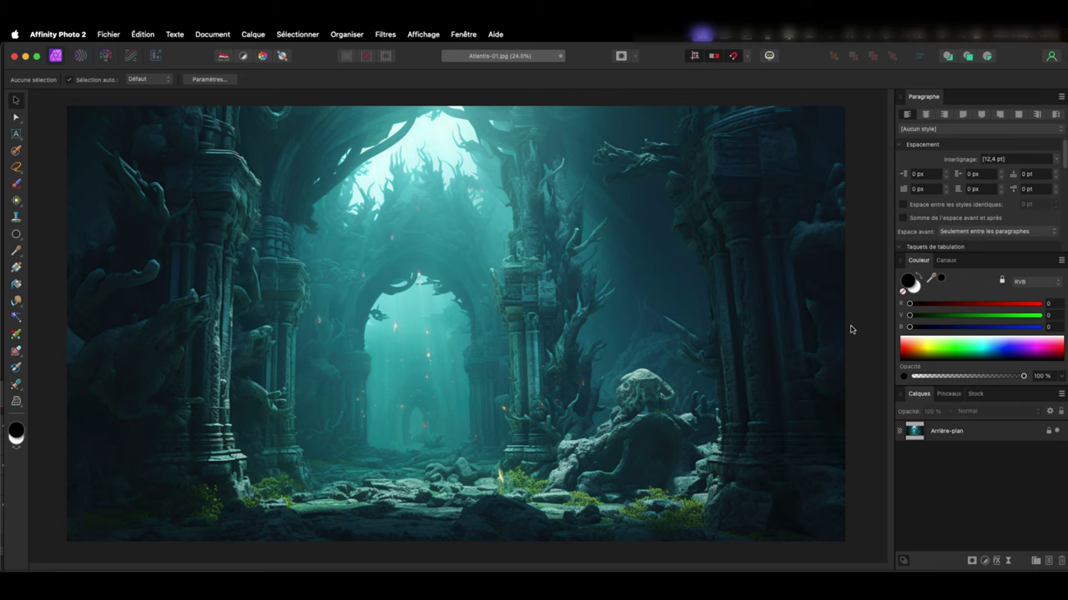
# Step: Crop a tall 2096 × 2899 px area around the statue
pyautogui.press('c')
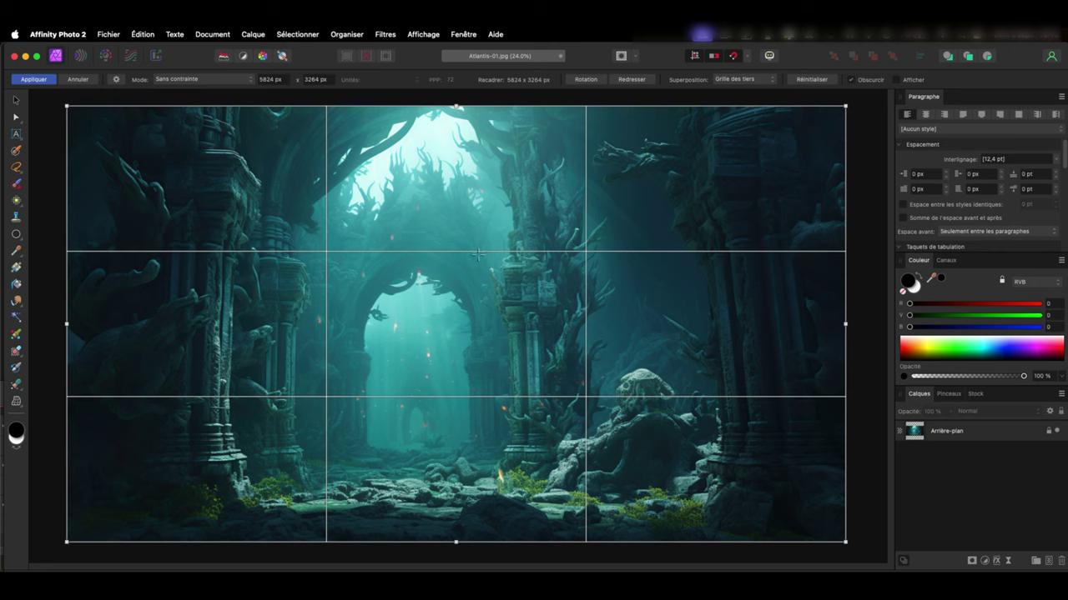
pyautogui.moveTo(442, 142); pyautogui.dragTo(722, 530)
pyautogui.moveTo(688, 441); pyautogui.dragTo(687, 419)
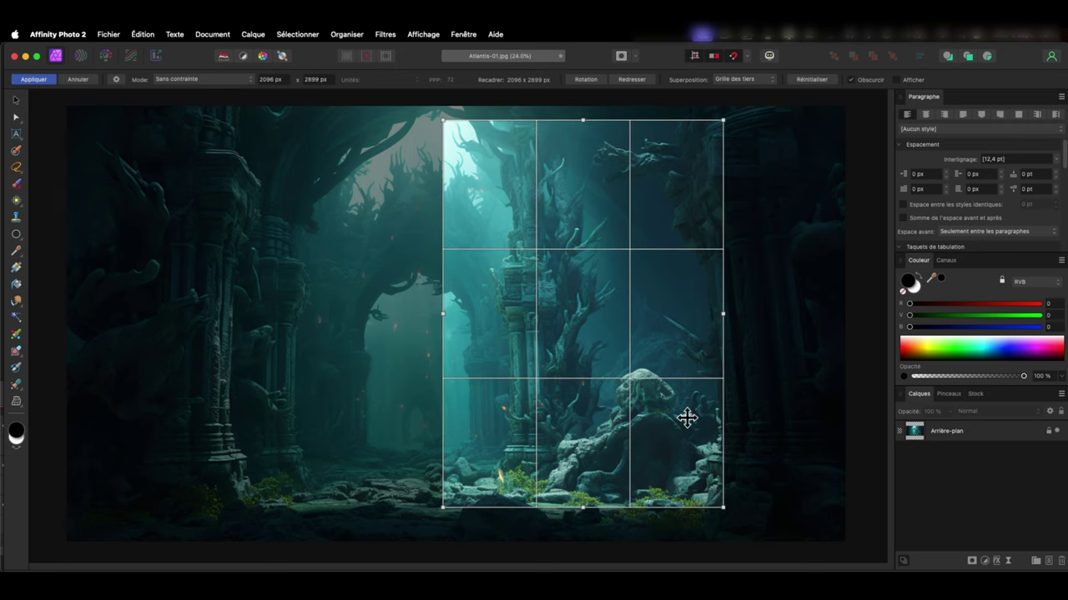
pyautogui.press('Return')
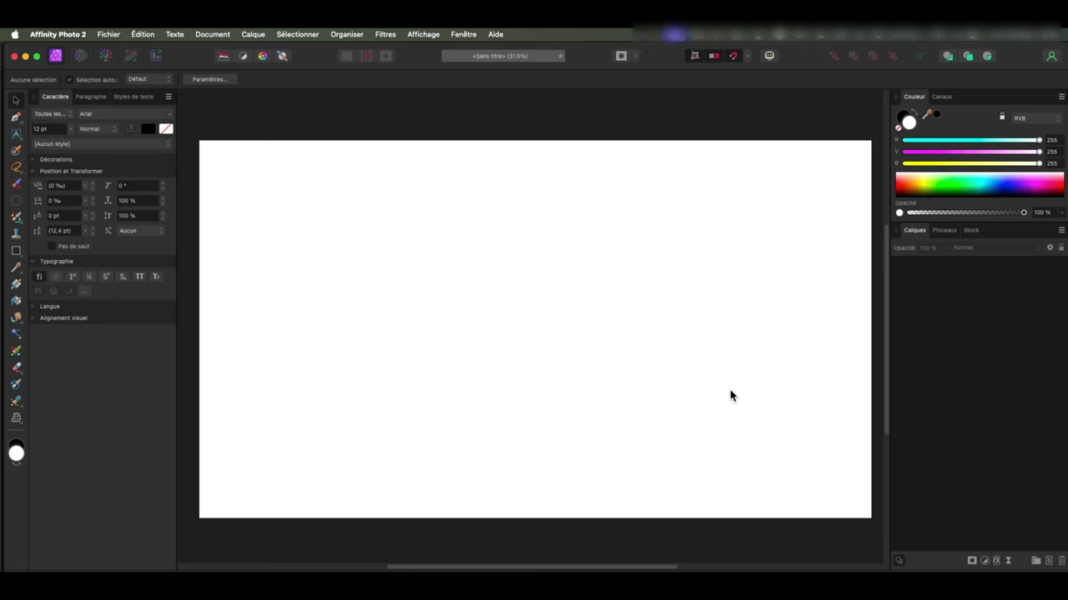
# Step: Draw a rectangle filled light blue with a 7 pt dark blue outline
pyautogui.click(16, 252)
pyautogui.click(66, 250)
pyautogui.press('shift')
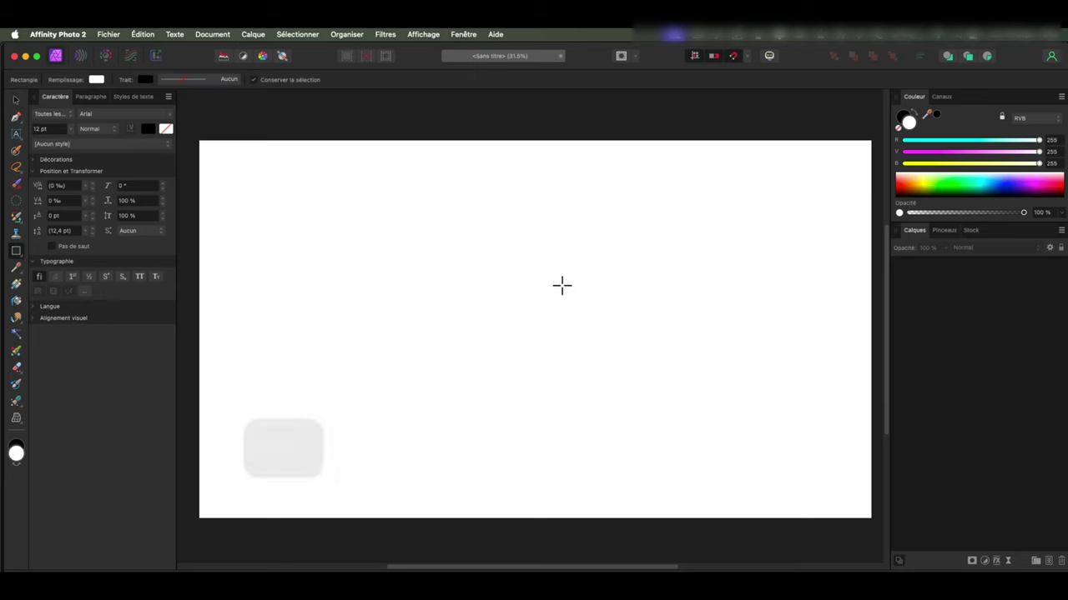
pyautogui.moveTo(358, 206); pyautogui.dragTo(702, 410)
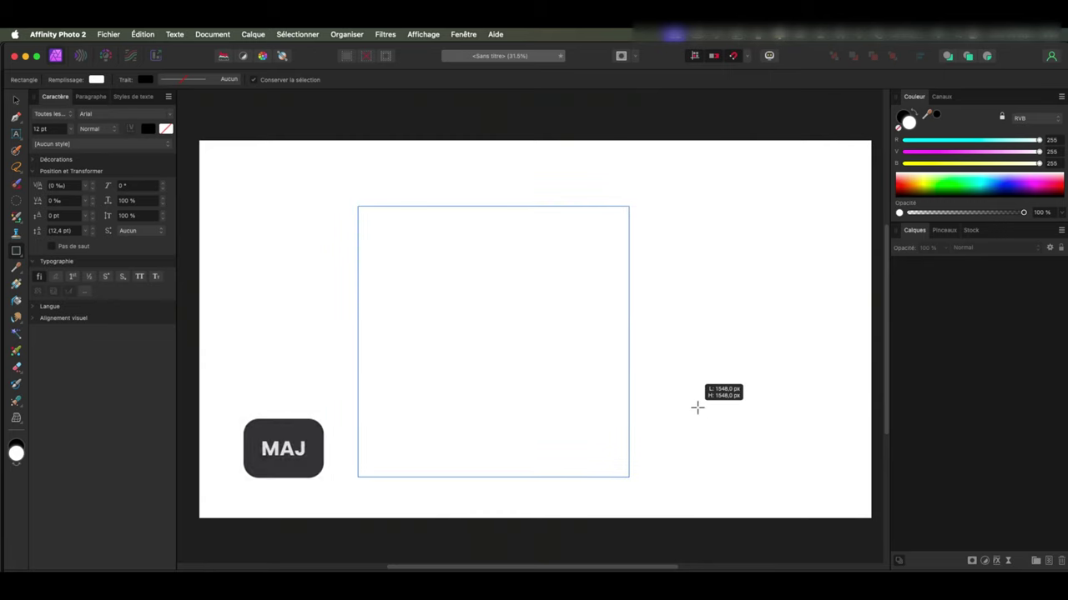
pyautogui.moveTo(703, 410)
pyautogui.mouseDown()
pyautogui.moveTo(679, 387)
pyautogui.moveTo(714, 409)
pyautogui.mouseUp()
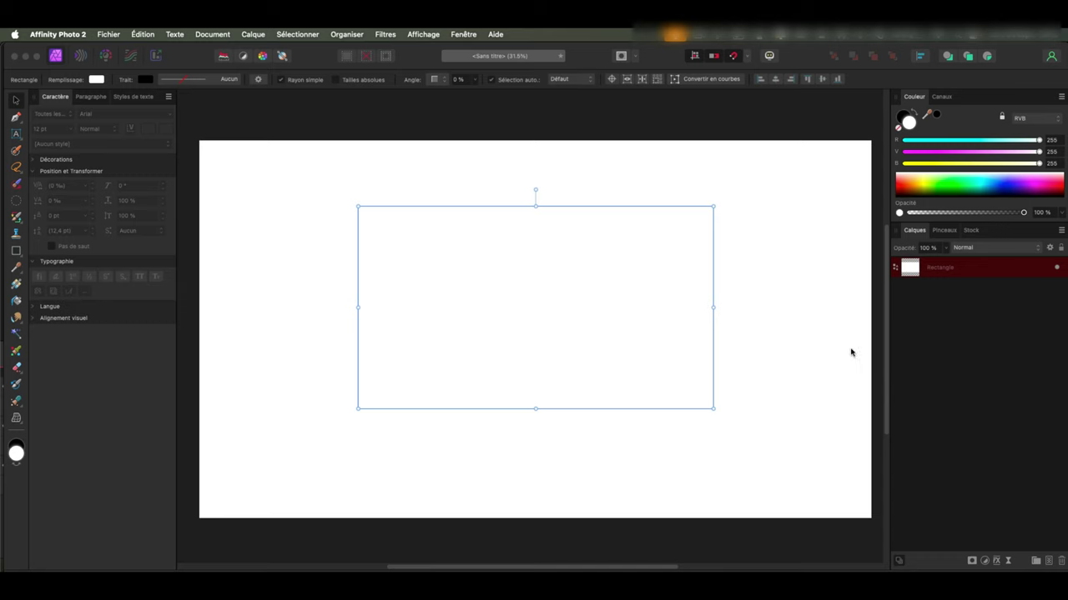
pyautogui.moveTo(999, 181); pyautogui.dragTo(991, 181)
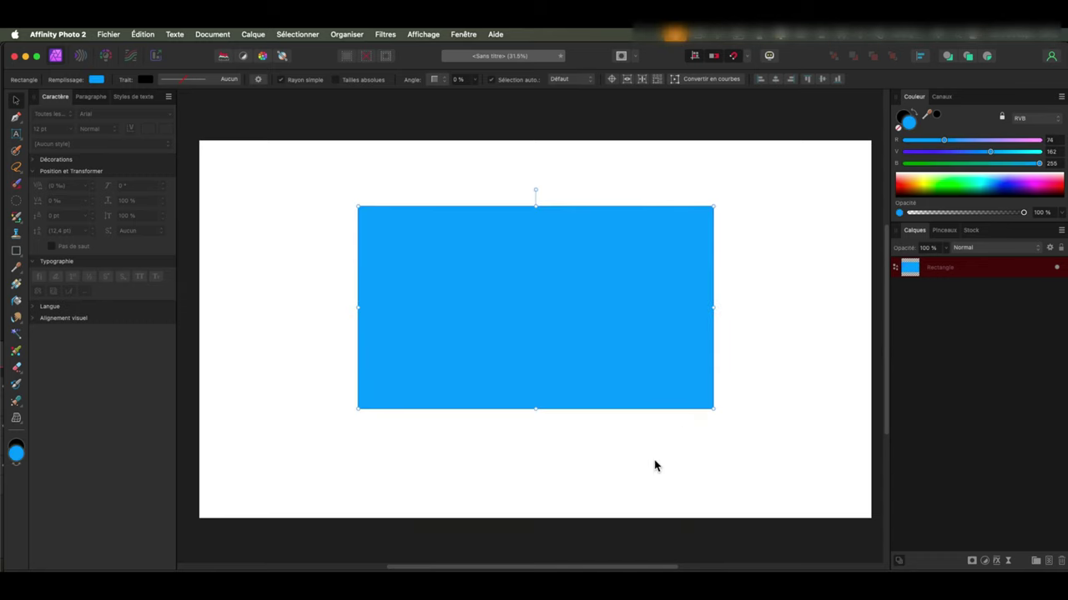
pyautogui.click(209, 79)
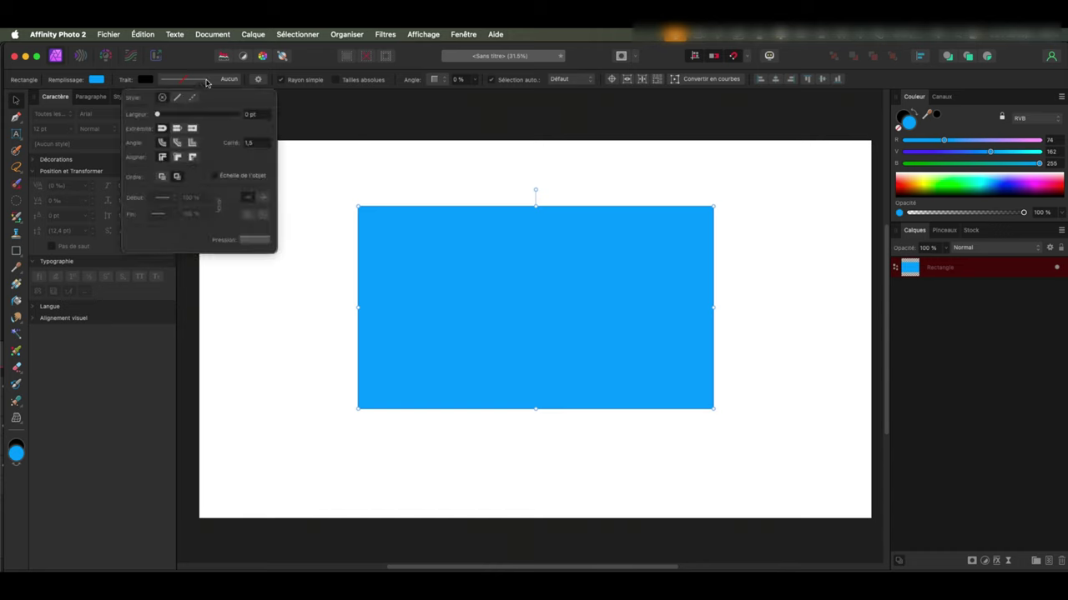
pyautogui.moveTo(159, 115); pyautogui.dragTo(185, 115)
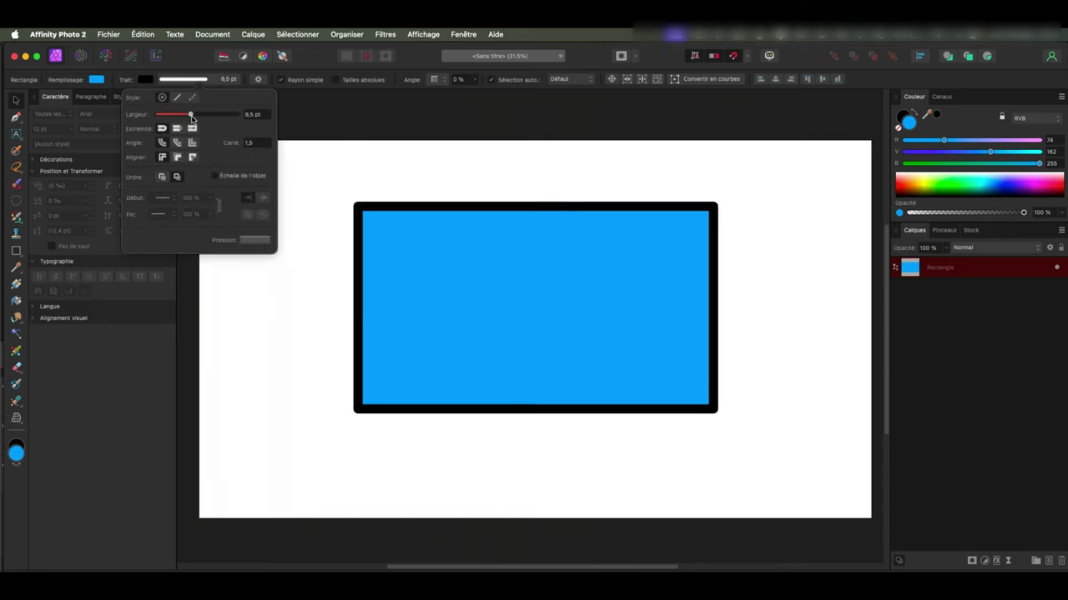
pyautogui.click(902, 116)
pyautogui.moveTo(971, 186); pyautogui.dragTo(1005, 191)
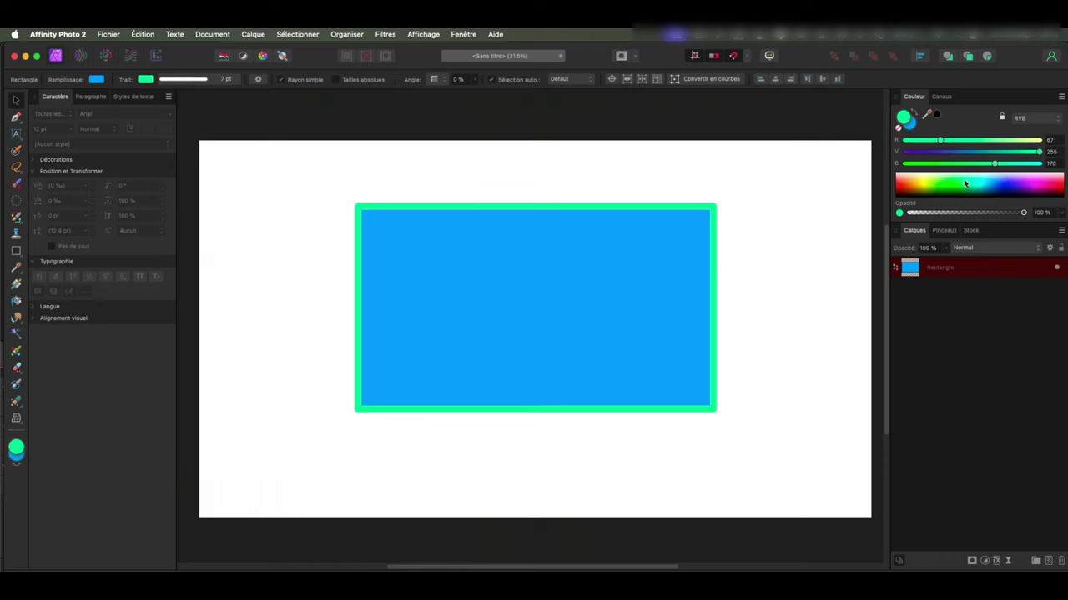
pyautogui.click(819, 291)
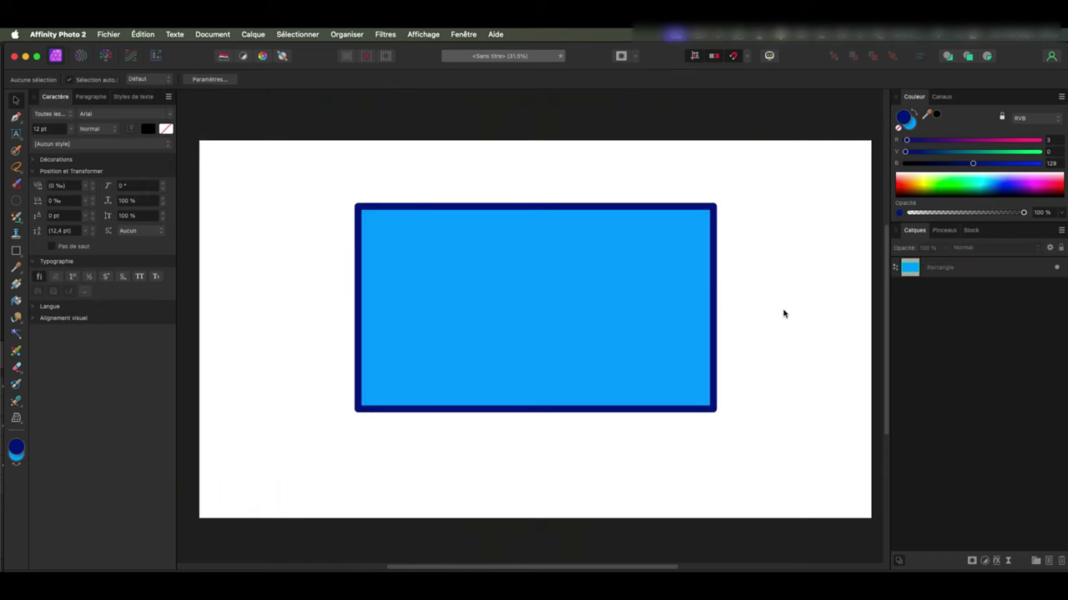
# Step: Draw a circle with the Ellipse tool, then delete it
pyautogui.click(20, 251)
pyautogui.click(84, 266)
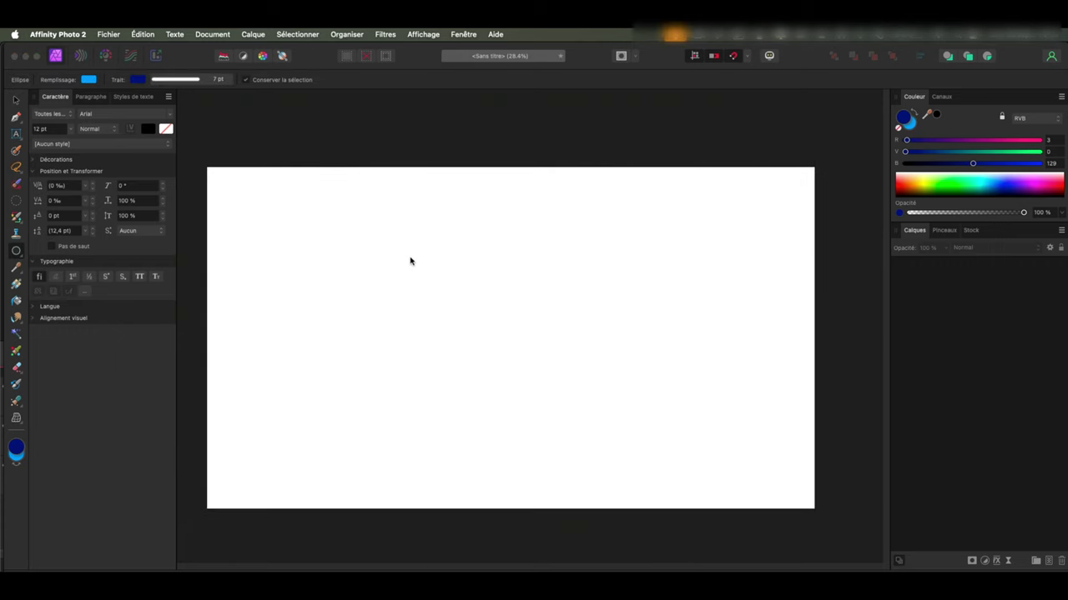
pyautogui.moveTo(423, 223)
pyautogui.mouseDown()
pyautogui.moveTo(665, 442)
pyautogui.moveTo(649, 450)
pyautogui.moveTo(631, 431)
pyautogui.mouseUp()
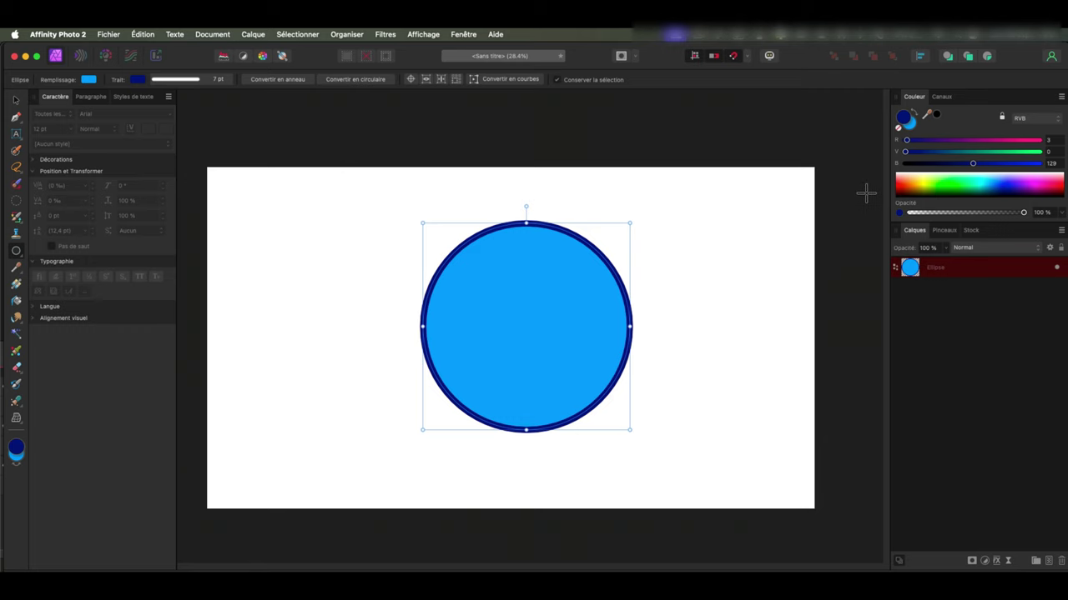
pyautogui.press('v')
pyautogui.press('Delete')
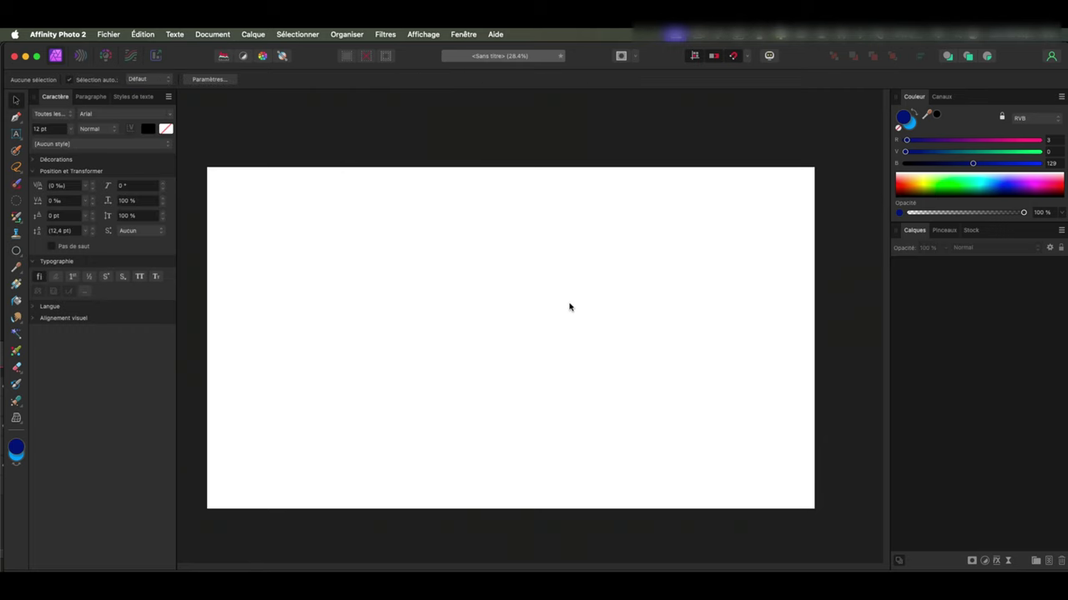
# Step: Draw a freehand blob selection and flood-fill it dark blue
pyautogui.press('l')
pyautogui.moveTo(531, 238); pyautogui.dragTo(680, 282)
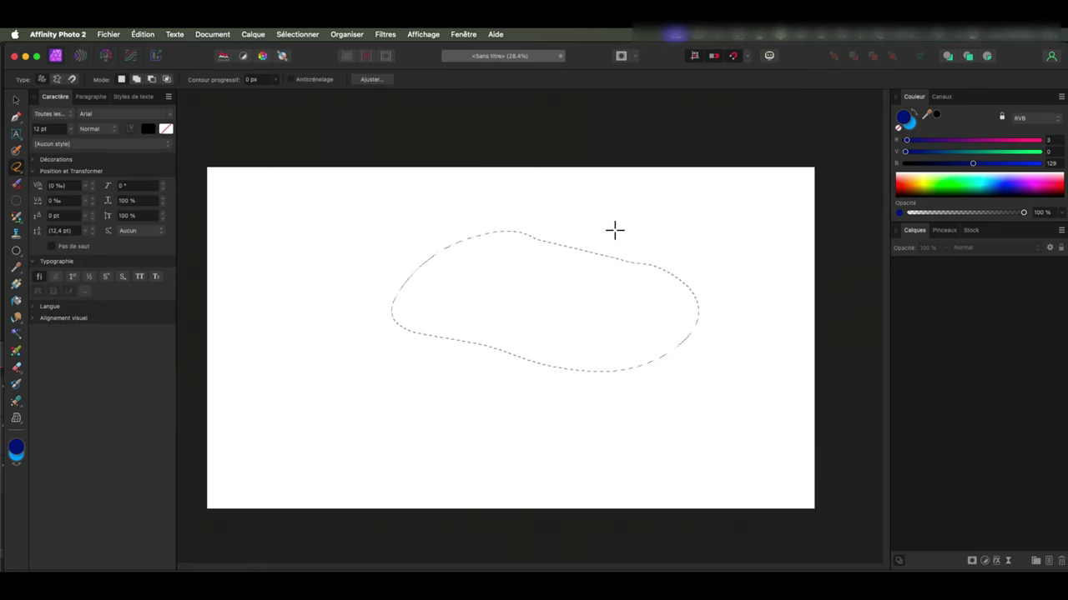
pyautogui.press('g')
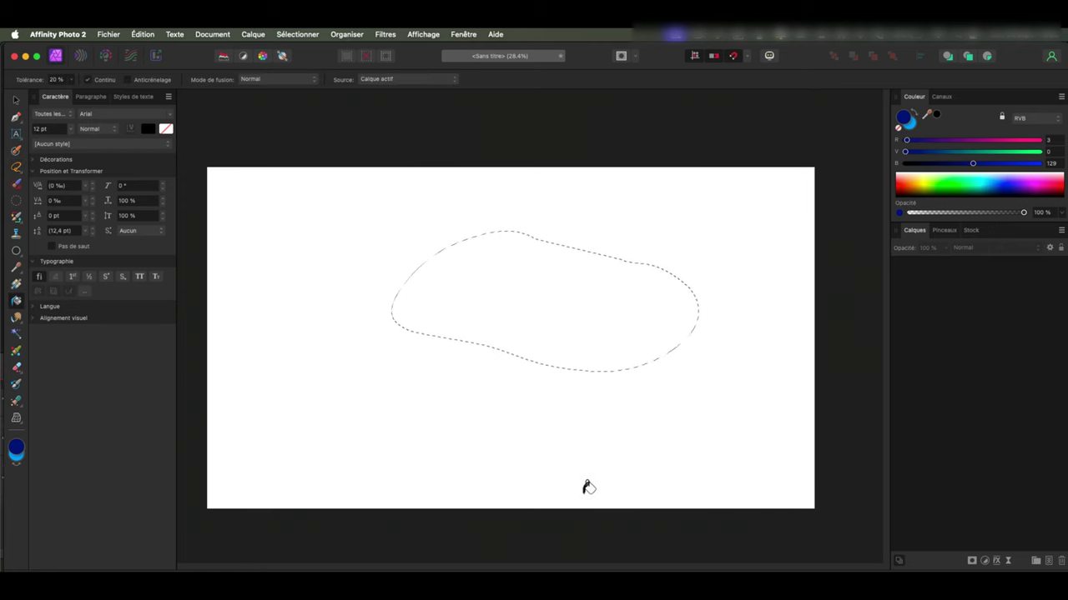
pyautogui.click(672, 301)
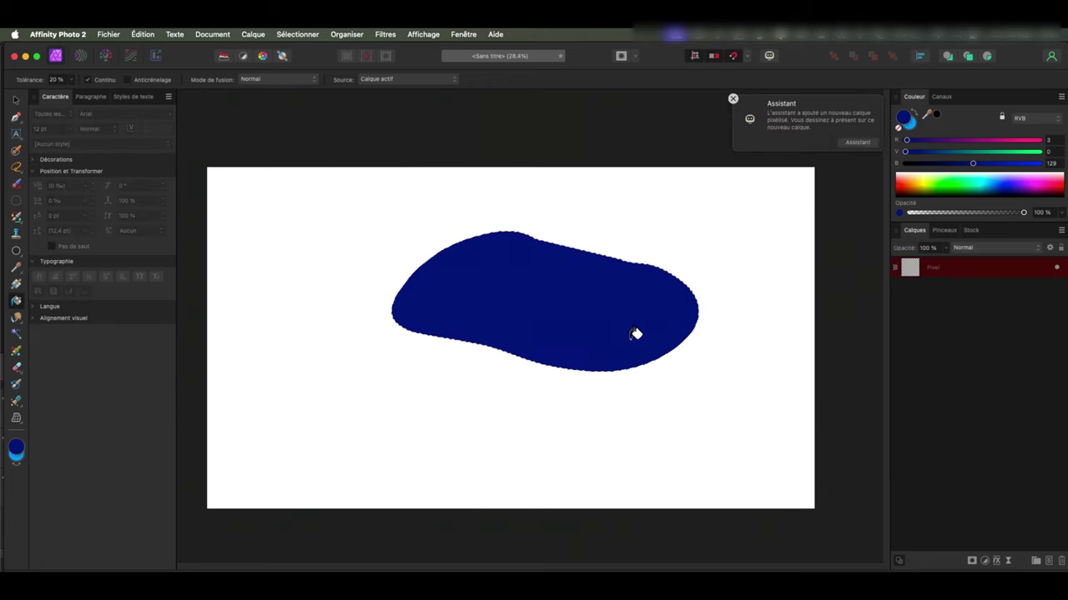
pyautogui.click(733, 100)
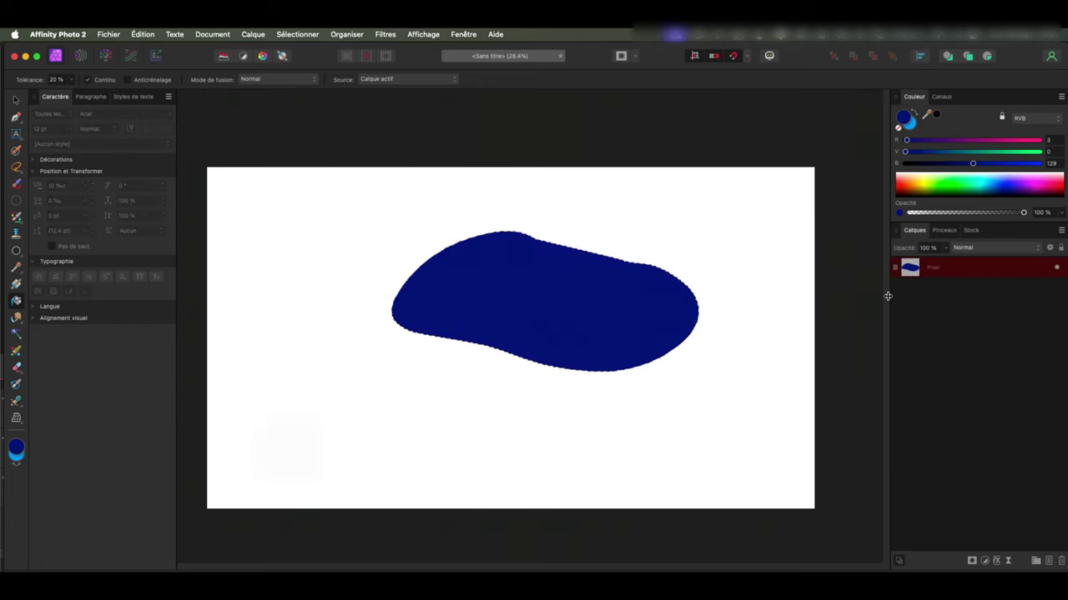
pyautogui.press('super+d')
# Step: Reselect the blob from its layer, refill it teal (green 141), and move it
pyautogui.press('super')
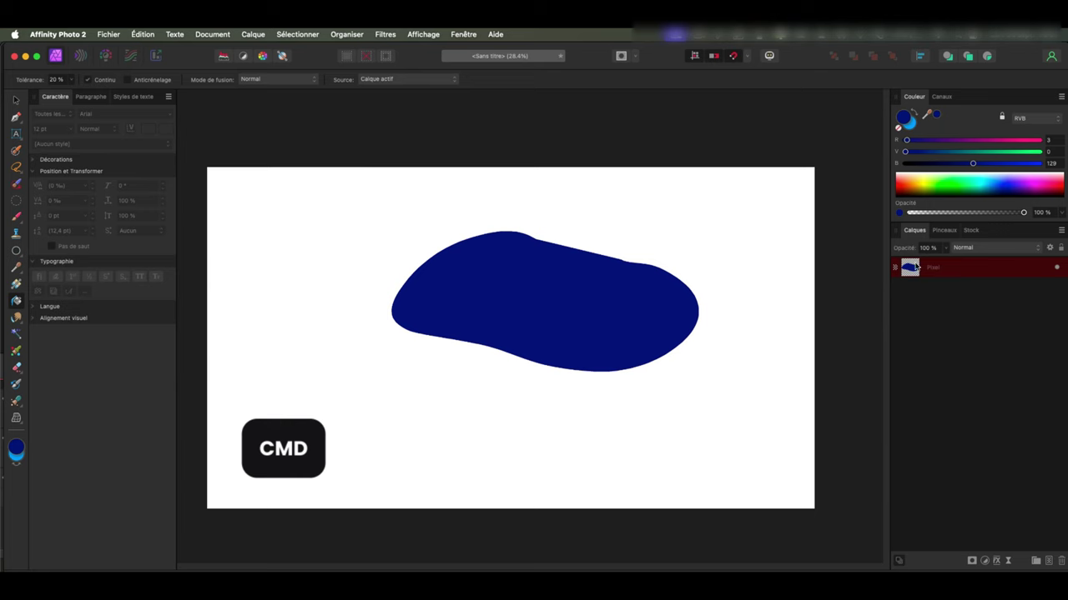
pyautogui.keyDown('super'); pyautogui.click(919, 263); pyautogui.keyUp('super')
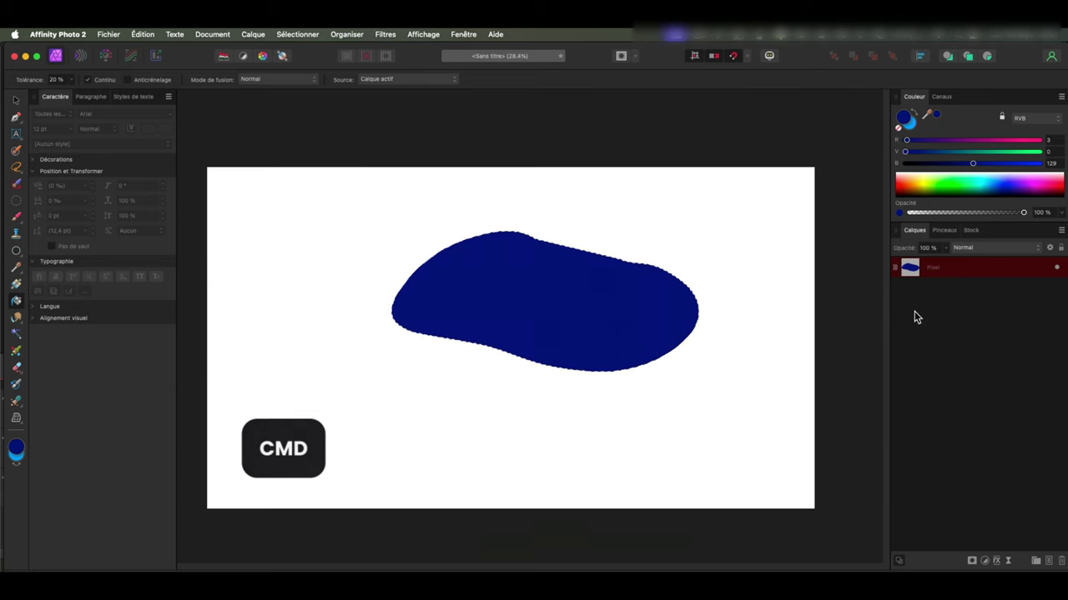
pyautogui.click(979, 153)
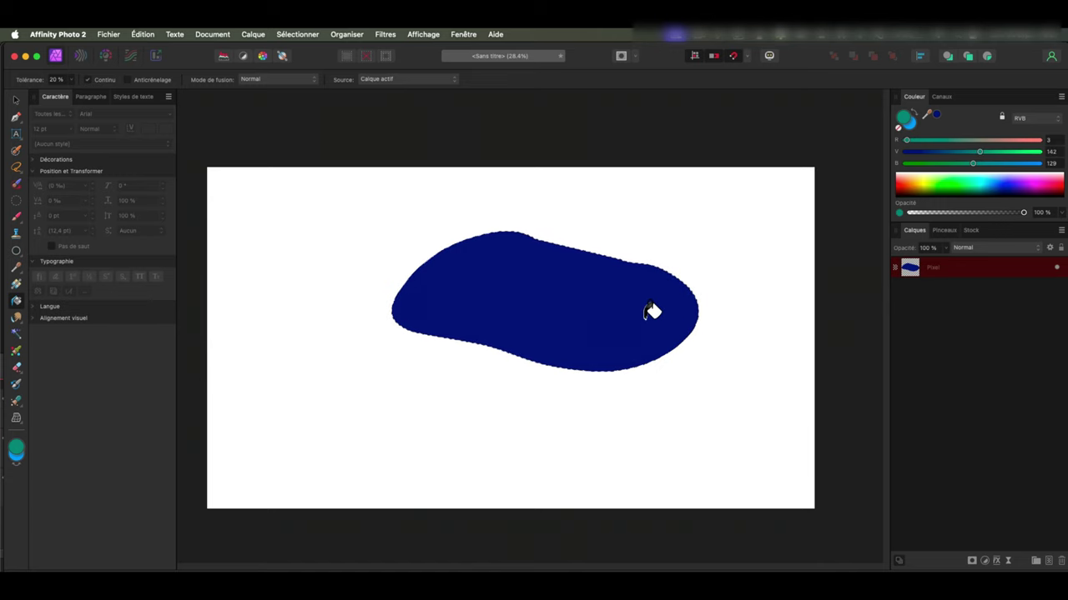
pyautogui.click(654, 313)
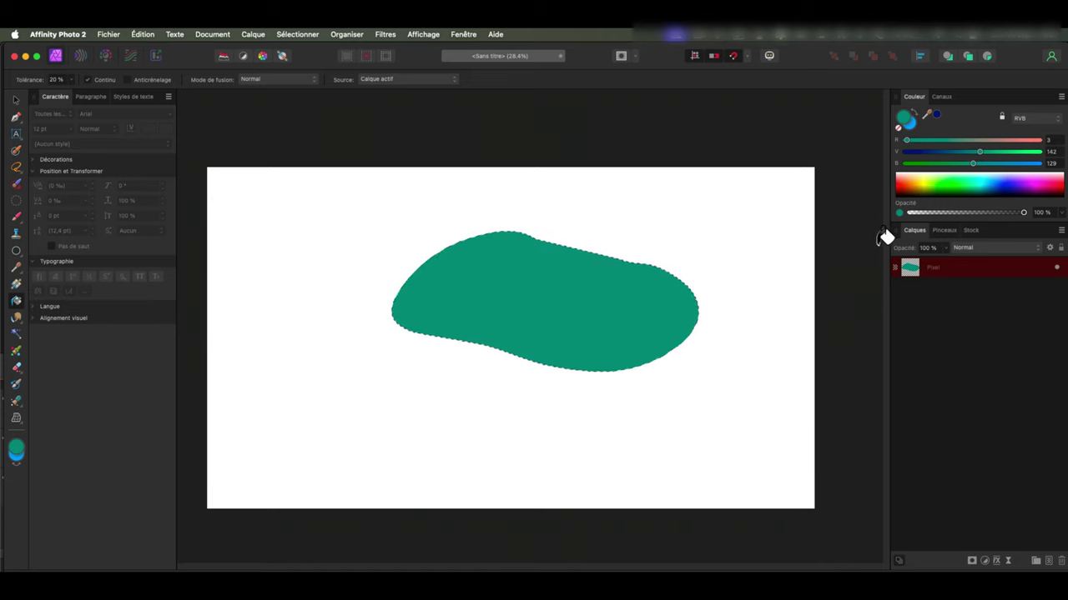
pyautogui.press('super+d')
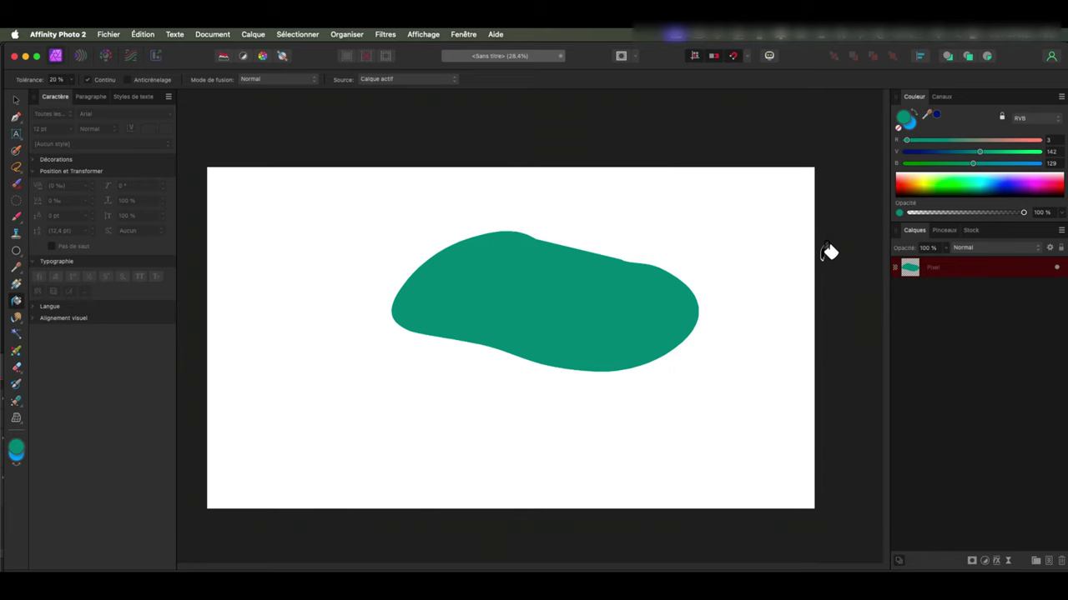
pyautogui.click(16, 100)
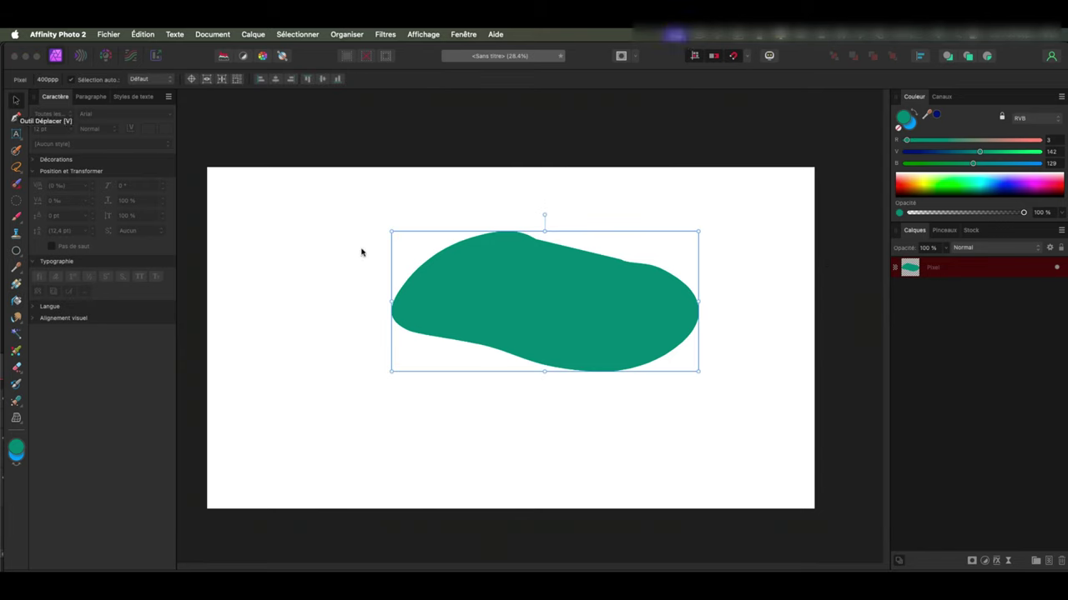
pyautogui.moveTo(581, 322)
pyautogui.mouseDown()
pyautogui.moveTo(684, 469)
pyautogui.moveTo(455, 348)
pyautogui.moveTo(523, 336)
pyautogui.moveTo(546, 348)
pyautogui.mouseUp()
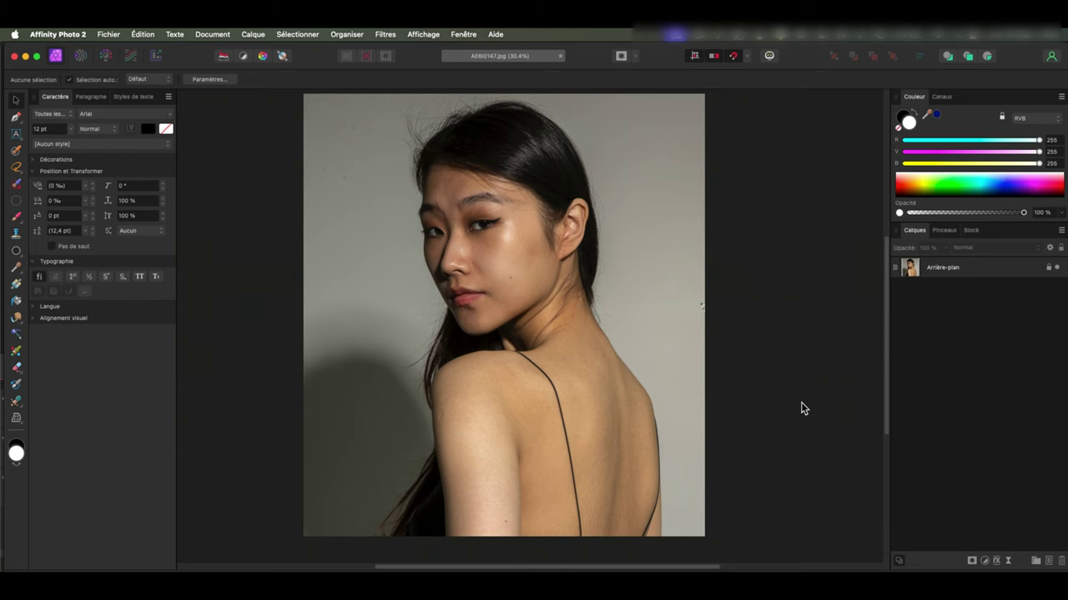
# Step: Brush-select the woman, then add her loose hair edges with freehand selection
pyautogui.click(16, 150)
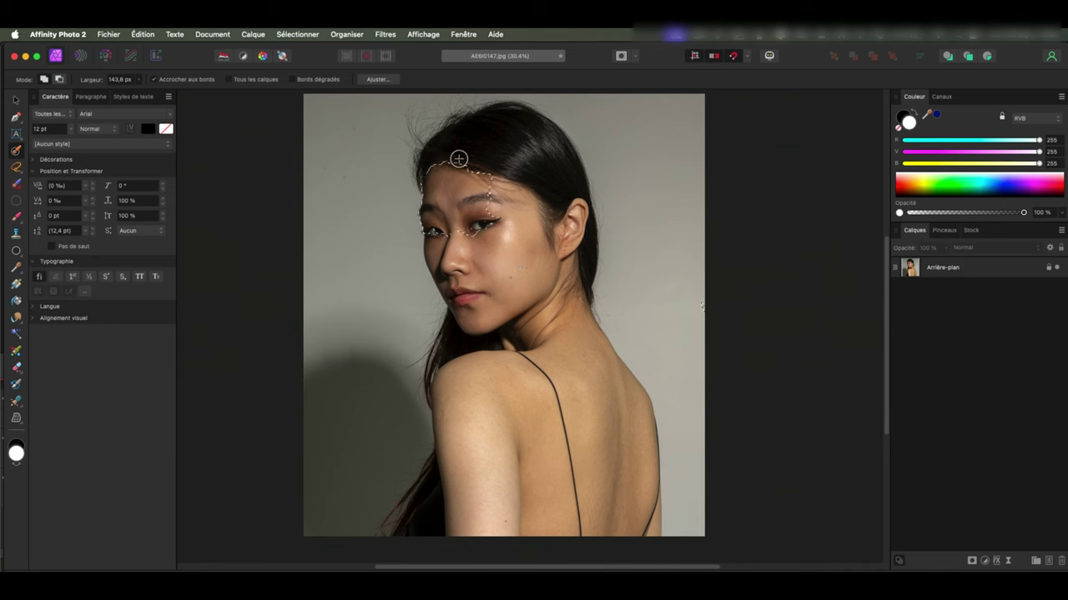
pyautogui.moveTo(458, 160)
pyautogui.mouseDown()
pyautogui.moveTo(539, 309)
pyautogui.moveTo(439, 524)
pyautogui.moveTo(486, 436)
pyautogui.moveTo(555, 362)
pyautogui.moveTo(445, 366)
pyautogui.mouseUp()
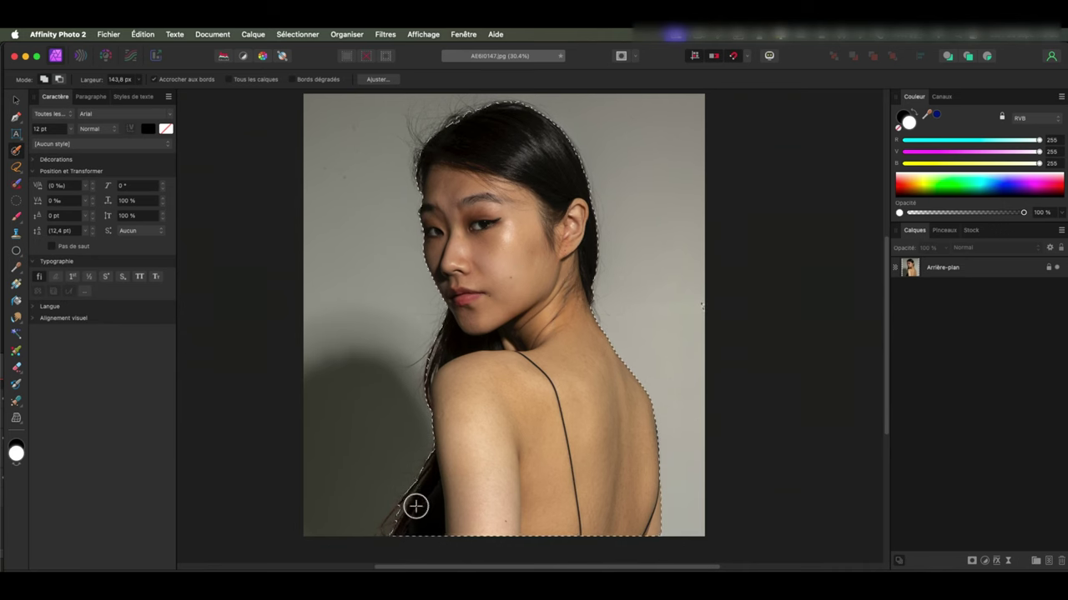
pyautogui.press('l')
pyautogui.moveTo(489, 100)
pyautogui.mouseDown()
pyautogui.moveTo(404, 169)
pyautogui.moveTo(421, 202)
pyautogui.mouseUp()
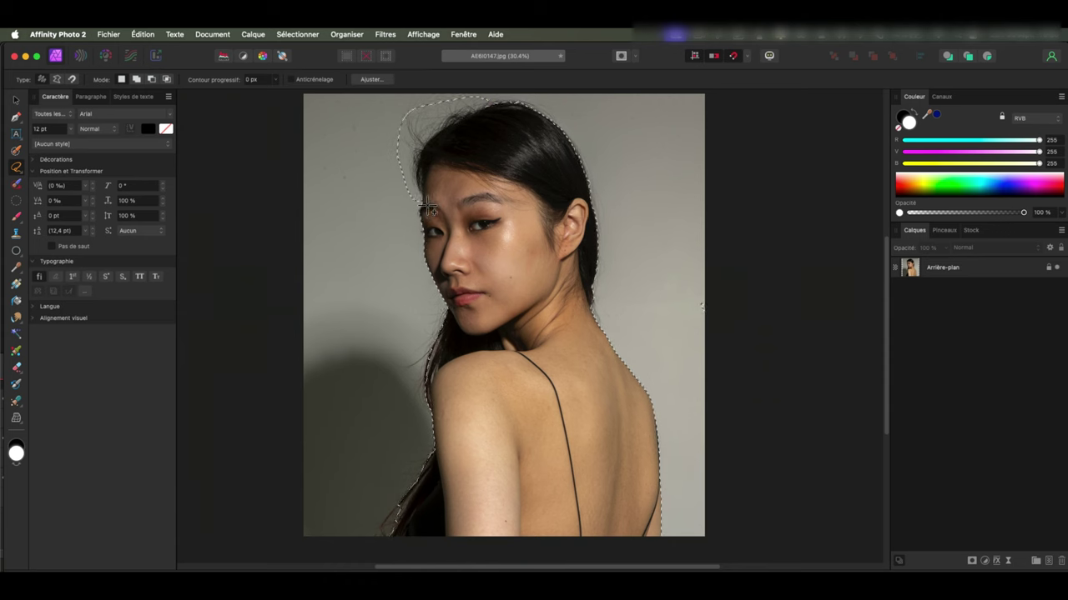
pyautogui.moveTo(442, 293)
pyautogui.mouseDown()
pyautogui.moveTo(459, 406)
pyautogui.moveTo(417, 479)
pyautogui.mouseUp()
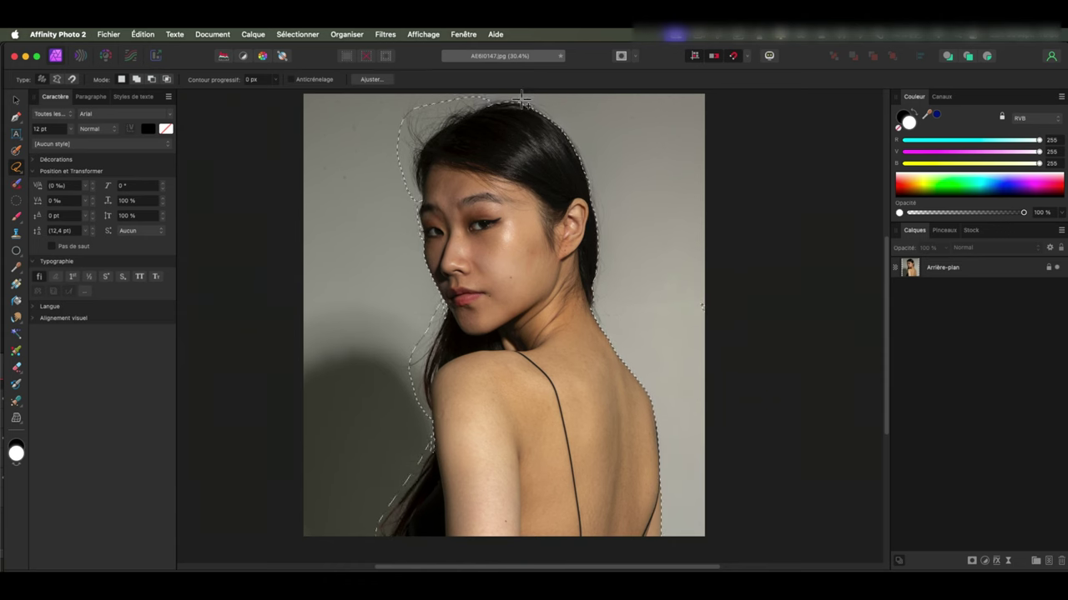
pyautogui.moveTo(472, 100); pyautogui.dragTo(595, 185)
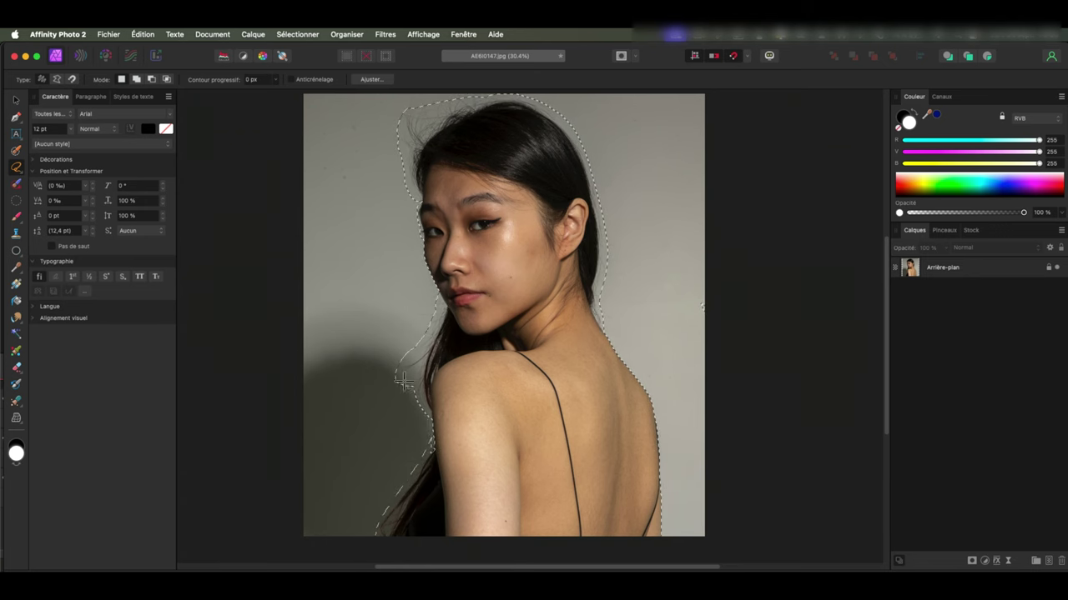
pyautogui.moveTo(400, 144); pyautogui.dragTo(422, 425)
# Step: Refine the selection along the hair edge with a 129 px brush
pyautogui.click(371, 79)
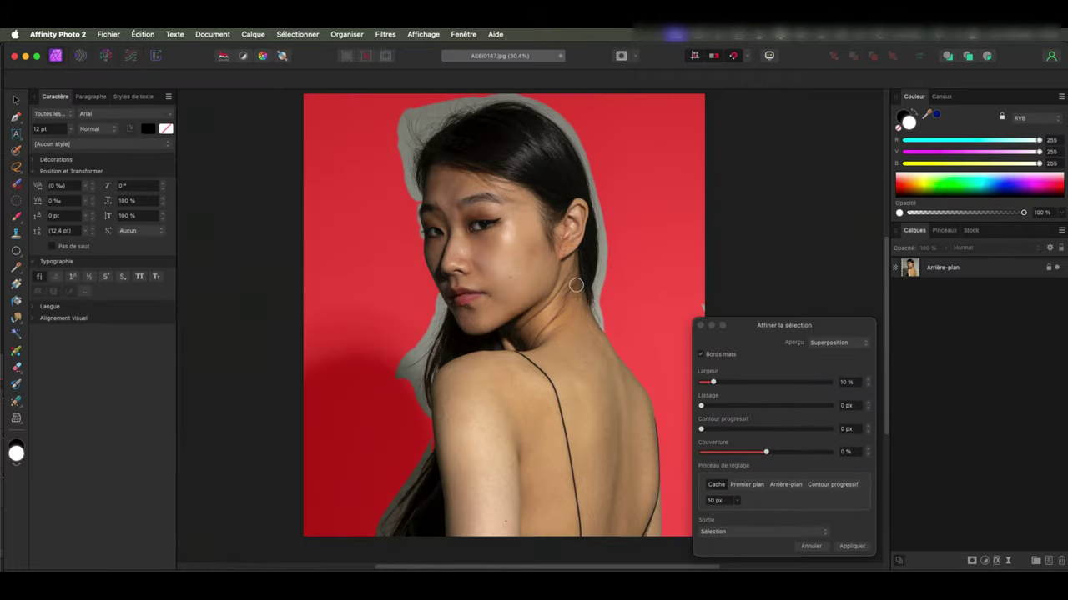
pyautogui.moveTo(593, 305); pyautogui.dragTo(616, 267)
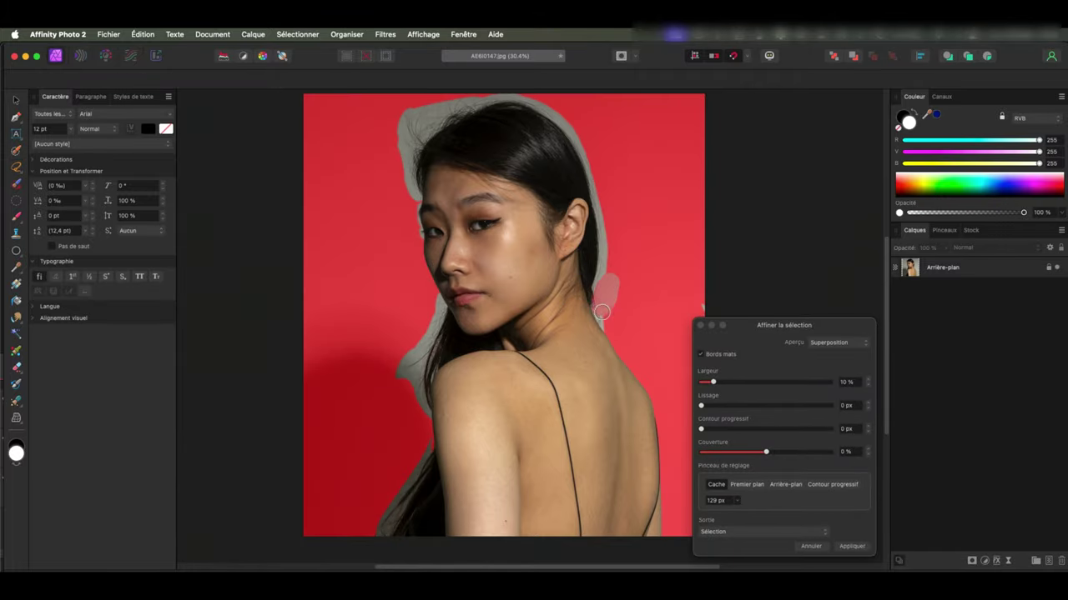
pyautogui.moveTo(606, 317)
pyautogui.mouseDown()
pyautogui.moveTo(571, 131)
pyautogui.moveTo(425, 125)
pyautogui.moveTo(401, 154)
pyautogui.mouseUp()
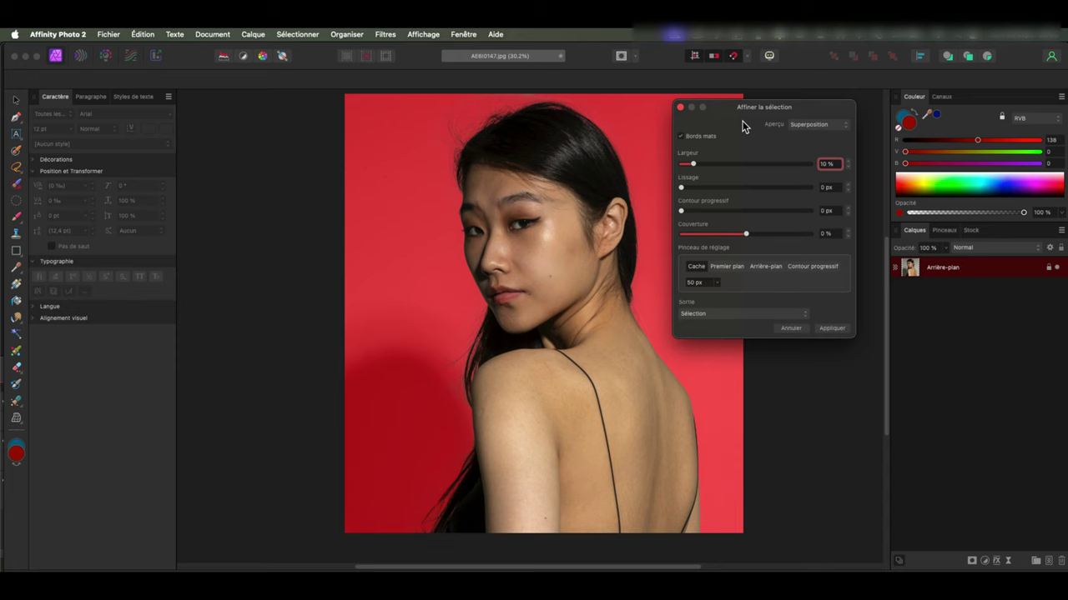
# Step: Set the output to New layer with mask and apply the refinement
pyautogui.click(763, 315)
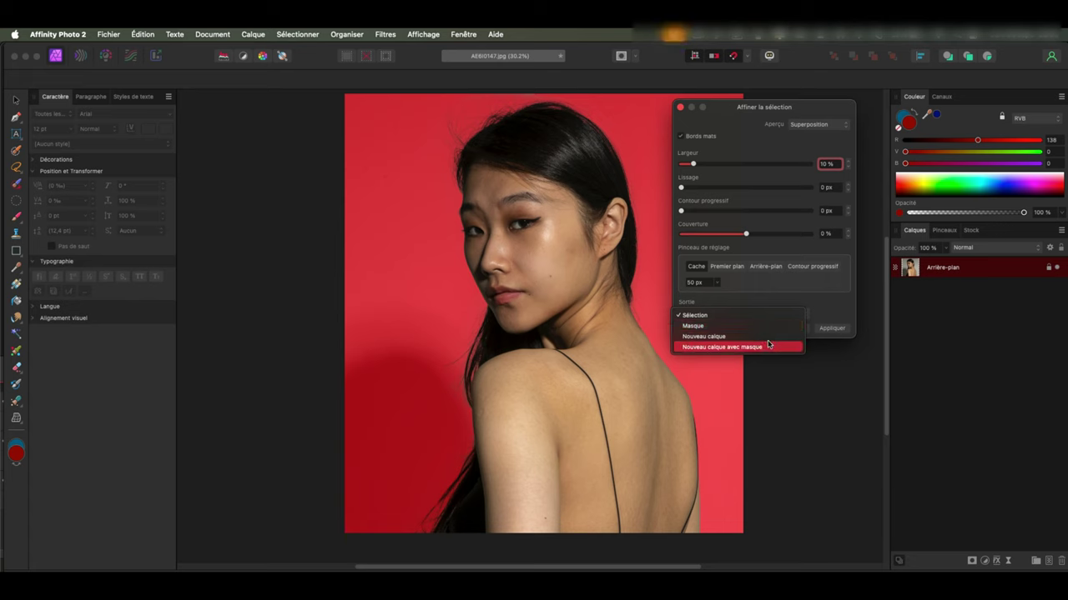
pyautogui.click(755, 316)
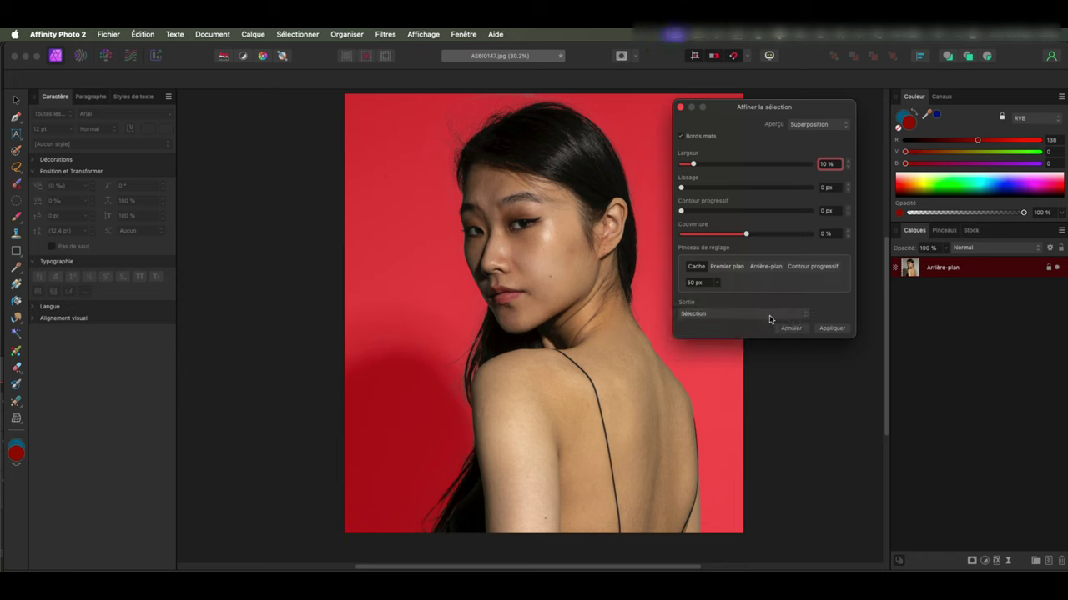
pyautogui.click(769, 317)
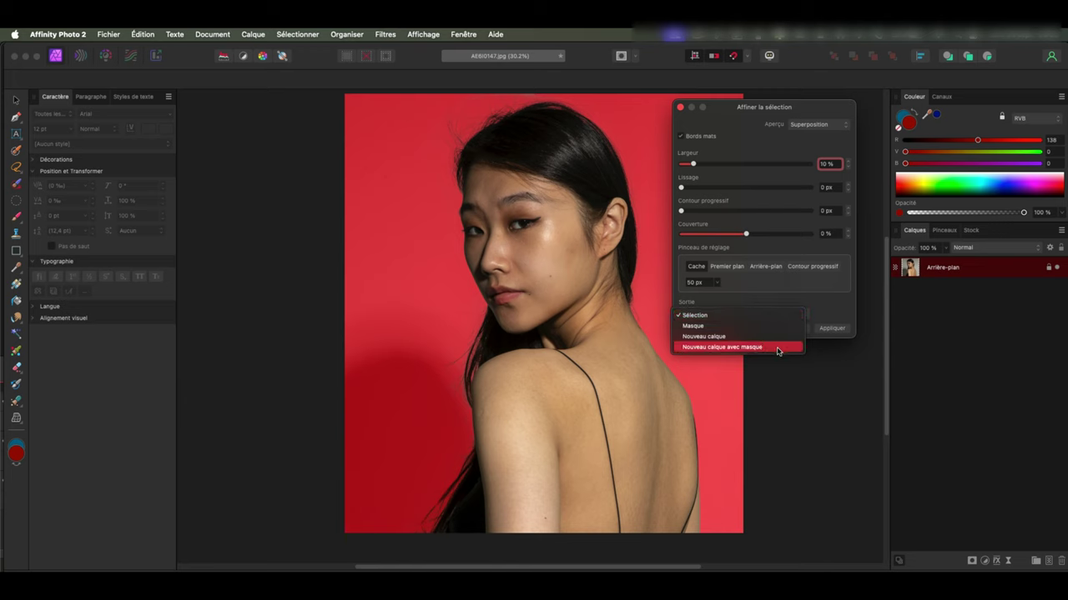
pyautogui.press('Escape')
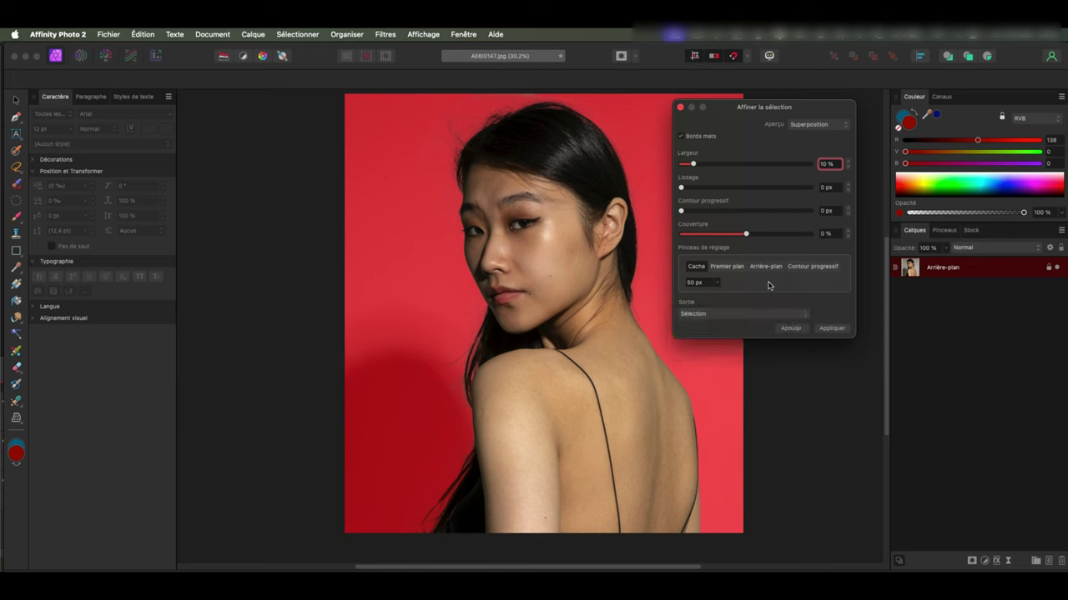
pyautogui.click(778, 313)
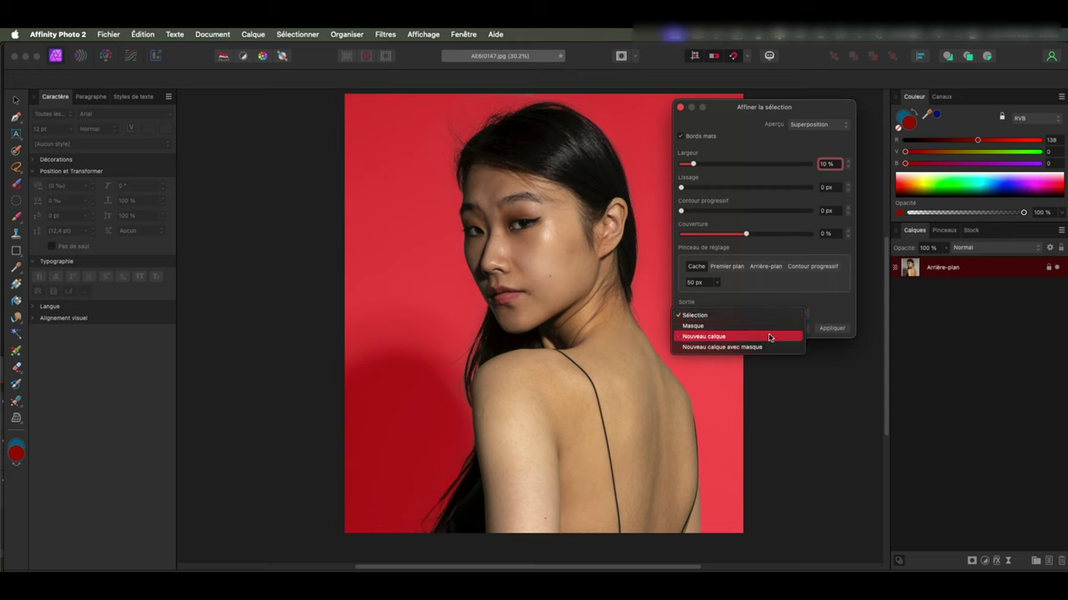
pyautogui.click(778, 347)
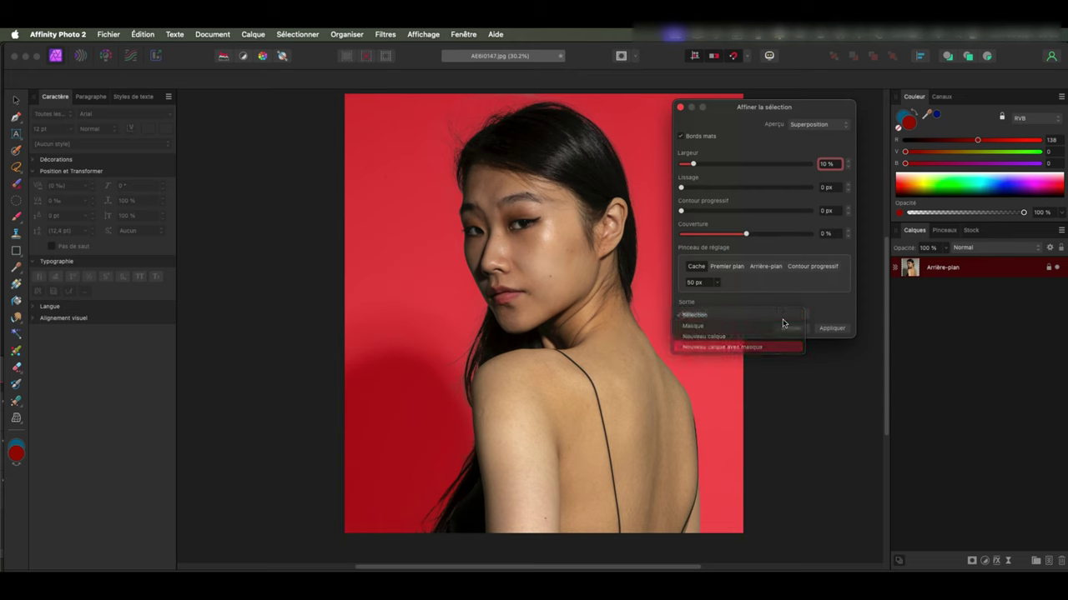
pyautogui.click(831, 328)
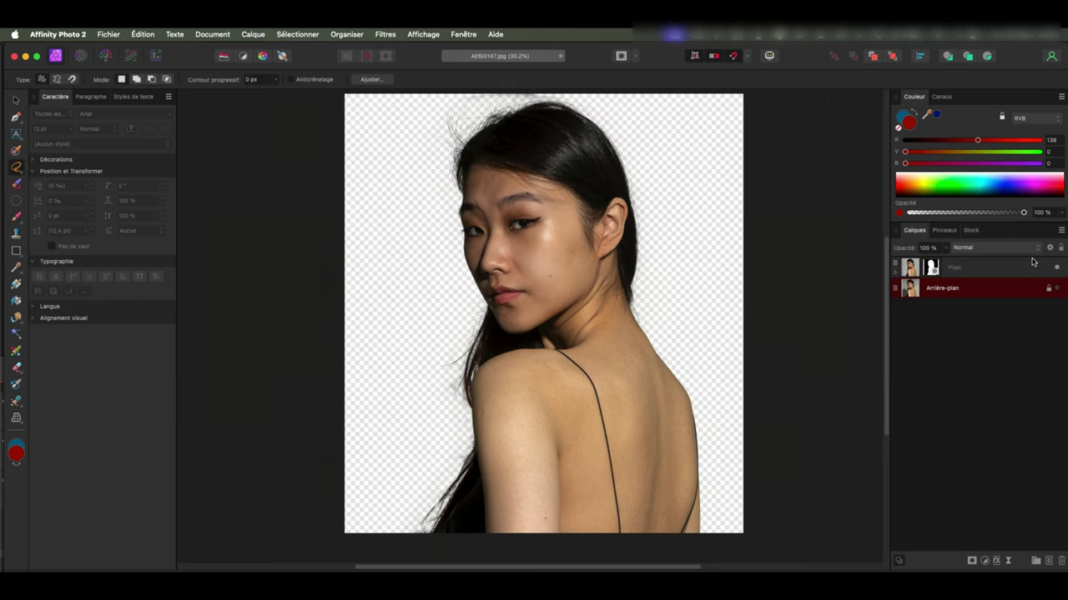
# Step: Draw a red rectangle covering the whole canvas and zoom in on the shoulder edge
pyautogui.press('m')
pyautogui.moveTo(345, 94); pyautogui.dragTo(743, 541)
pyautogui.scroll(3, 687, 389)
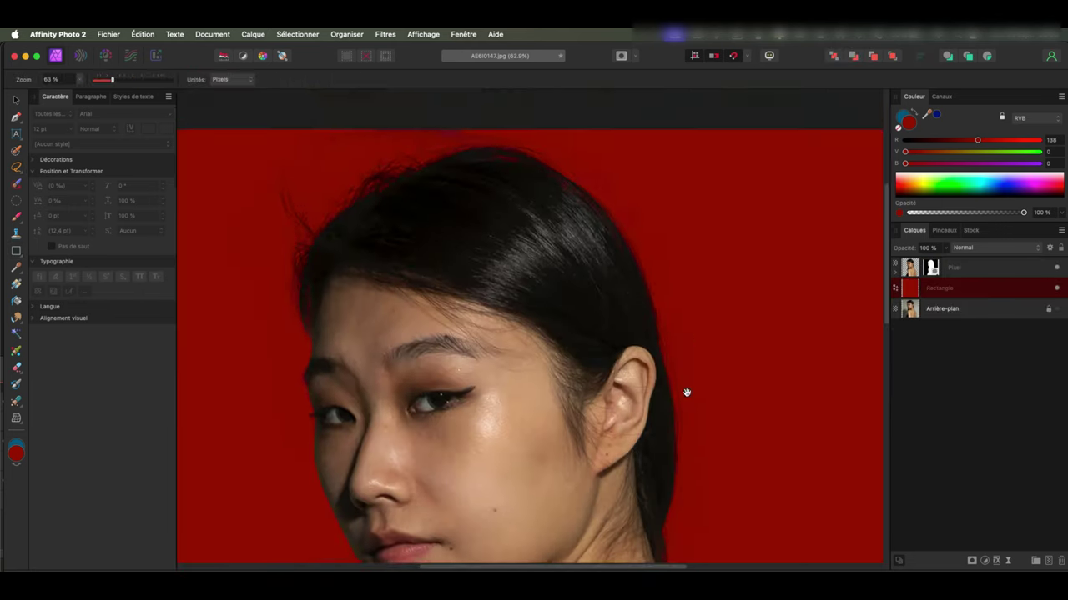
pyautogui.moveTo(686, 389)
pyautogui.mouseDown()
pyautogui.moveTo(663, 160)
pyautogui.moveTo(648, 329)
pyautogui.moveTo(638, 315)
pyautogui.mouseUp()
pyautogui.scroll(2, 638, 314)
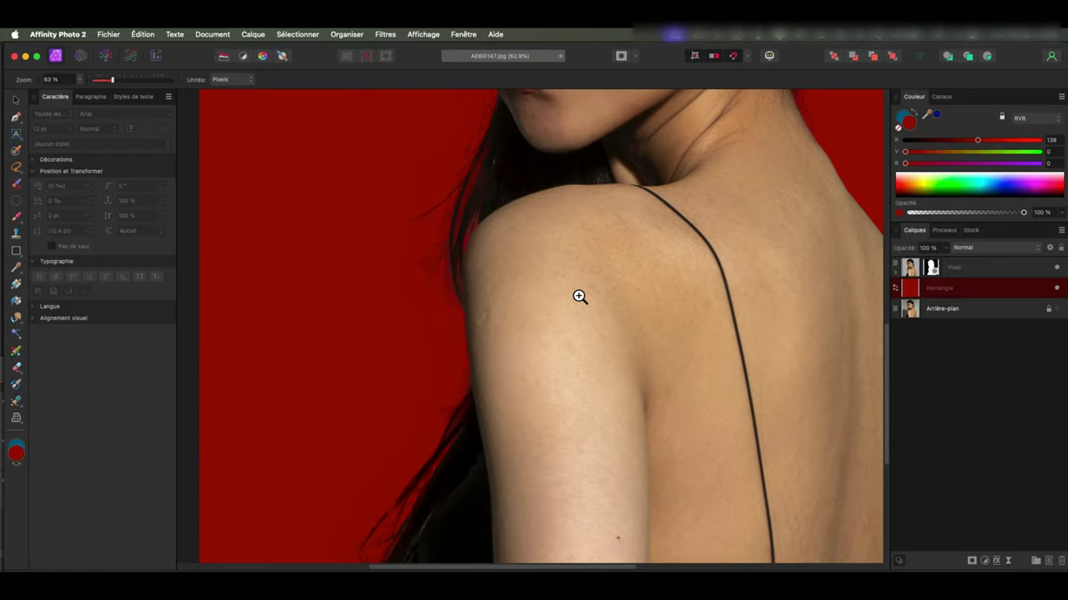
# Step: Select the Paint Brush and set its size to 75.5 px
pyautogui.press('b')
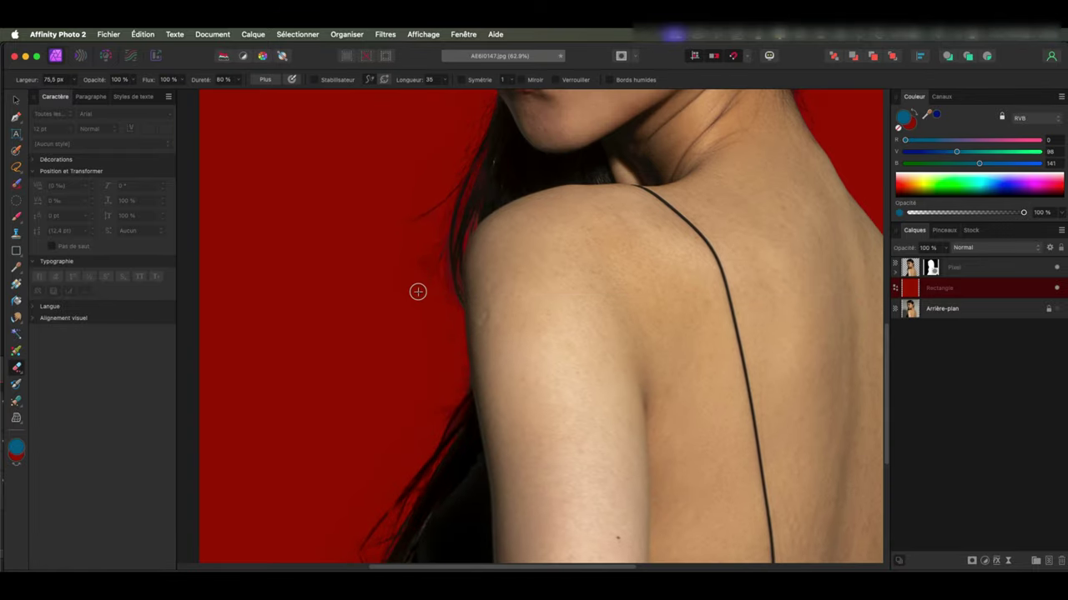
pyautogui.moveTo(399, 329); pyautogui.dragTo(429, 317)
pyautogui.scroll(-5, 534, 326)
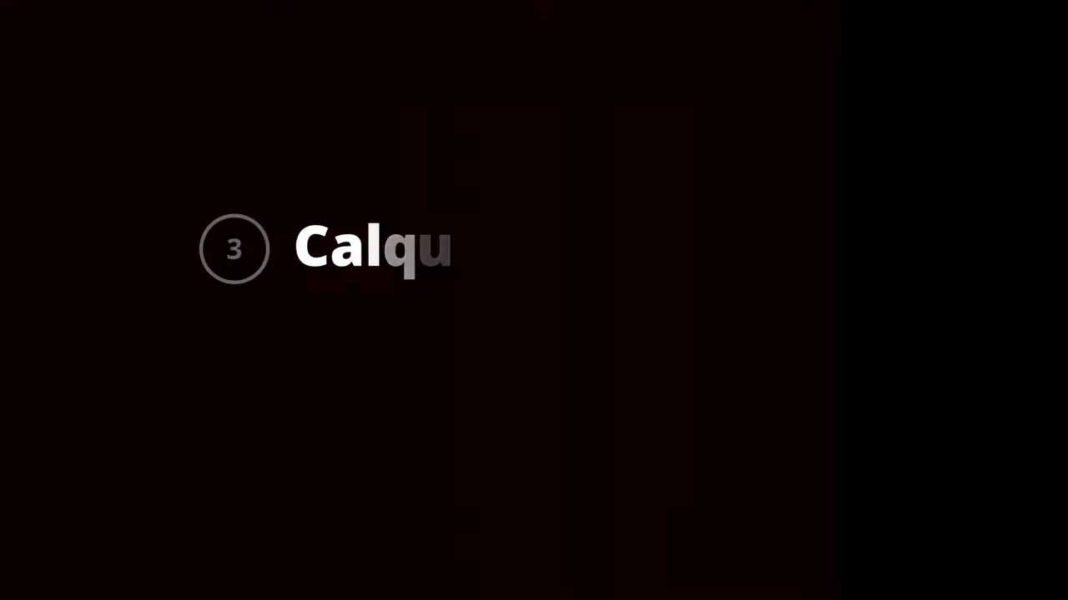
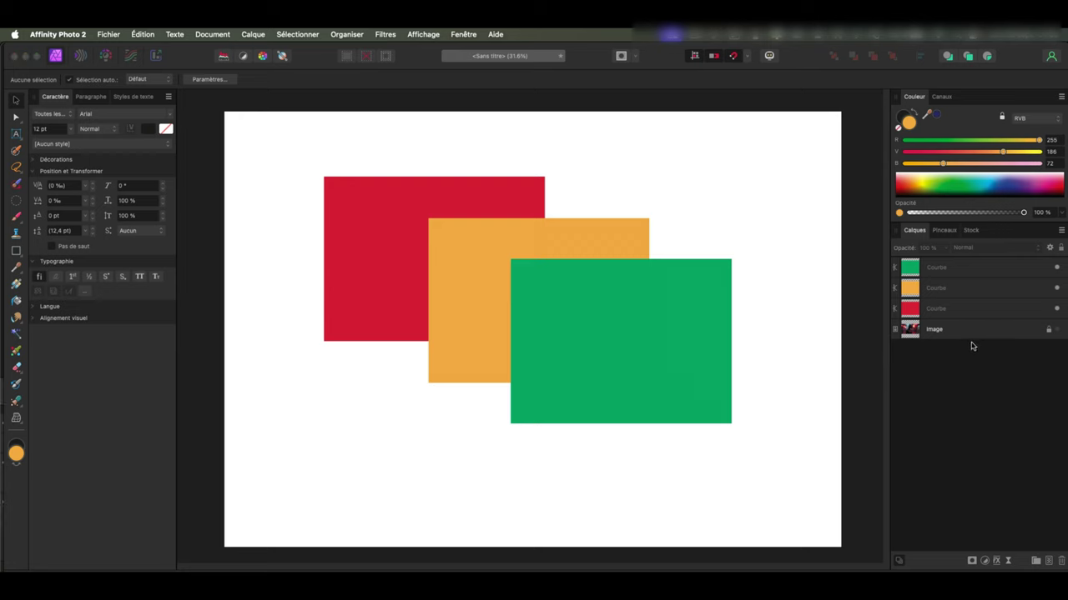
# Step: Reorder the layers so the red rectangle sits between the orange and green rectangles
pyautogui.click(970, 310)
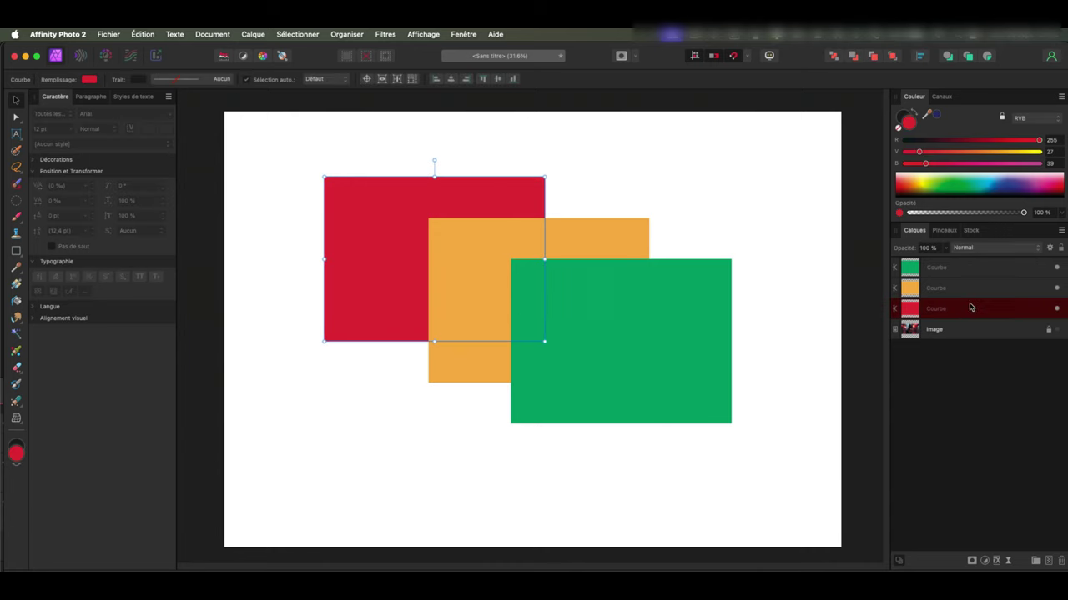
pyautogui.moveTo(969, 308); pyautogui.dragTo(971, 262)
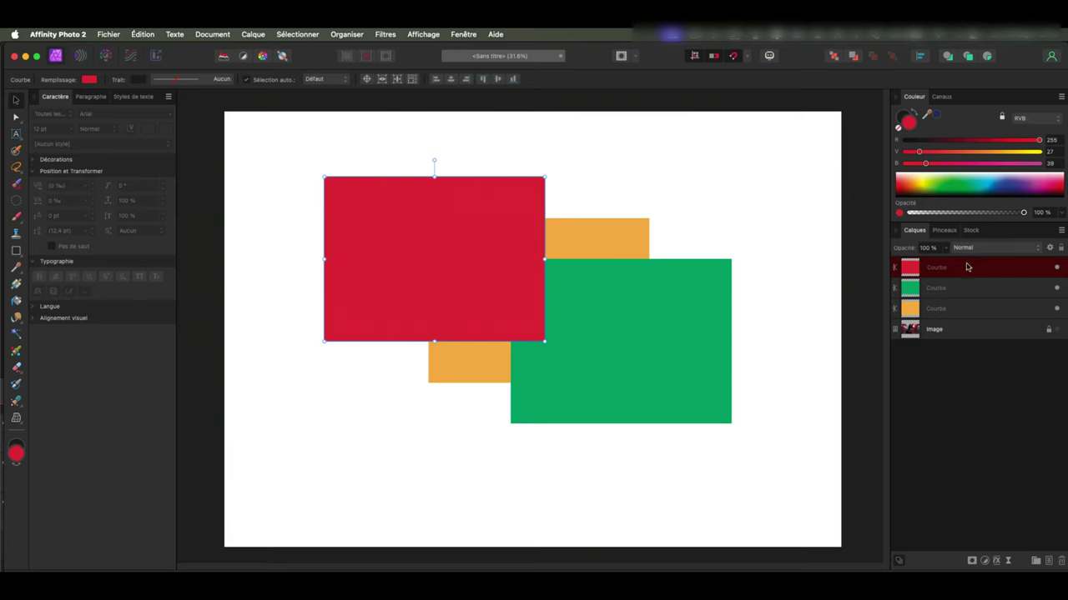
pyautogui.moveTo(967, 267); pyautogui.dragTo(965, 298)
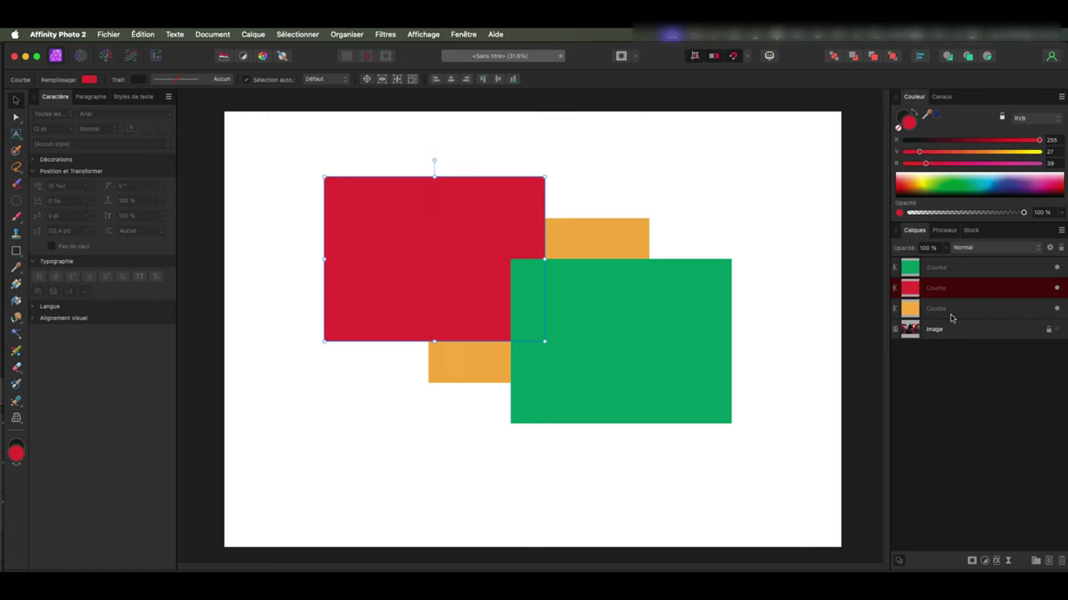
# Step: Group all three rectangle layers with Cmd+G and nudge the group slightly left and down
pyautogui.click(979, 268)
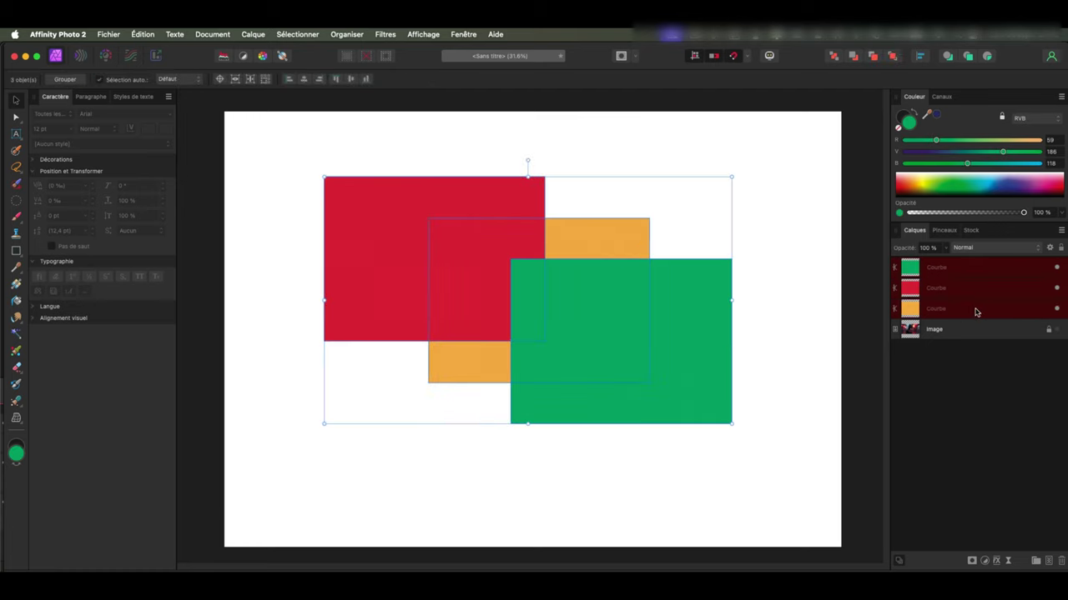
pyautogui.keyDown('shift'); pyautogui.click(974, 309); pyautogui.keyUp('shift')
pyautogui.press('super+g')
pyautogui.moveTo(717, 292)
pyautogui.mouseDown()
pyautogui.moveTo(745, 296)
pyautogui.moveTo(726, 312)
pyautogui.mouseUp()
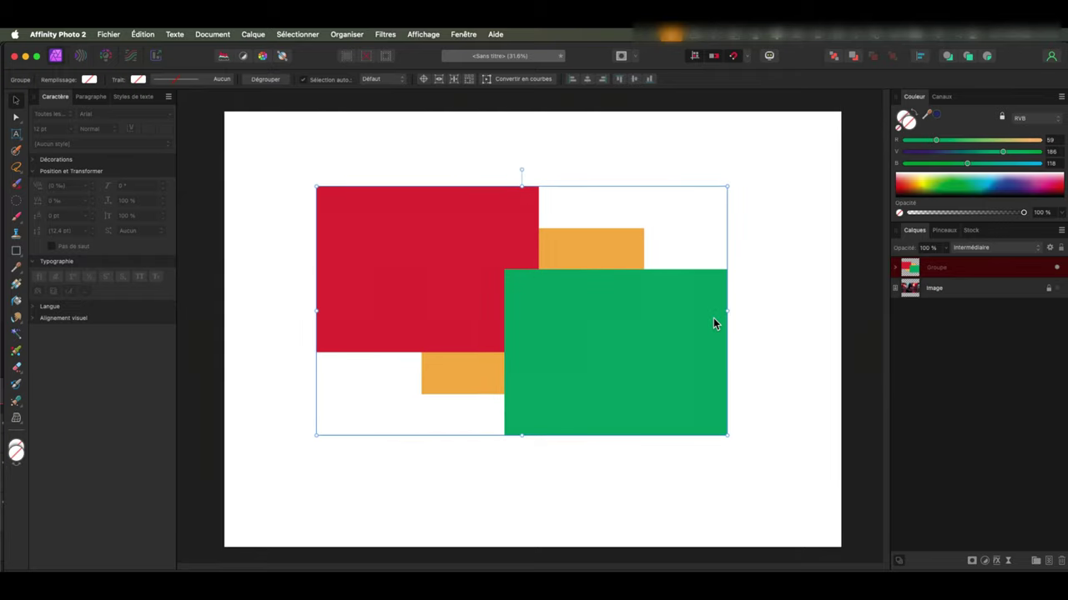
# Step: Reposition the green rectangle inside the group, then move the whole group slightly down
pyautogui.doubleClick(665, 335)
pyautogui.moveTo(680, 321); pyautogui.dragTo(657, 327)
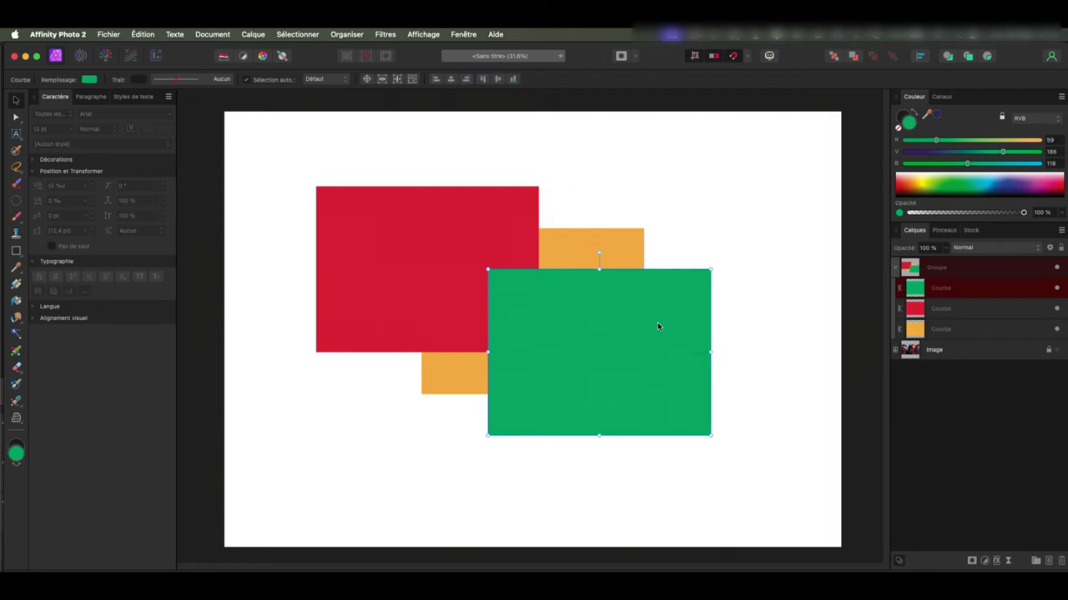
pyautogui.moveTo(662, 367); pyautogui.dragTo(668, 373)
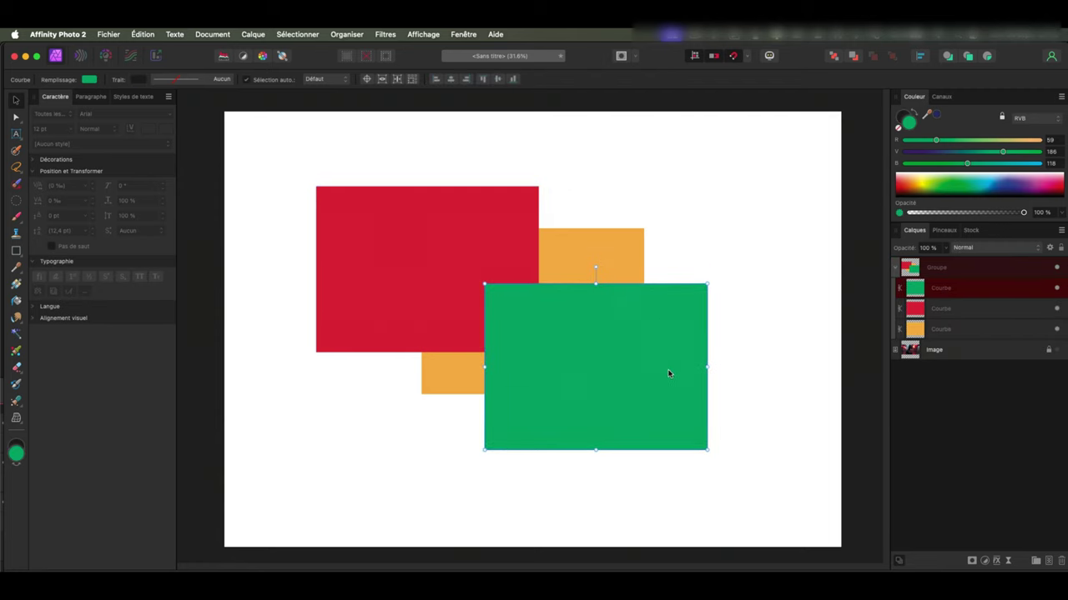
pyautogui.click(769, 203)
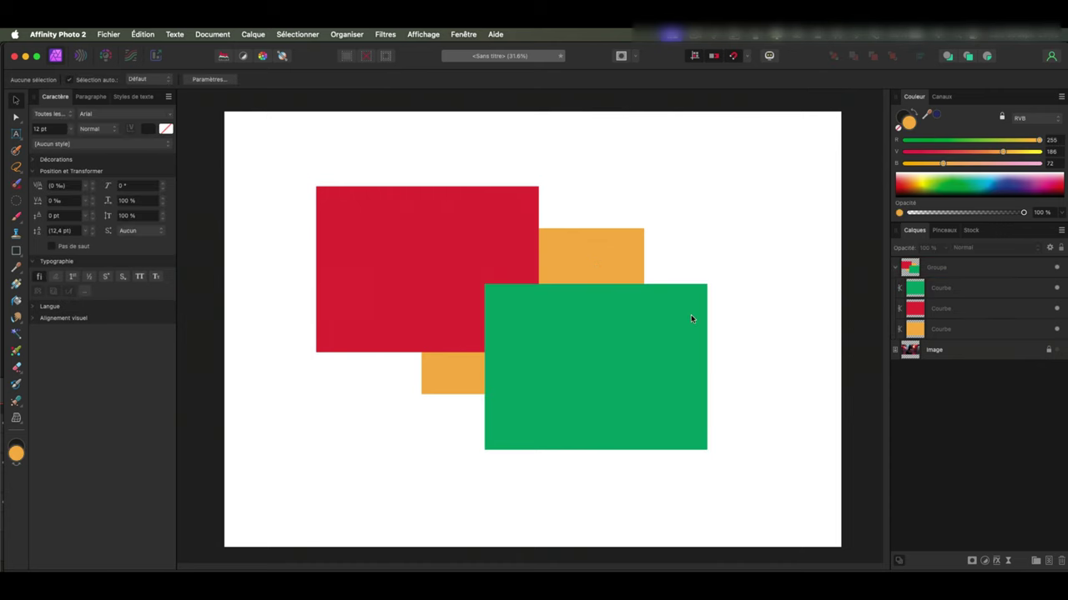
pyautogui.moveTo(679, 337); pyautogui.dragTo(673, 344)
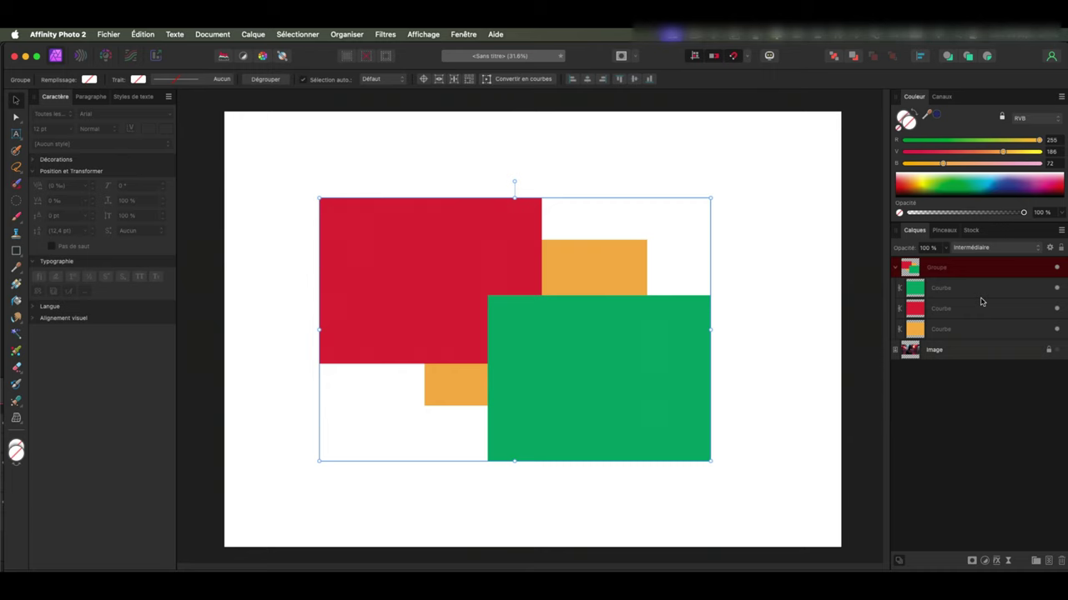
# Step: Ungroup the rectangles and name their layers Vert, Rouge and Jaune
pyautogui.hotkey('ctrl', 'shift', 'g')
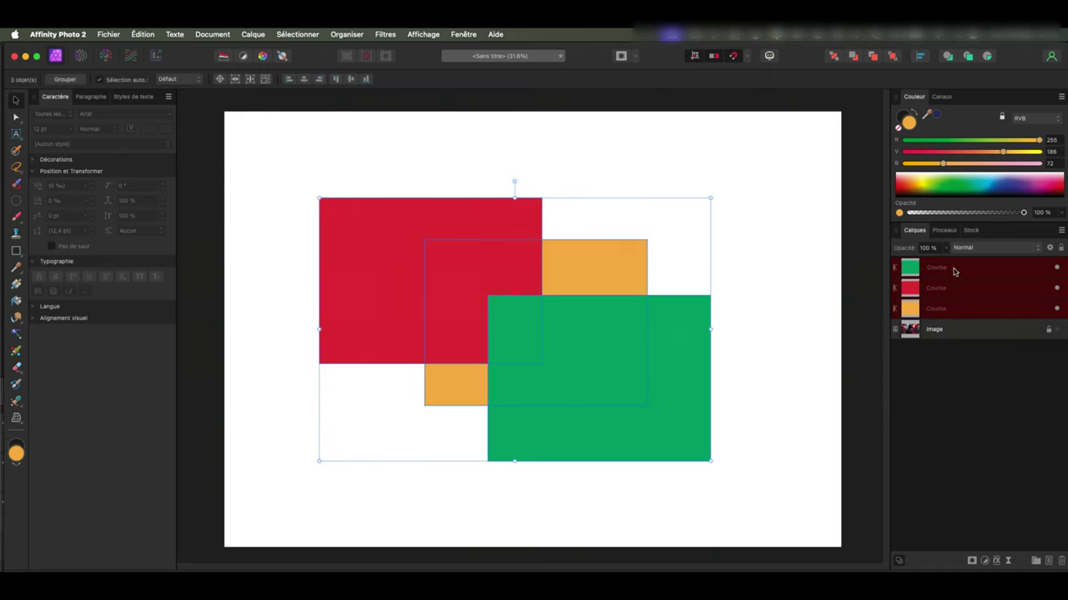
pyautogui.click(936, 267)
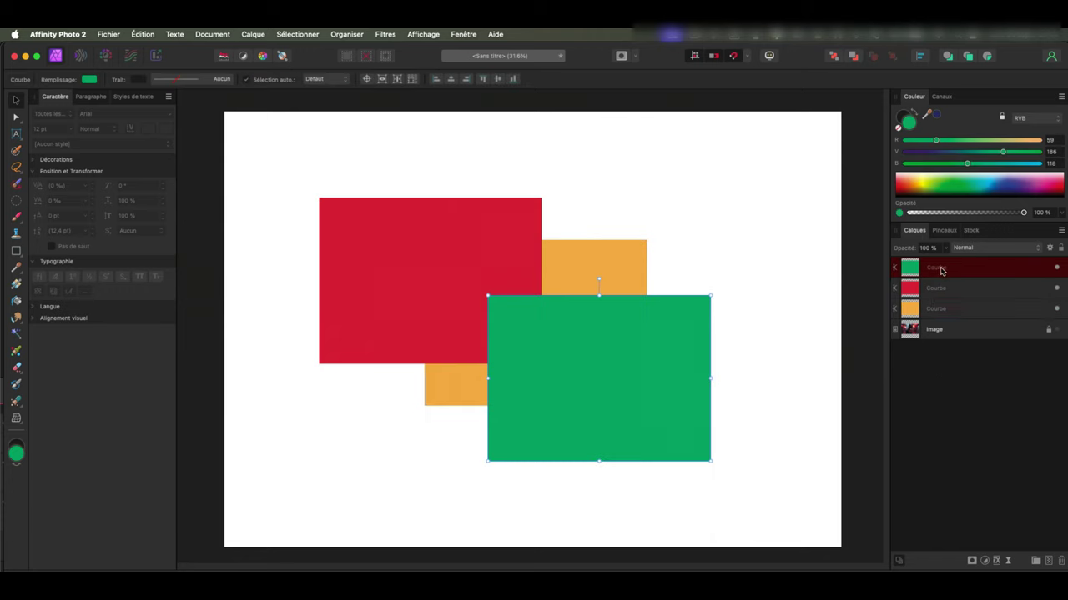
pyautogui.write('Vert')
pyautogui.doubleClick(935, 288)
pyautogui.write('Rouge')
pyautogui.press('Tab')
pyautogui.write('Jaune')
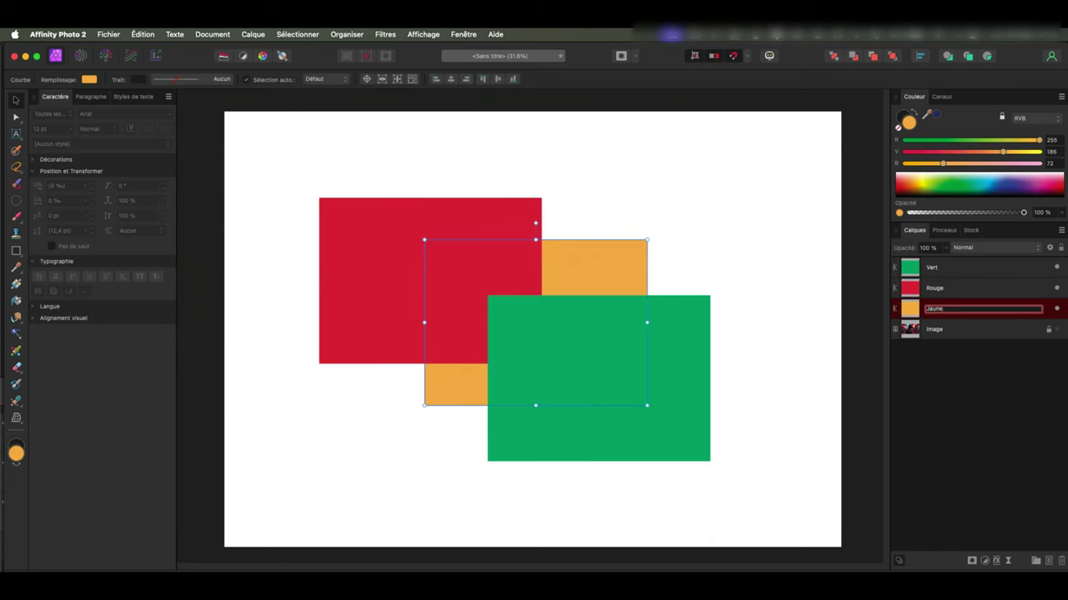
pyautogui.press('Return')
# Step: Delete the Vert and Rouge rectangles, keeping only Jaune
pyautogui.click(984, 268)
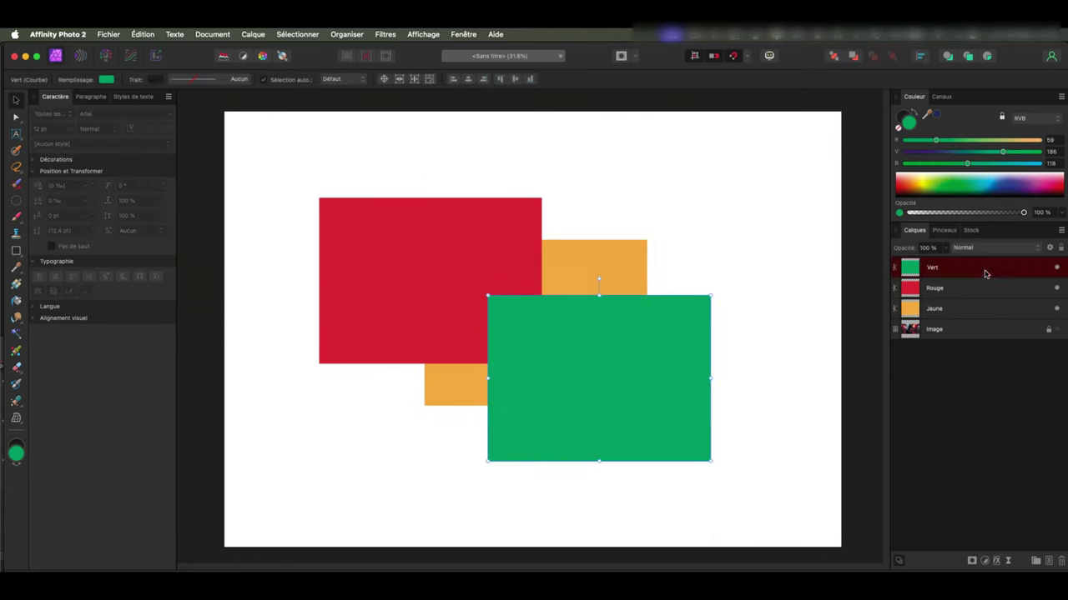
pyautogui.keyDown('shift'); pyautogui.click(986, 288); pyautogui.keyUp('shift')
pyautogui.press('Delete')
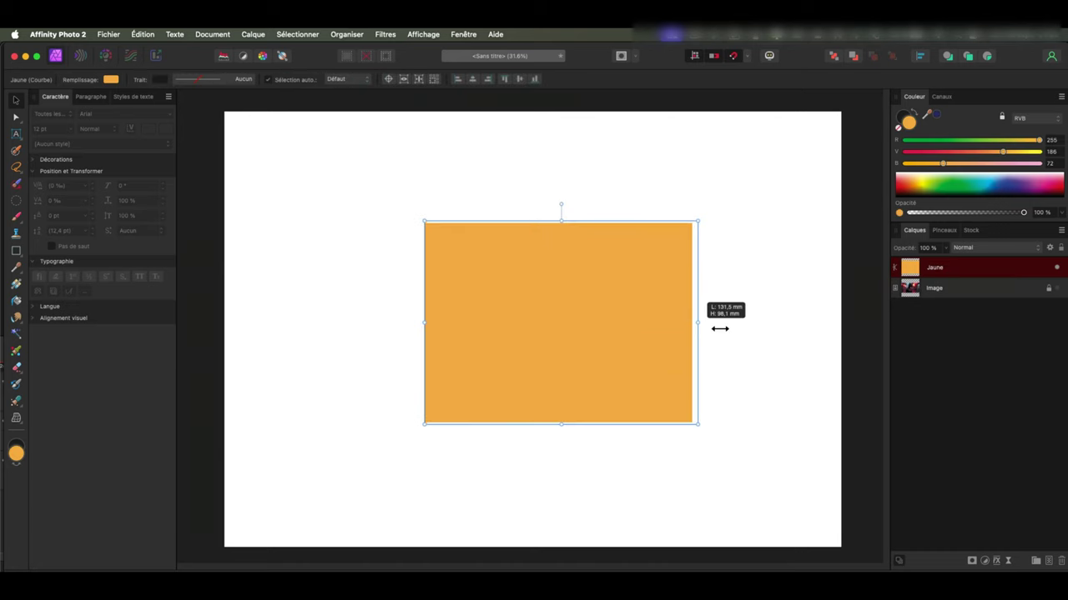
# Step: Enlarge and centre the orange rectangle, then show the neon street photo above it
pyautogui.moveTo(647, 324); pyautogui.dragTo(758, 322)
pyautogui.moveTo(693, 328); pyautogui.dragTo(635, 326)
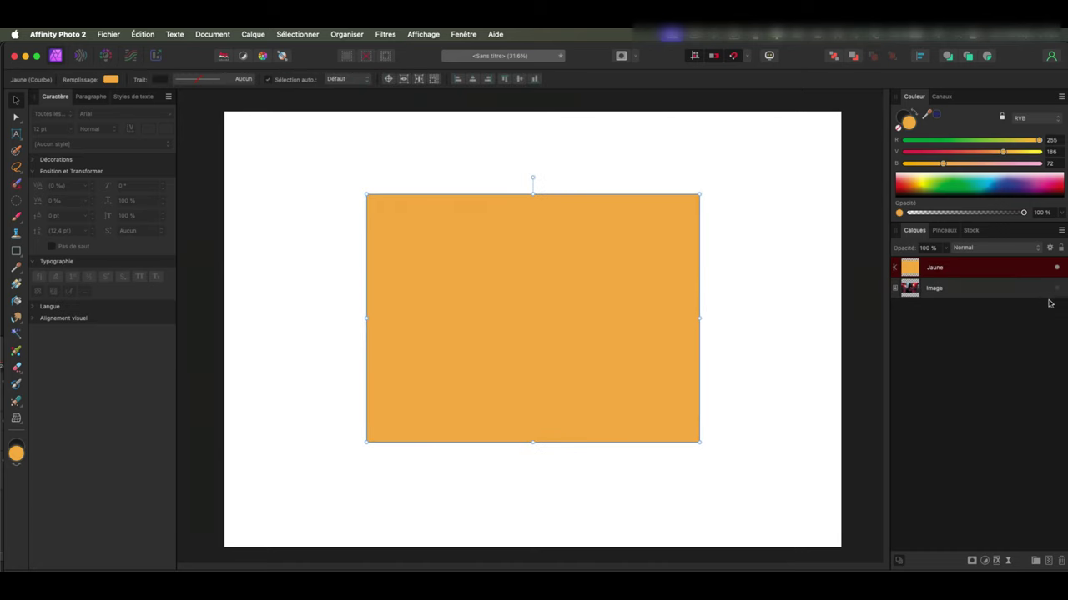
pyautogui.click(1057, 287)
pyautogui.moveTo(970, 286); pyautogui.dragTo(964, 259)
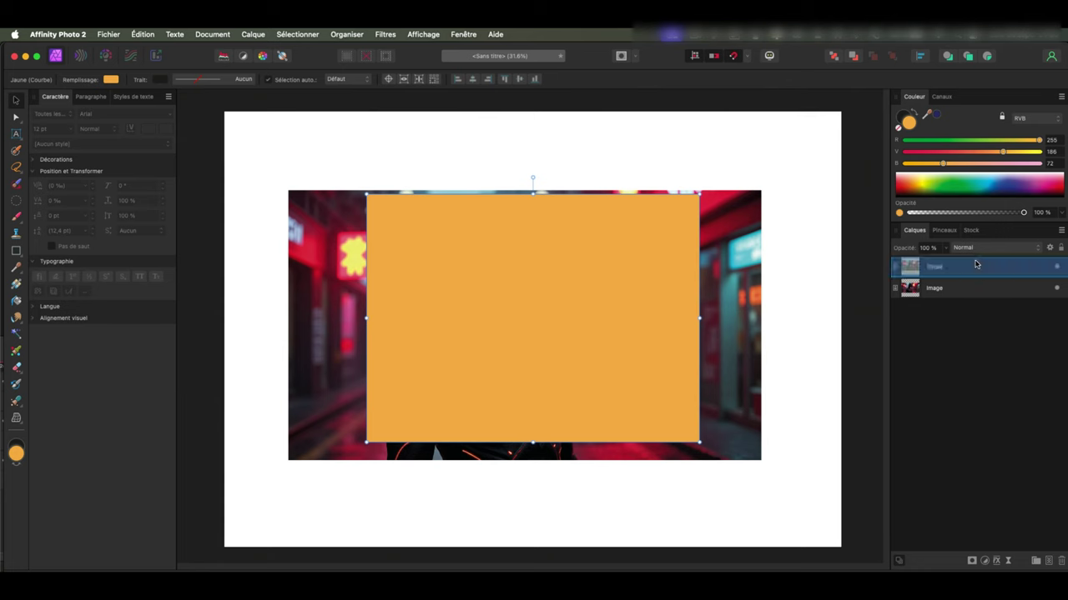
pyautogui.click(867, 394)
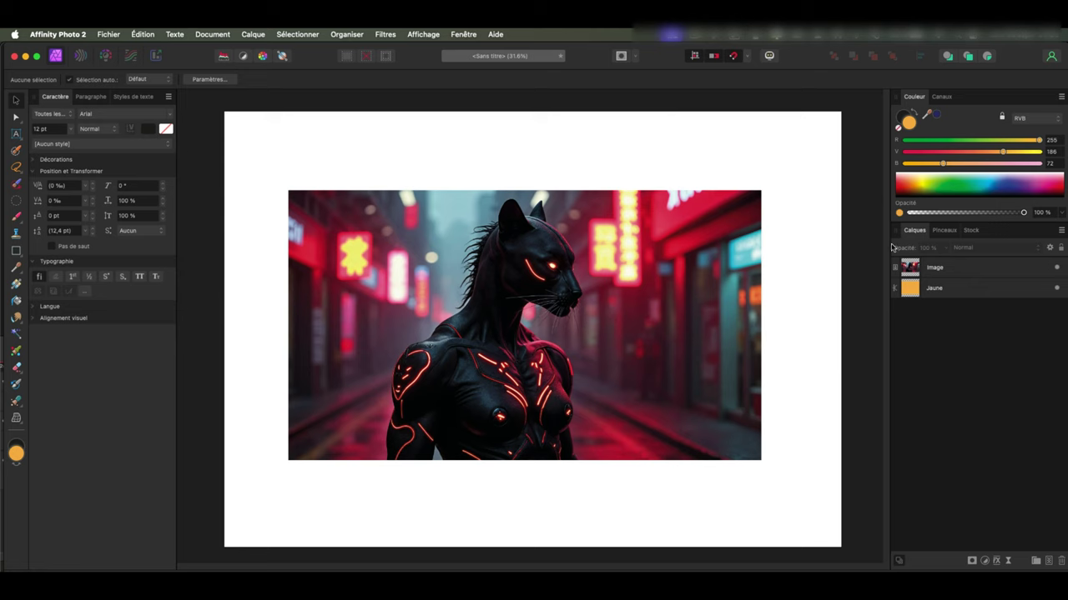
# Step: Clip the photo inside the orange rectangle and resize it to fit the rectangle's height
pyautogui.moveTo(910, 267)
pyautogui.mouseDown()
pyautogui.moveTo(913, 298)
pyautogui.moveTo(912, 288)
pyautogui.mouseUp()
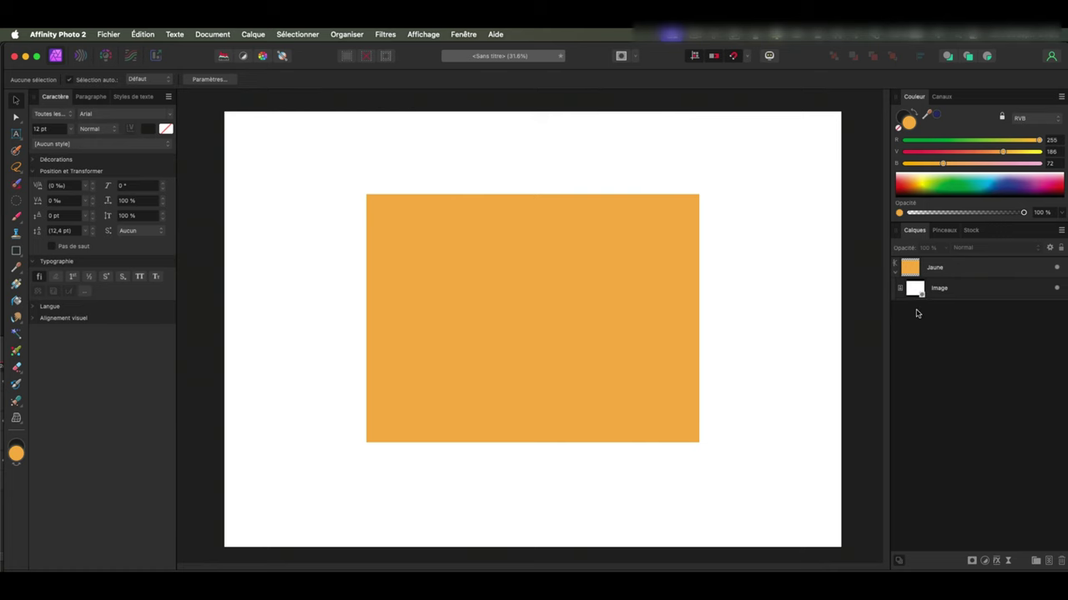
pyautogui.hotkey('ctrl', ']')
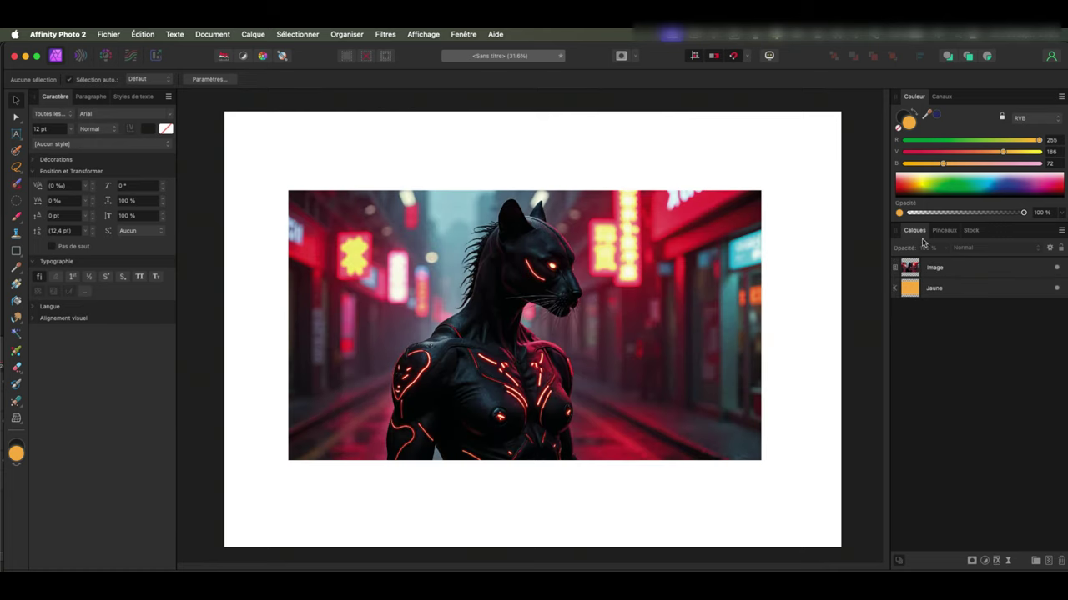
pyautogui.moveTo(910, 267); pyautogui.dragTo(975, 291)
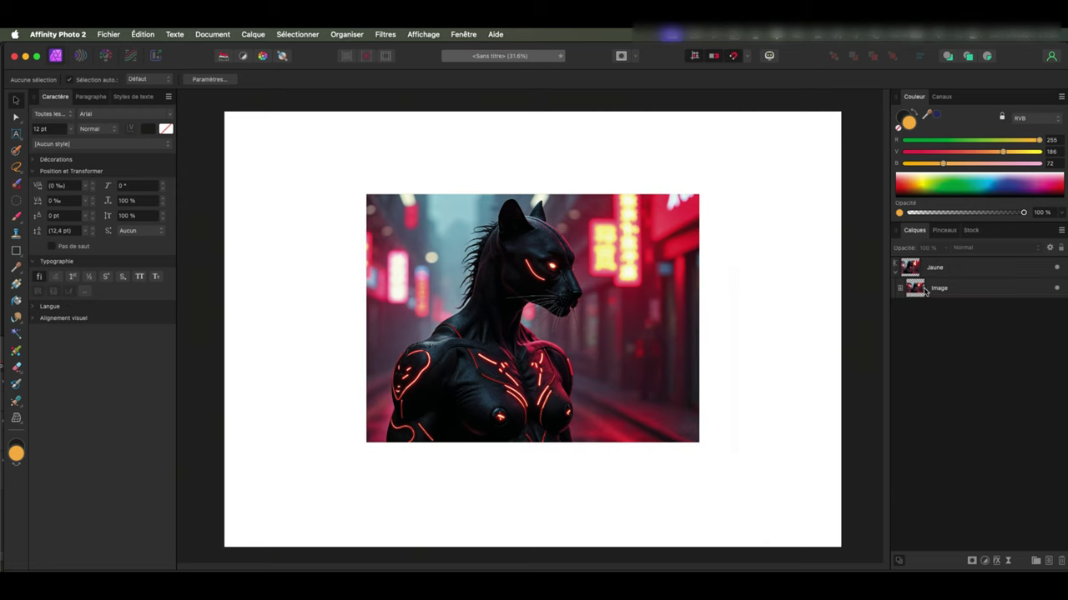
pyautogui.click(926, 290)
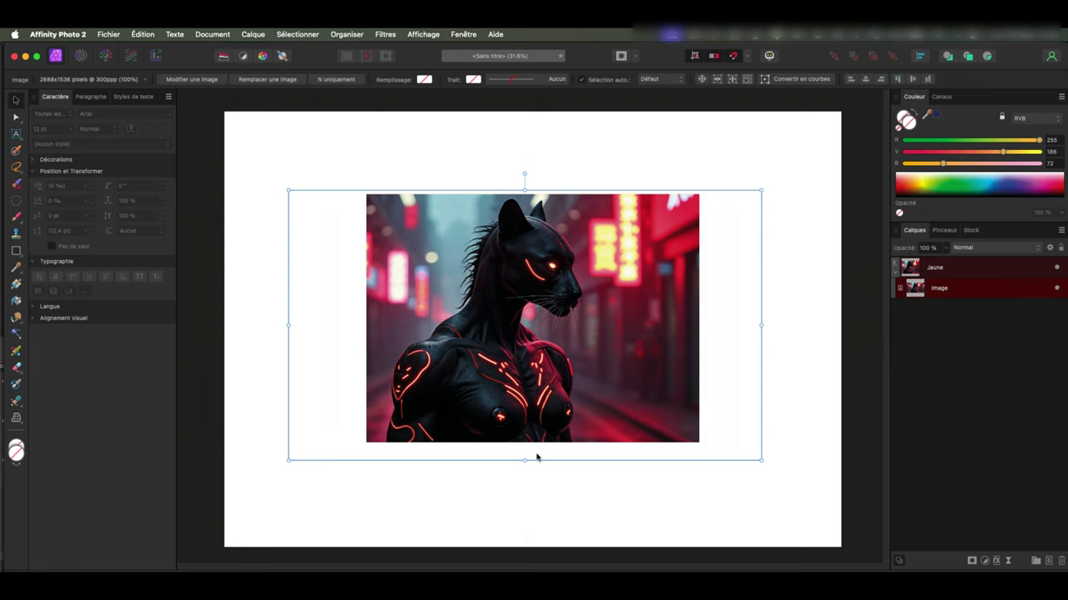
pyautogui.moveTo(528, 469); pyautogui.dragTo(532, 447)
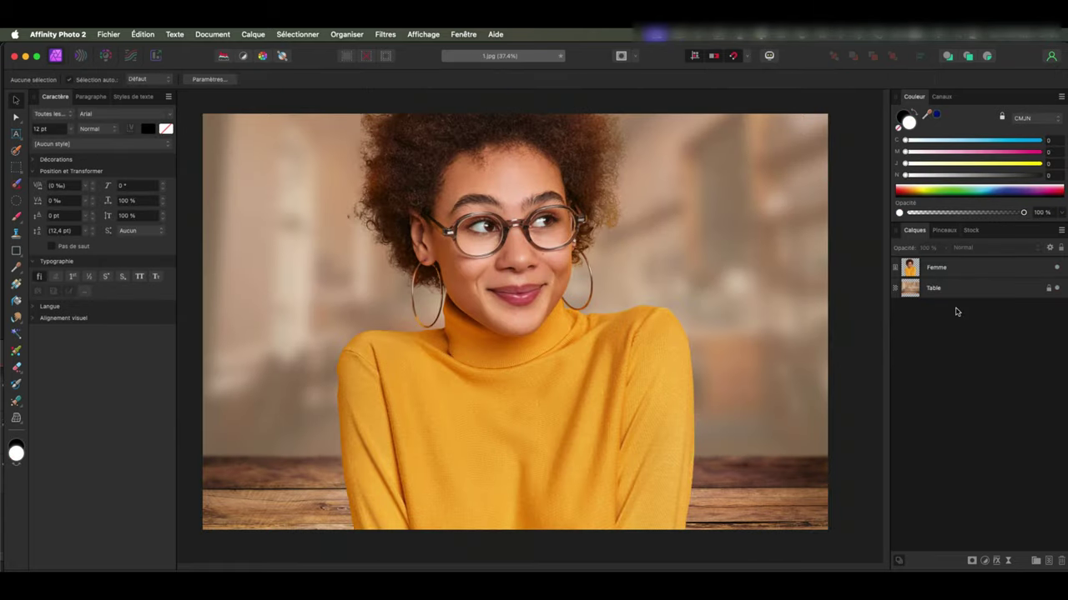
# Step: Add a mask layer and attach it to the Femme layer
pyautogui.click(974, 268)
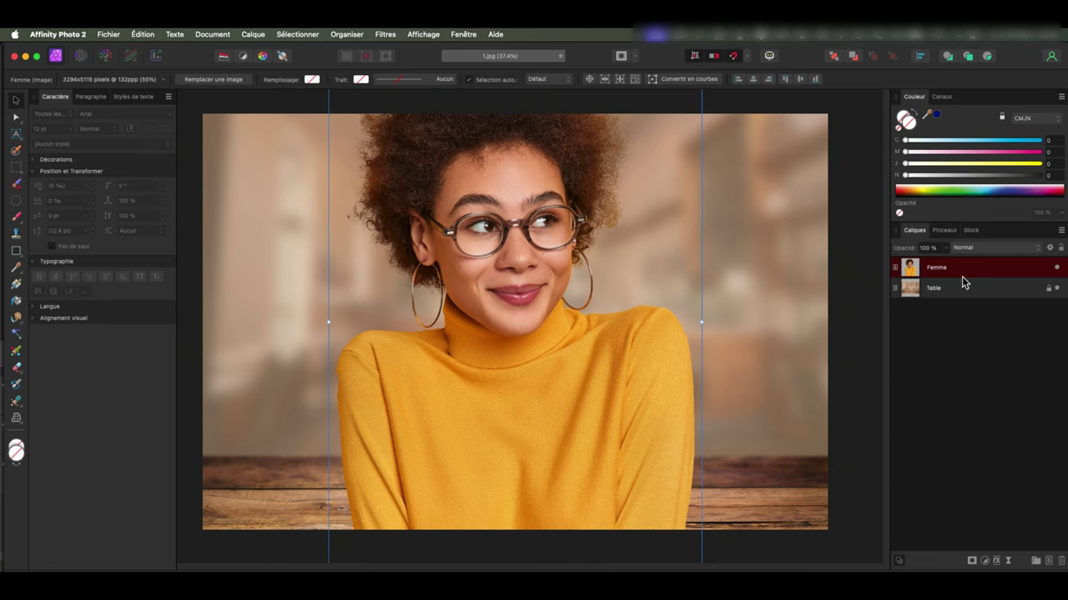
pyautogui.click(972, 558)
pyautogui.moveTo(963, 270)
pyautogui.mouseDown()
pyautogui.moveTo(953, 309)
pyautogui.moveTo(978, 290)
pyautogui.mouseUp()
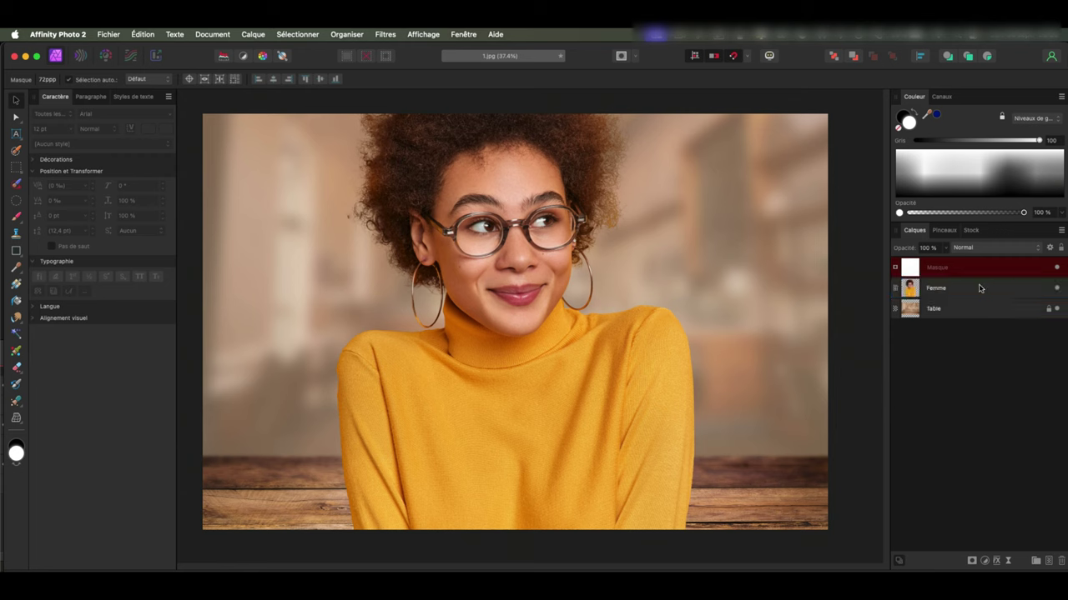
pyautogui.moveTo(979, 290); pyautogui.dragTo(924, 289)
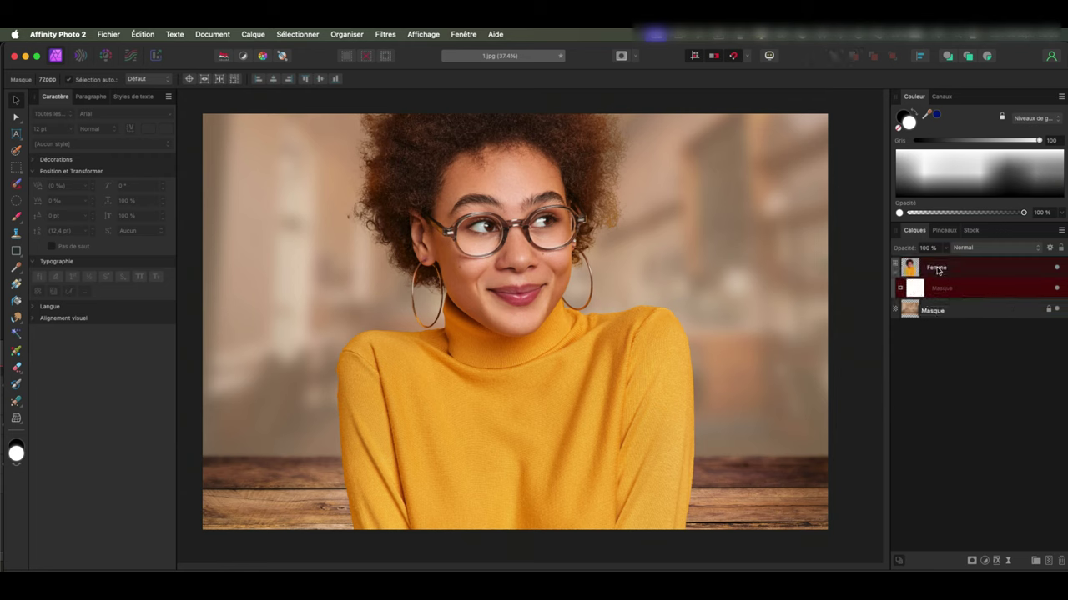
# Step: Marquee the table strip at the bottom and fill that area of the mask with black
pyautogui.click(16, 167)
pyautogui.moveTo(210, 456)
pyautogui.mouseDown()
pyautogui.moveTo(784, 543)
pyautogui.moveTo(859, 543)
pyautogui.mouseUp()
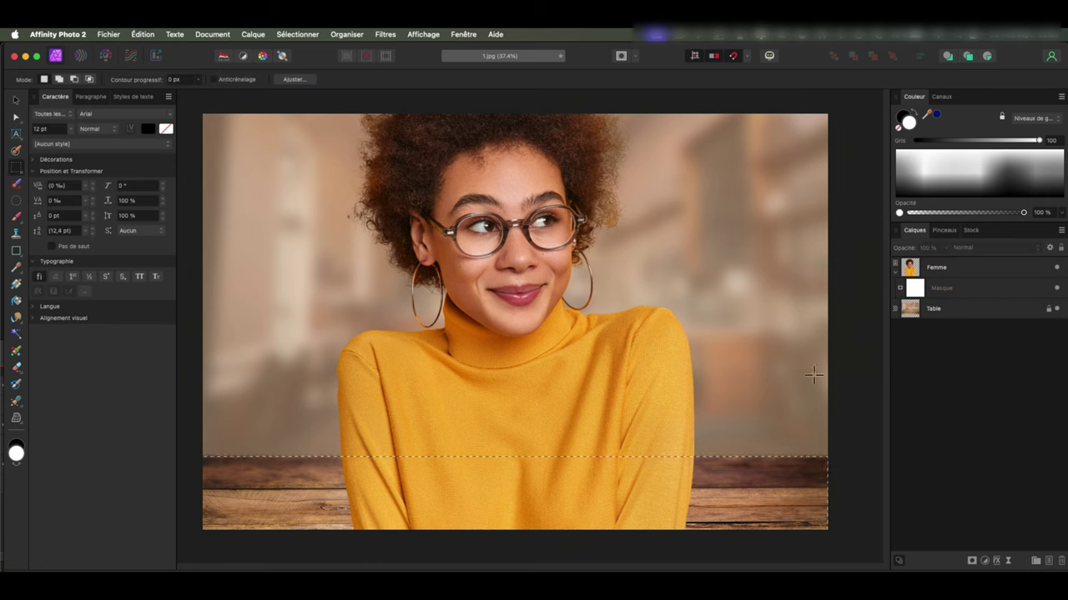
pyautogui.click(941, 288)
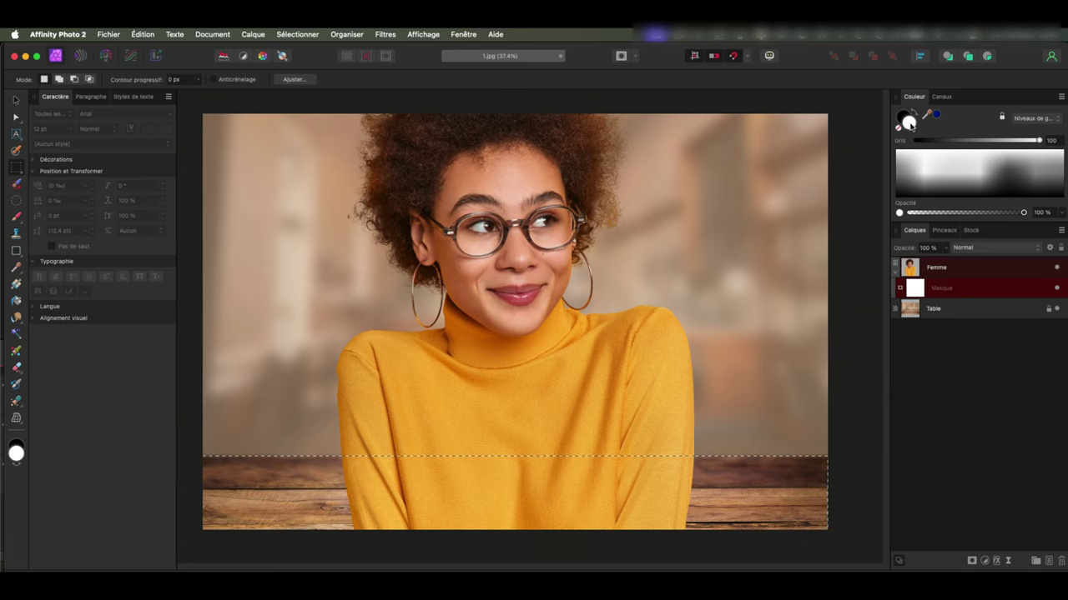
pyautogui.click(905, 117)
pyautogui.hotkey('alt', 'BackSpace')
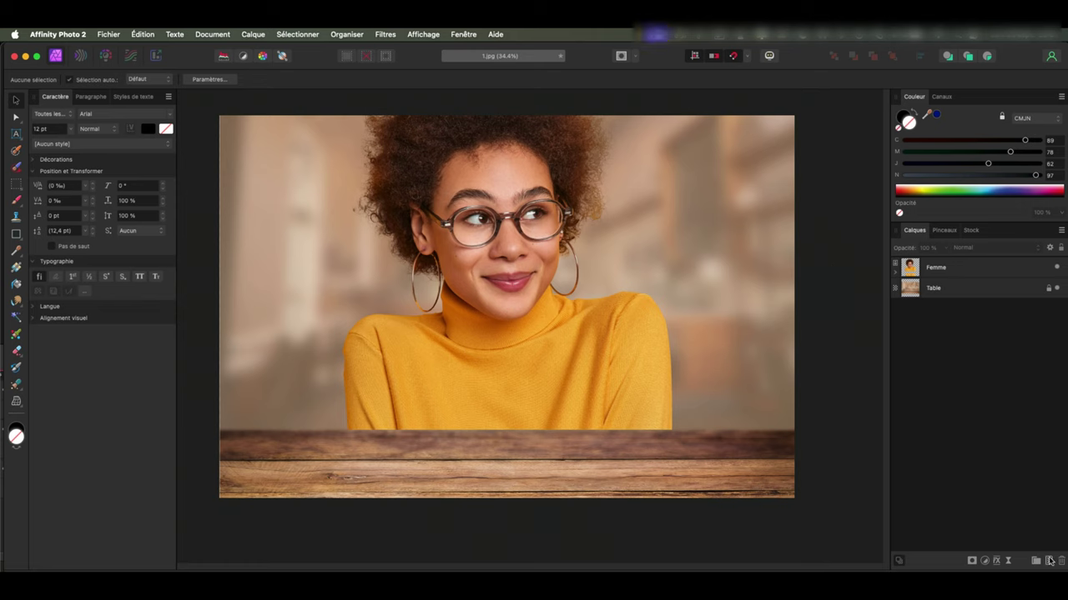
# Step: Create a new pixel layer named Ombre with a mask attached
pyautogui.click(1049, 561)
pyautogui.doubleClick(934, 267)
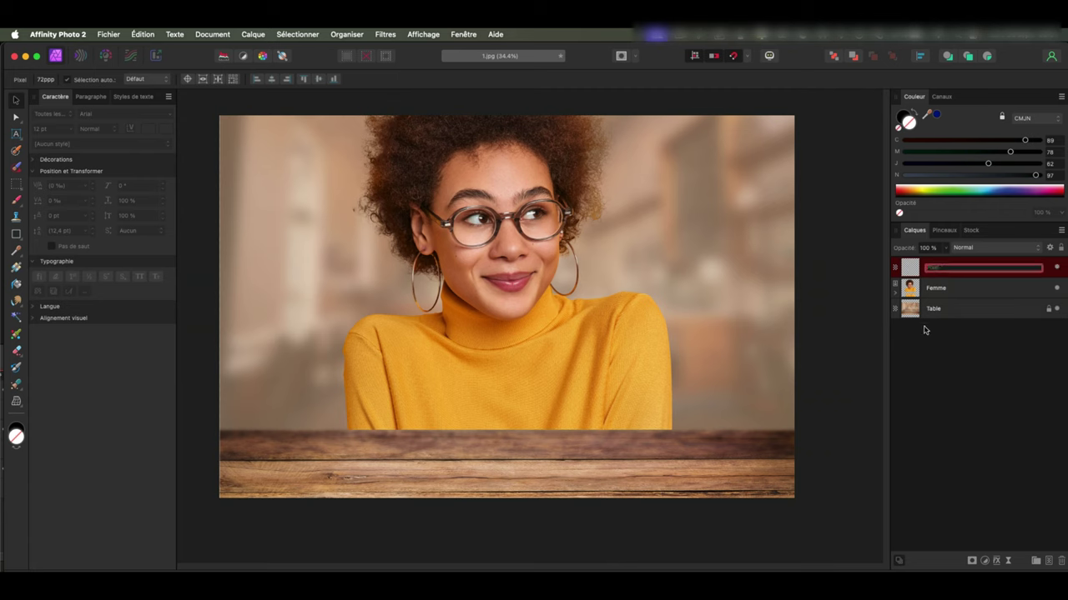
pyautogui.write('Ombre')
pyautogui.press('Return')
pyautogui.click(971, 560)
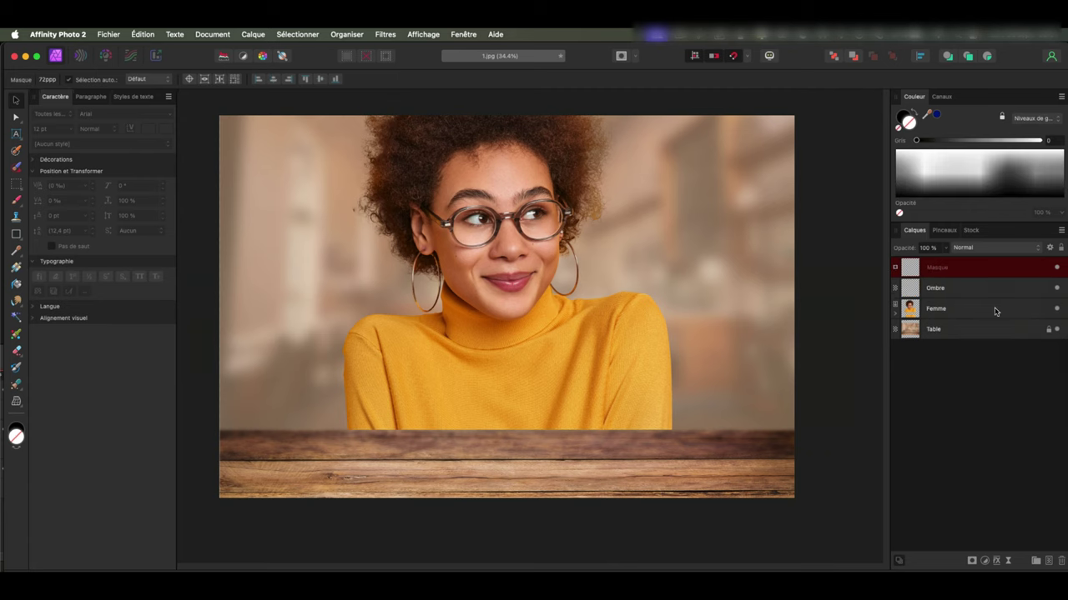
pyautogui.moveTo(974, 266); pyautogui.dragTo(946, 289)
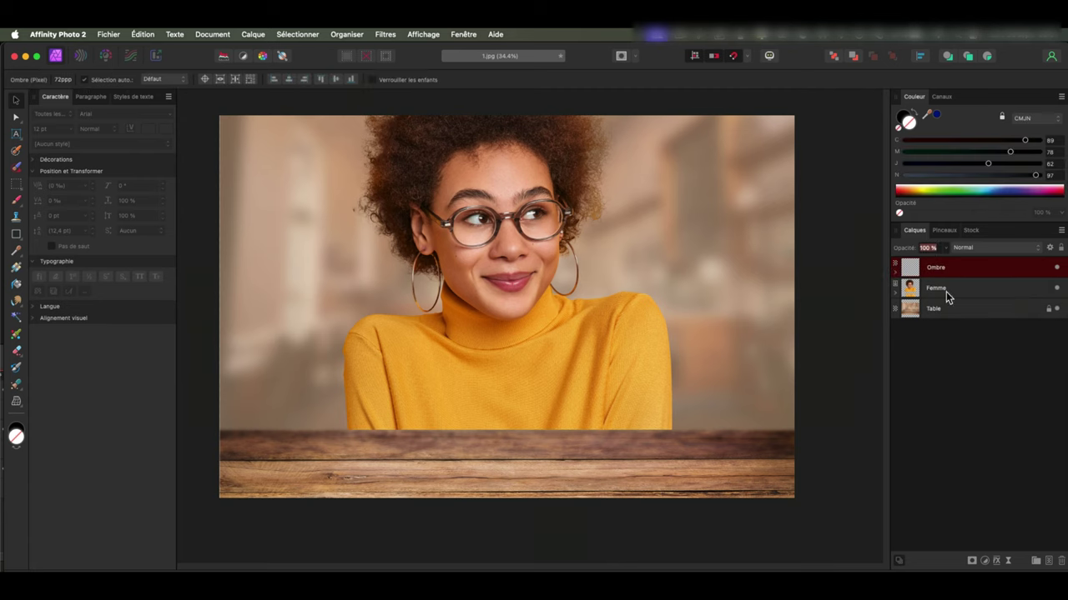
# Step: Set the Ombre layer to 25% opacity with the Produit blend mode
pyautogui.write('25')
pyautogui.press('Return')
pyautogui.click(968, 248)
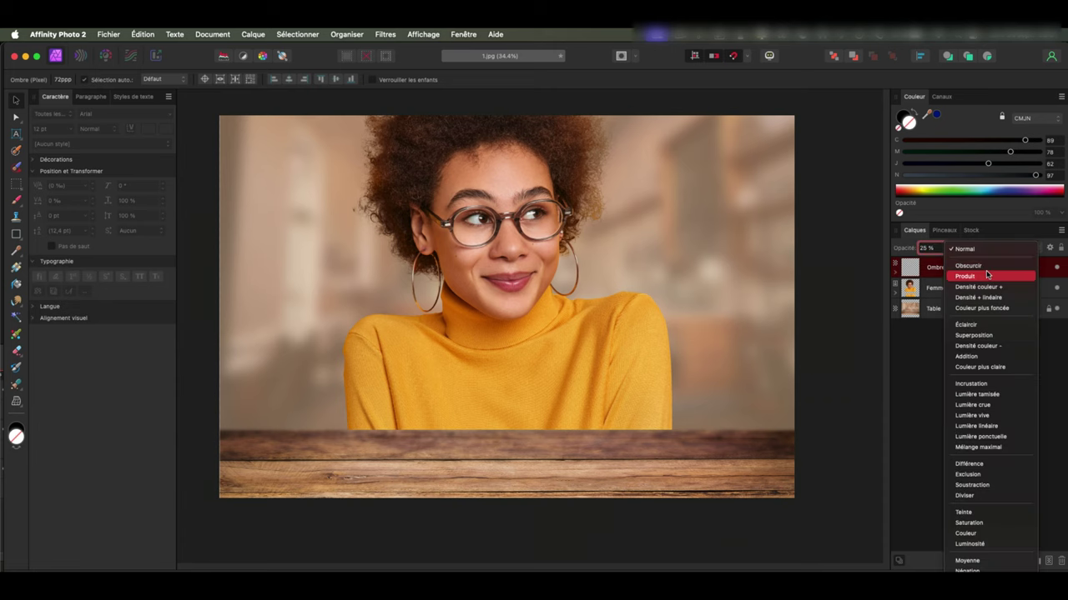
pyautogui.click(987, 275)
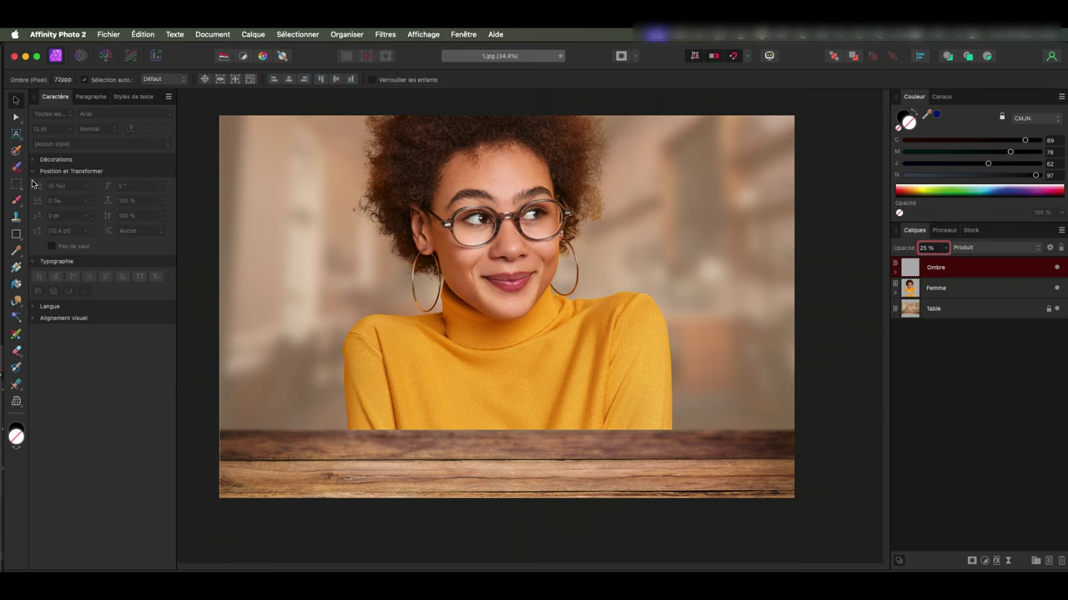
# Step: Paint a dark shadow along the sweater's bottom edge with the Paint Brush
pyautogui.rightClick(16, 200)
pyautogui.click(67, 203)
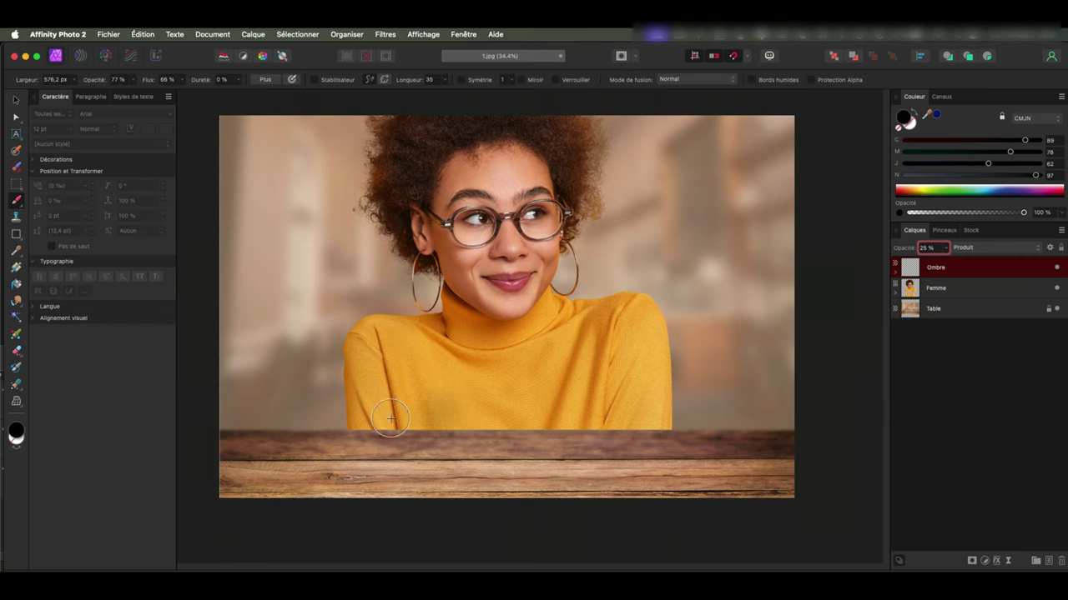
pyautogui.moveTo(390, 418); pyautogui.dragTo(614, 422)
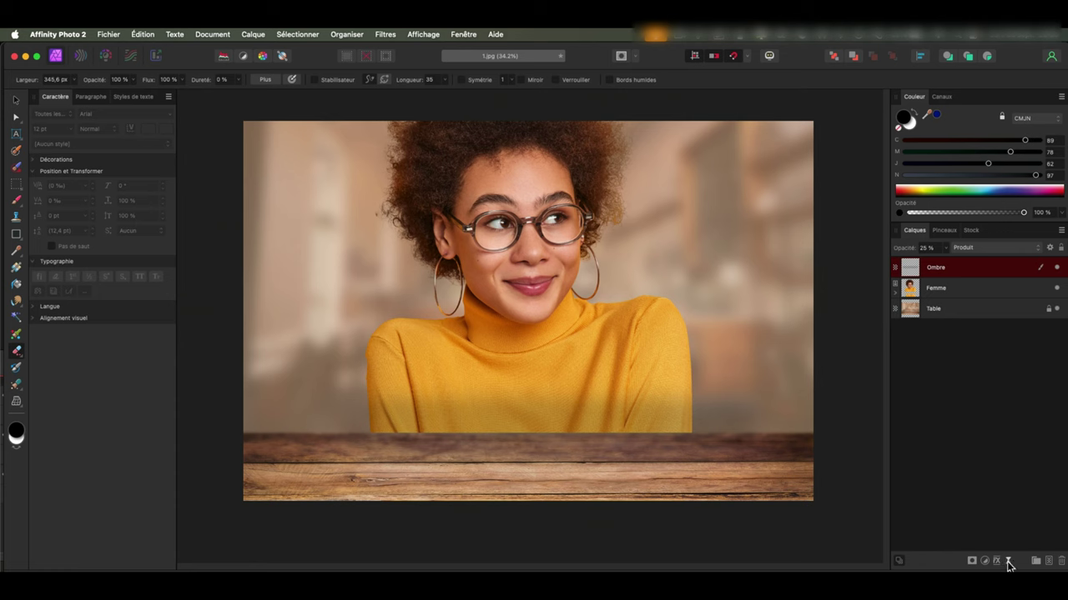
# Step: Add a Flou gaussien live filter nested in Ombre, plus a mask on Ombre
pyautogui.click(1008, 565)
pyautogui.click(985, 106)
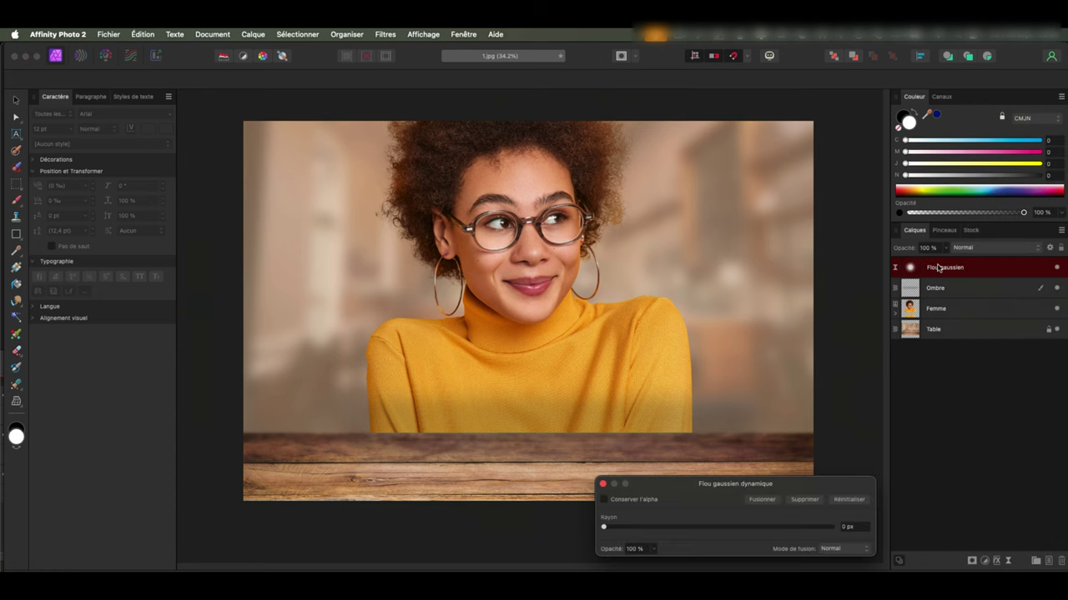
pyautogui.moveTo(938, 267); pyautogui.dragTo(939, 297)
pyautogui.click(951, 268)
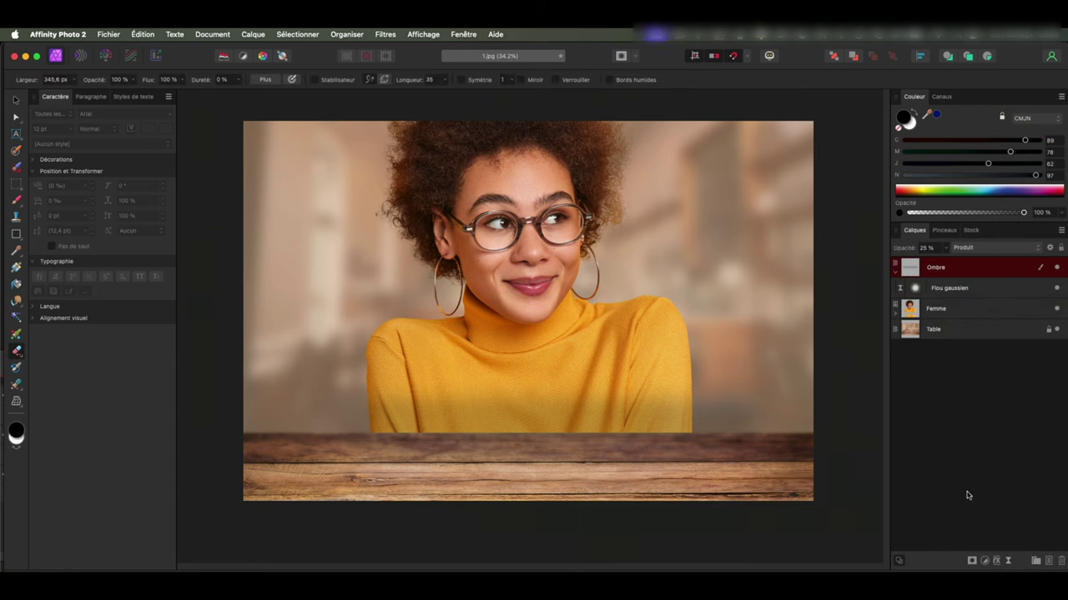
pyautogui.click(971, 561)
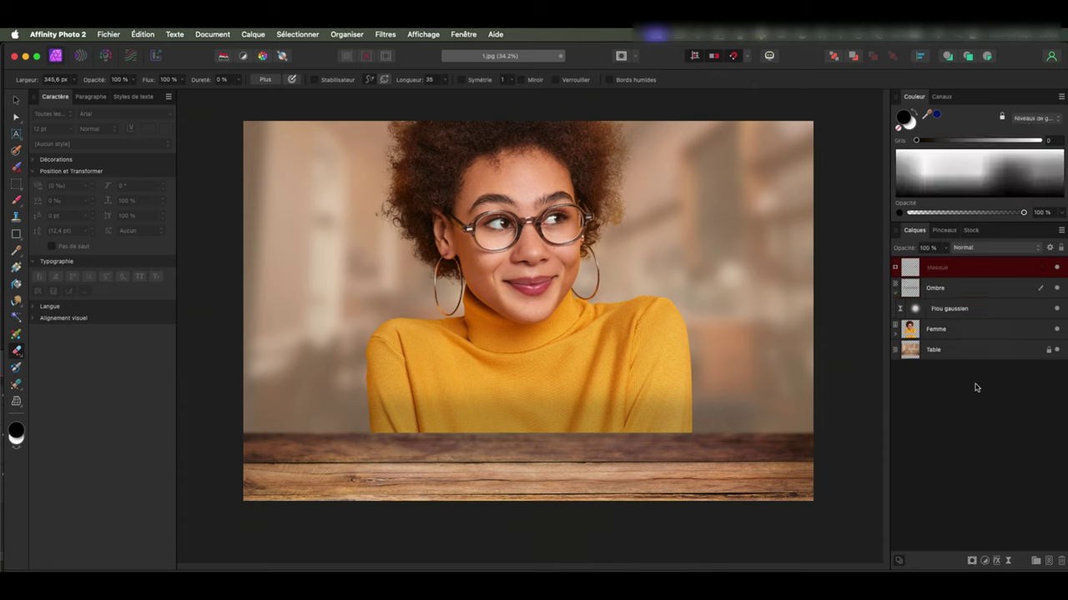
pyautogui.click(945, 310)
# Step: Set the Flou gaussien radius to 180 px
pyautogui.doubleClick(921, 310)
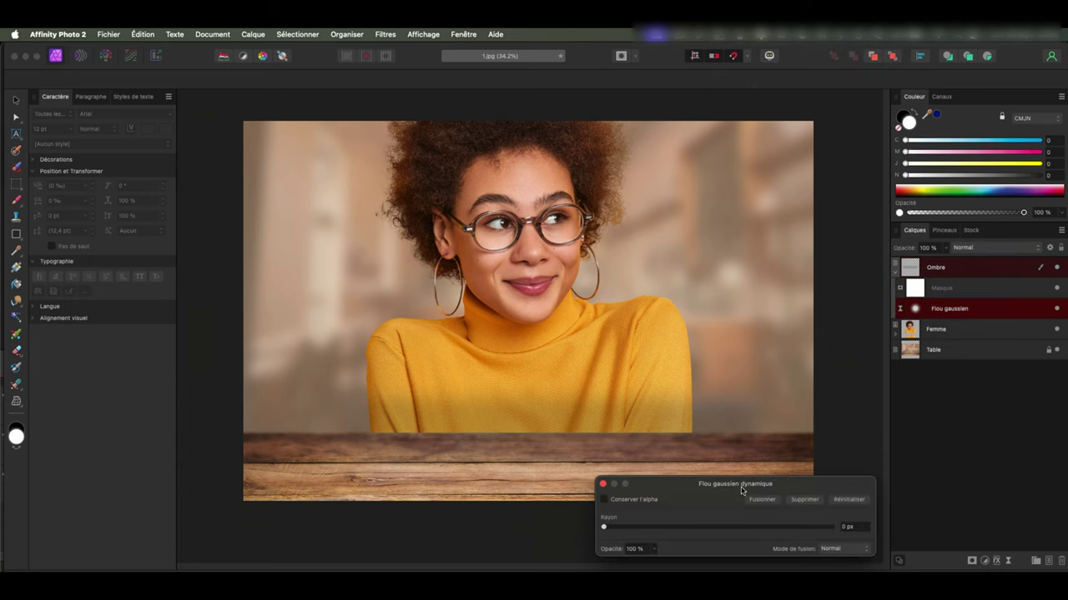
pyautogui.click(847, 526)
pyautogui.write('180')
pyautogui.press('Return')
pyautogui.click(602, 483)
# Step: Hide the shadow over the table by marqueeing that strip on the Ombre mask and deleting it
pyautogui.click(984, 289)
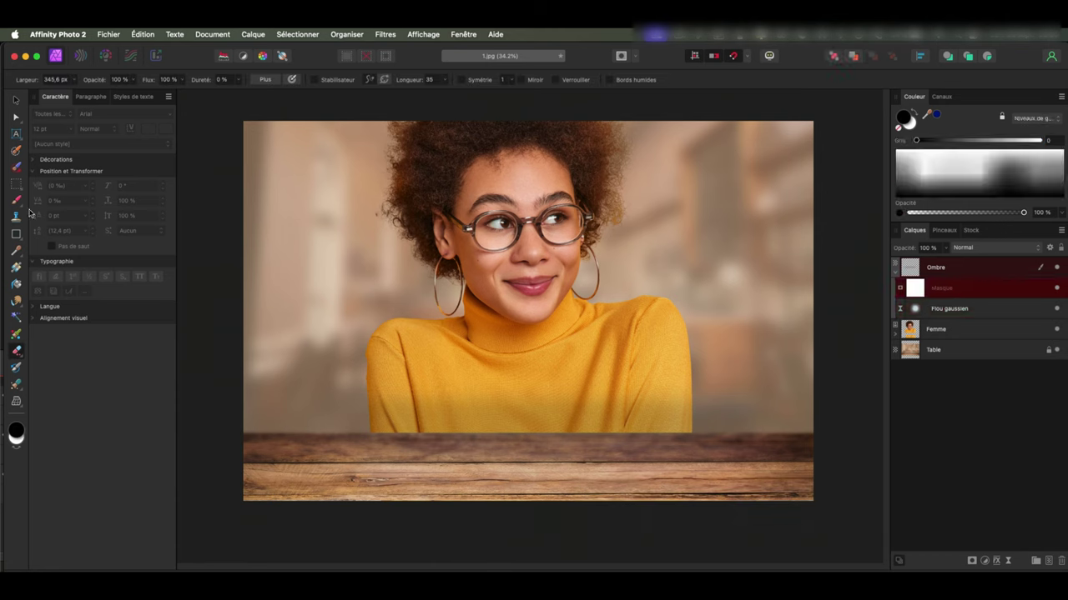
pyautogui.click(17, 185)
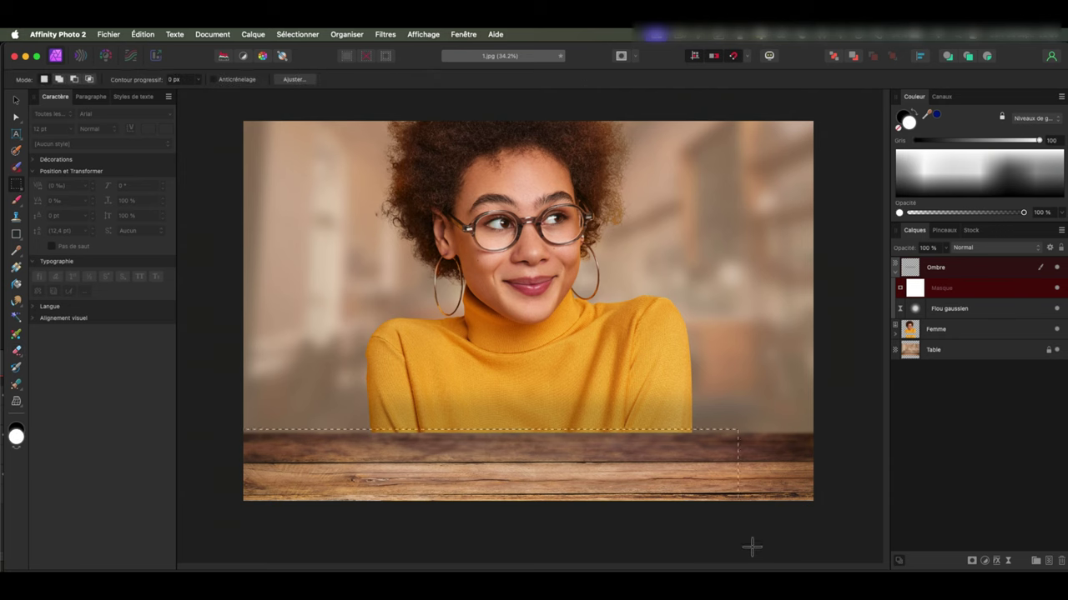
pyautogui.moveTo(242, 431); pyautogui.dragTo(869, 546)
pyautogui.scroll(5, 445, 434)
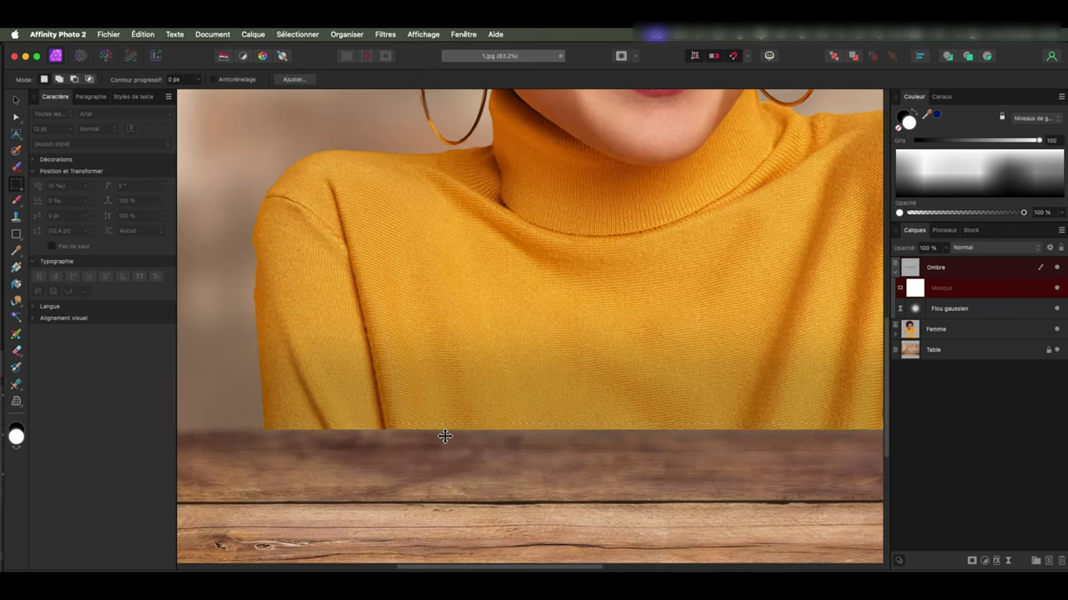
pyautogui.press('Delete')
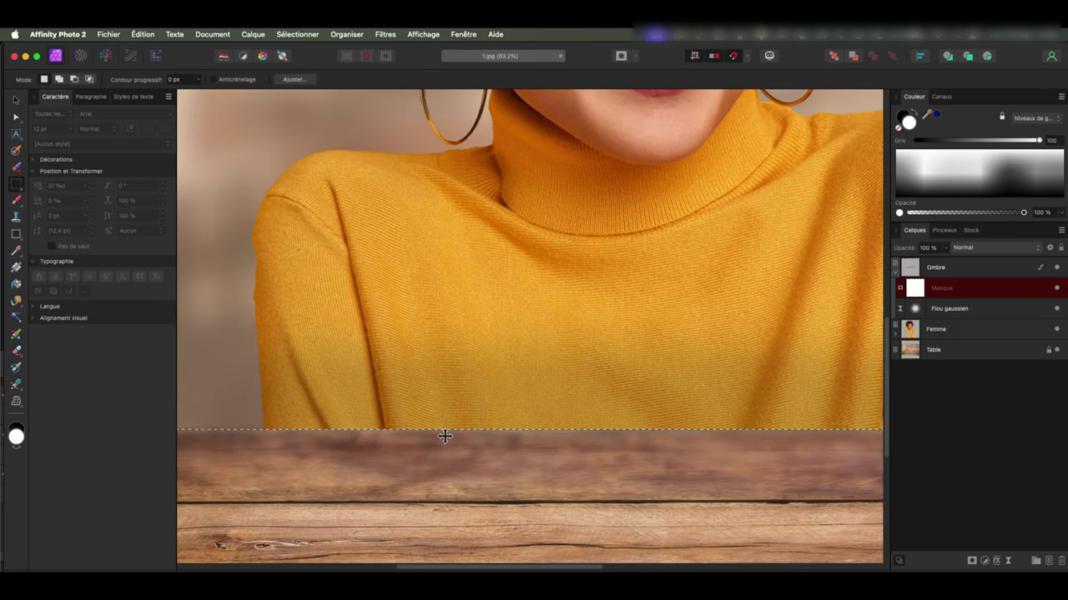
pyautogui.scroll(-3, 534, 410)
pyautogui.scroll(-3, 486, 447)
pyautogui.scroll(1, 487, 448)
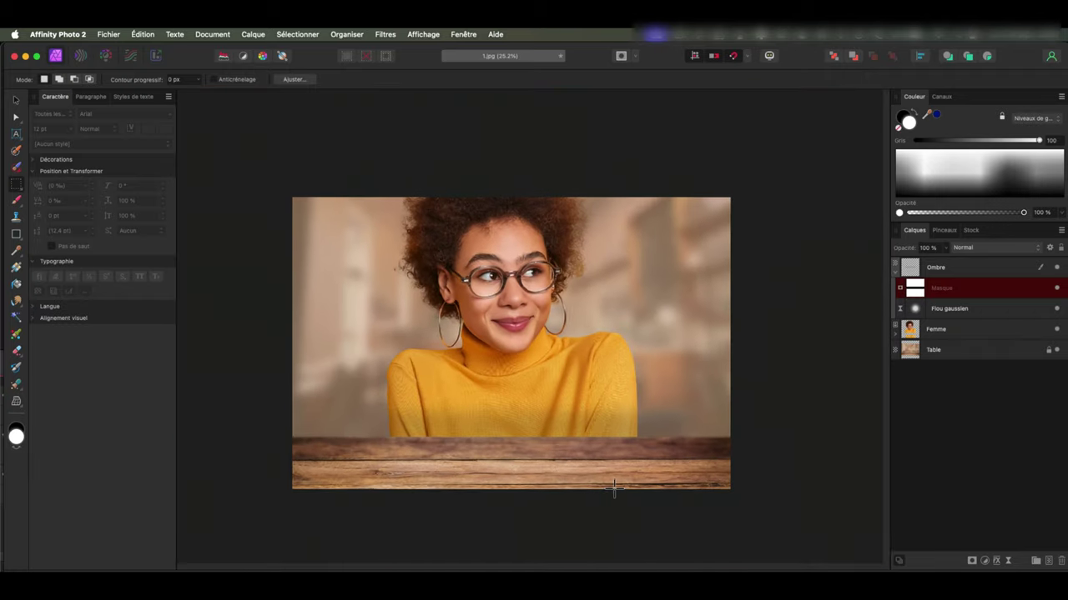
pyautogui.scroll(1, 500, 450)
pyautogui.scroll(1, 534, 442)
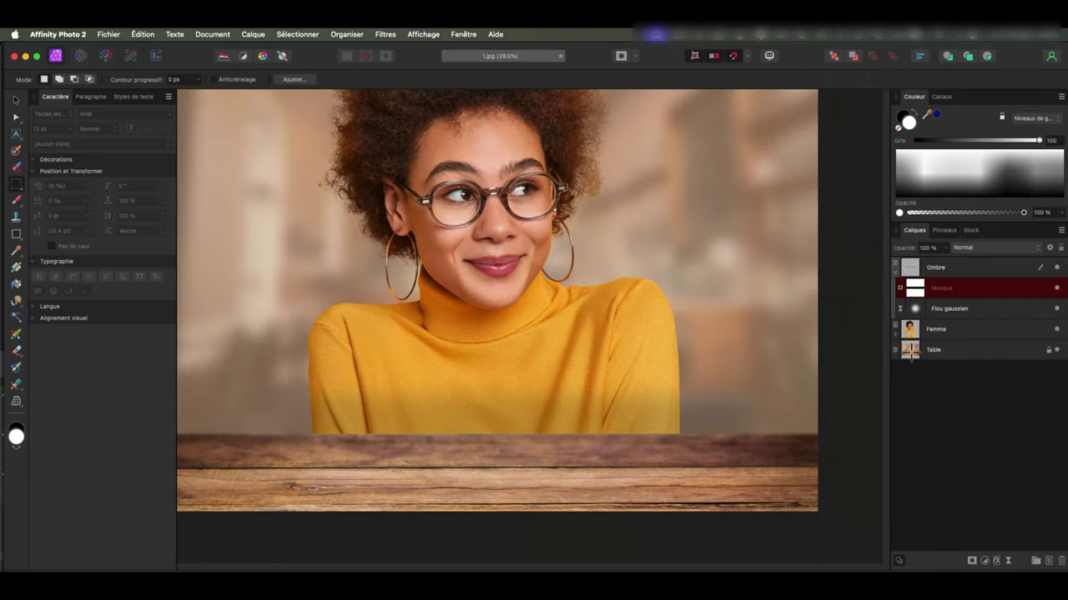
# Step: Prepare the brush for mask painting with lowered flow and white as the colour
pyautogui.press('b')
pyautogui.press('x')
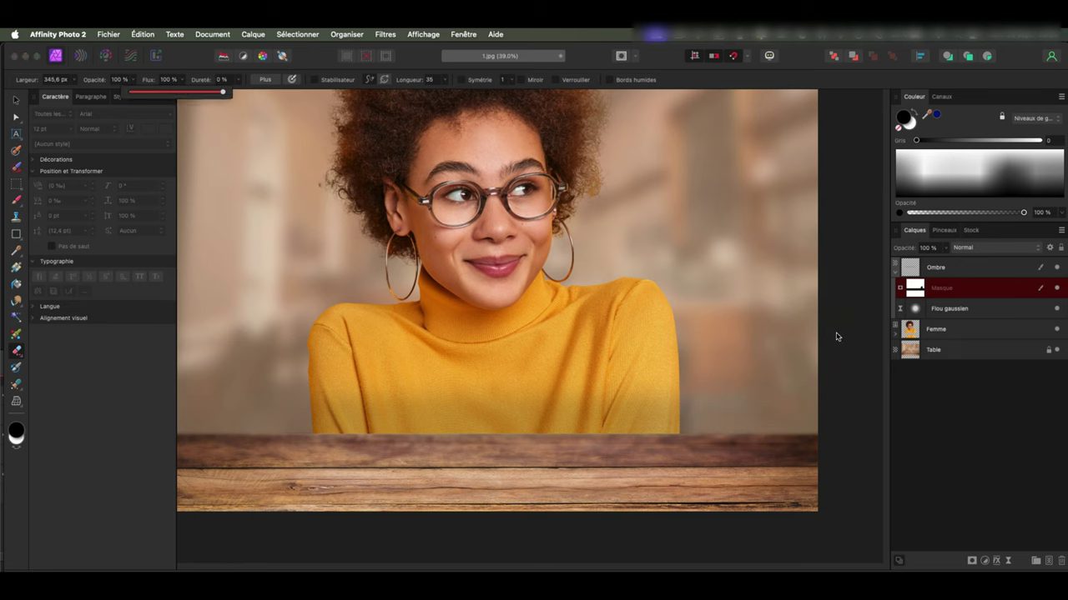
pyautogui.click(182, 80)
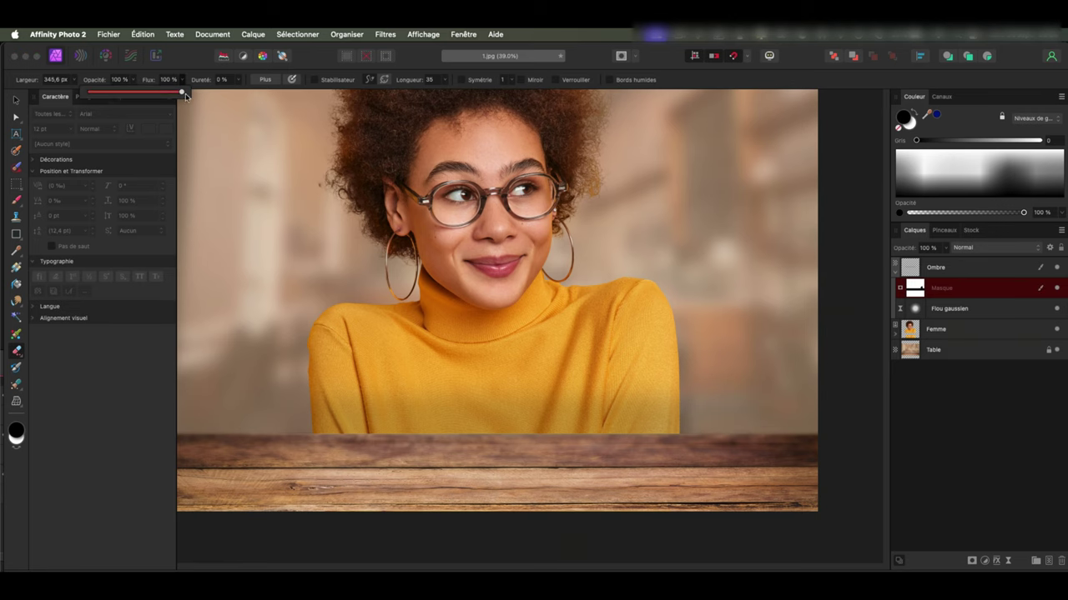
pyautogui.moveTo(184, 93); pyautogui.dragTo(127, 94)
pyautogui.press('x')
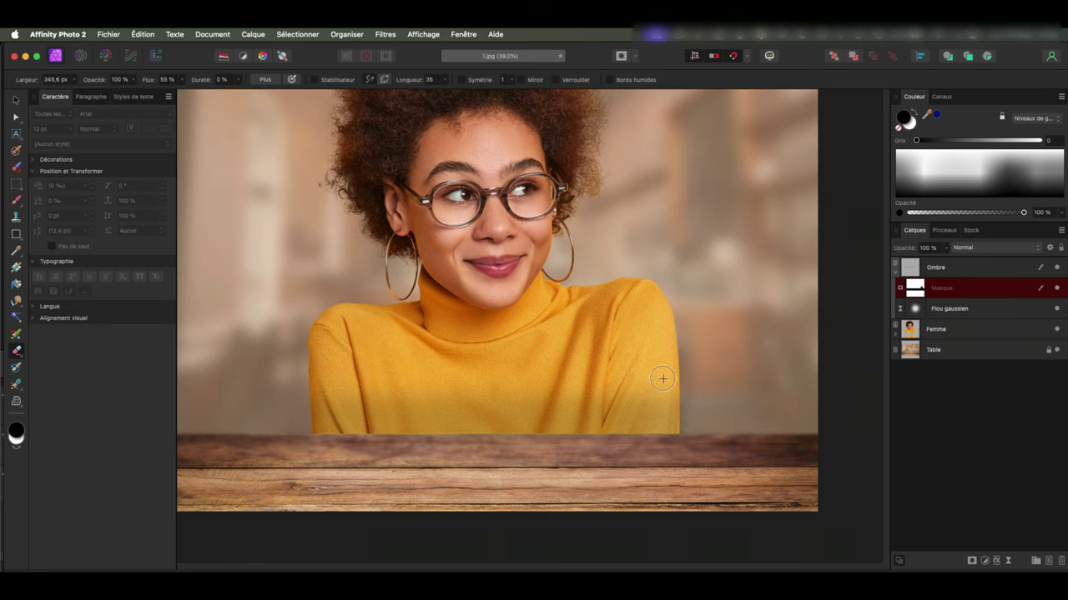
pyautogui.scroll(-3, 708, 398)
pyautogui.press('z')
pyautogui.scroll(2, 728, 369)
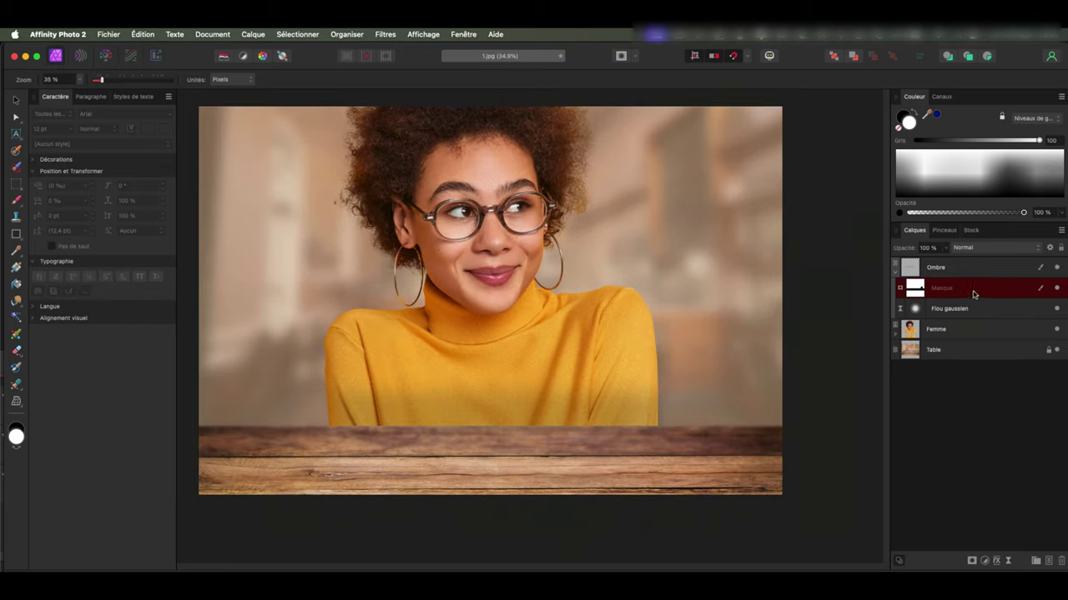
# Step: Reopen the blur filter settings on Ombre, then close them and deselect
pyautogui.click(971, 271)
pyautogui.doubleClick(915, 310)
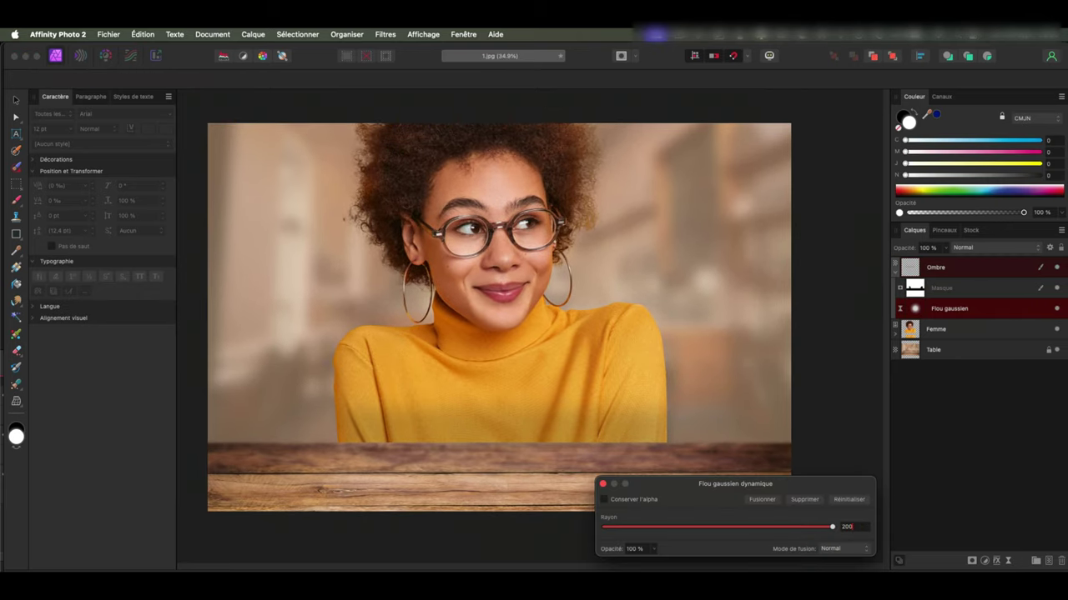
pyautogui.click(838, 417)
pyautogui.hscroll(-2, 840, 394)
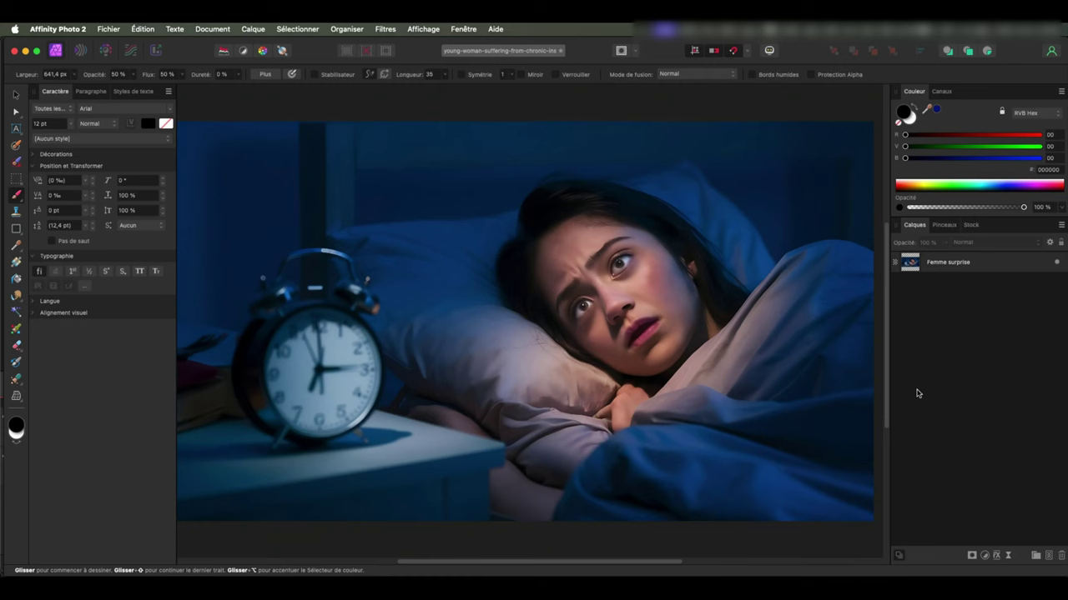
# Step: Nest a Luminosité/Contraste adjustment in Femme surprise at 18% brightness and 9% contrast, then add a mask
pyautogui.click(987, 554)
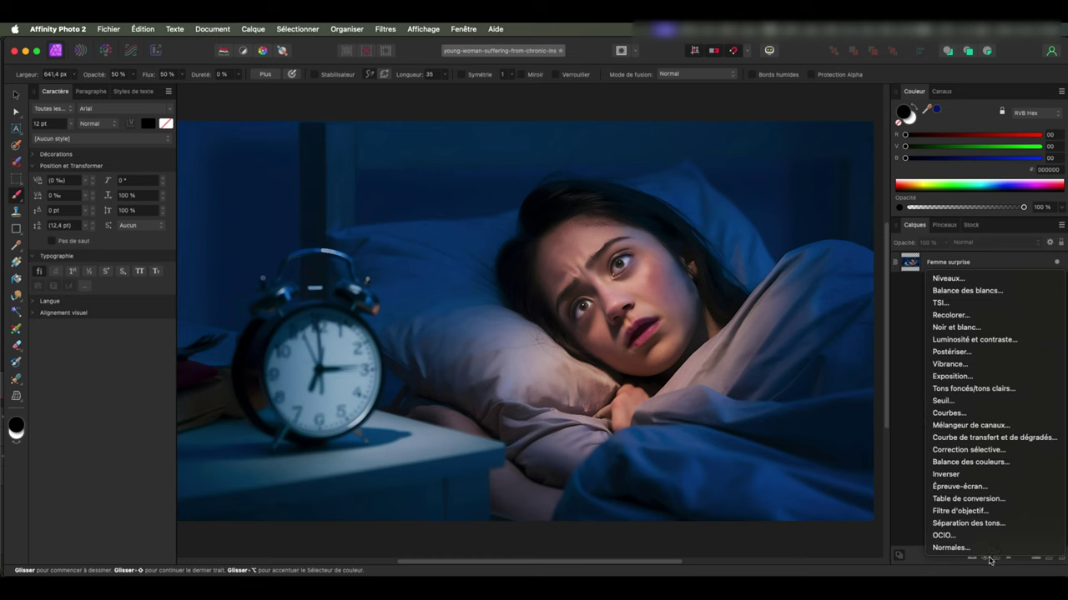
pyautogui.click(984, 342)
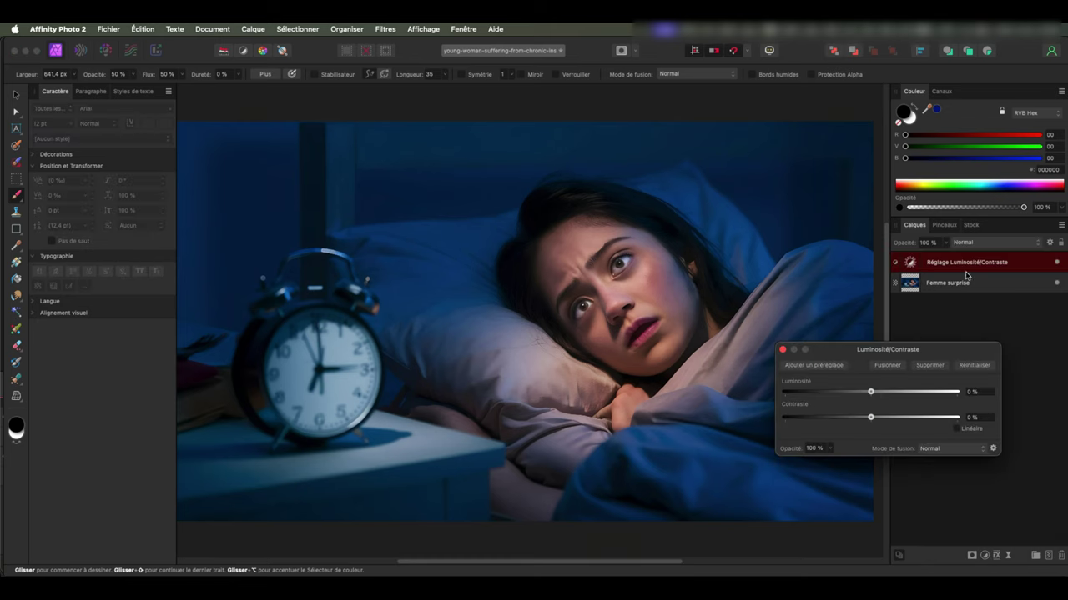
pyautogui.moveTo(974, 261); pyautogui.dragTo(971, 285)
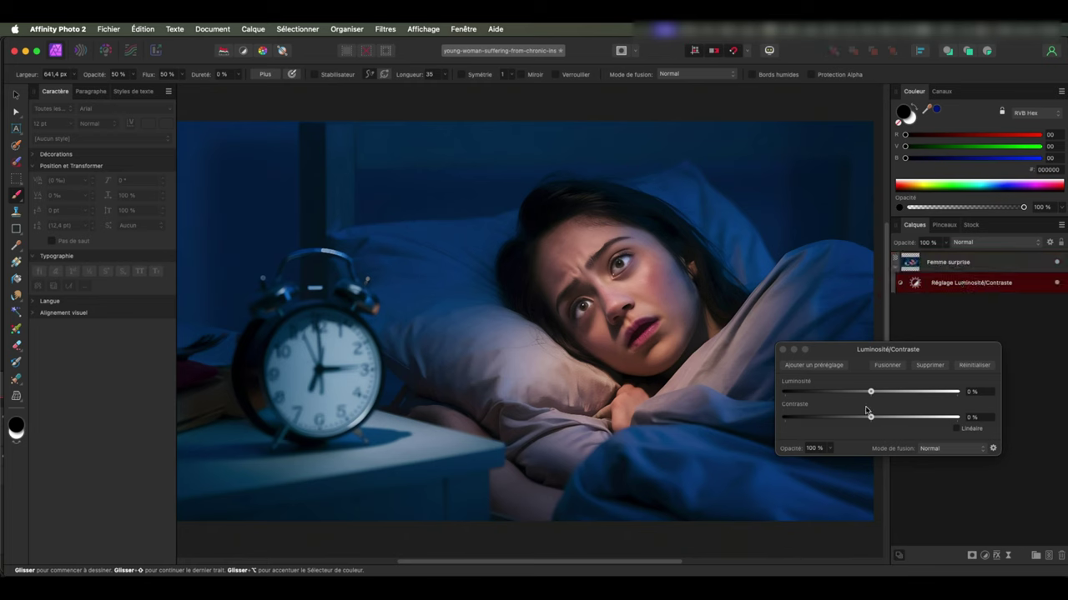
pyautogui.moveTo(871, 391)
pyautogui.mouseDown()
pyautogui.moveTo(886, 392)
pyautogui.moveTo(880, 418)
pyautogui.mouseUp()
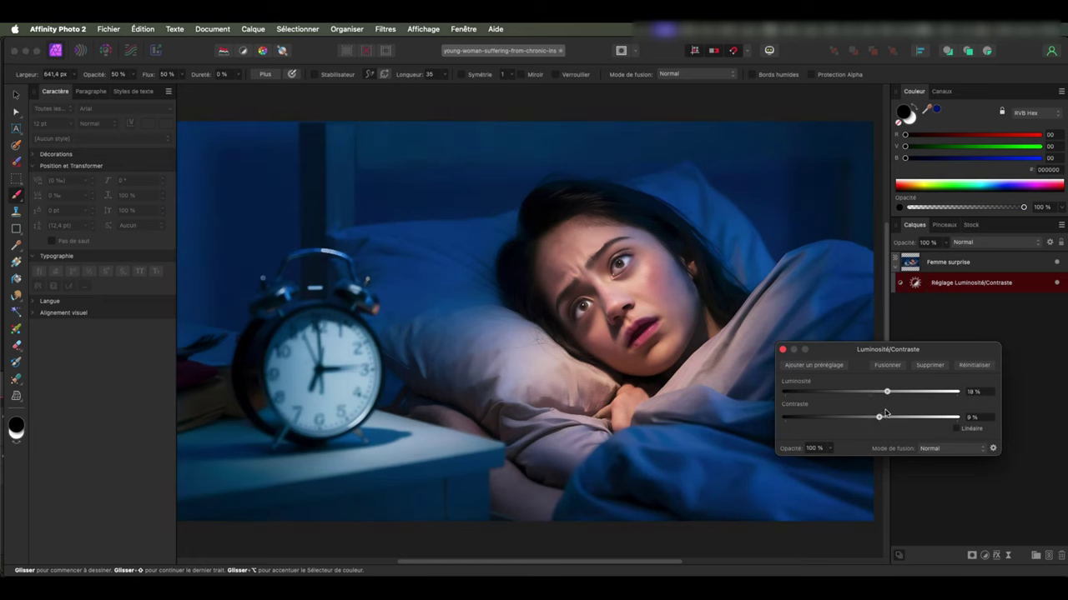
pyautogui.click(783, 349)
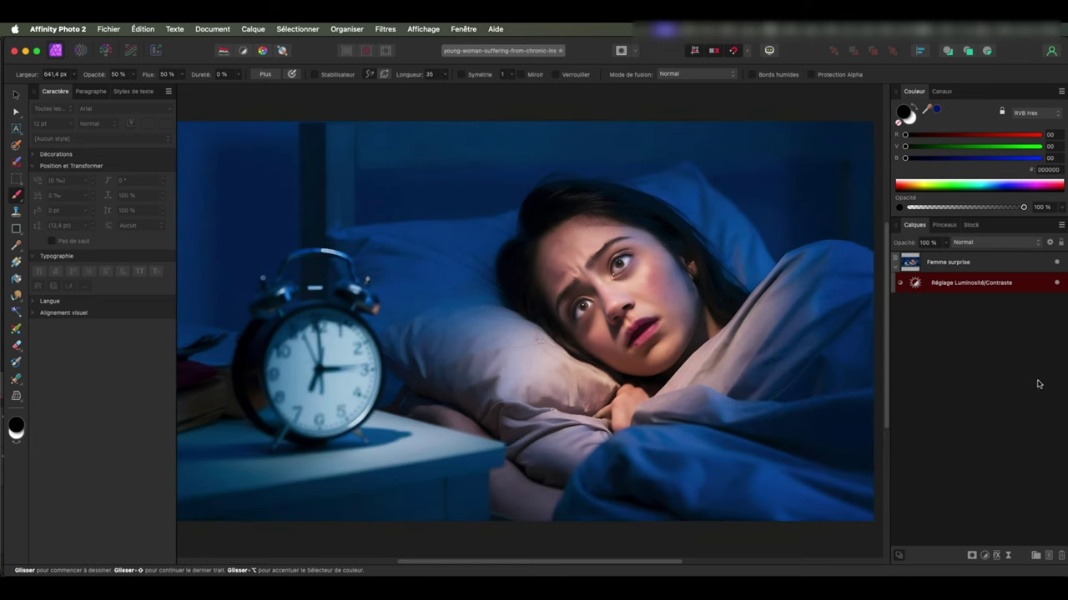
pyautogui.click(972, 556)
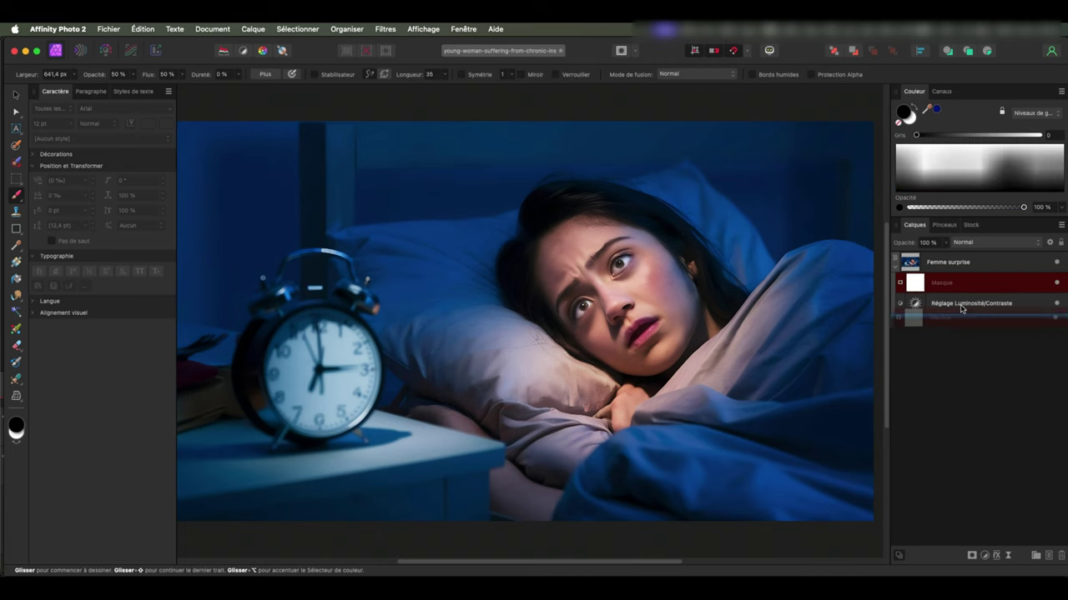
# Step: Nest the mask inside the Luminosité/Contraste adjustment and zoom in on the nose and mouth
pyautogui.moveTo(962, 280); pyautogui.dragTo(987, 311)
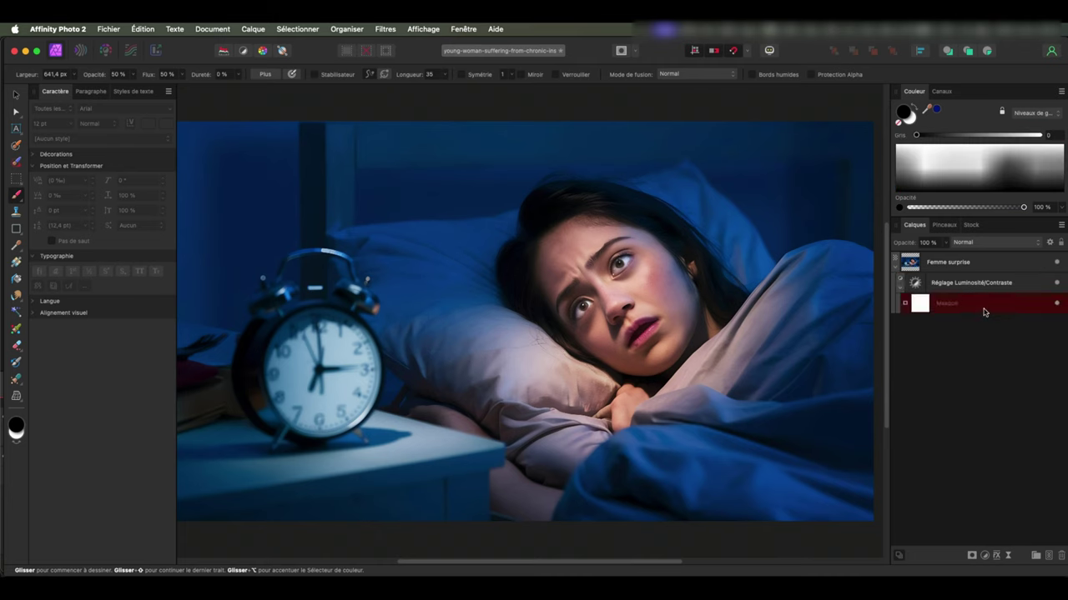
pyautogui.press('h')
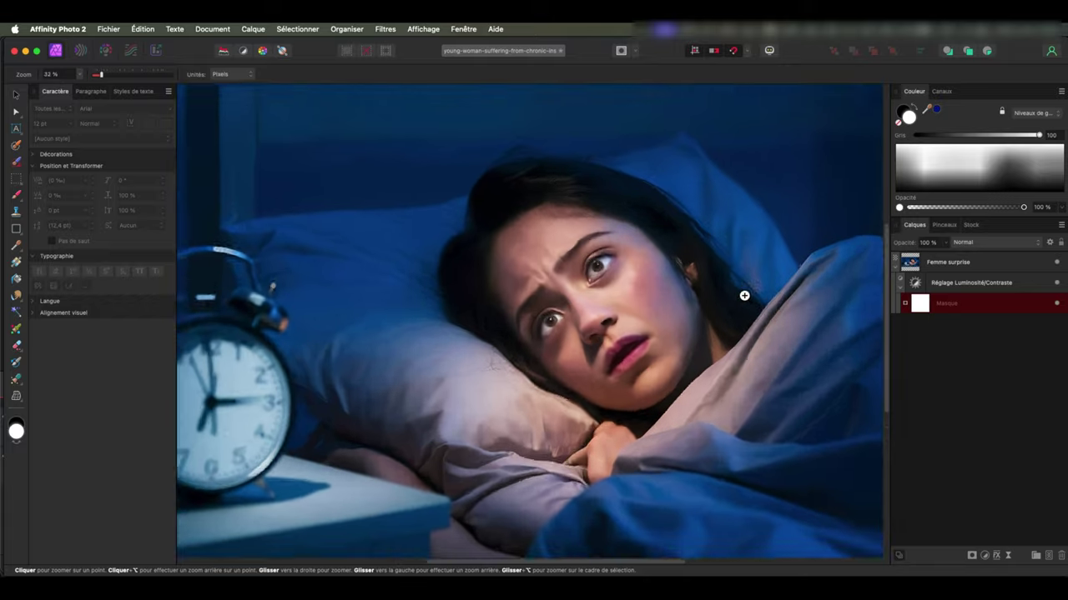
pyautogui.scroll(5, 742, 291)
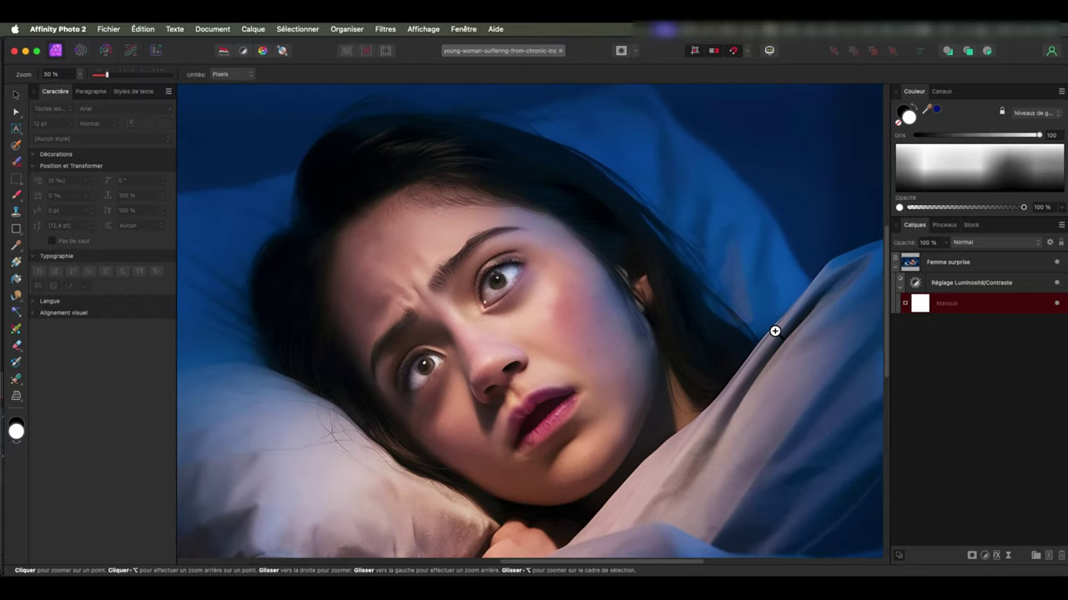
pyautogui.press('b')
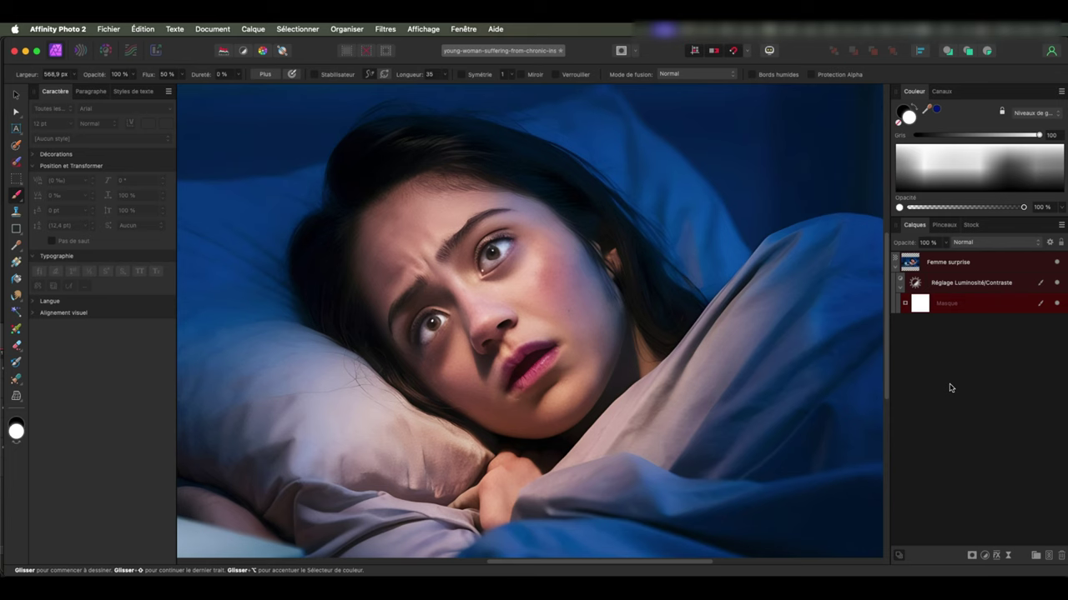
pyautogui.hscroll(2, 776, 291)
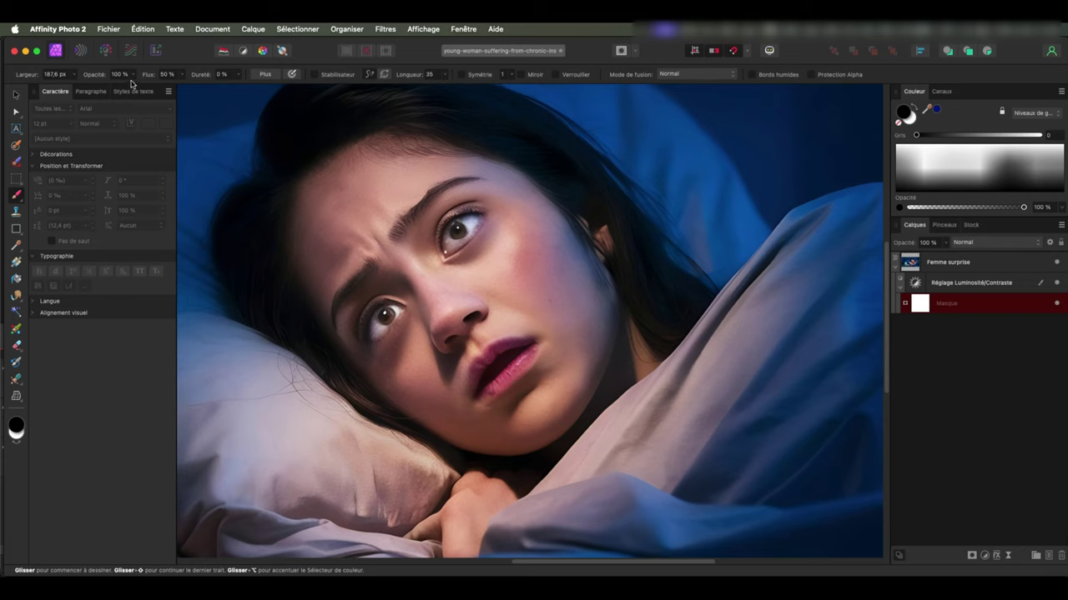
pyautogui.write('8')
pyautogui.write('z')
pyautogui.click(508, 303)
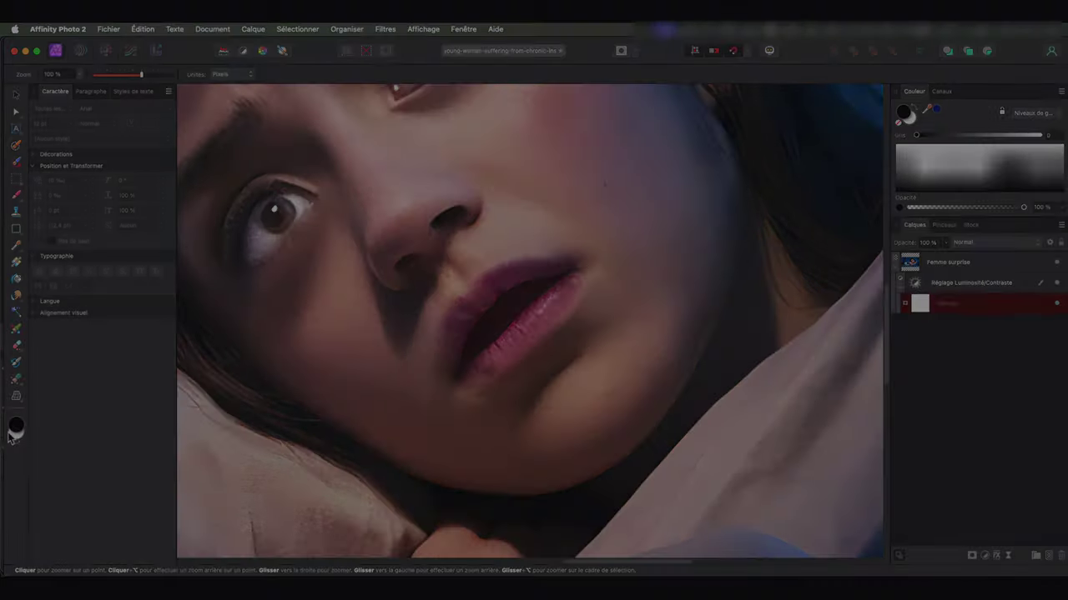
# Step: Size the brush, switch to white and paint the mask along the cheek edge
pyautogui.click(10, 438)
pyautogui.press('b')
pyautogui.press('x')
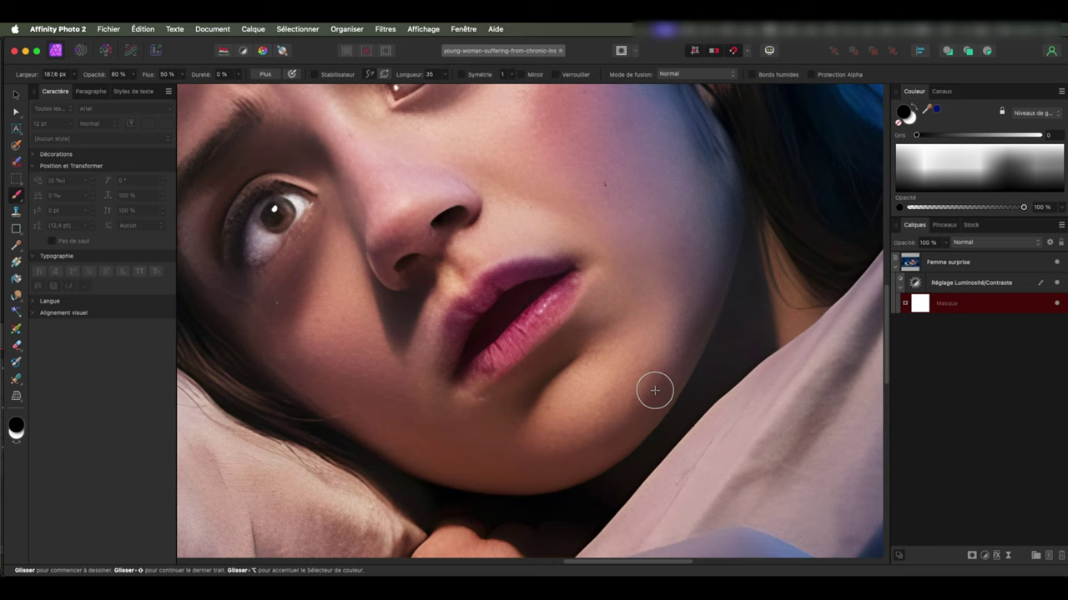
pyautogui.moveTo(656, 386)
pyautogui.mouseDown()
pyautogui.moveTo(664, 391)
pyautogui.moveTo(648, 367)
pyautogui.mouseUp()
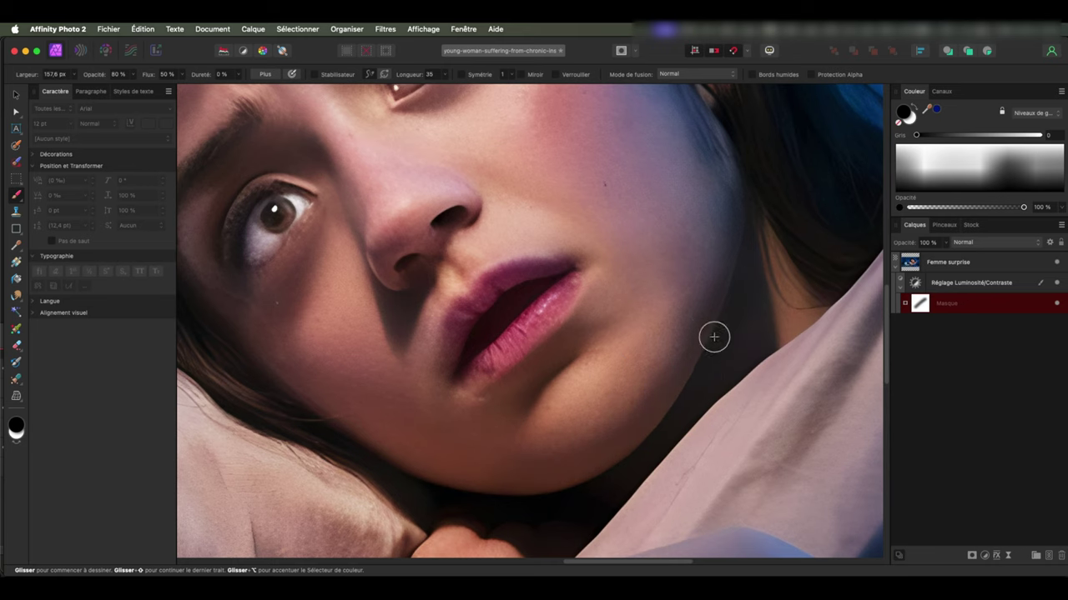
pyautogui.press('x')
pyautogui.press('x')
pyautogui.scroll(3, 695, 341)
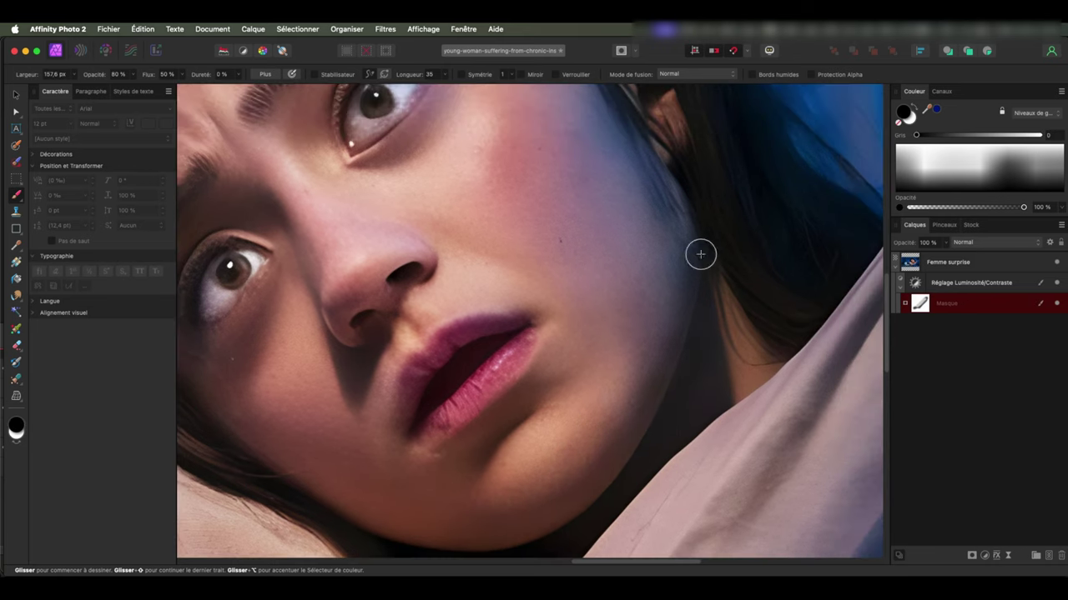
pyautogui.scroll(5, 686, 333)
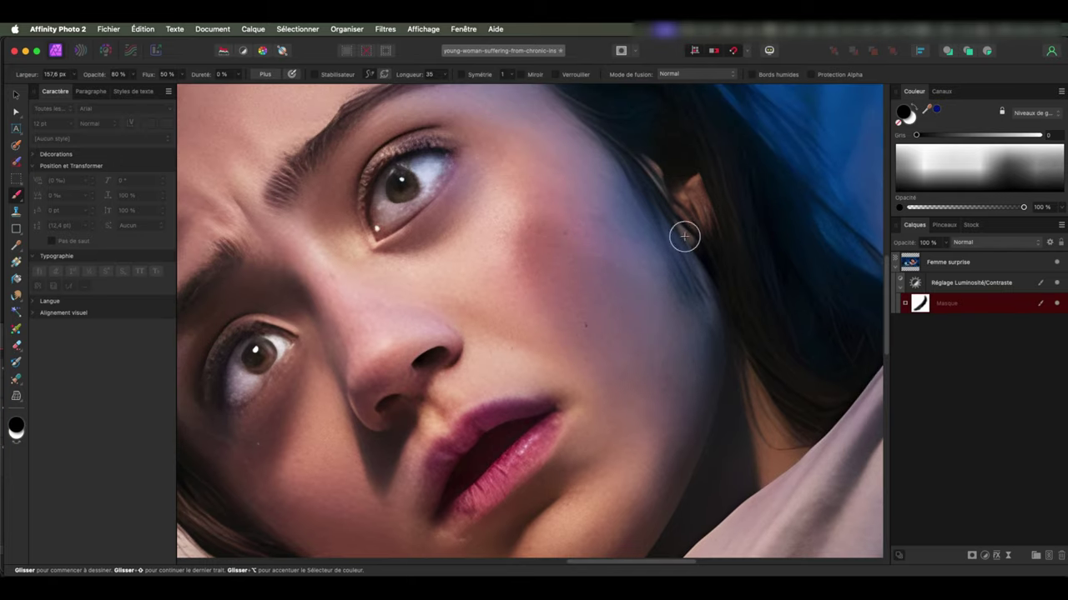
pyautogui.moveTo(684, 231); pyautogui.dragTo(593, 281)
pyautogui.scroll(-2, 803, 319)
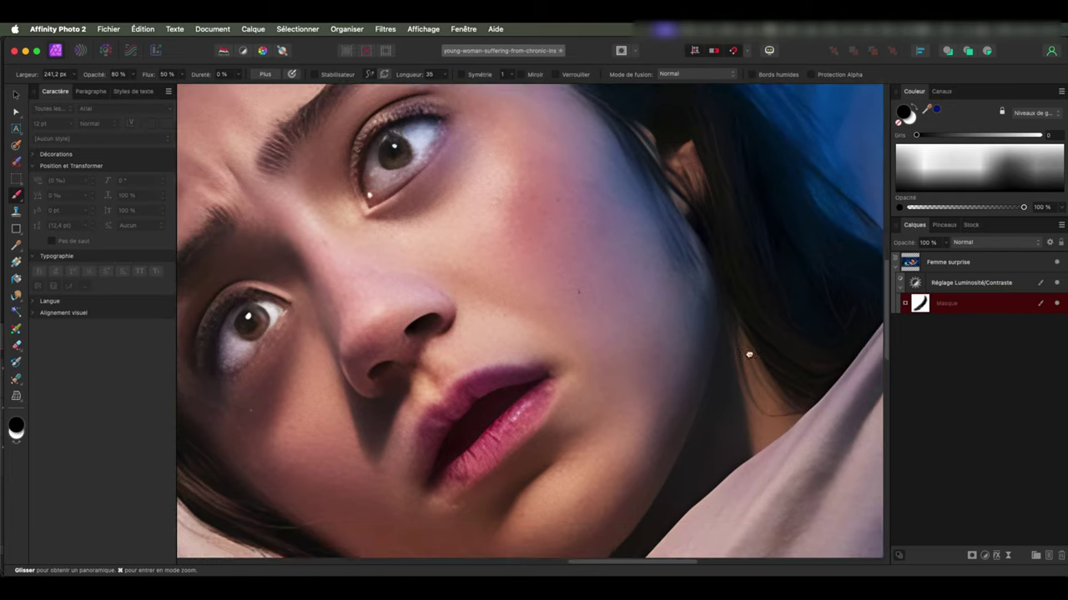
pyautogui.scroll(-5, 746, 353)
# Step: Resize the brush to about 90 px, zoom out to the whole photo, then back in on the face
pyautogui.write('8')
pyautogui.write('50')
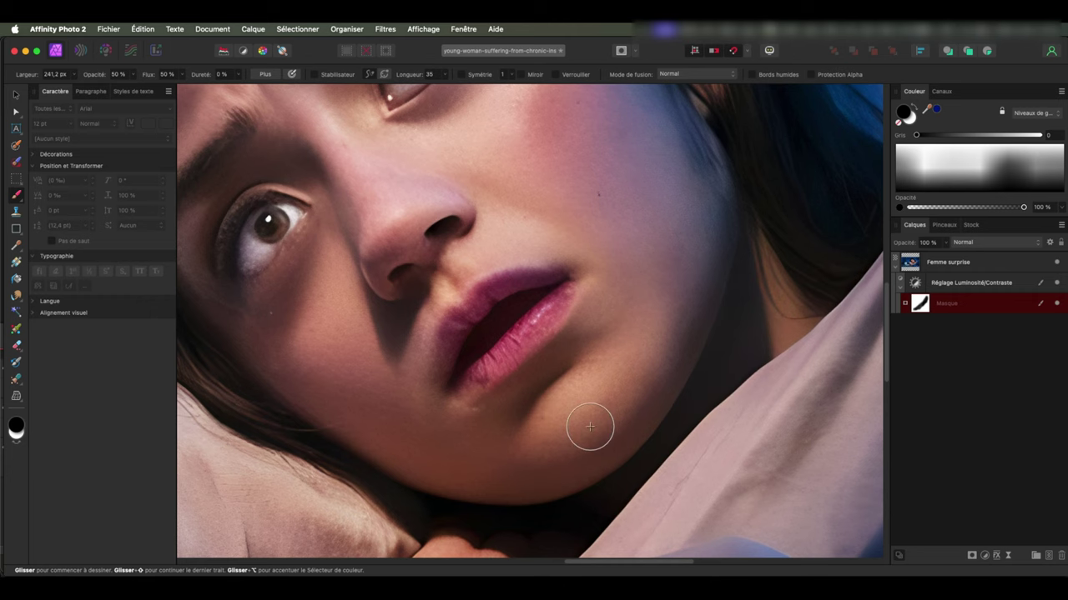
pyautogui.scroll(3, 634, 400)
pyautogui.scroll(5, 638, 354)
pyautogui.press(']')
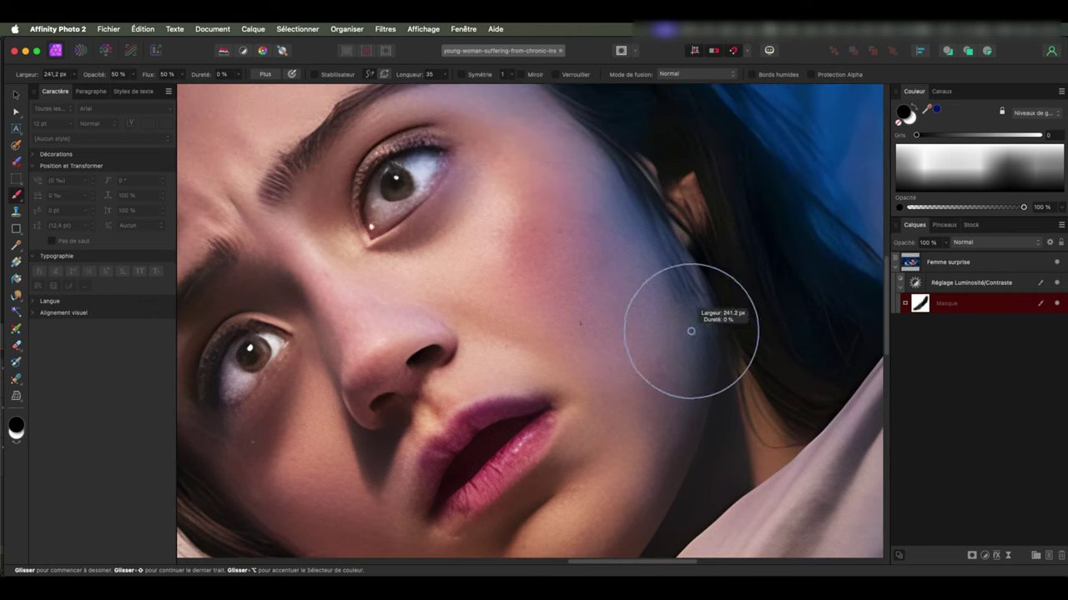
pyautogui.scroll(5, 584, 250)
pyautogui.scroll(-5, 406, 290)
pyautogui.press('[')
pyautogui.press('[')
pyautogui.press('[')
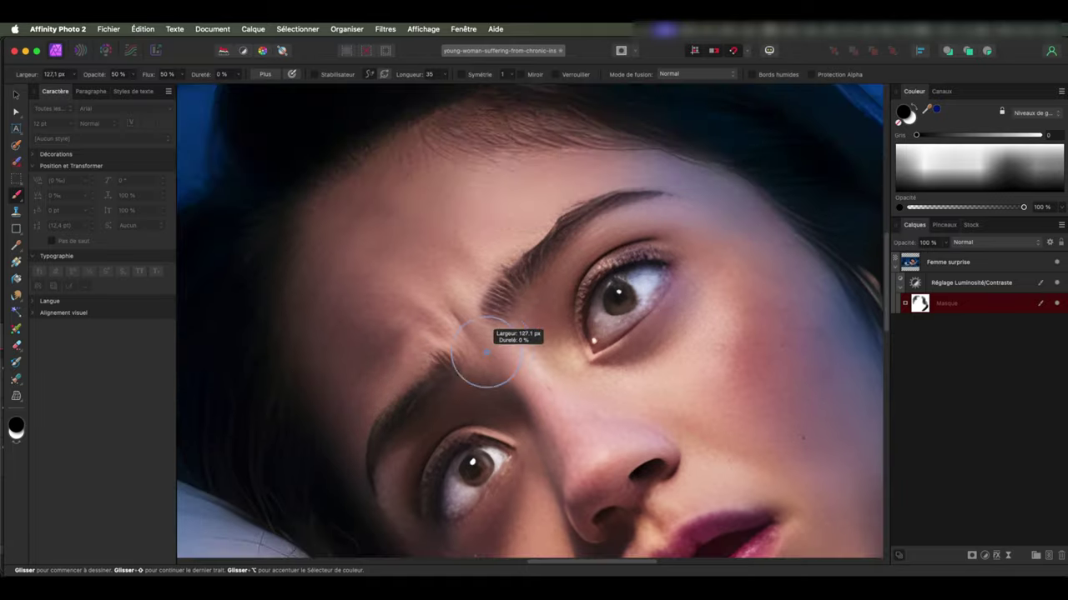
pyautogui.scroll(-3, 467, 333)
pyautogui.press('z')
pyautogui.moveTo(691, 310); pyautogui.dragTo(661, 313)
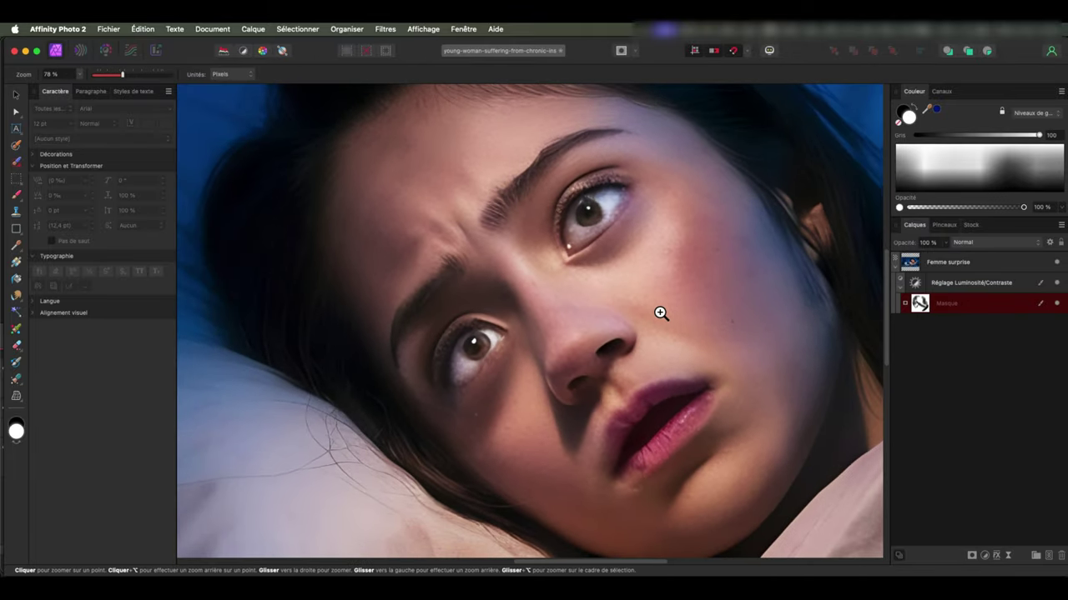
pyautogui.moveTo(660, 313); pyautogui.dragTo(638, 302)
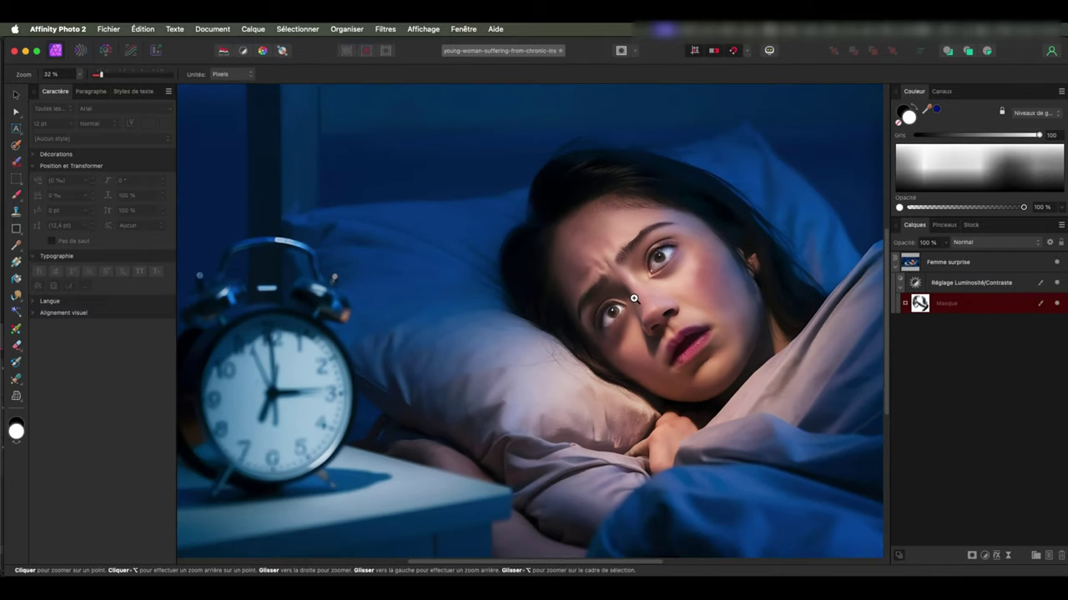
pyautogui.moveTo(639, 246)
pyautogui.mouseDown()
pyautogui.moveTo(722, 303)
pyautogui.moveTo(710, 309)
pyautogui.mouseUp()
# Step: Paint another stroke on the adjustment mask, then make the brush larger and fully soft
pyautogui.press('b')
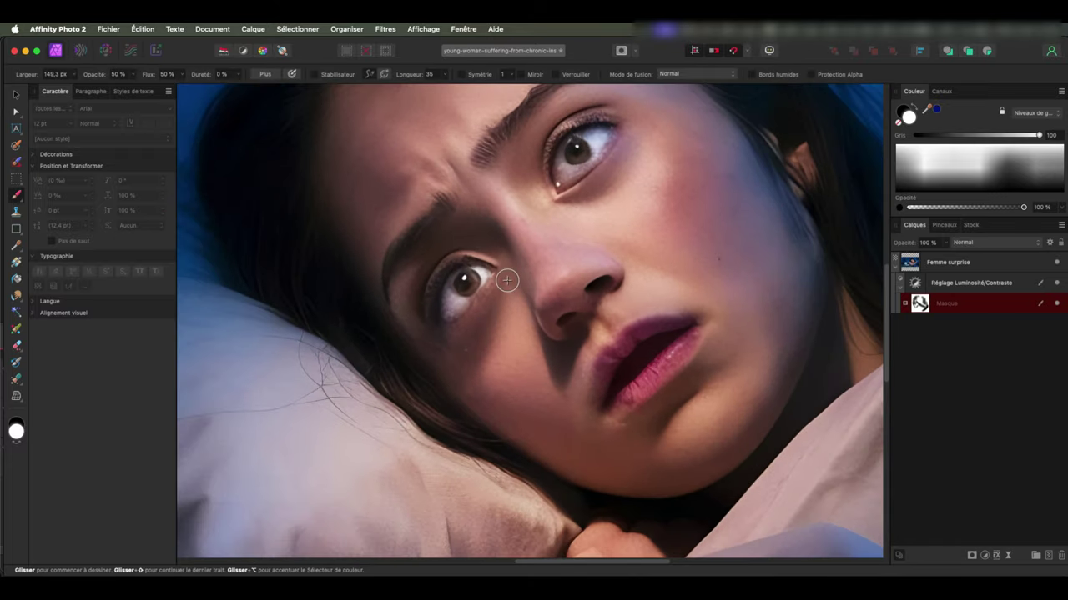
pyautogui.scroll(-5, 507, 280)
pyautogui.hscroll(-5, 583, 333)
pyautogui.moveTo(615, 331); pyautogui.dragTo(650, 330)
pyautogui.press('0')
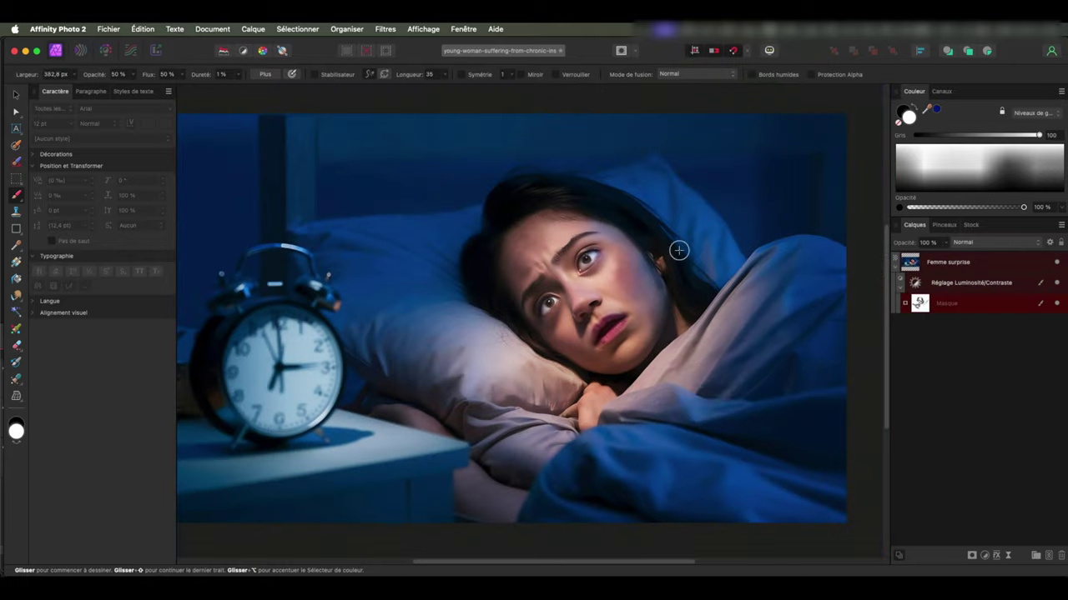
pyautogui.press(']')
pyautogui.press(']')
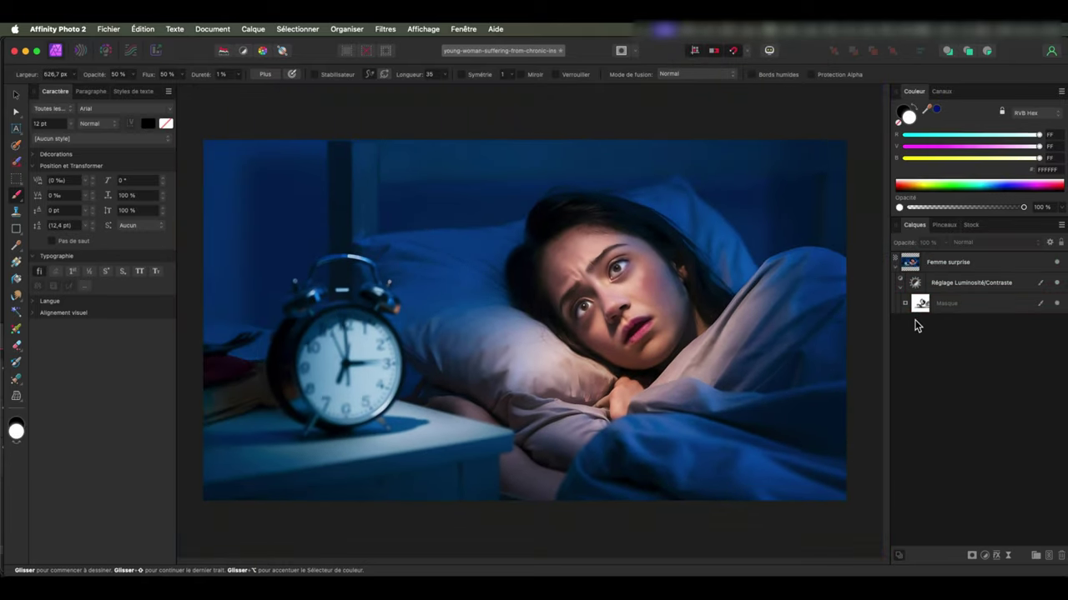
pyautogui.scroll(2, 882, 353)
pyautogui.scroll(3, 845, 403)
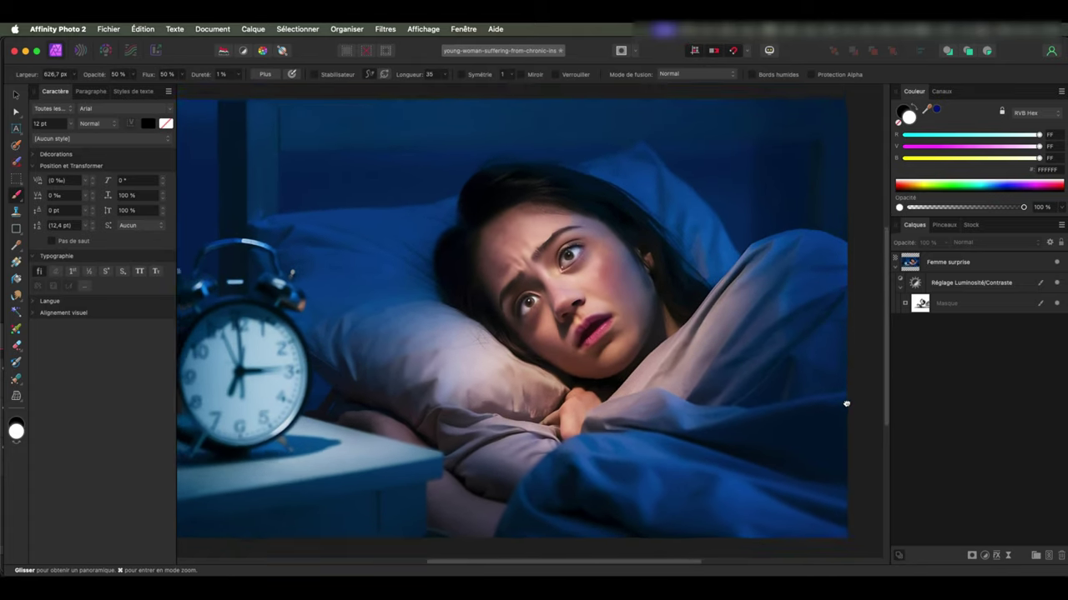
pyautogui.scroll(1, 846, 403)
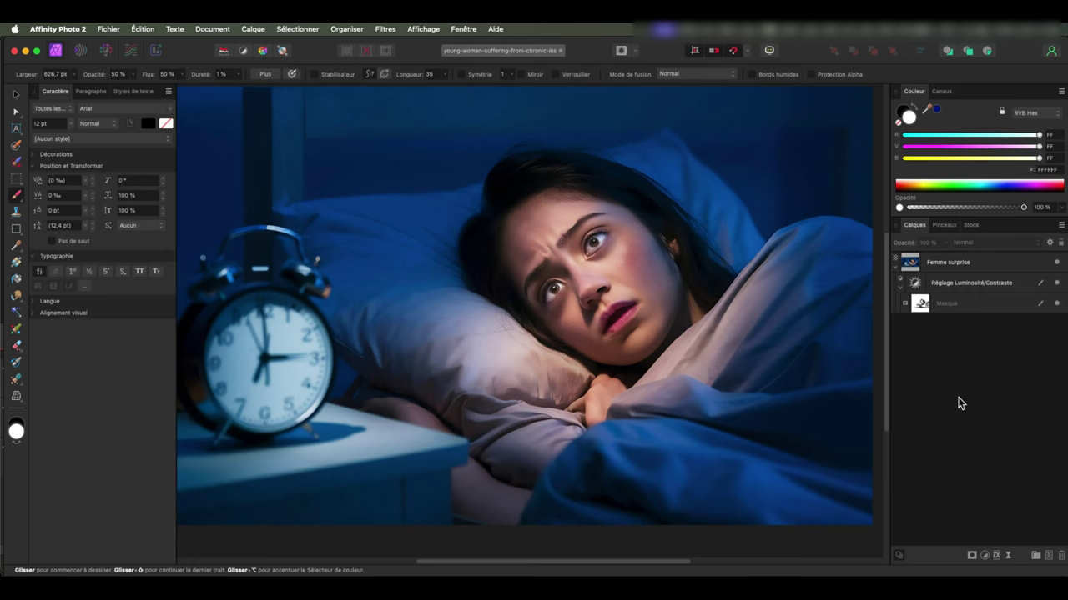
# Step: Add an HSL adjustment, preview hue and saturation shifts, then reset the hue to zero
pyautogui.click(985, 556)
pyautogui.click(984, 302)
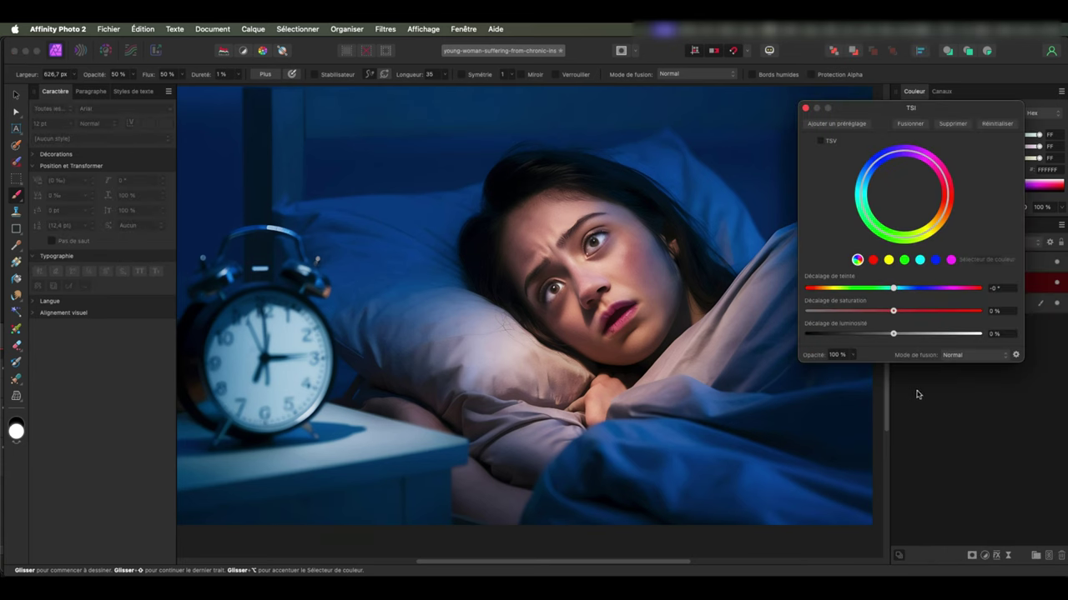
pyautogui.moveTo(926, 231); pyautogui.dragTo(907, 234)
pyautogui.moveTo(874, 291); pyautogui.dragTo(906, 292)
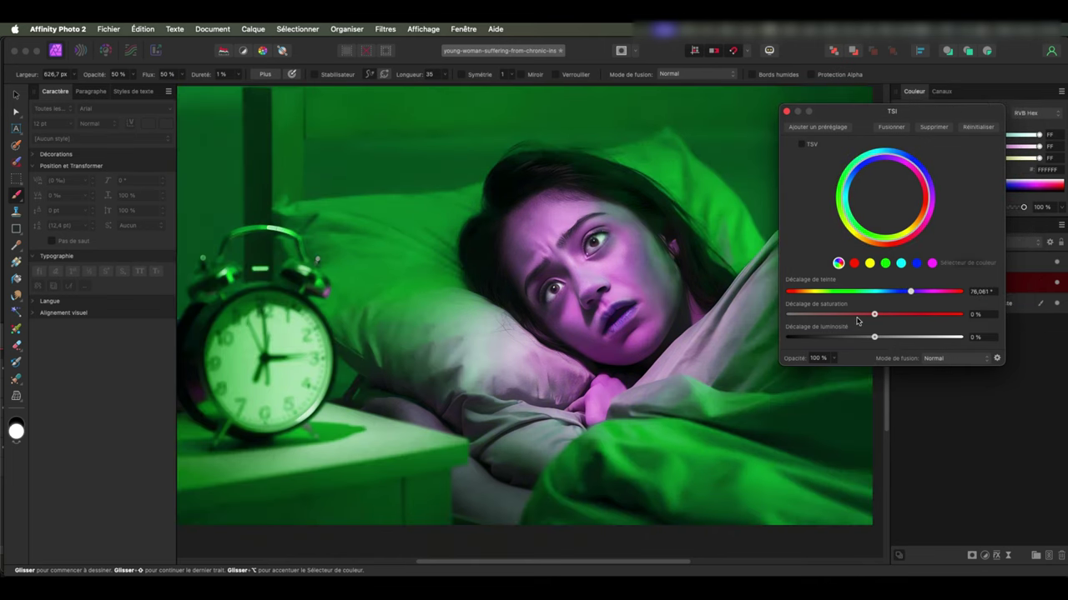
pyautogui.click(976, 129)
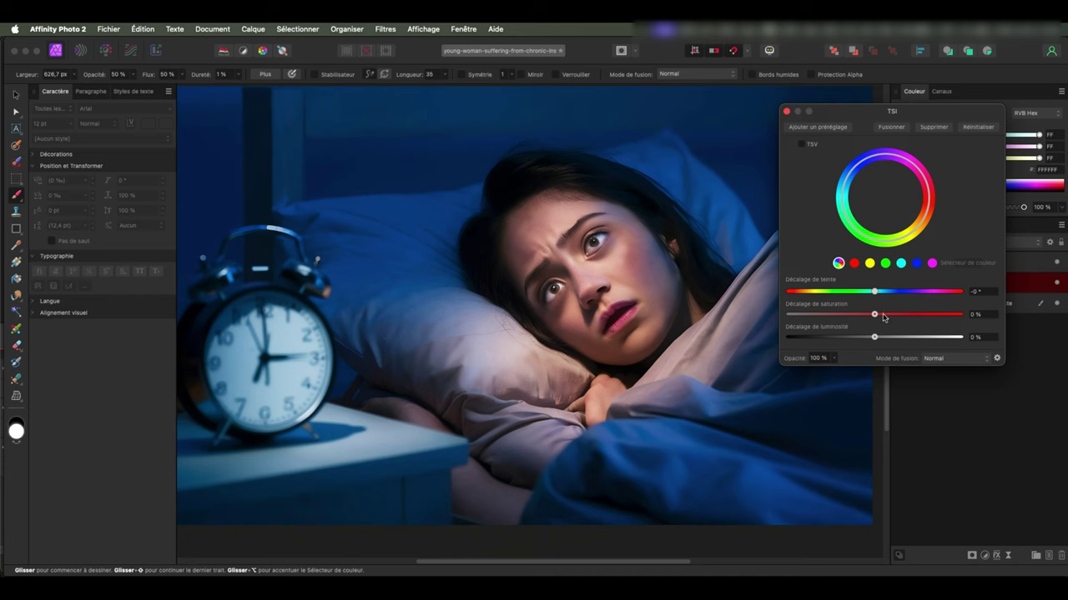
pyautogui.moveTo(874, 316); pyautogui.dragTo(887, 315)
pyautogui.moveTo(887, 315)
pyautogui.mouseDown()
pyautogui.moveTo(949, 314)
pyautogui.moveTo(876, 315)
pyautogui.moveTo(893, 314)
pyautogui.moveTo(873, 338)
pyautogui.mouseUp()
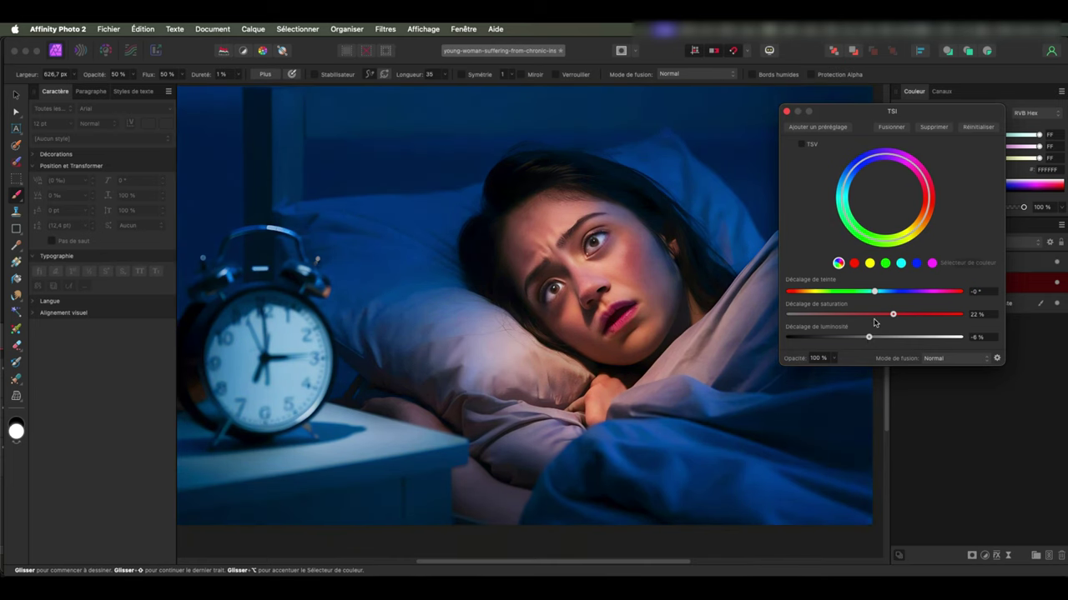
# Step: Target the red swatch, boost its saturation about 18%, and tune the hue range toward orange
pyautogui.moveTo(874, 322); pyautogui.dragTo(830, 302)
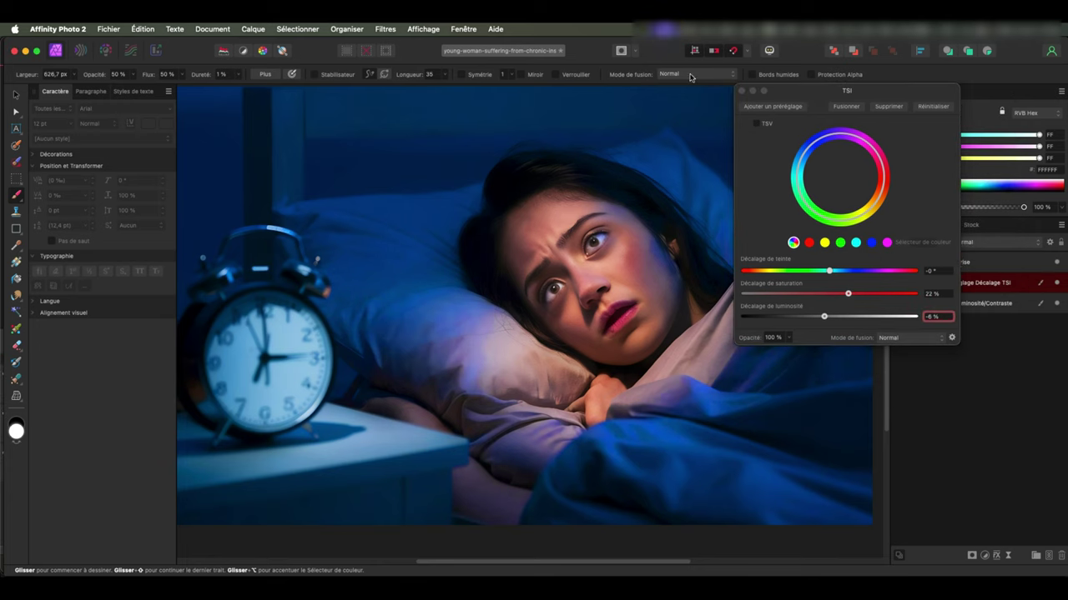
pyautogui.moveTo(737, 341); pyautogui.dragTo(747, 335)
pyautogui.click(818, 237)
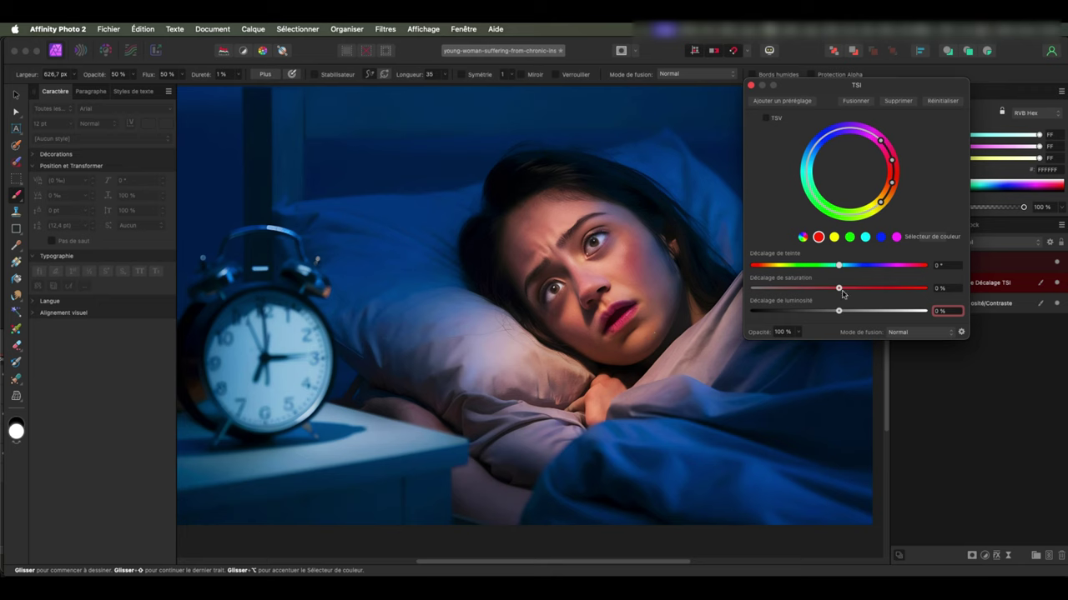
pyautogui.moveTo(843, 289)
pyautogui.mouseDown()
pyautogui.moveTo(858, 288)
pyautogui.moveTo(834, 289)
pyautogui.moveTo(843, 288)
pyautogui.mouseUp()
pyautogui.moveTo(887, 193)
pyautogui.mouseDown()
pyautogui.moveTo(868, 211)
pyautogui.moveTo(832, 199)
pyautogui.mouseUp()
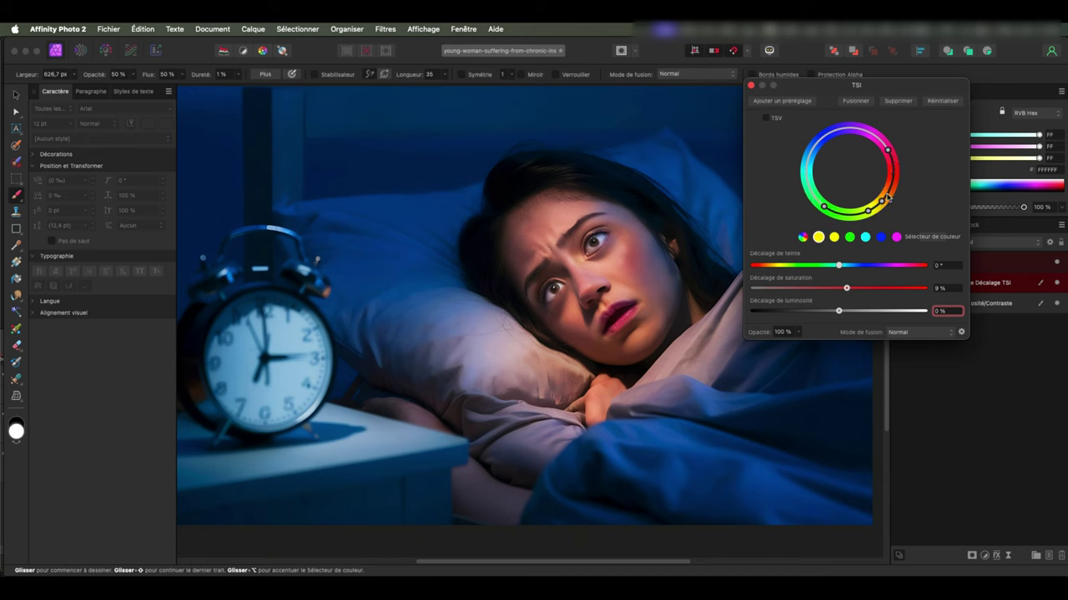
pyautogui.moveTo(882, 202); pyautogui.dragTo(891, 183)
pyautogui.moveTo(847, 288); pyautogui.dragTo(849, 290)
pyautogui.moveTo(889, 188); pyautogui.dragTo(839, 217)
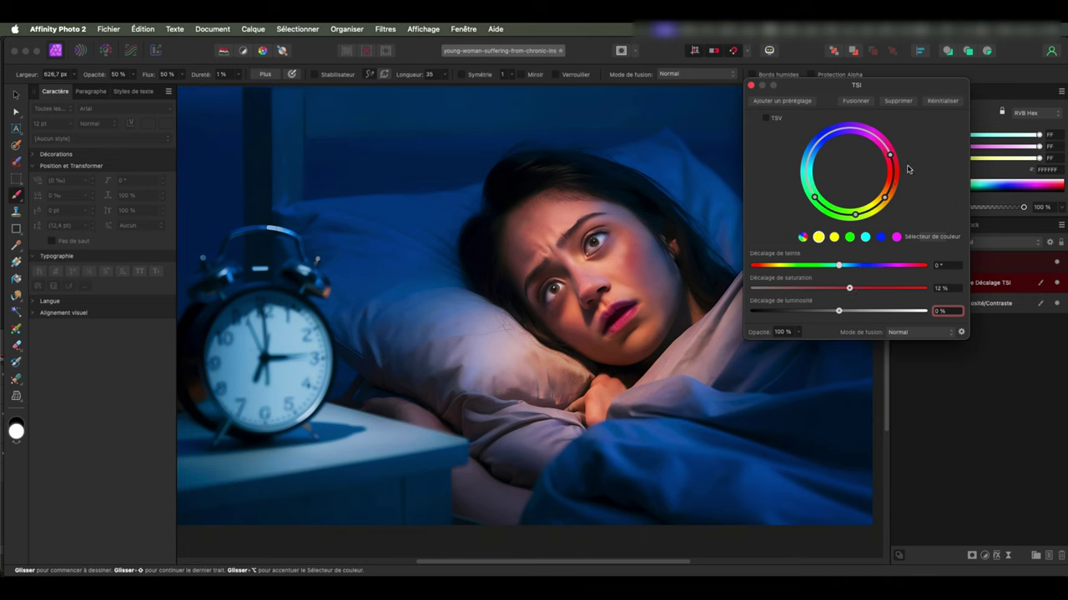
pyautogui.moveTo(849, 288); pyautogui.dragTo(852, 288)
pyautogui.moveTo(872, 209); pyautogui.dragTo(864, 198)
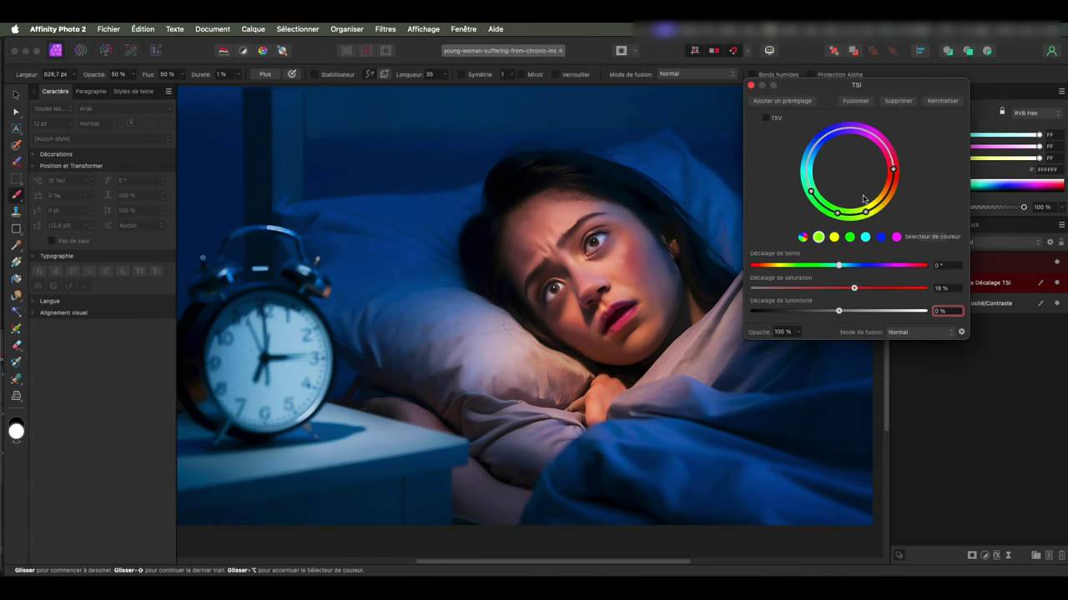
# Step: Close the HSL settings and toggle the adjustment to compare the photo with and without it
pyautogui.click(751, 85)
pyautogui.click(1055, 284)
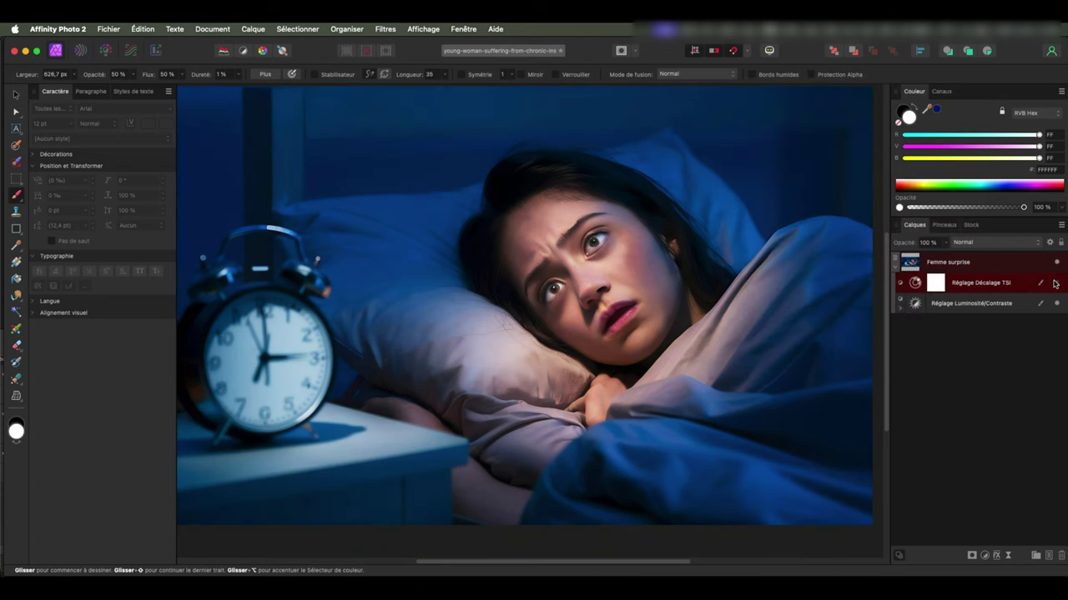
pyautogui.click(1055, 283)
pyautogui.click(1054, 283)
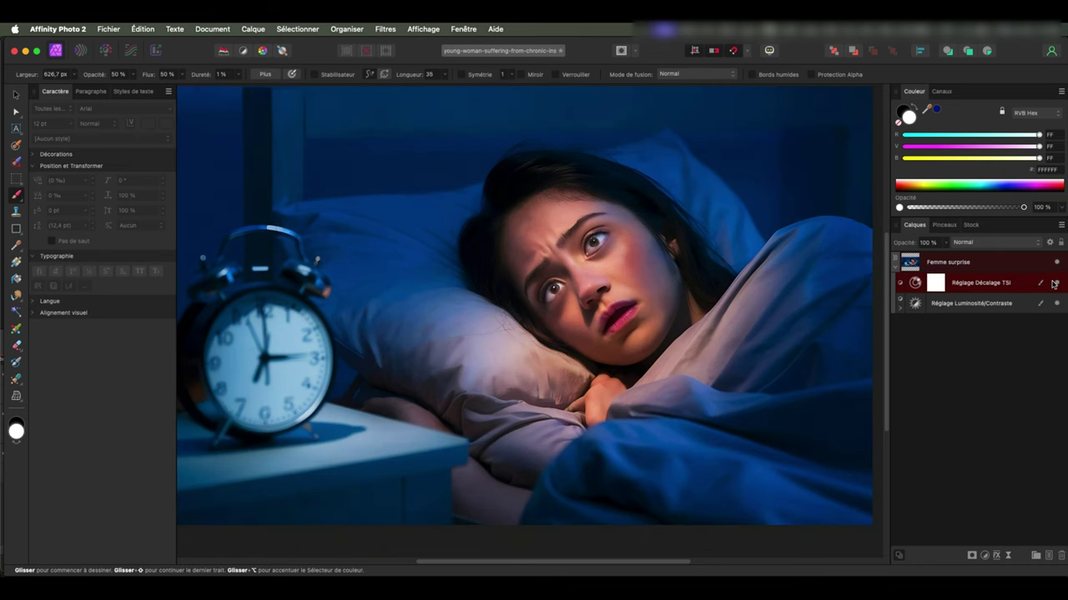
pyautogui.click(945, 241)
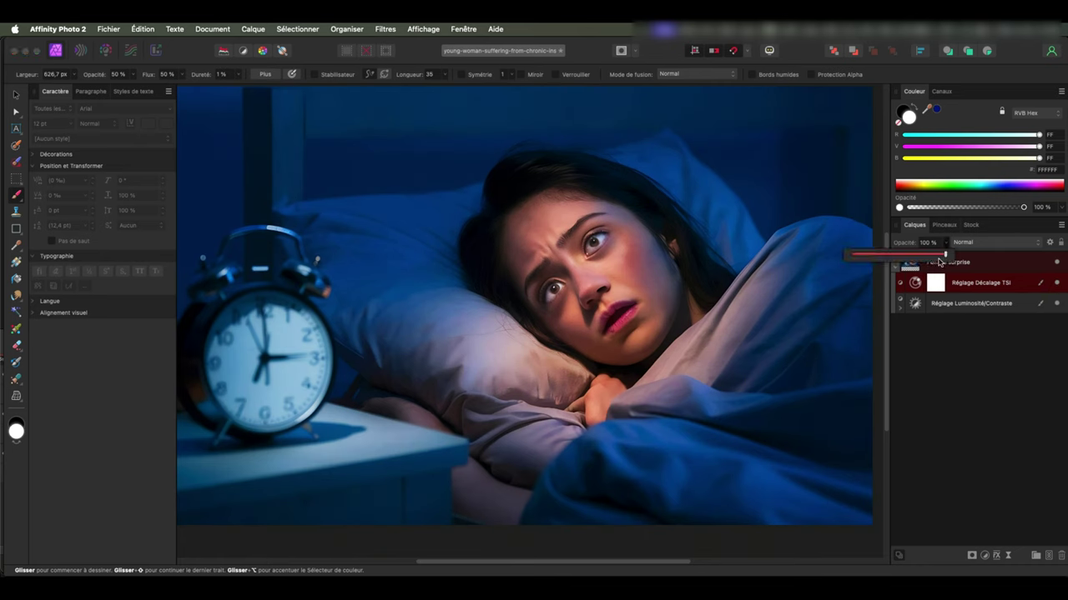
pyautogui.click(978, 378)
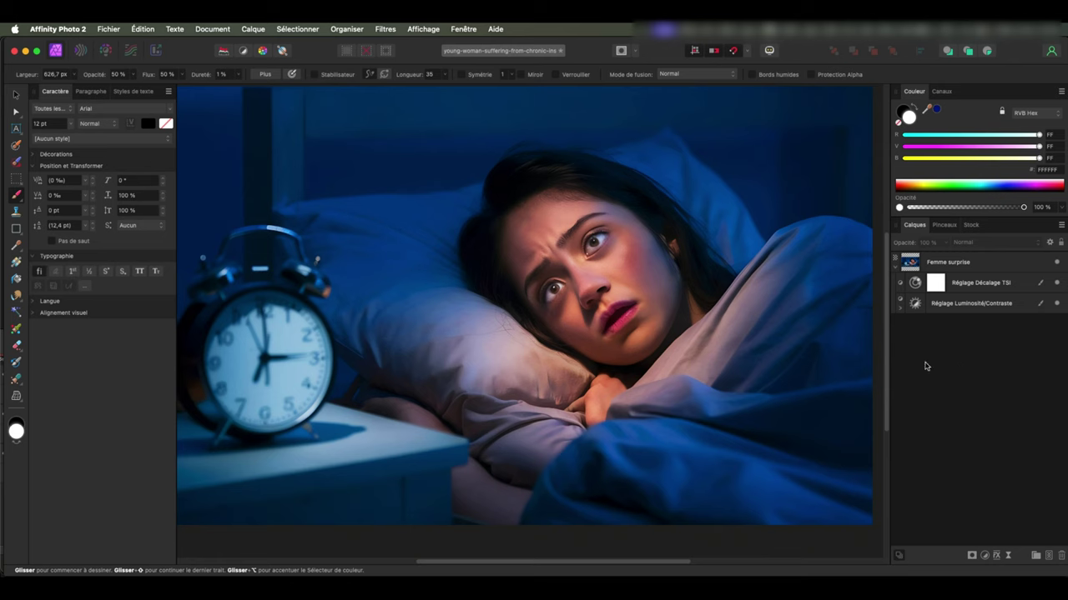
pyautogui.press('super+z')
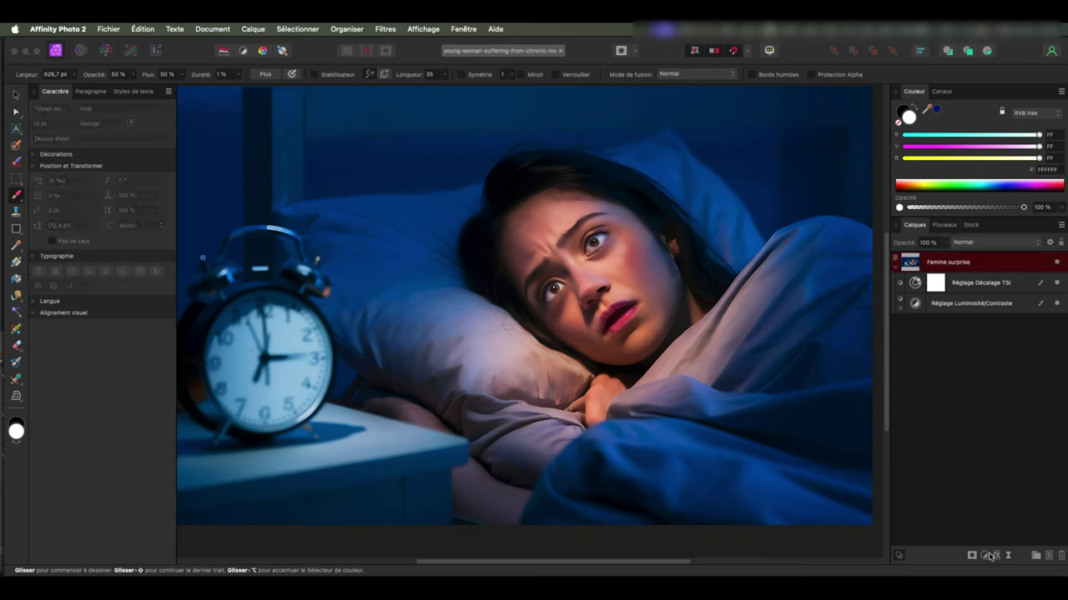
# Step: Add a Curves adjustment, warm the red channel curve, and lower its opacity
pyautogui.click(985, 556)
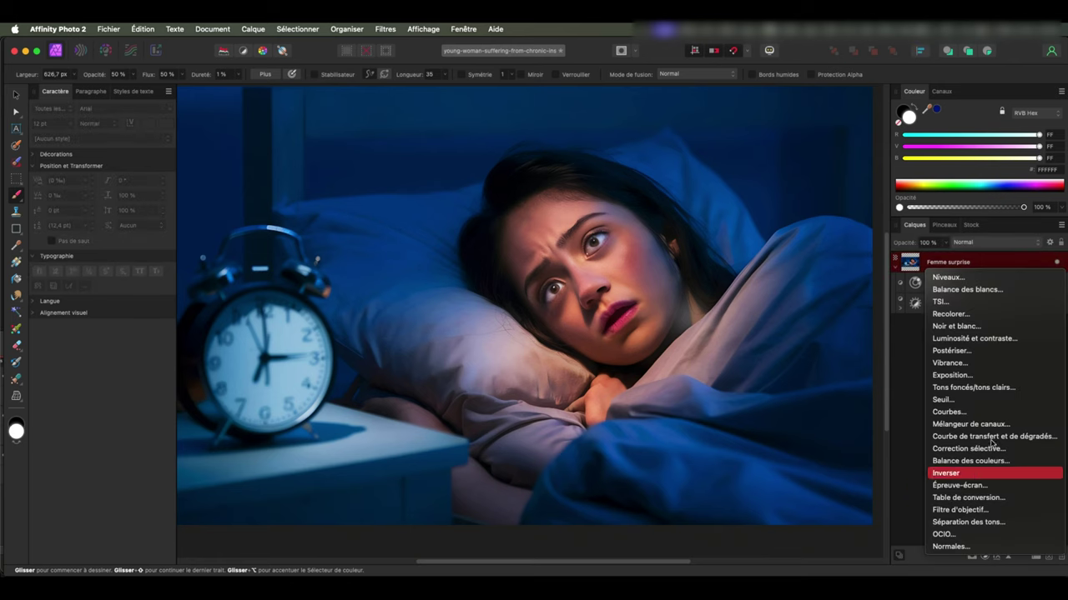
pyautogui.click(976, 414)
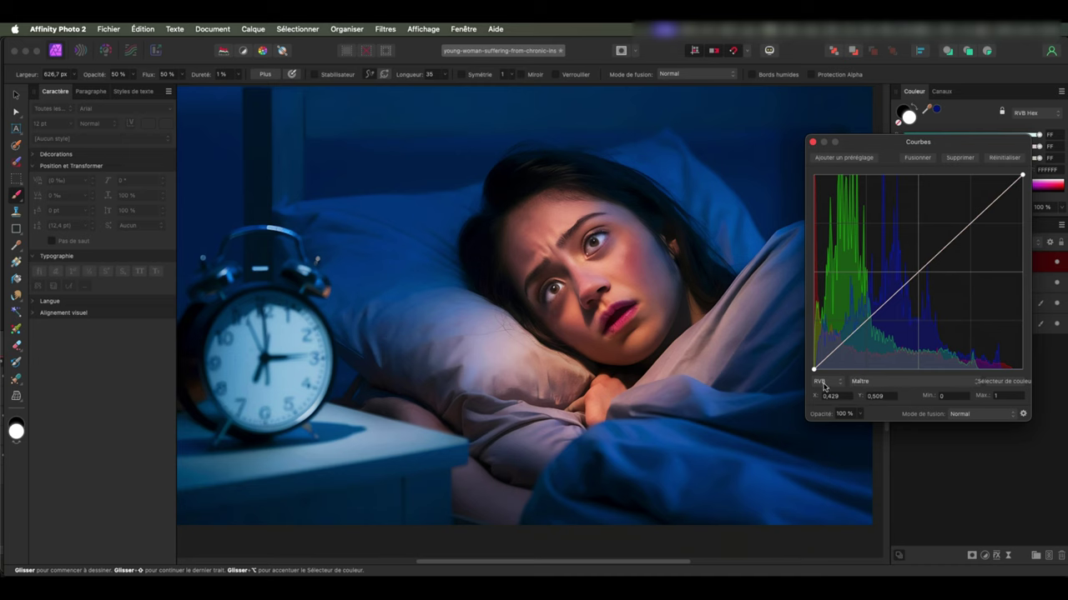
pyautogui.click(917, 384)
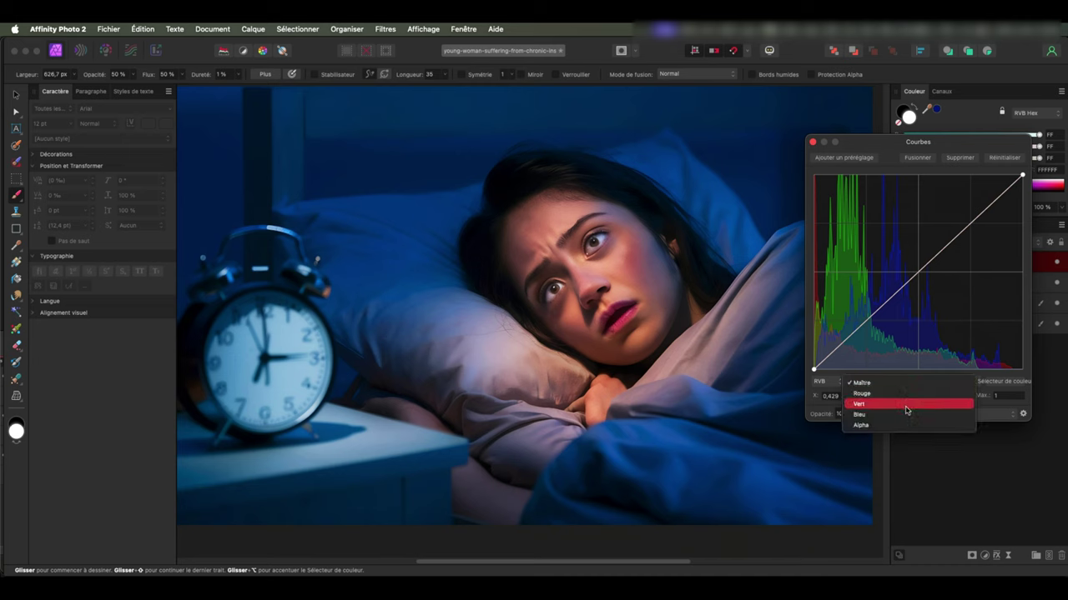
pyautogui.click(909, 394)
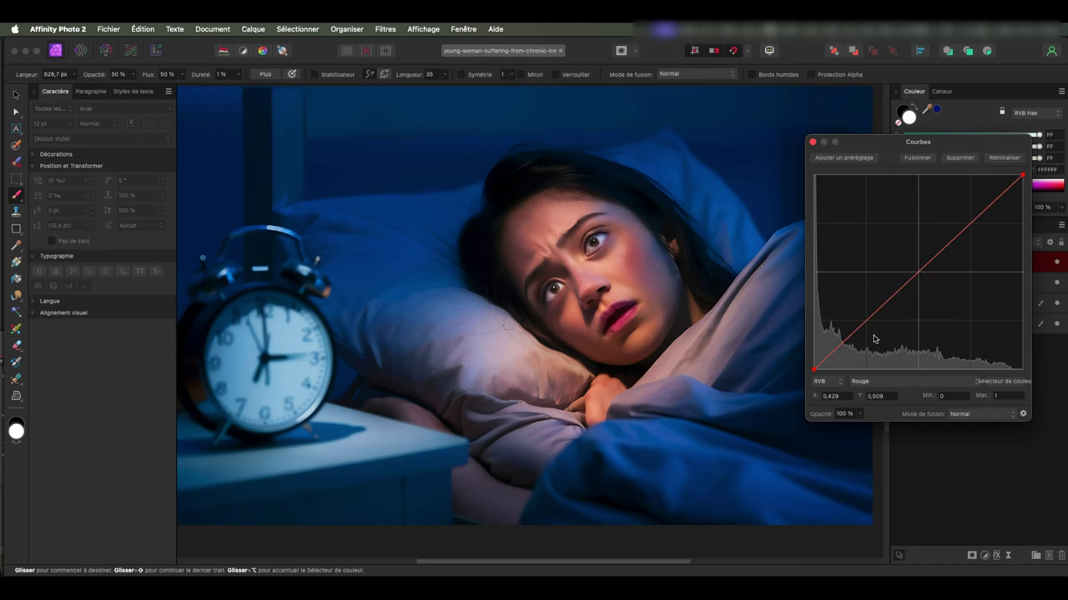
pyautogui.moveTo(919, 273); pyautogui.dragTo(841, 317)
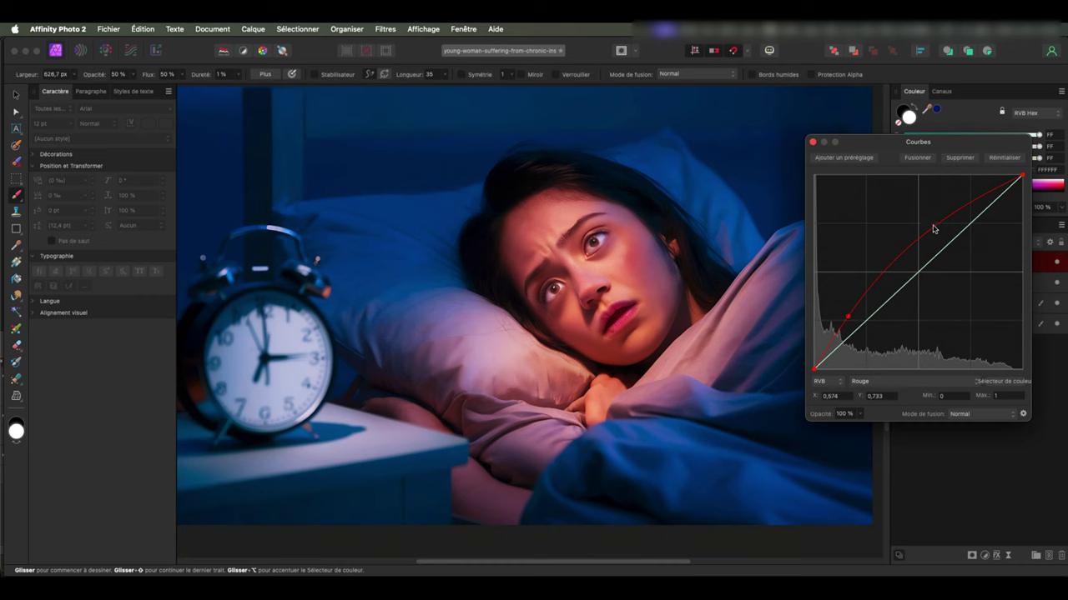
pyautogui.moveTo(935, 228); pyautogui.dragTo(948, 243)
pyautogui.moveTo(847, 317); pyautogui.dragTo(855, 321)
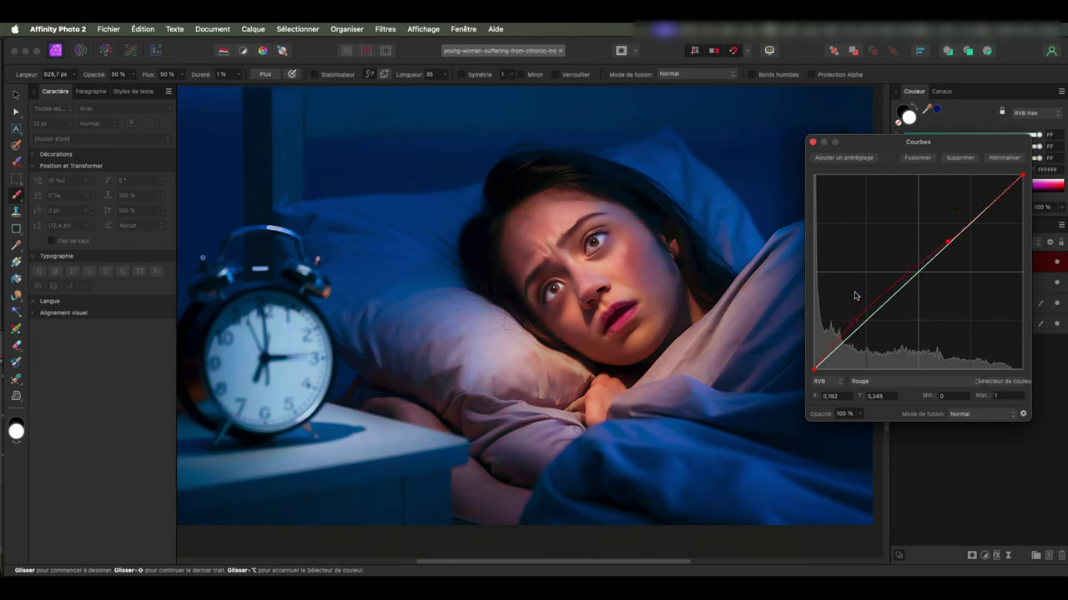
pyautogui.click(859, 414)
pyautogui.moveTo(863, 425); pyautogui.dragTo(824, 428)
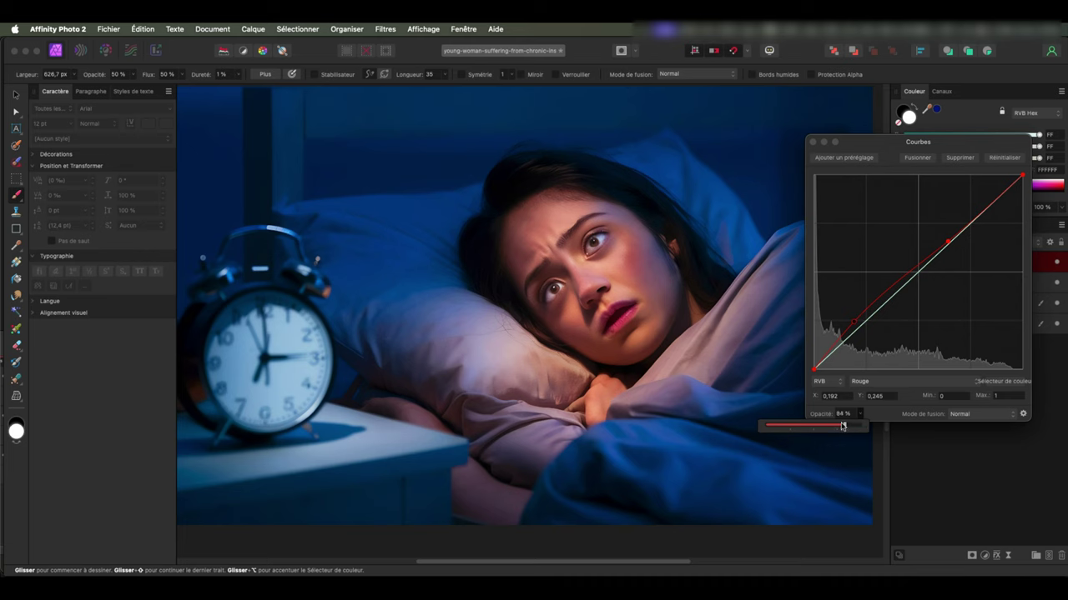
# Step: Reshape the blue channel curve, lowering it to reduce the blue tint
pyautogui.click(874, 382)
pyautogui.click(884, 404)
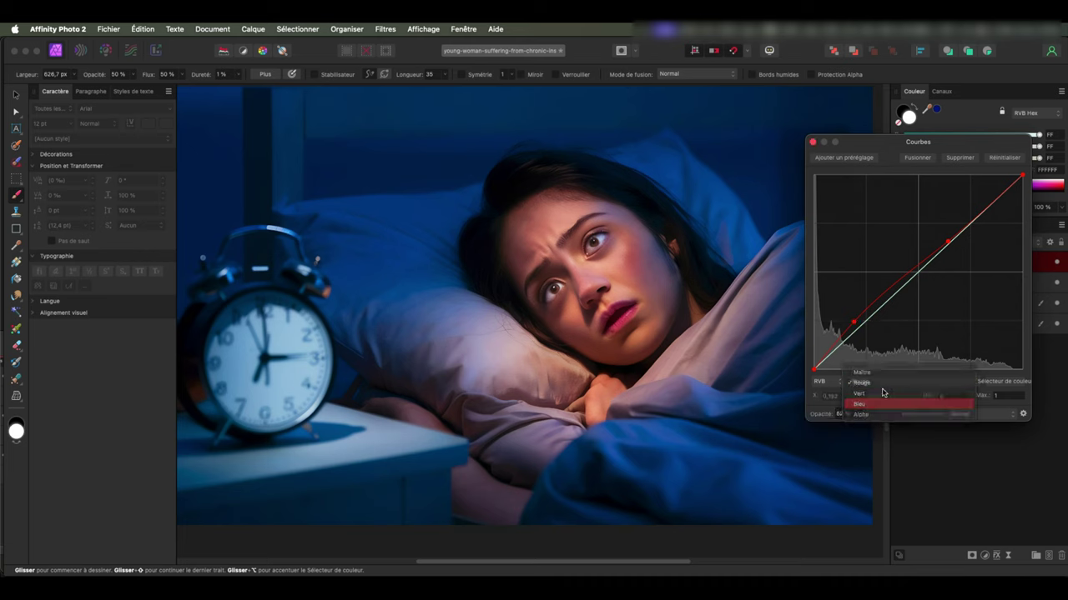
pyautogui.moveTo(894, 296)
pyautogui.mouseDown()
pyautogui.moveTo(891, 264)
pyautogui.moveTo(910, 284)
pyautogui.moveTo(977, 236)
pyautogui.mouseUp()
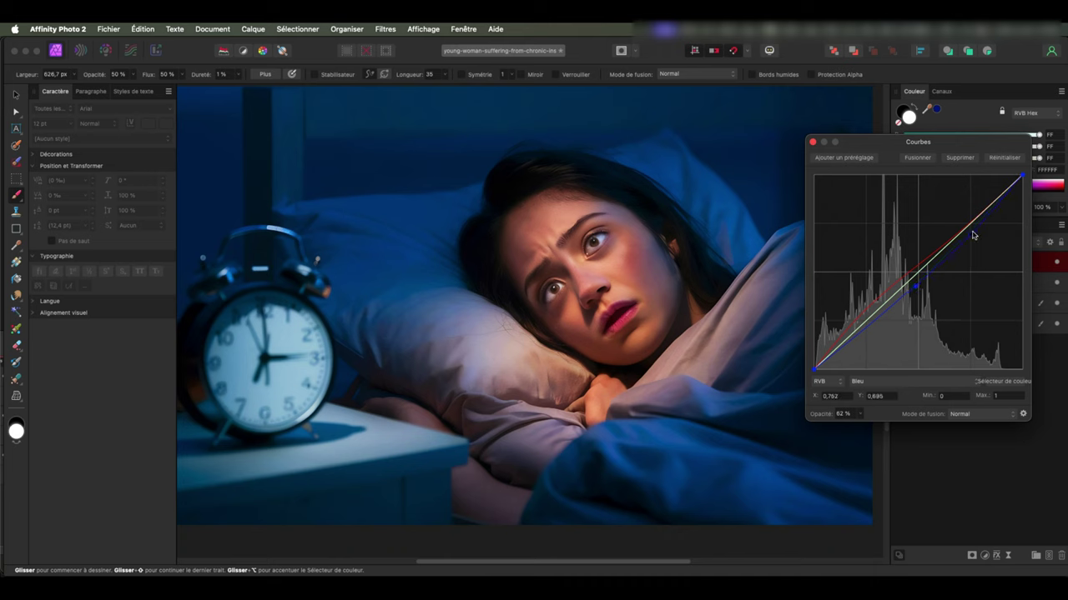
pyautogui.click(886, 298)
pyautogui.moveTo(886, 298); pyautogui.dragTo(896, 323)
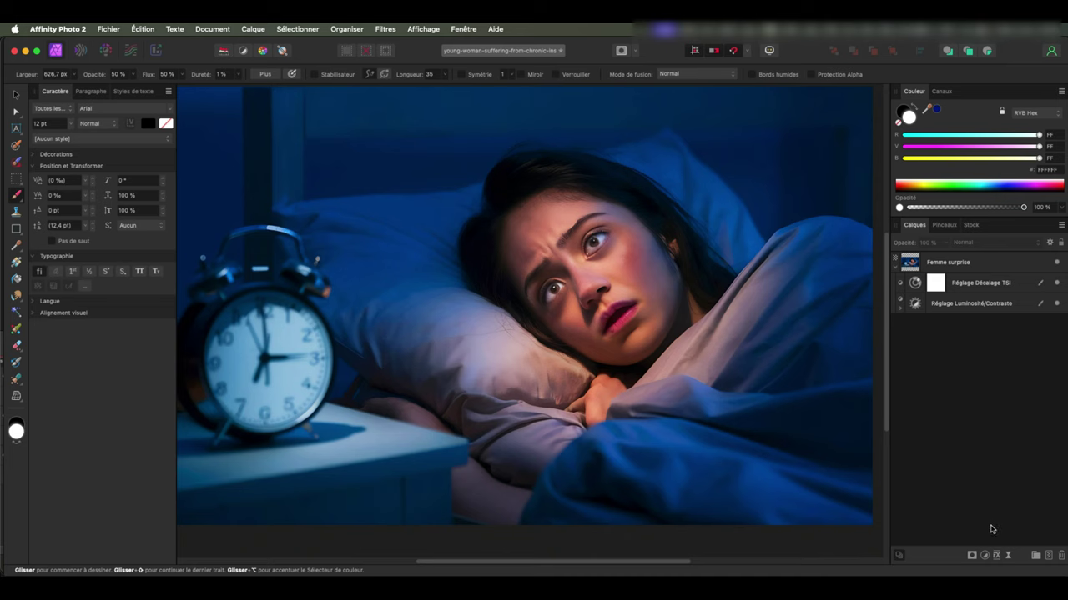
# Step: Add a second Curves adjustment, lifting the red shadows and dipping the red highlights
pyautogui.click(984, 555)
pyautogui.click(967, 414)
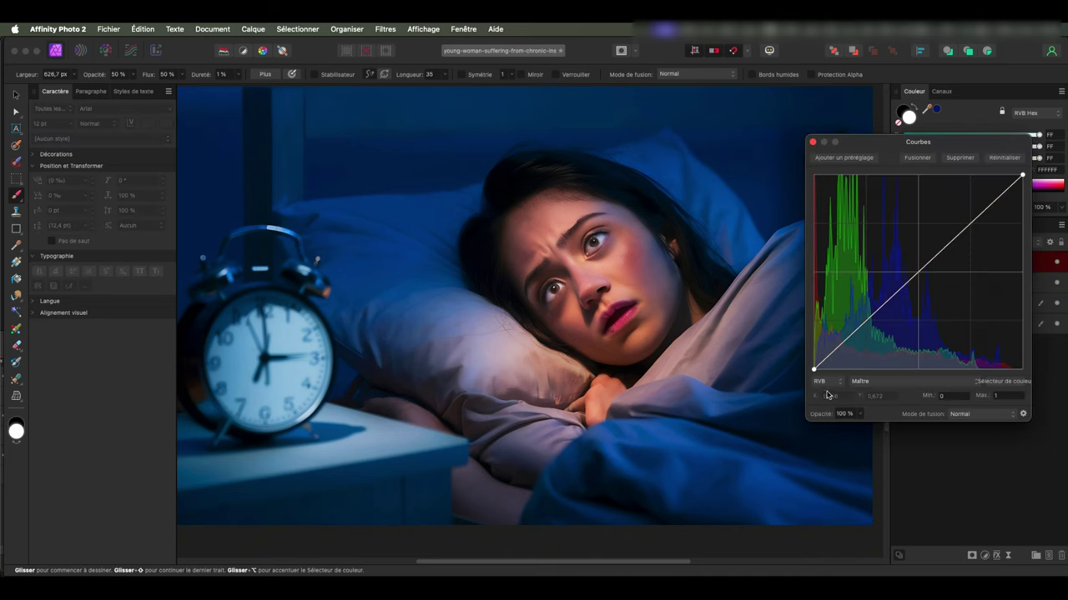
pyautogui.click(926, 383)
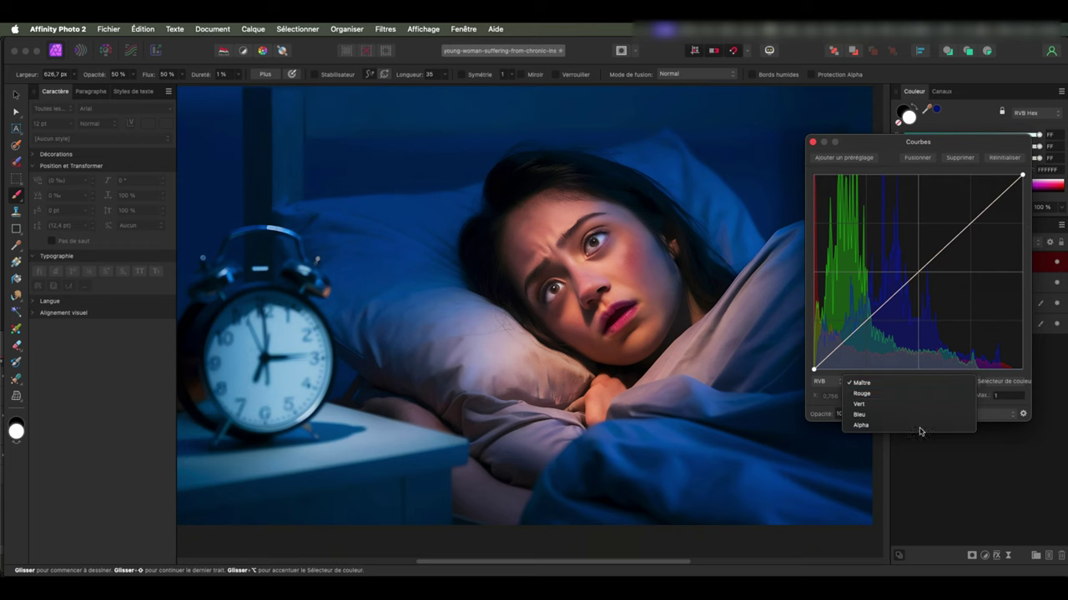
pyautogui.click(901, 394)
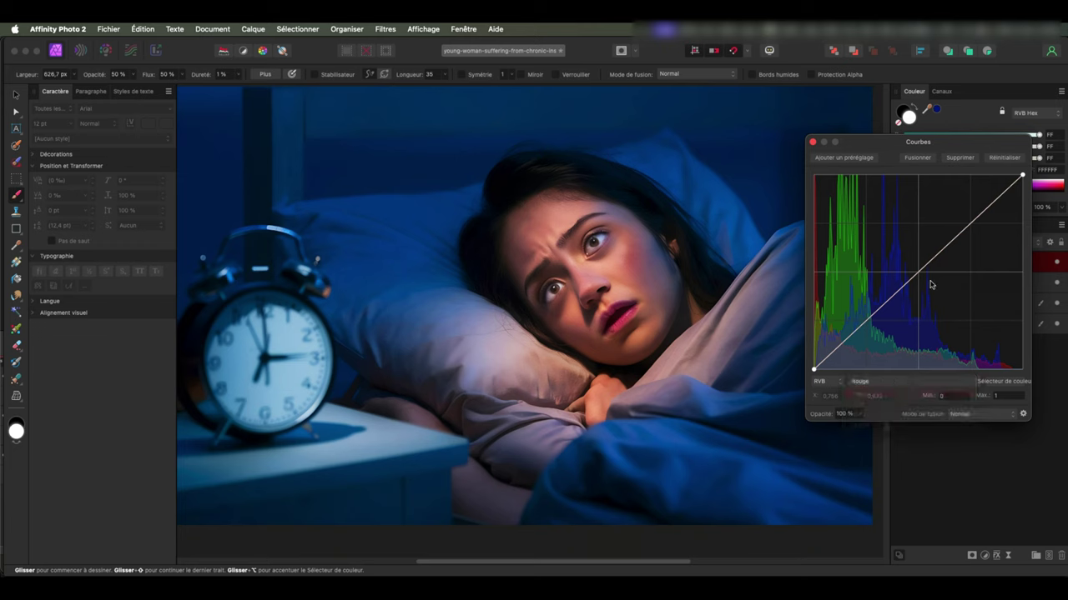
pyautogui.click(860, 324)
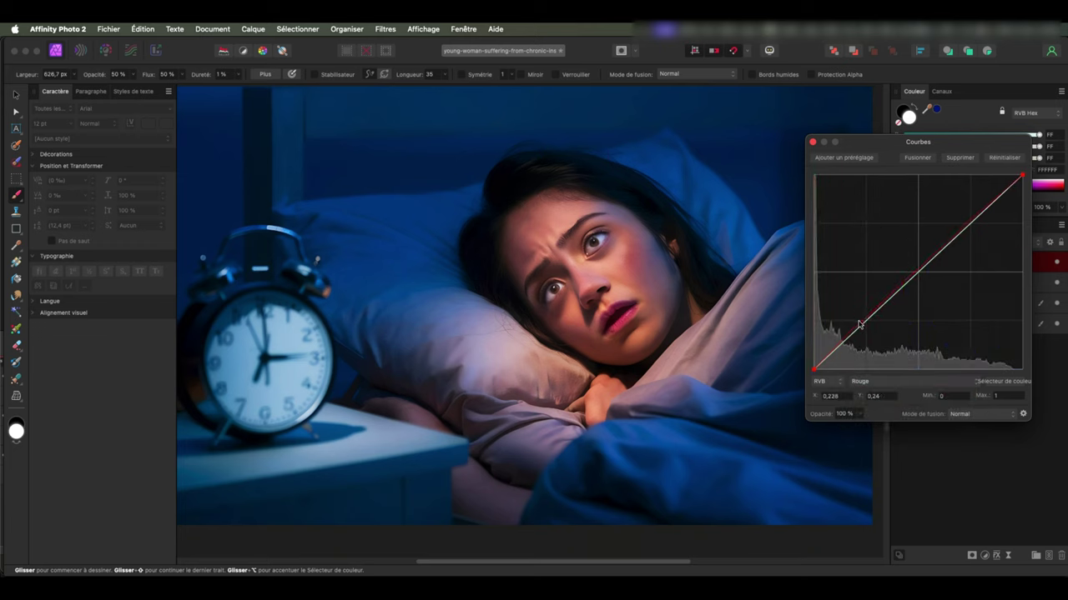
pyautogui.moveTo(860, 324); pyautogui.dragTo(892, 281)
pyautogui.moveTo(943, 231); pyautogui.dragTo(950, 246)
# Step: Lower the blue midtones, set opacity to about 78%, and nest the Curves inside Femme surprise
pyautogui.click(894, 403)
pyautogui.moveTo(915, 274); pyautogui.dragTo(920, 285)
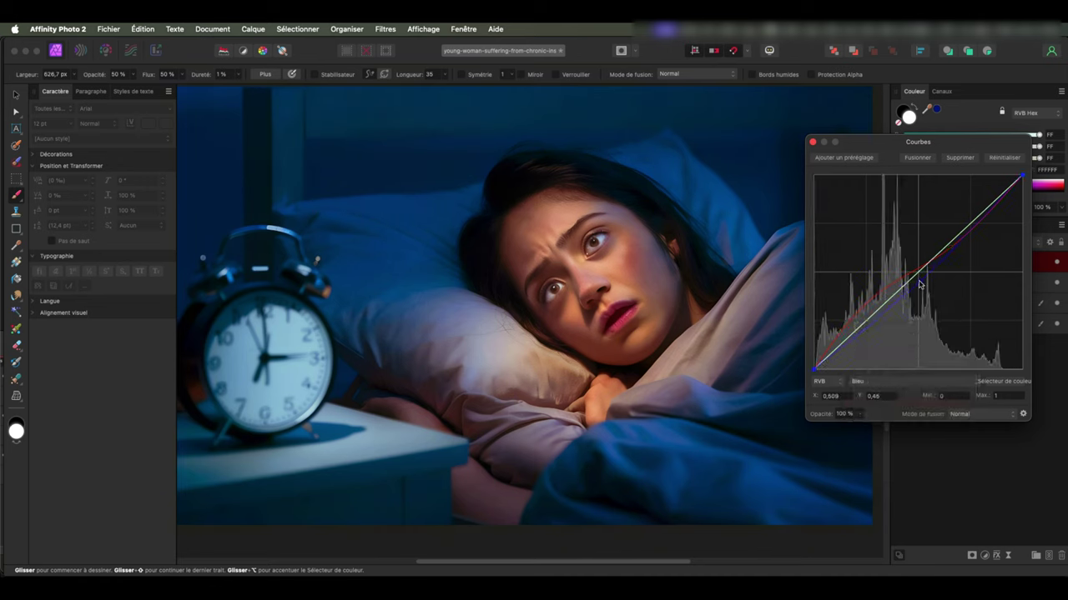
pyautogui.moveTo(871, 334); pyautogui.dragTo(859, 319)
pyautogui.moveTo(859, 414); pyautogui.dragTo(837, 424)
pyautogui.press('Return')
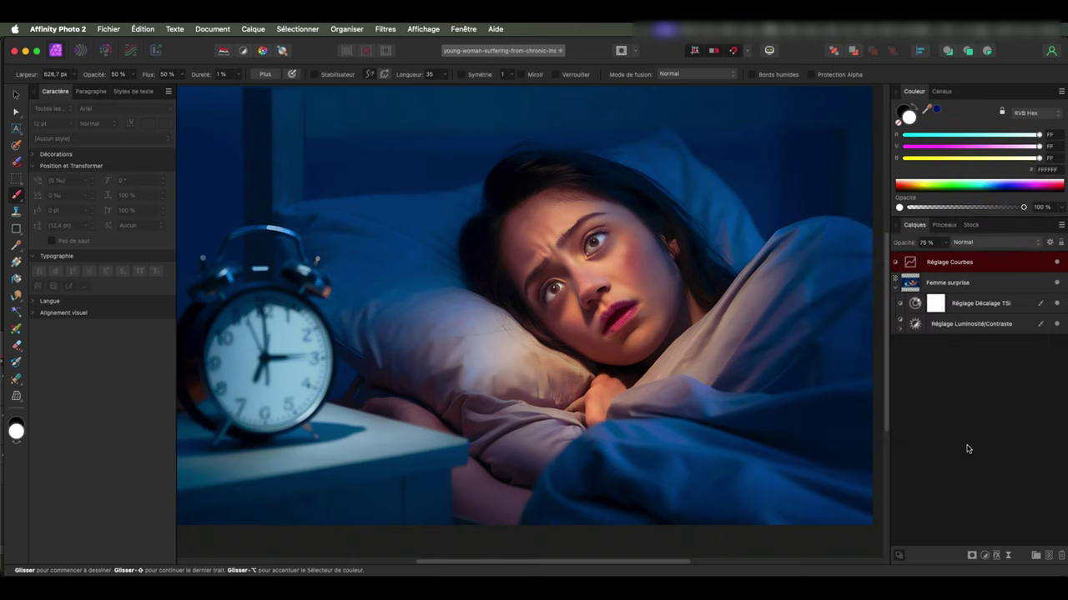
pyautogui.moveTo(984, 264); pyautogui.dragTo(968, 293)
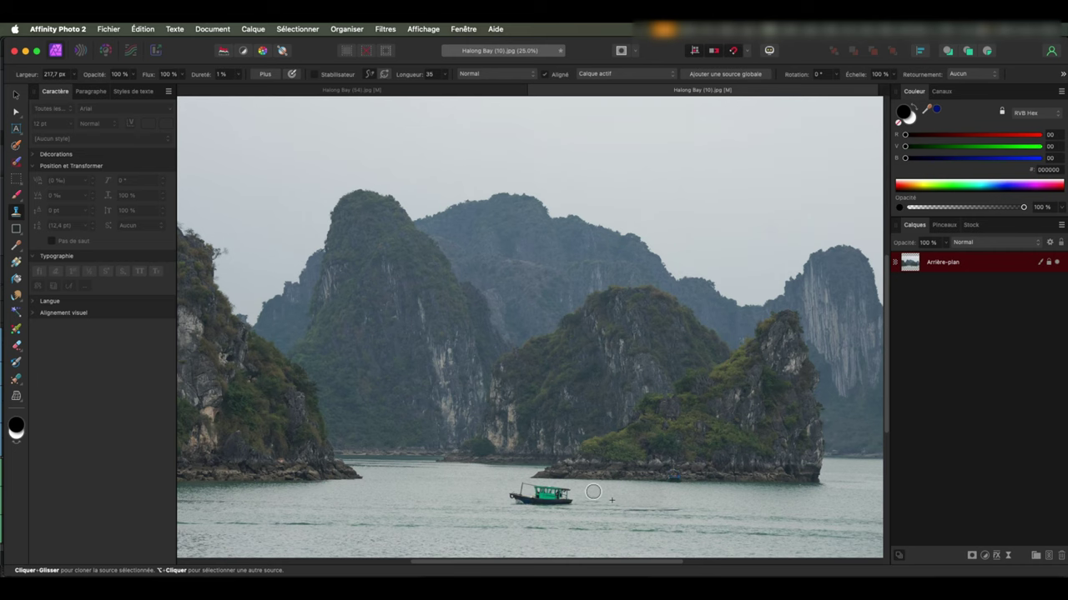
# Step: Zoom in on the green boat, enlarge the Clone Brush, and sample the boat as source
pyautogui.press('z')
pyautogui.scroll(5, 650, 500)
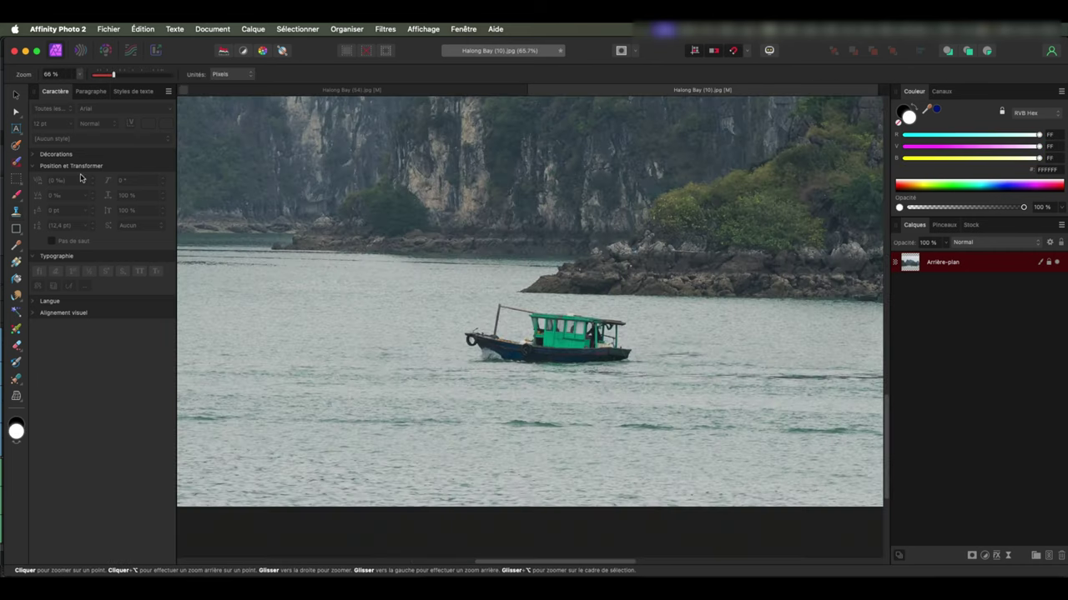
pyautogui.press('c')
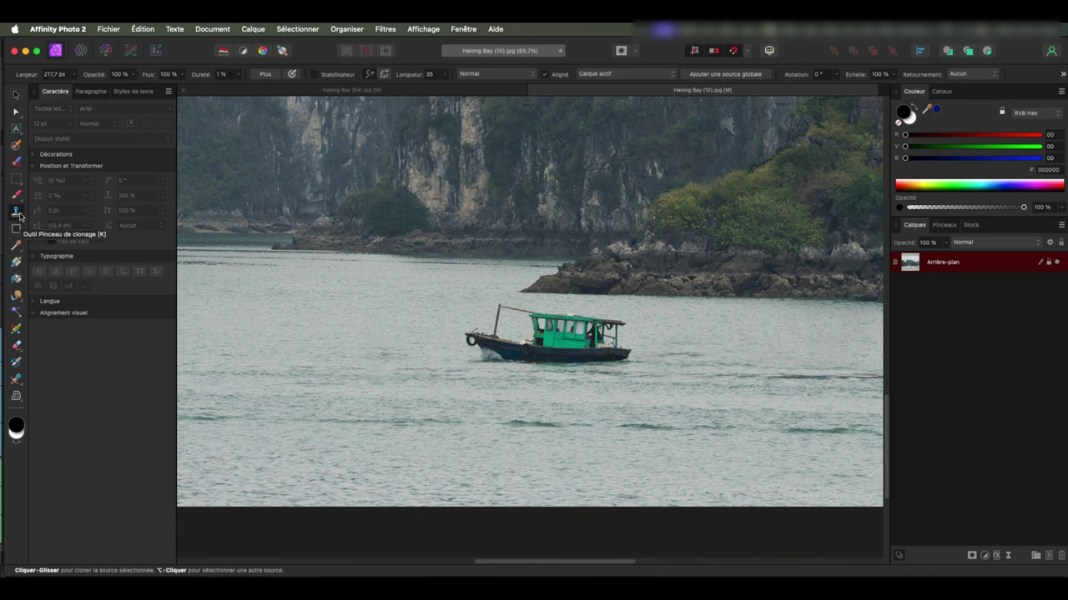
pyautogui.press('k')
pyautogui.moveTo(621, 336); pyautogui.dragTo(667, 332)
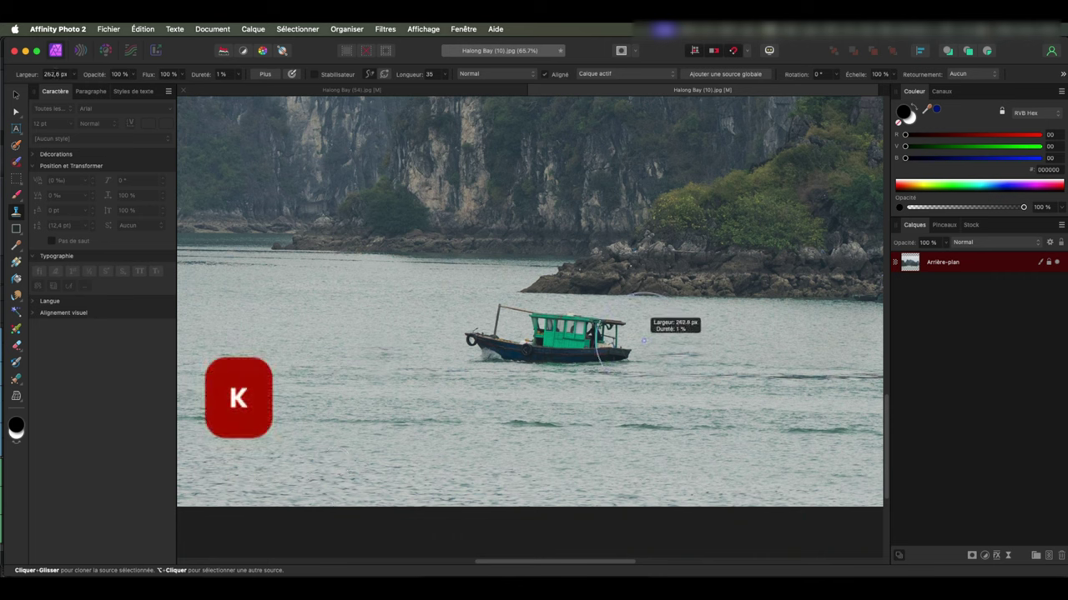
pyautogui.moveTo(589, 344)
pyautogui.mouseDown()
pyautogui.moveTo(575, 343)
pyautogui.moveTo(672, 312)
pyautogui.mouseUp()
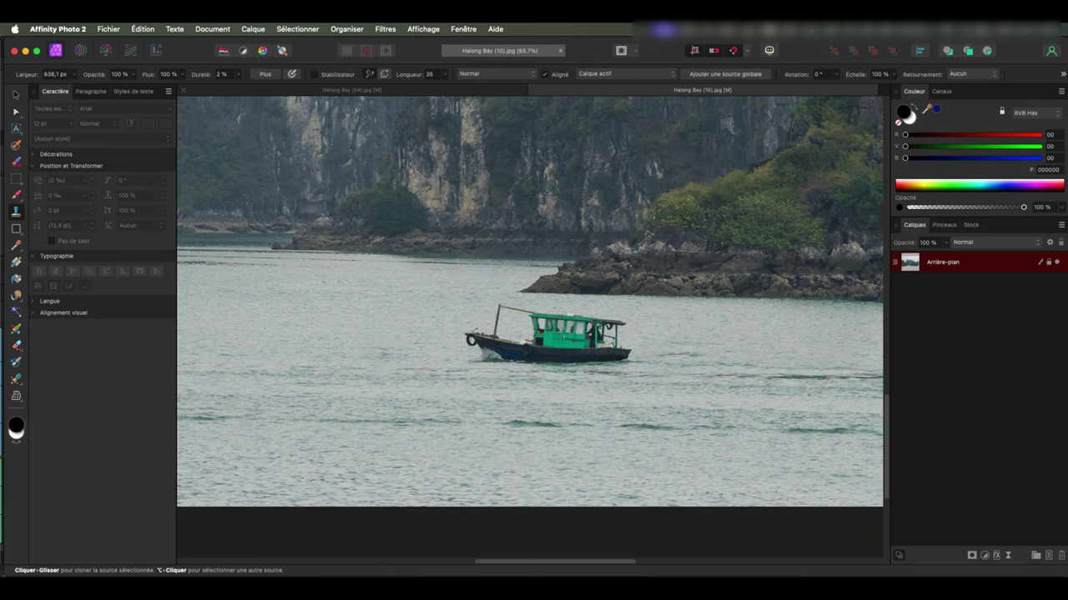
pyautogui.click(588, 319)
# Step: Paint a copy of the boat to its left and clean up the surrounding water
pyautogui.hscroll(-5, 398, 341)
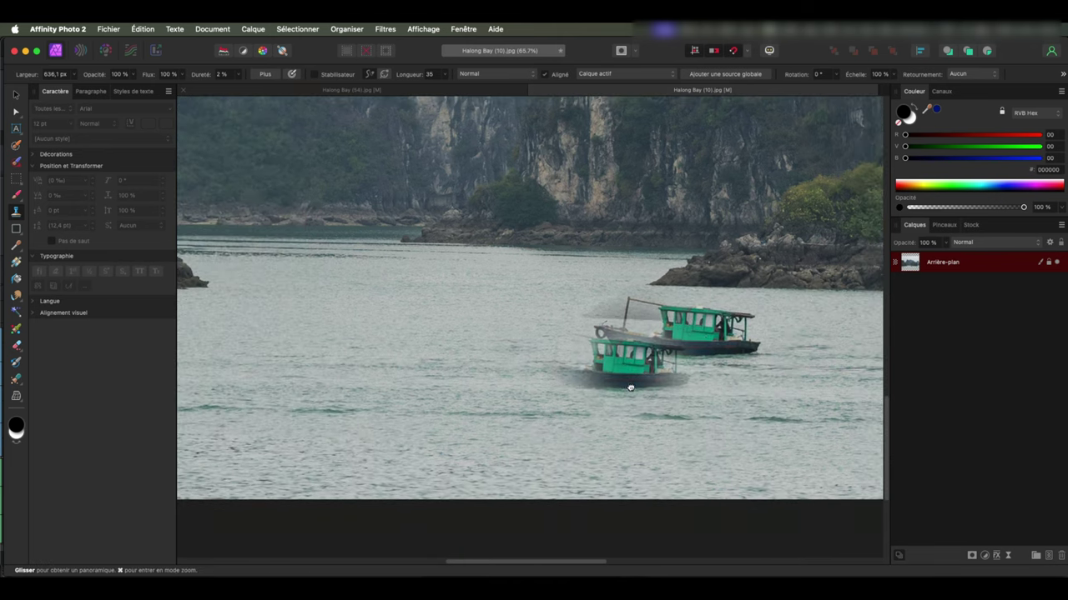
pyautogui.moveTo(375, 334)
pyautogui.mouseDown()
pyautogui.moveTo(392, 351)
pyautogui.moveTo(357, 342)
pyautogui.mouseUp()
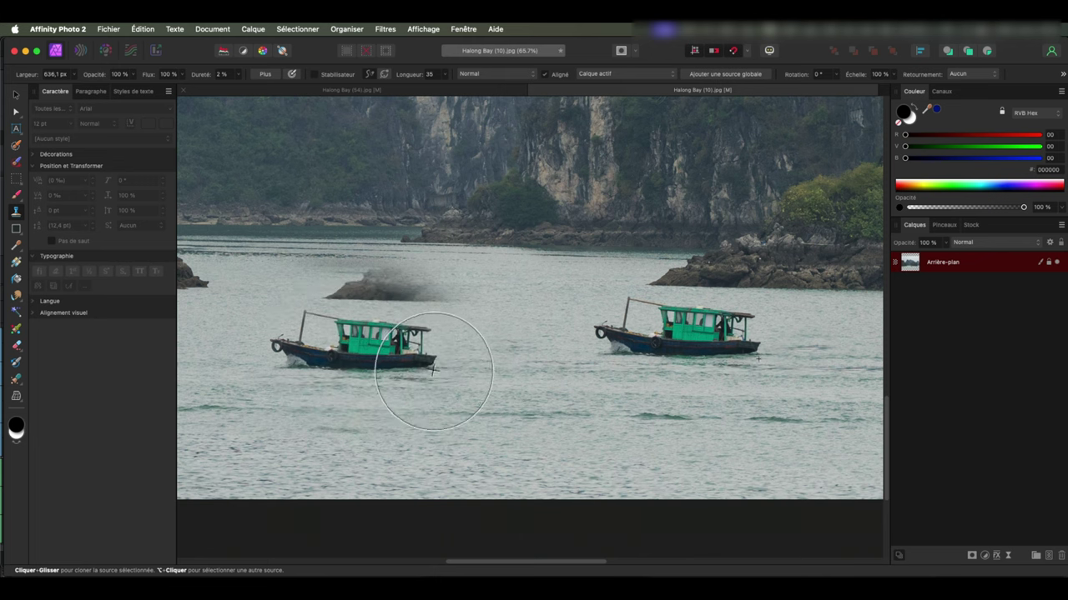
pyautogui.moveTo(440, 370); pyautogui.dragTo(405, 292)
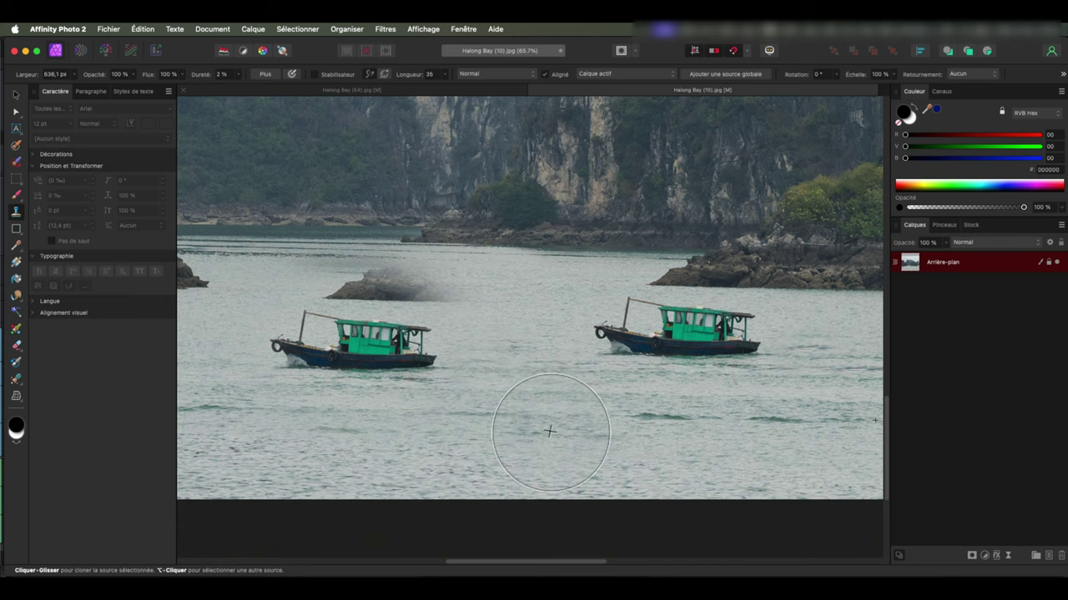
pyautogui.moveTo(548, 385); pyautogui.dragTo(517, 384)
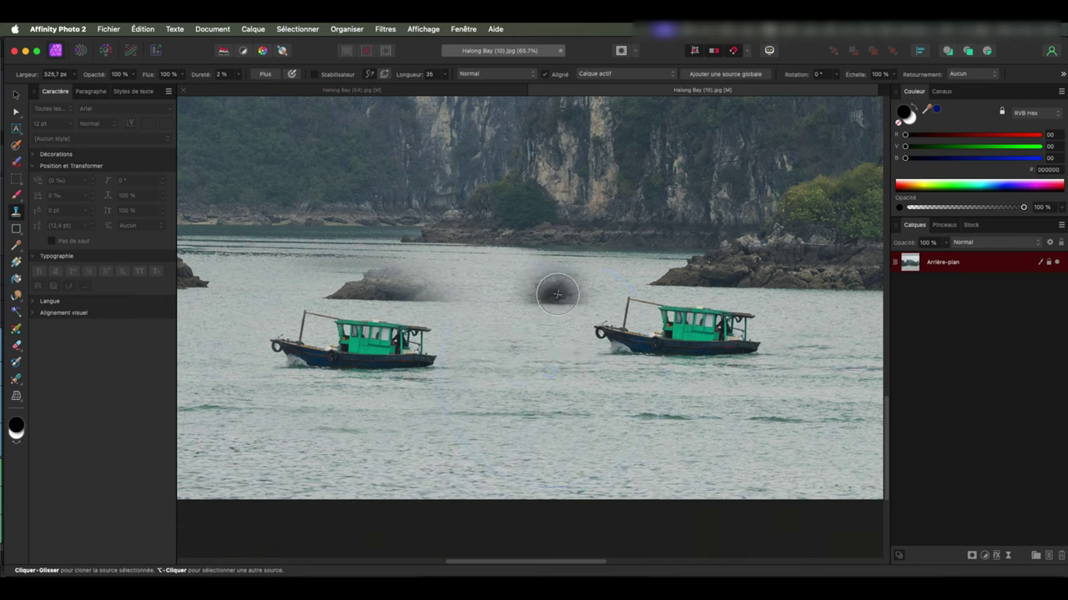
pyautogui.moveTo(568, 296); pyautogui.dragTo(333, 286)
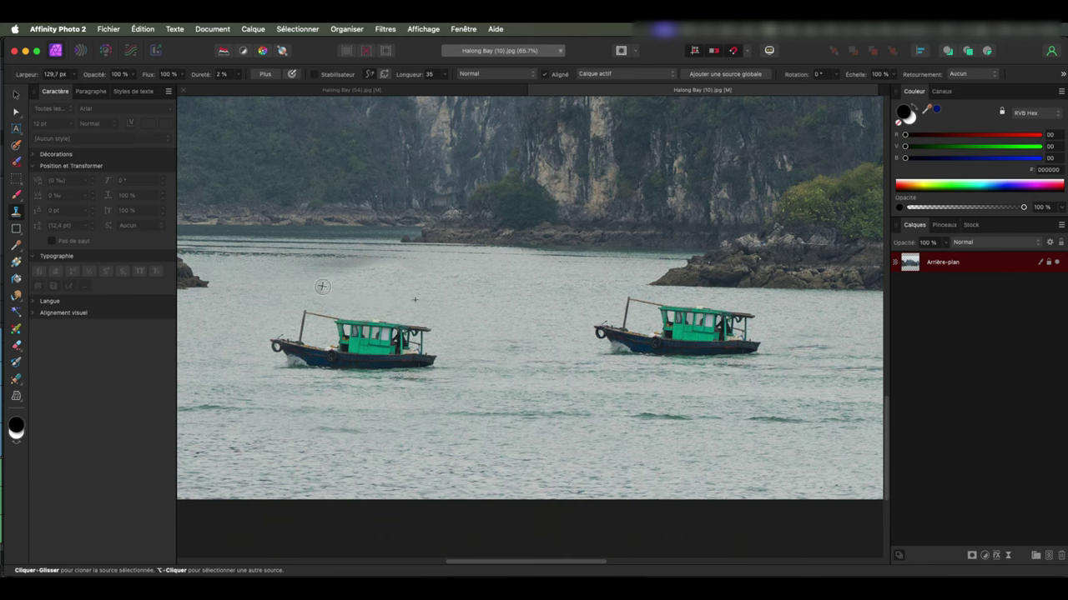
pyautogui.moveTo(333, 286); pyautogui.dragTo(372, 277)
pyautogui.press('super+minus')
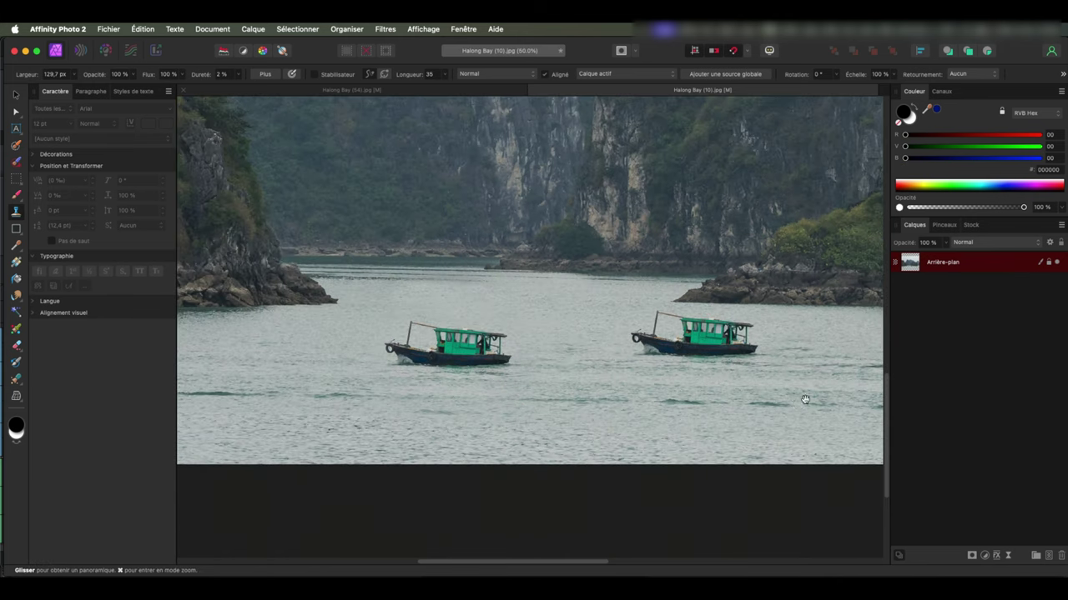
pyautogui.hscroll(2, 807, 372)
pyautogui.scroll(-3, 719, 410)
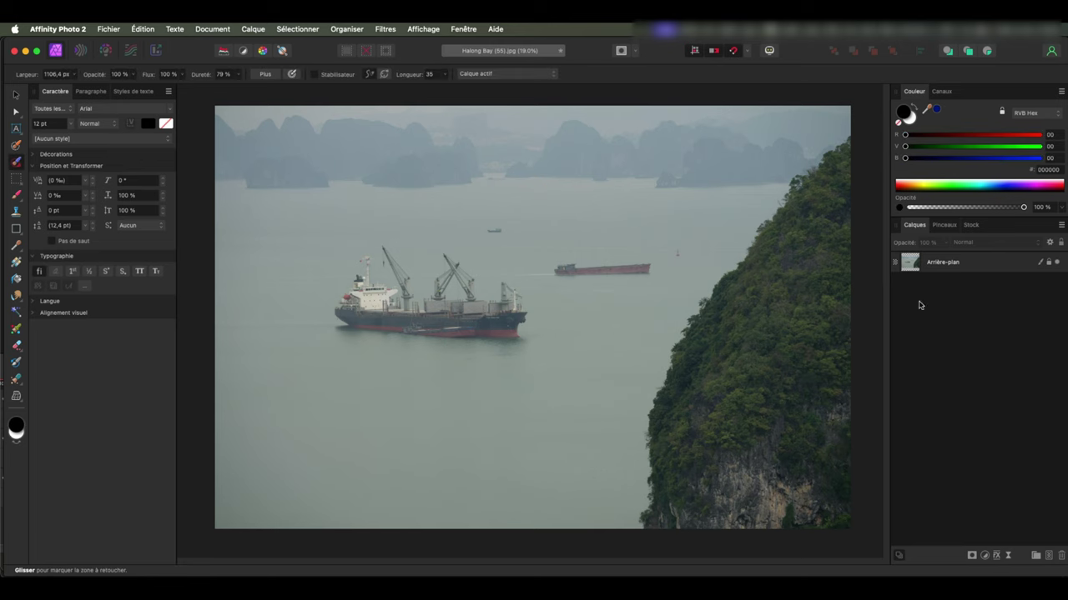
# Step: Paint out the large cargo ship with an enlarged Inpainting Brush on Arrière-plan
pyautogui.click(959, 264)
pyautogui.press('j')
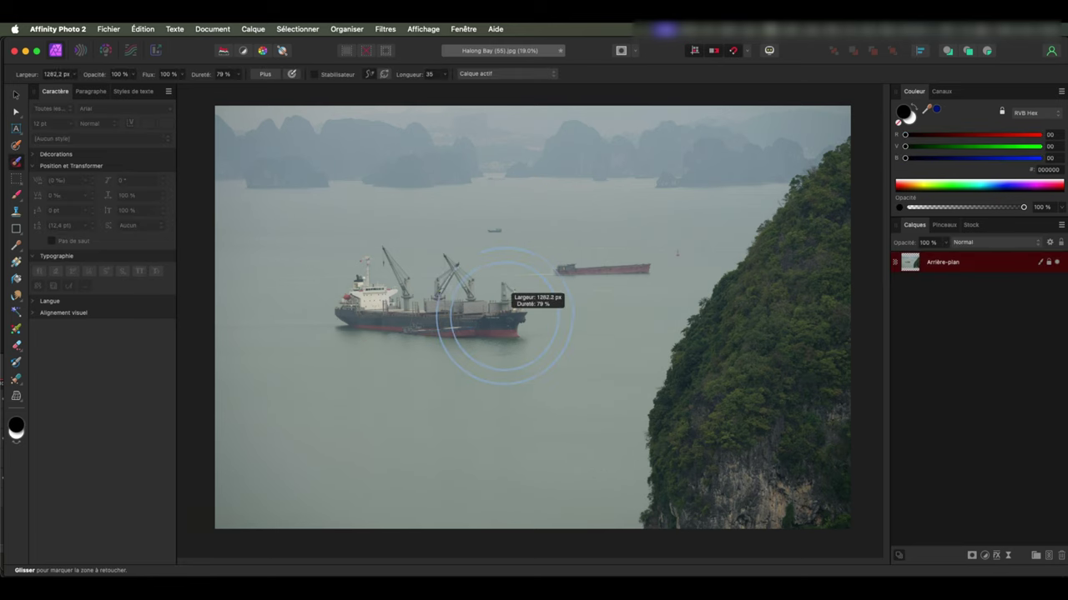
pyautogui.click(517, 315)
pyautogui.moveTo(518, 315); pyautogui.dragTo(358, 310)
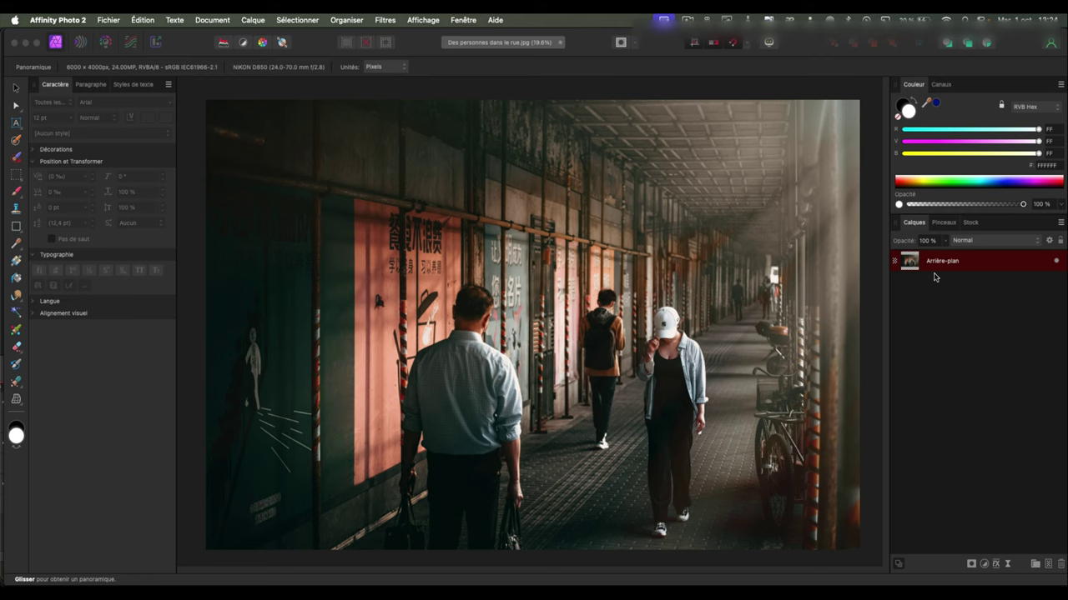
# Step: Preview a Gaussian blur at about 34 px radius, then cancel it
pyautogui.click(385, 19)
pyautogui.moveTo(430, 56)
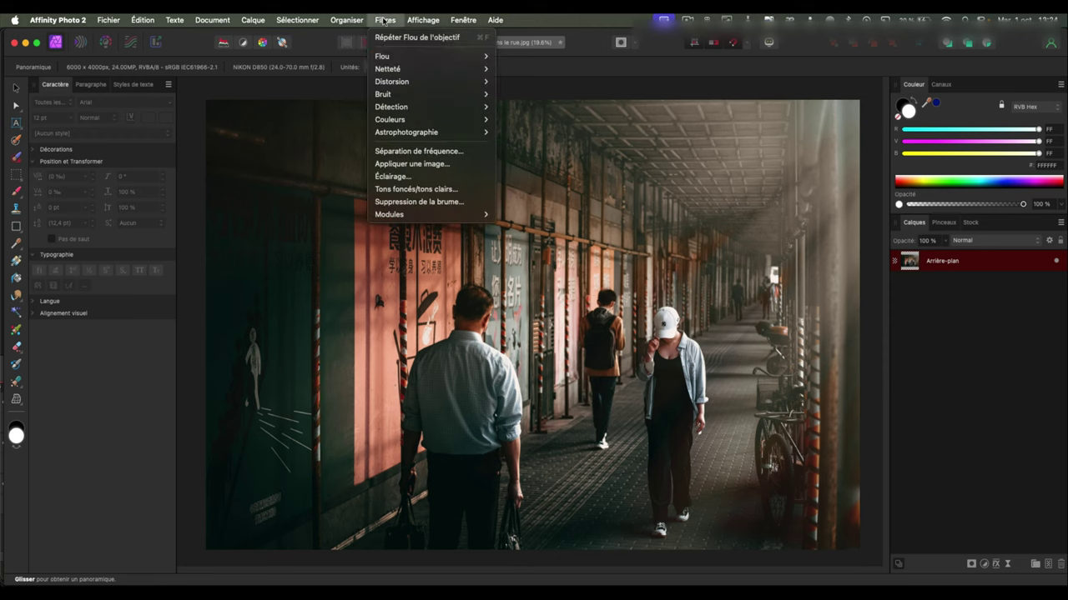
pyautogui.click(562, 69)
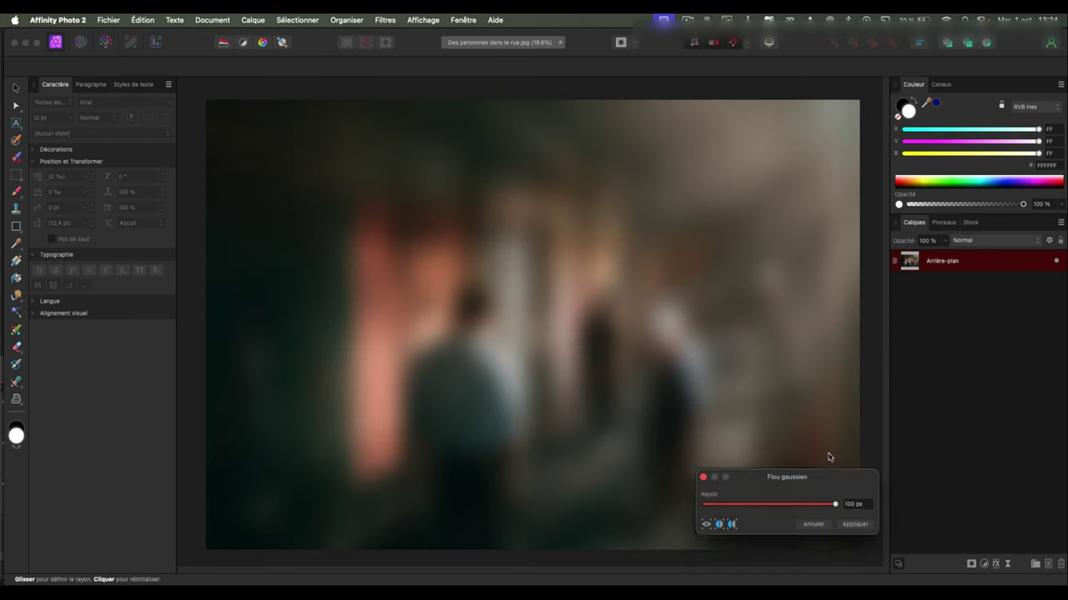
pyautogui.moveTo(827, 477)
pyautogui.mouseDown()
pyautogui.moveTo(803, 133)
pyautogui.moveTo(763, 167)
pyautogui.mouseUp()
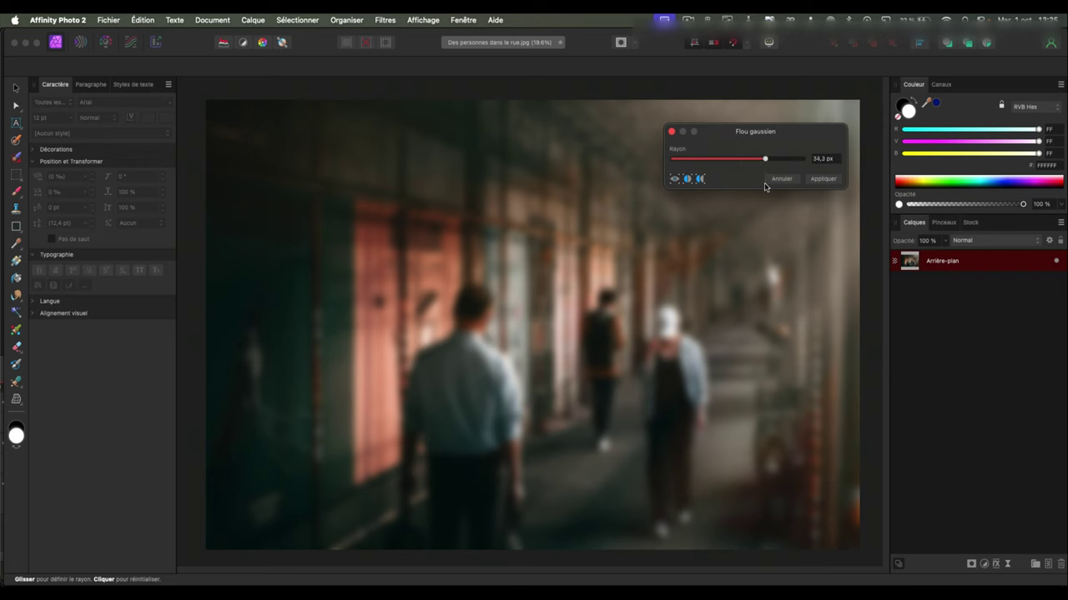
pyautogui.click(782, 180)
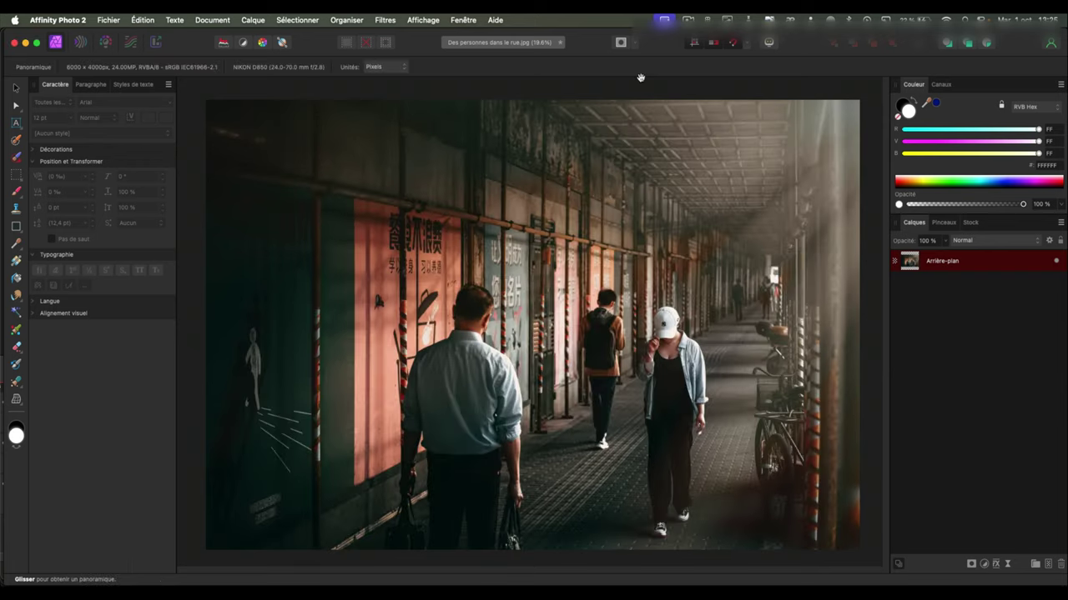
# Step: Apply a 21.7 px lens blur, then undo it to restore the sharp photo
pyautogui.click(386, 21)
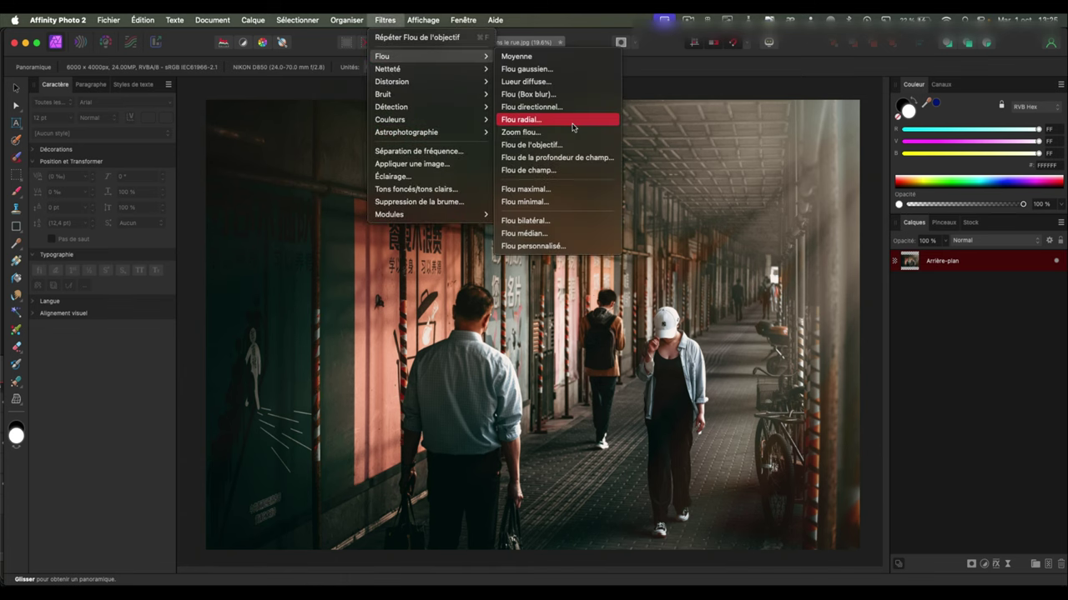
pyautogui.click(550, 123)
pyautogui.moveTo(823, 113); pyautogui.dragTo(778, 137)
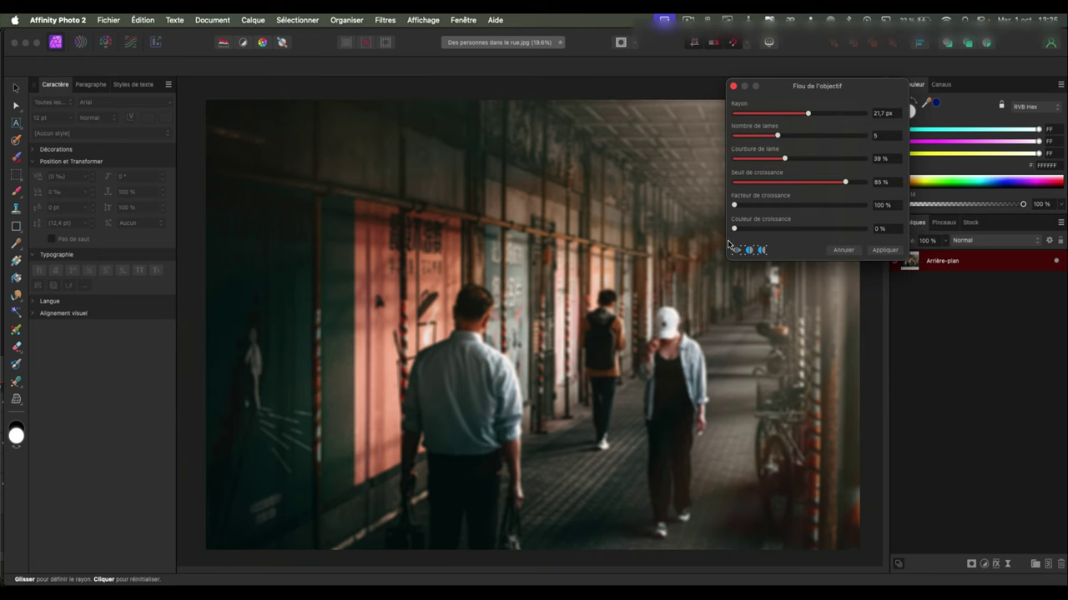
pyautogui.click(885, 249)
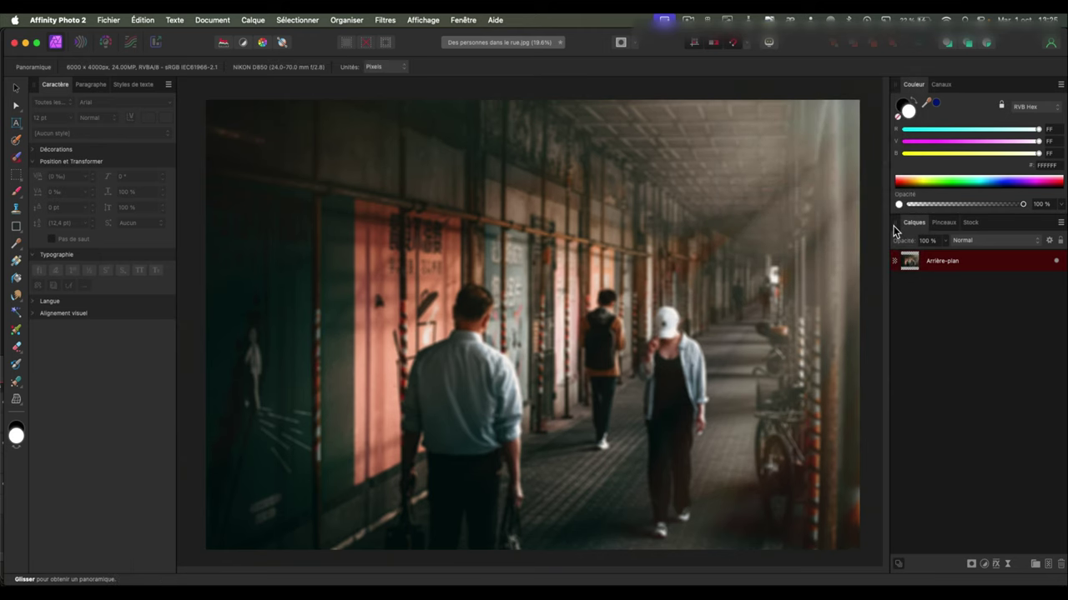
pyautogui.hotkey('ctrl', 'z')
pyautogui.click(385, 19)
pyautogui.moveTo(388, 68)
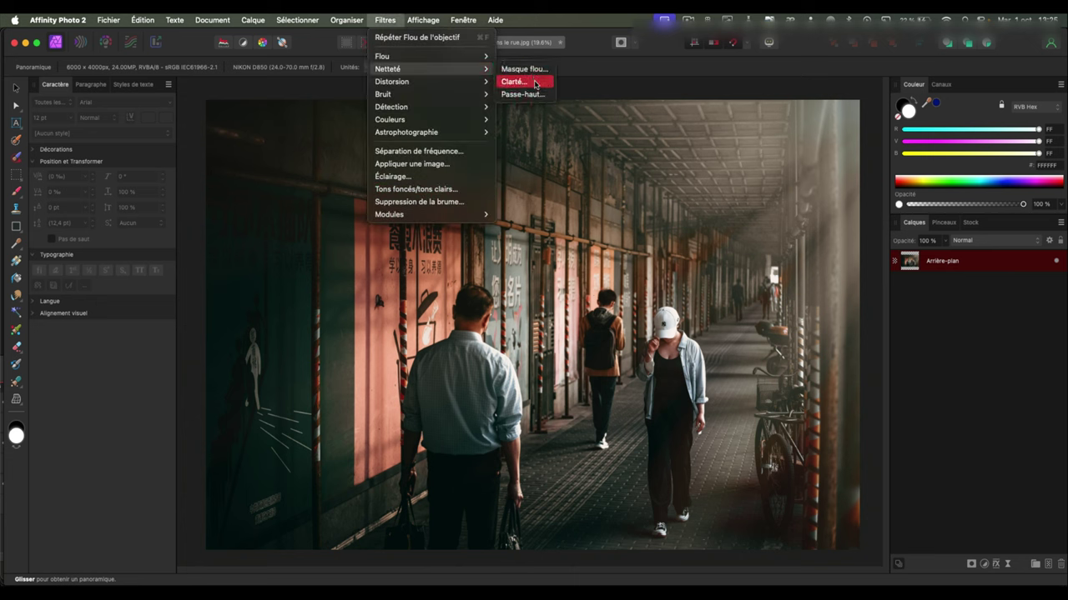
# Step: Preview the Clarté filter at -75% intensity in a split before/after view
pyautogui.click(526, 82)
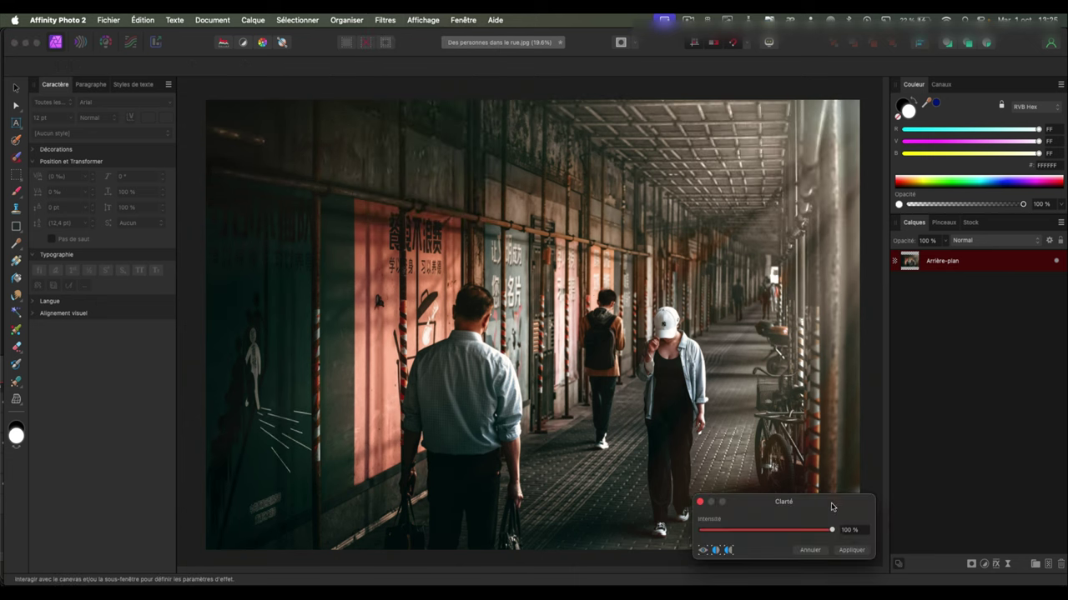
pyautogui.moveTo(780, 499); pyautogui.dragTo(746, 176)
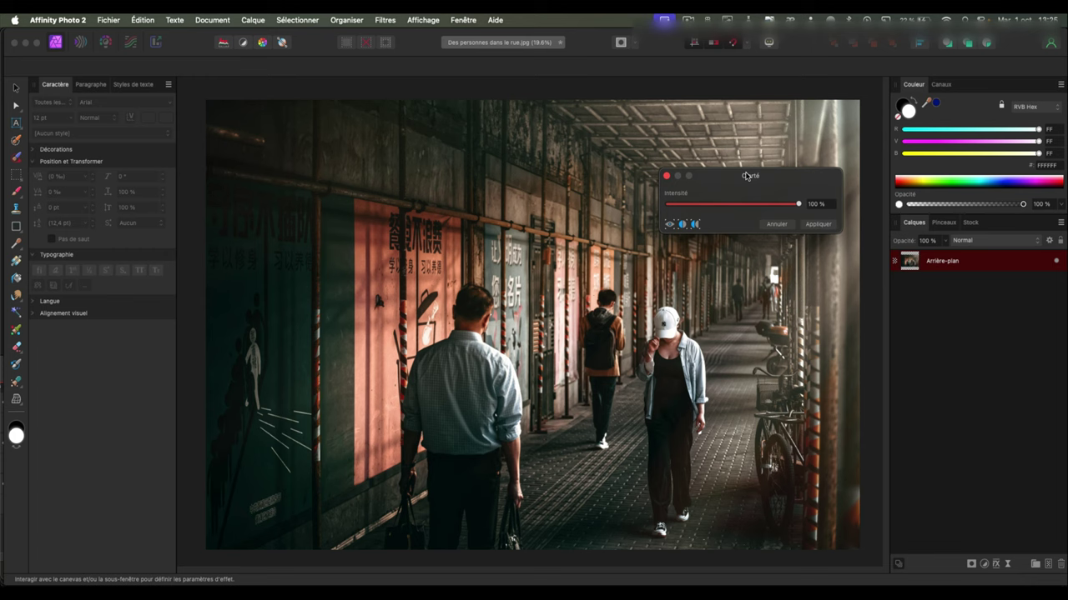
pyautogui.click(695, 225)
pyautogui.moveTo(792, 205); pyautogui.dragTo(582, 218)
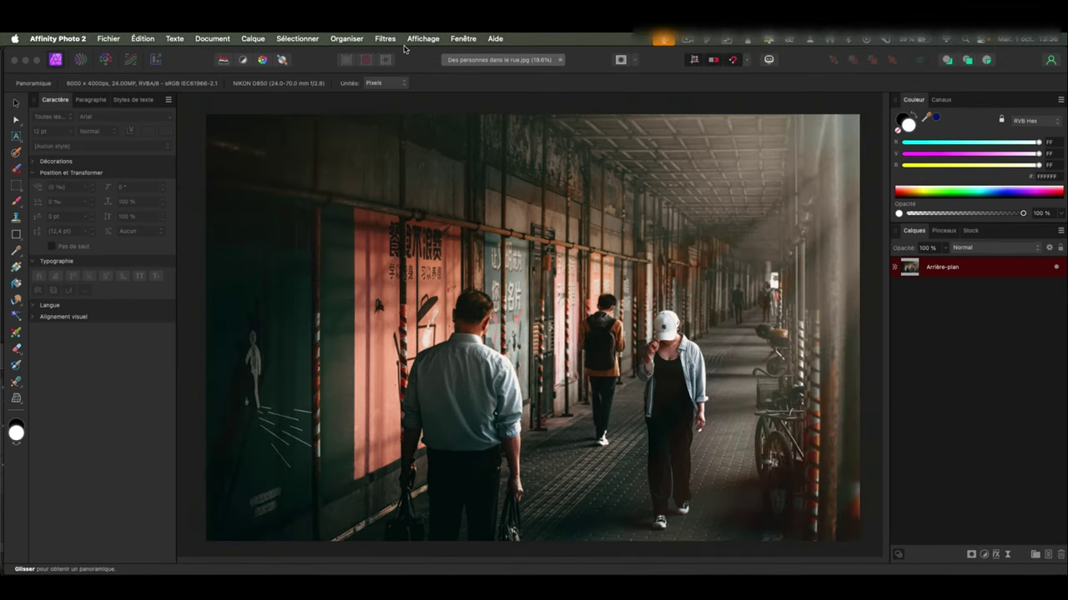
pyautogui.click(385, 38)
pyautogui.moveTo(438, 109)
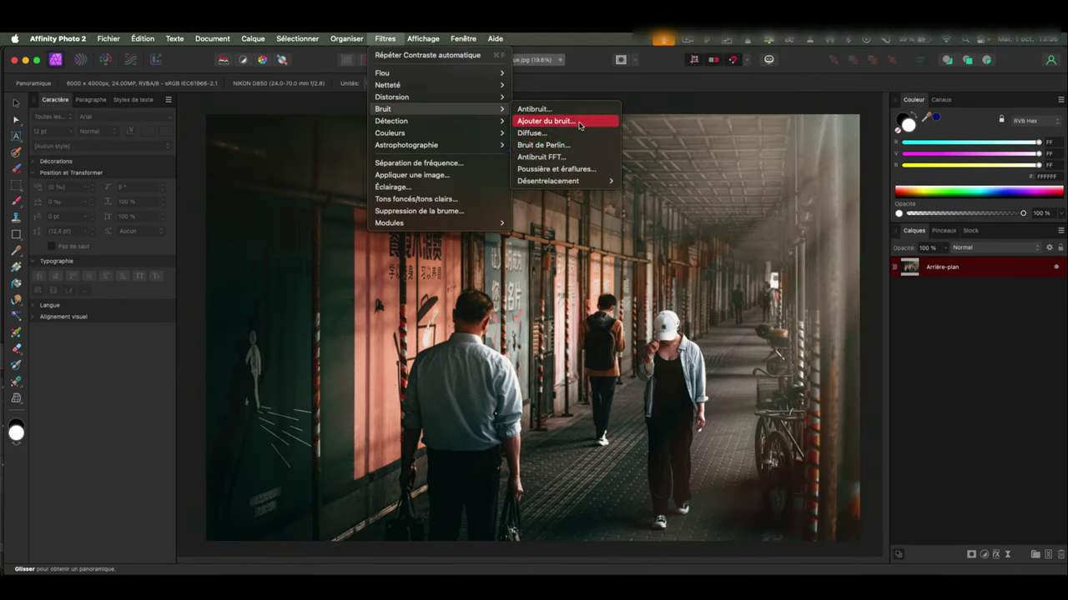
pyautogui.click(577, 121)
pyautogui.moveTo(715, 492); pyautogui.dragTo(821, 491)
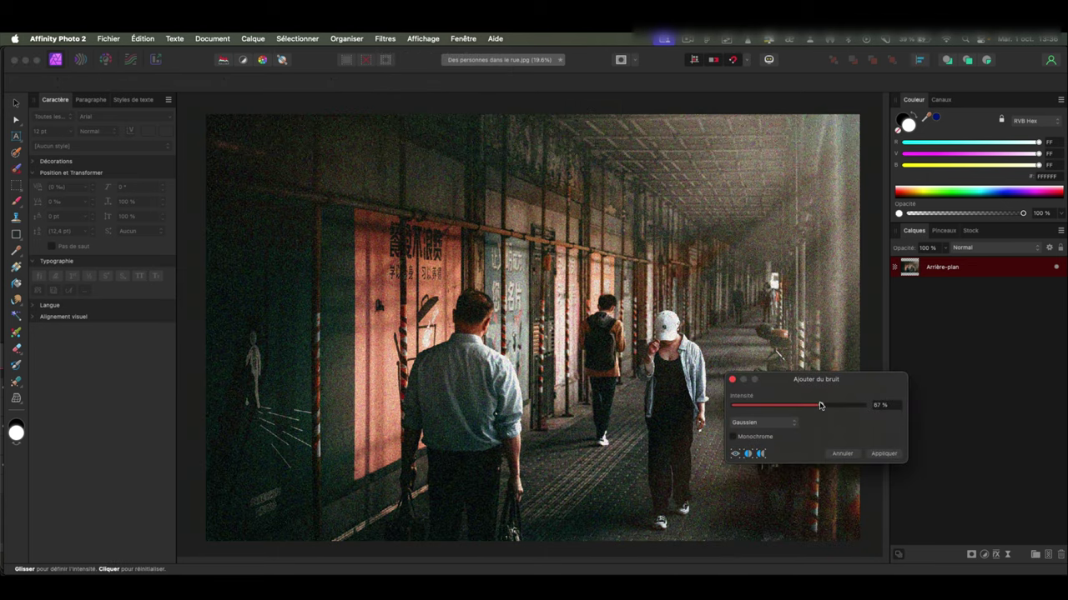
pyautogui.press('Return')
pyautogui.click(390, 44)
pyautogui.moveTo(383, 108)
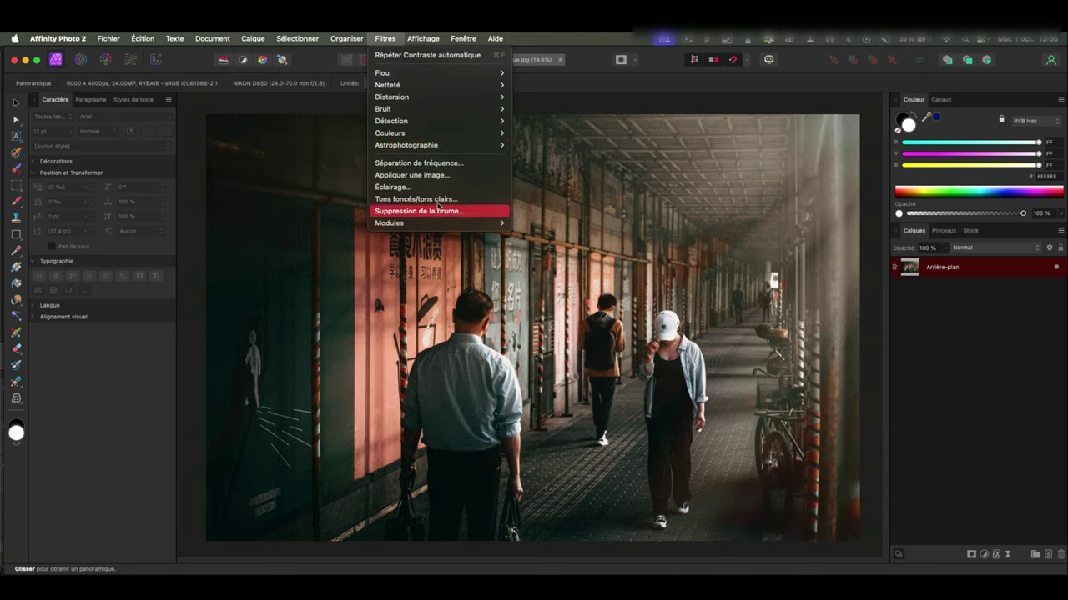
pyautogui.click(533, 108)
pyautogui.moveTo(751, 435); pyautogui.dragTo(777, 429)
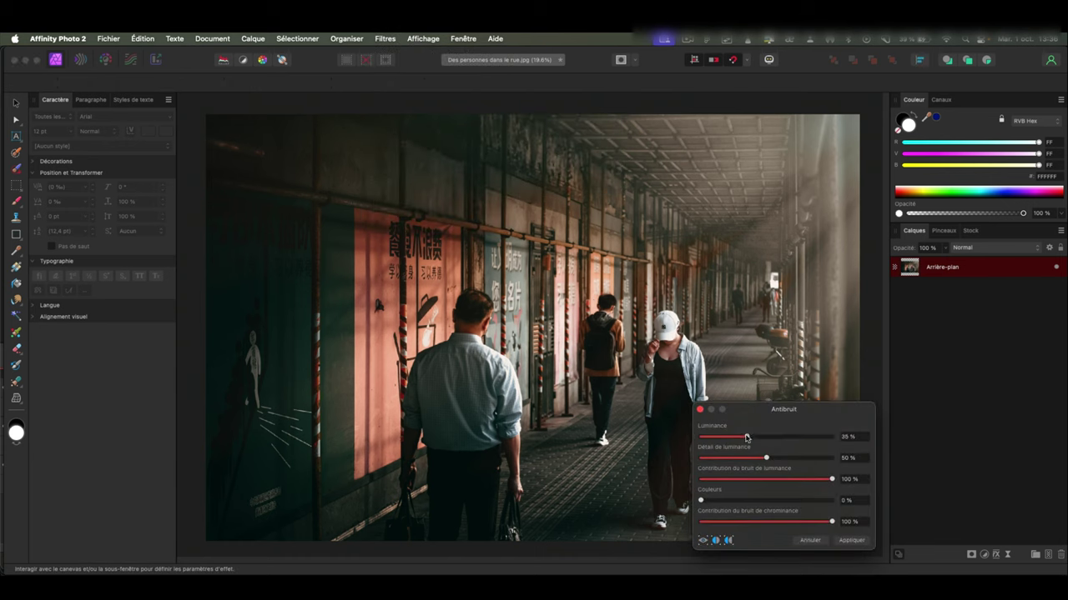
pyautogui.click(807, 541)
pyautogui.click(385, 38)
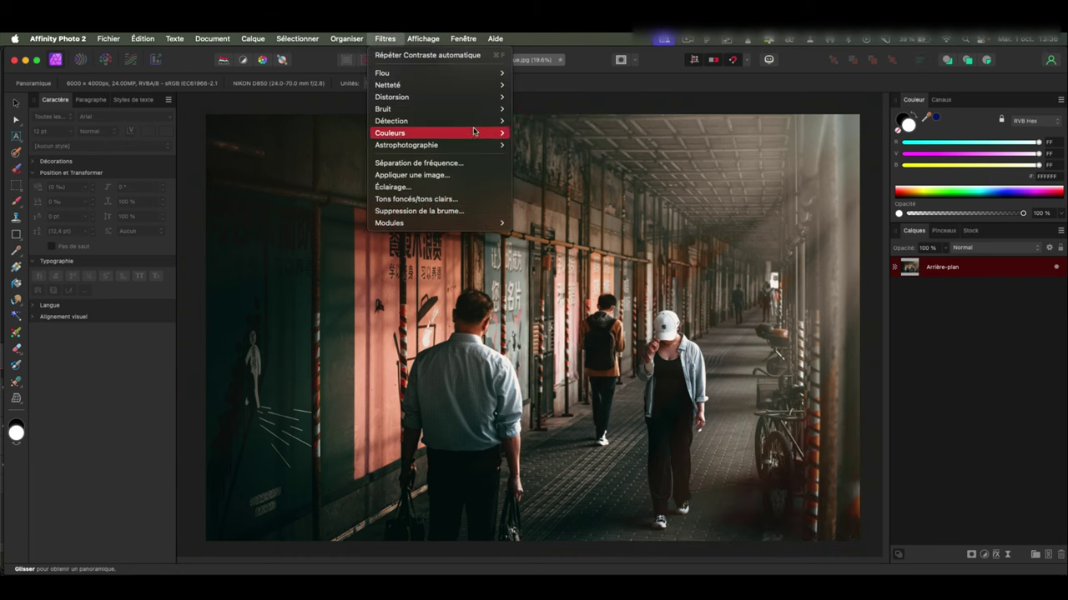
# Step: Aim an Éclairage spotlight down the corridor: diffuse 89%, ambient 61%, distance 34%, widened cone
pyautogui.click(463, 186)
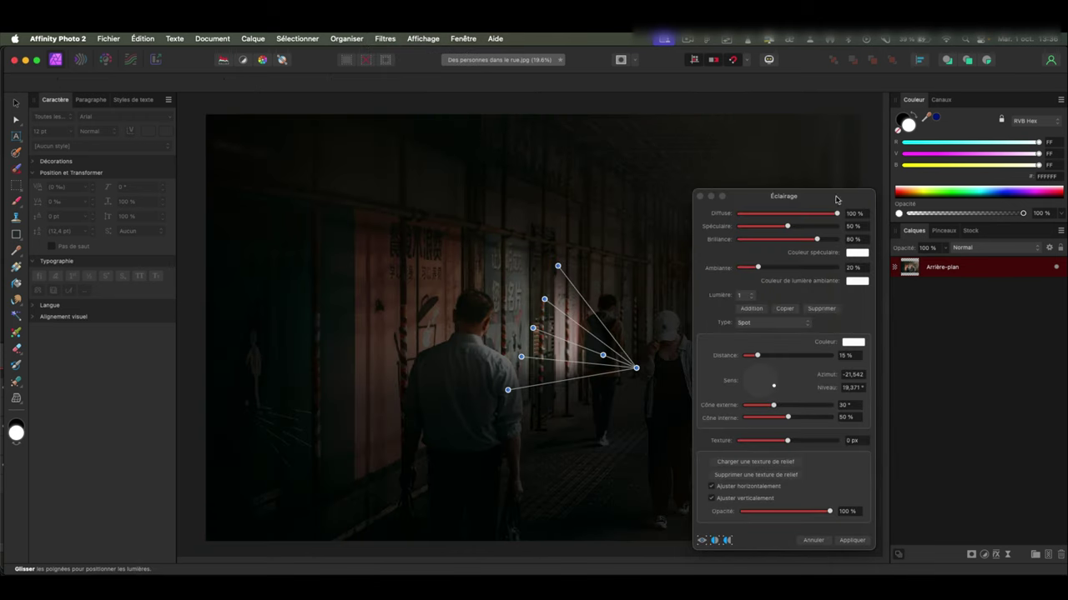
pyautogui.moveTo(837, 199); pyautogui.dragTo(954, 116)
pyautogui.moveTo(637, 367)
pyautogui.mouseDown()
pyautogui.moveTo(726, 245)
pyautogui.moveTo(745, 388)
pyautogui.moveTo(753, 286)
pyautogui.moveTo(742, 273)
pyautogui.mouseUp()
pyautogui.moveTo(940, 132); pyautogui.dragTo(932, 143)
pyautogui.moveTo(875, 184); pyautogui.dragTo(916, 185)
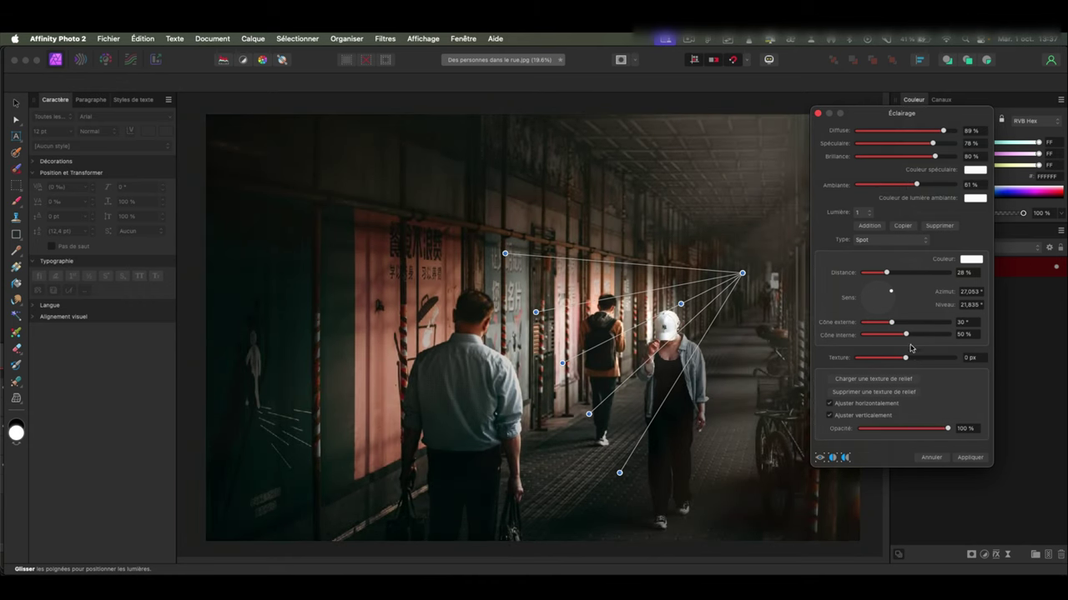
pyautogui.moveTo(891, 274); pyautogui.dragTo(891, 272)
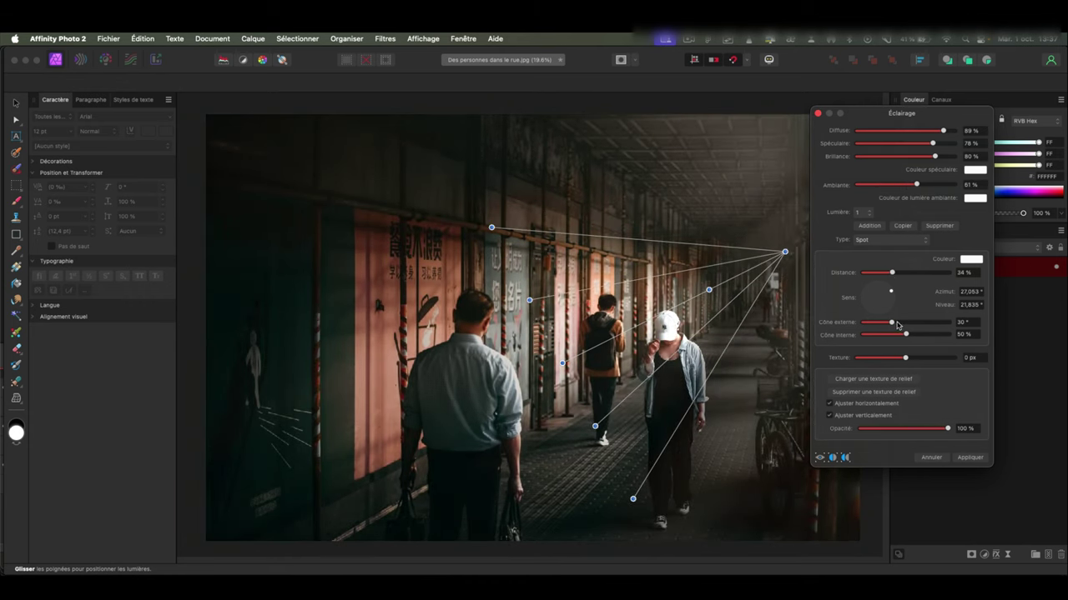
pyautogui.moveTo(890, 321)
pyautogui.mouseDown()
pyautogui.moveTo(938, 335)
pyautogui.moveTo(865, 336)
pyautogui.moveTo(957, 336)
pyautogui.moveTo(897, 322)
pyautogui.moveTo(906, 335)
pyautogui.mouseUp()
pyautogui.moveTo(947, 428); pyautogui.dragTo(932, 429)
# Step: Apply the lighting effect, duplicate the layer, and name the layers Netteté and Original
pyautogui.click(970, 457)
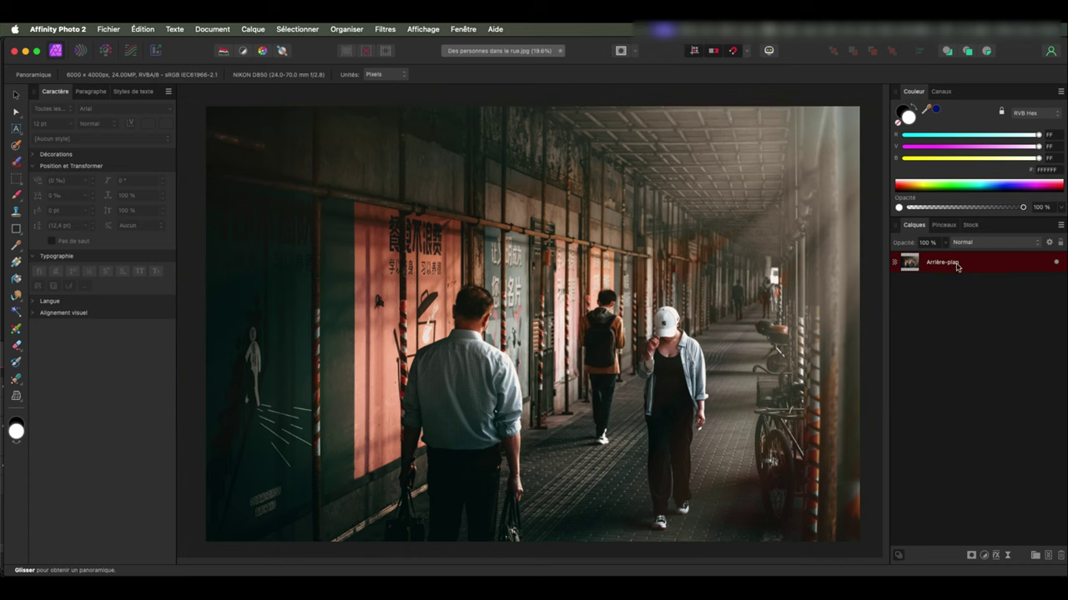
pyautogui.press('super+j')
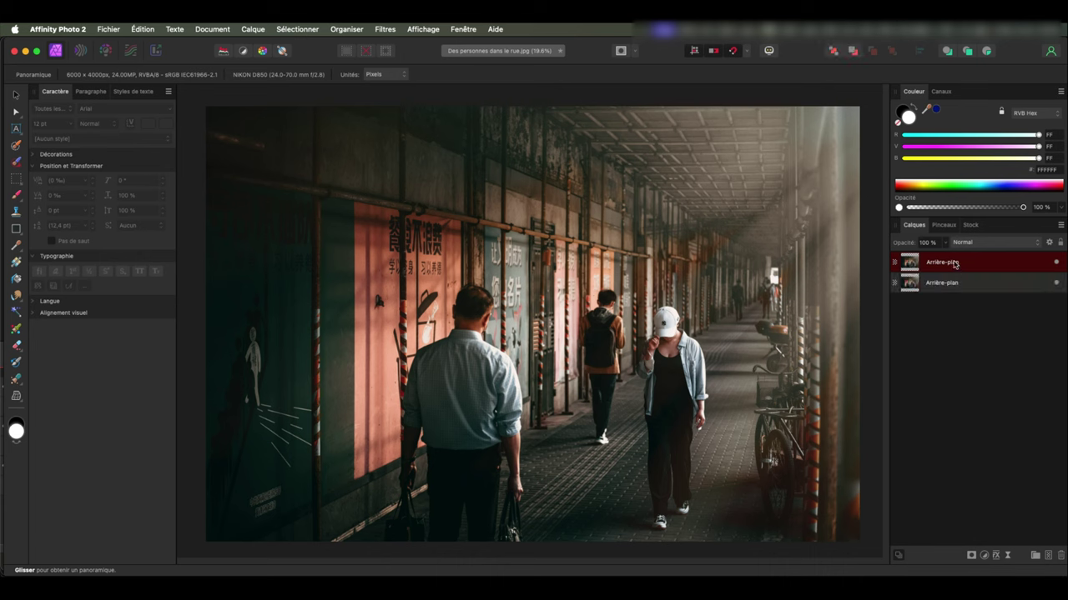
pyautogui.doubleClick(947, 261)
pyautogui.write('Netteté')
pyautogui.doubleClick(941, 283)
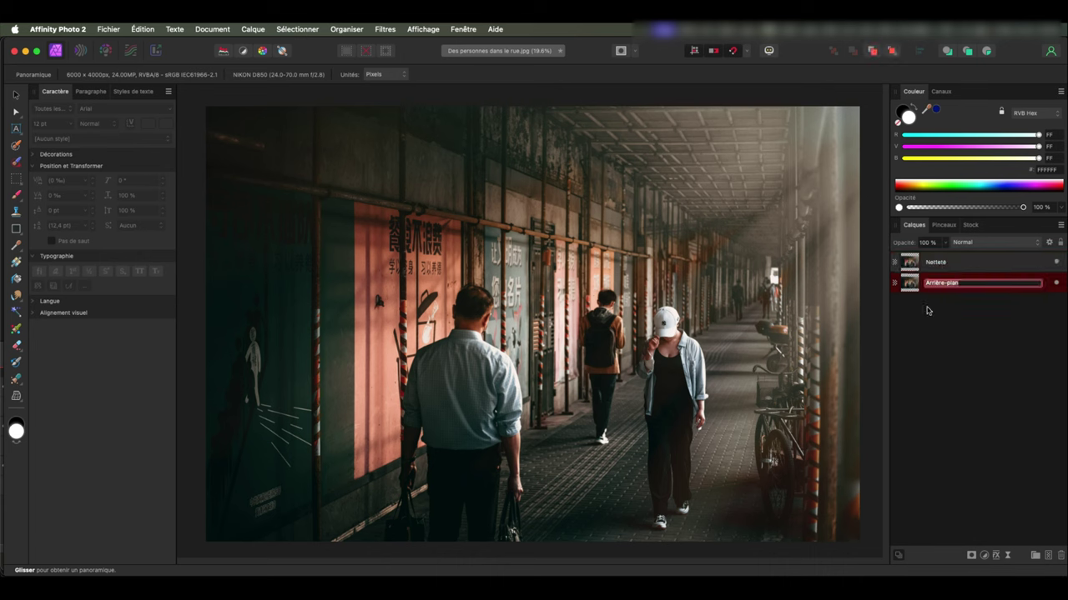
pyautogui.write('Original')
pyautogui.press('Return')
pyautogui.click(959, 263)
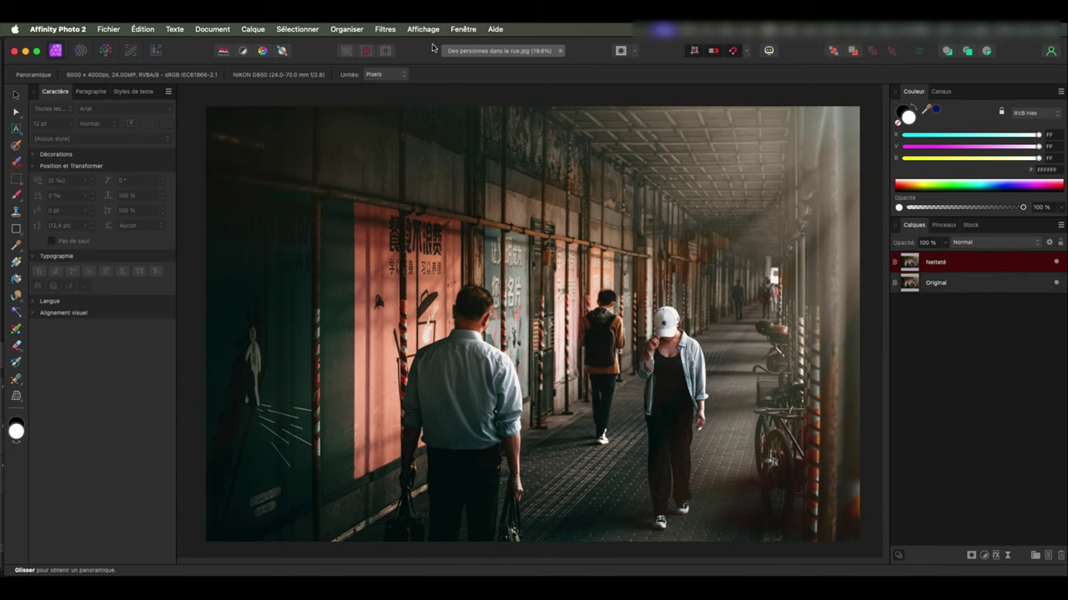
# Step: Apply a 17.4 px Passe-haut filter to Netteté and try the Lumière tamisée blend mode
pyautogui.click(385, 28)
pyautogui.moveTo(429, 76)
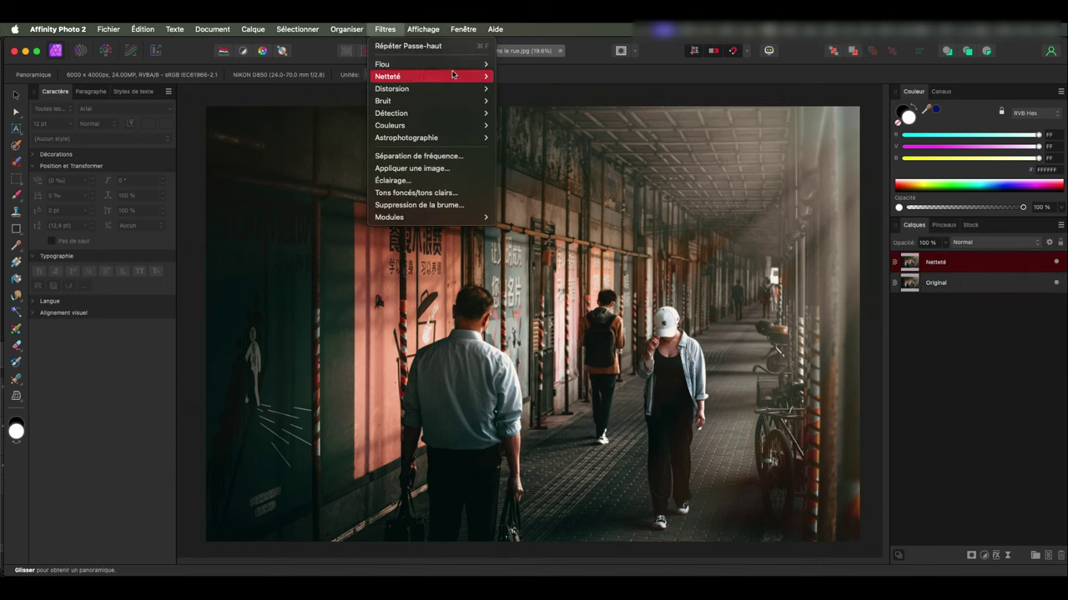
pyautogui.click(522, 101)
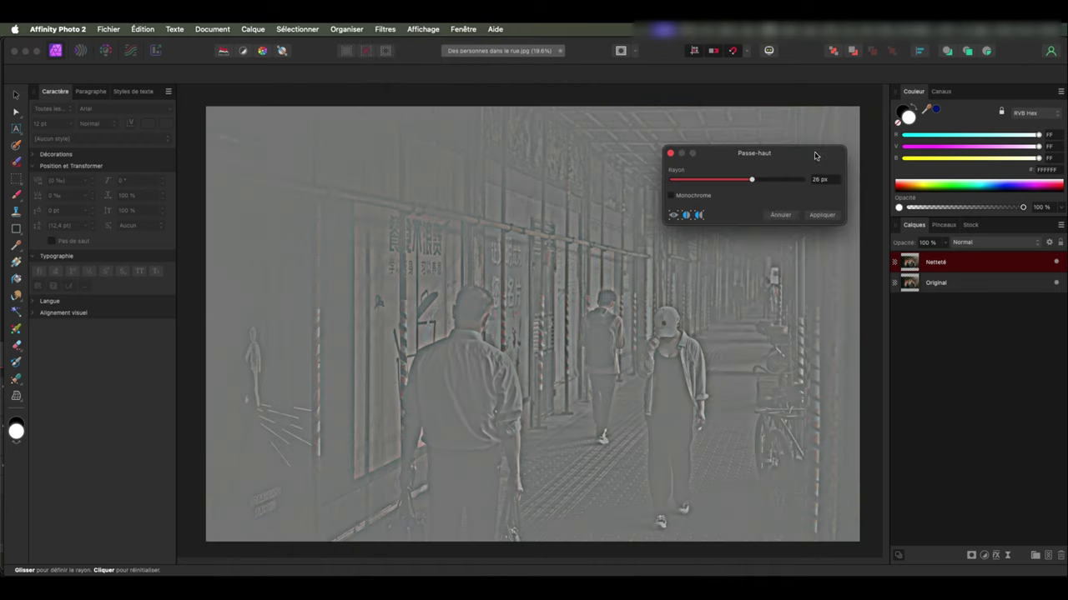
pyautogui.moveTo(749, 185); pyautogui.dragTo(737, 182)
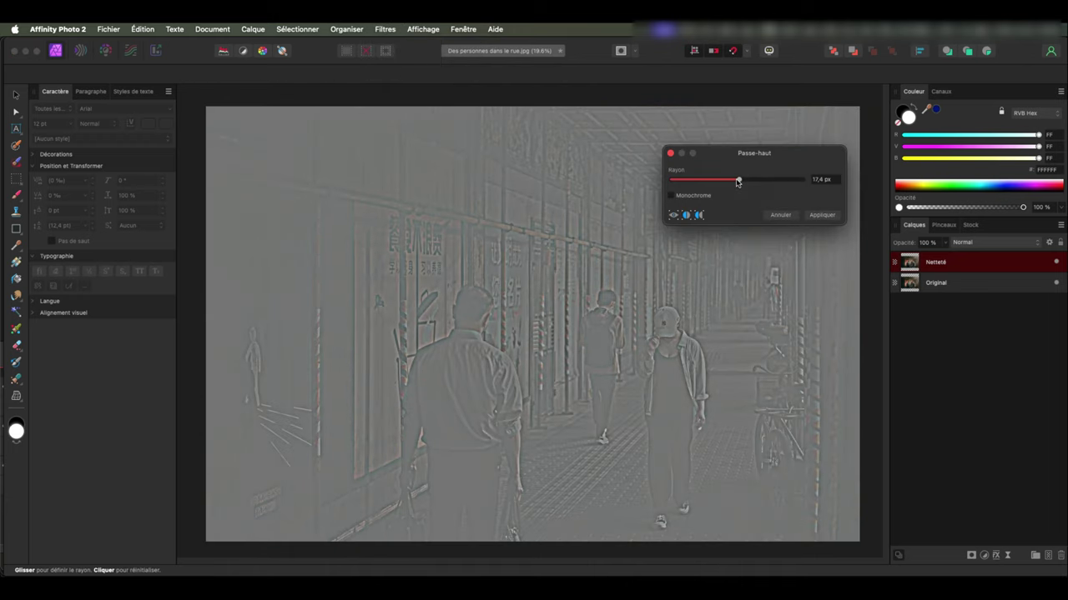
pyautogui.click(821, 215)
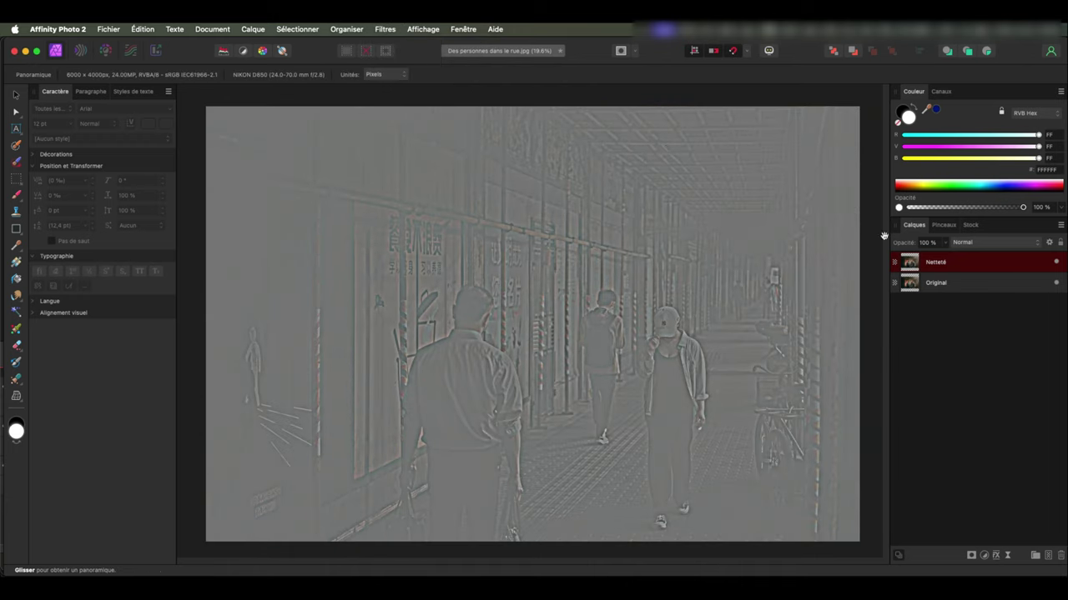
pyautogui.click(996, 242)
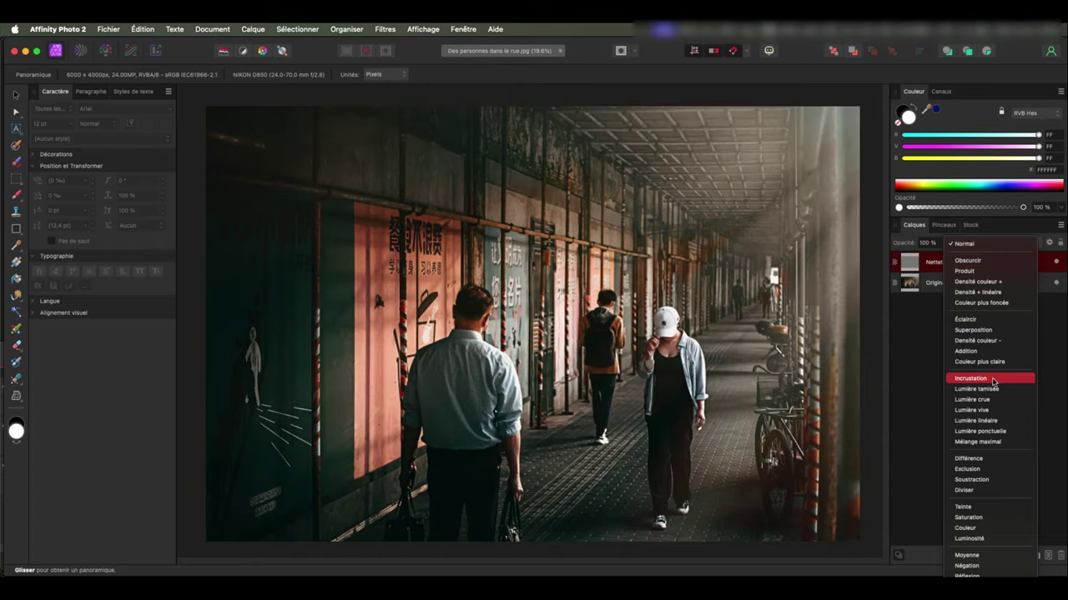
pyautogui.click(995, 390)
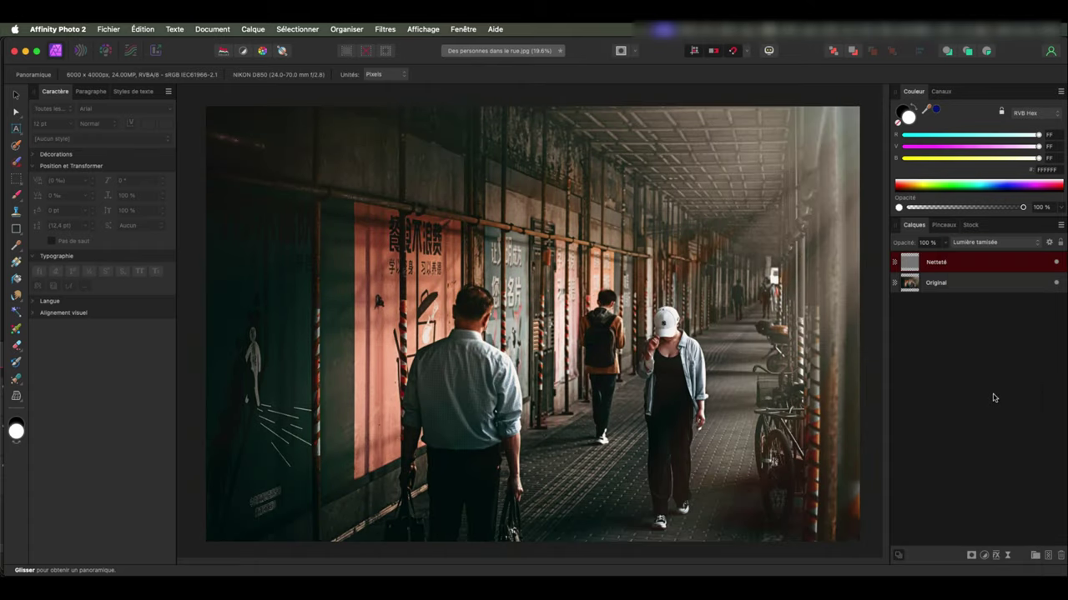
# Step: Zoom to 100% on the people and set Netteté to 75% opacity with Incrustation blending
pyautogui.press('z')
pyautogui.moveTo(677, 363)
pyautogui.mouseDown()
pyautogui.moveTo(859, 338)
pyautogui.moveTo(719, 295)
pyautogui.mouseUp()
pyautogui.press('h')
pyautogui.press('z')
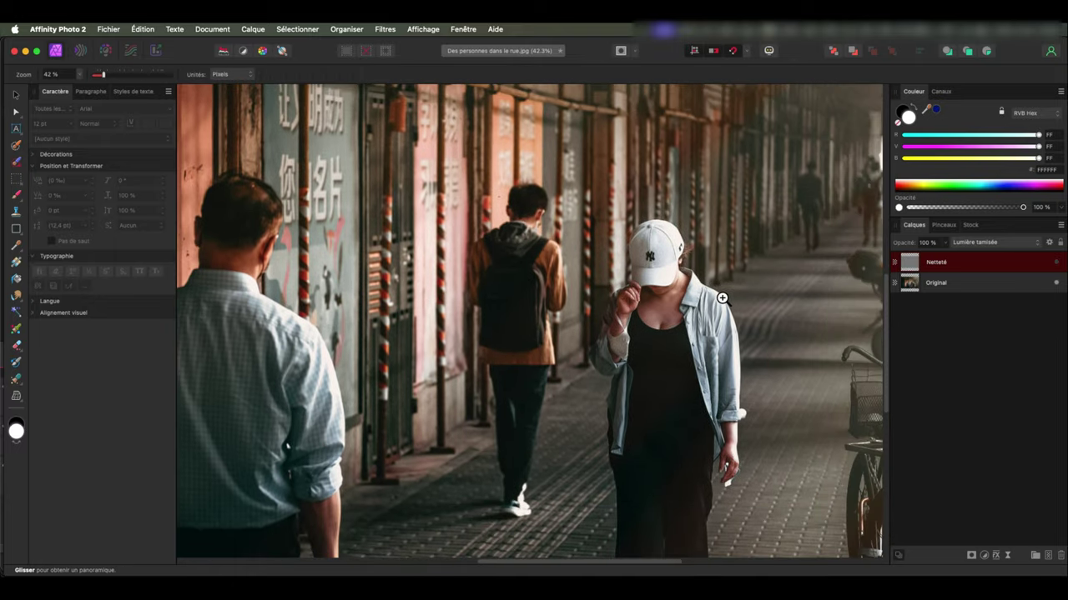
pyautogui.click(822, 335)
pyautogui.click(944, 242)
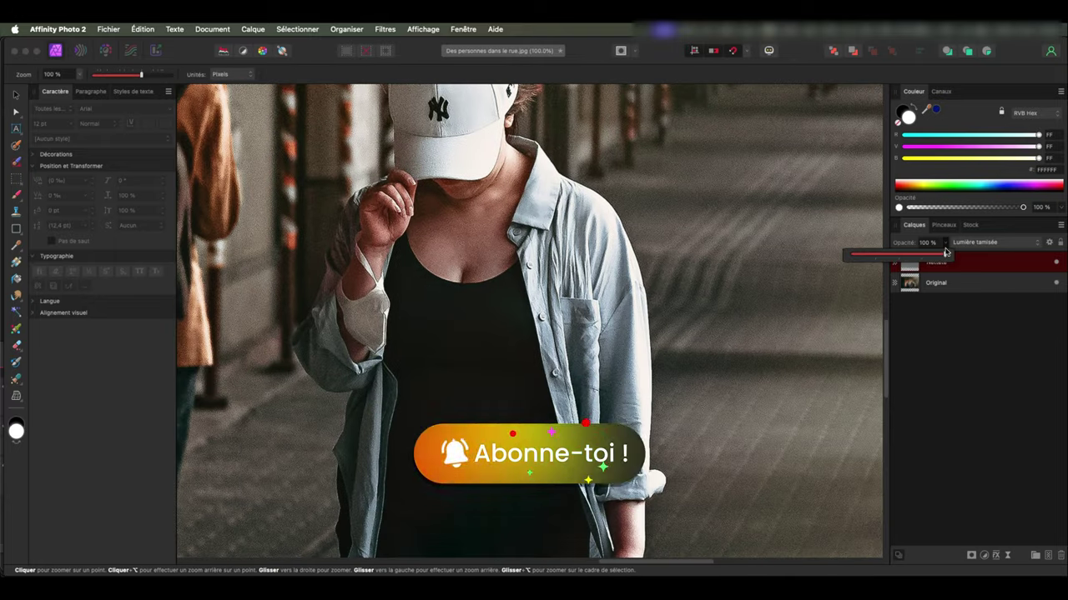
pyautogui.moveTo(941, 255); pyautogui.dragTo(920, 257)
pyautogui.click(988, 242)
pyautogui.click(987, 234)
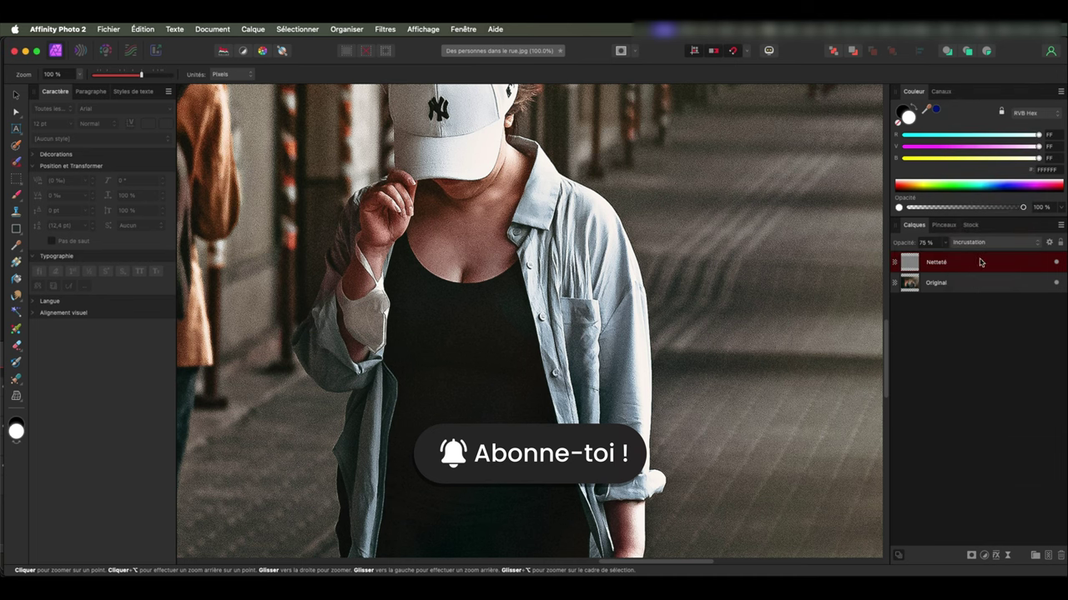
# Step: Zoom back out over the whole photo and deselect the Netteté layer
pyautogui.keyDown('alt'); pyautogui.click(805, 388); pyautogui.keyUp('alt')
pyautogui.scroll(-3, 568, 396)
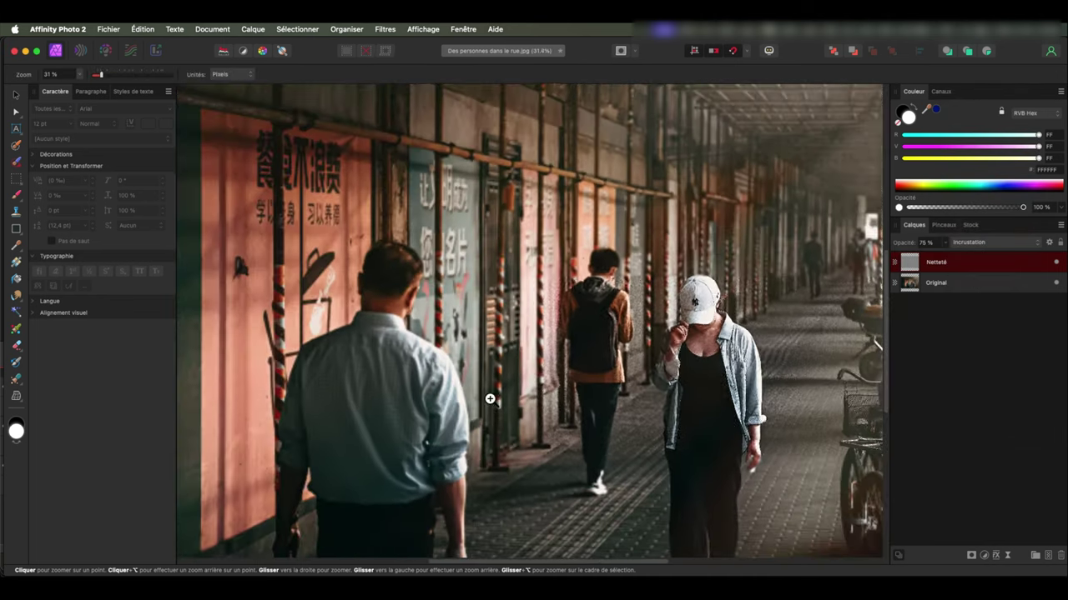
pyautogui.scroll(-3, 562, 431)
pyautogui.scroll(1, 814, 427)
pyautogui.scroll(2, 814, 427)
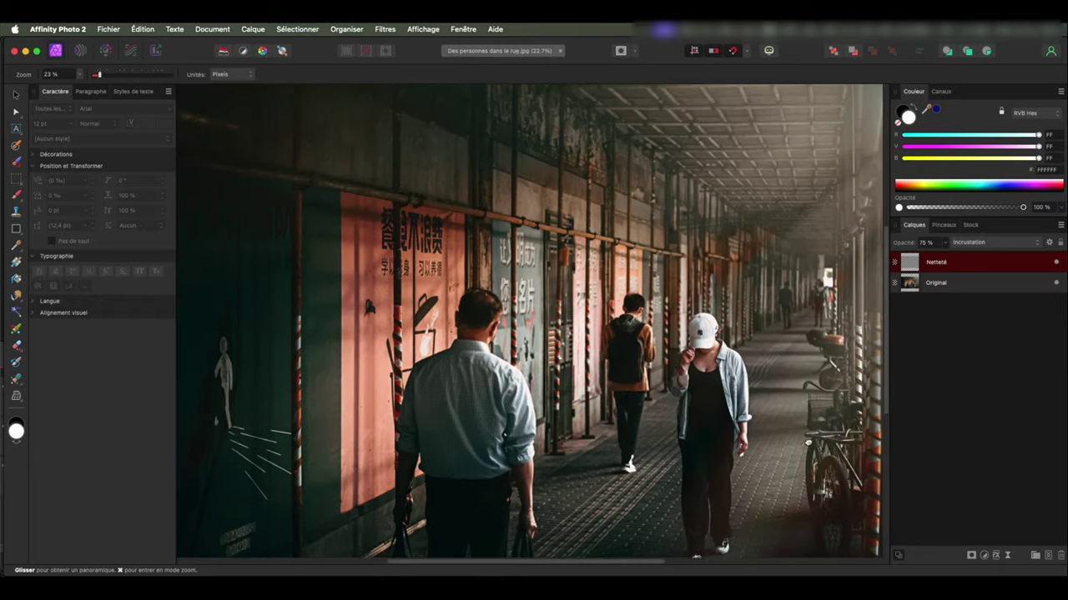
pyautogui.click(970, 337)
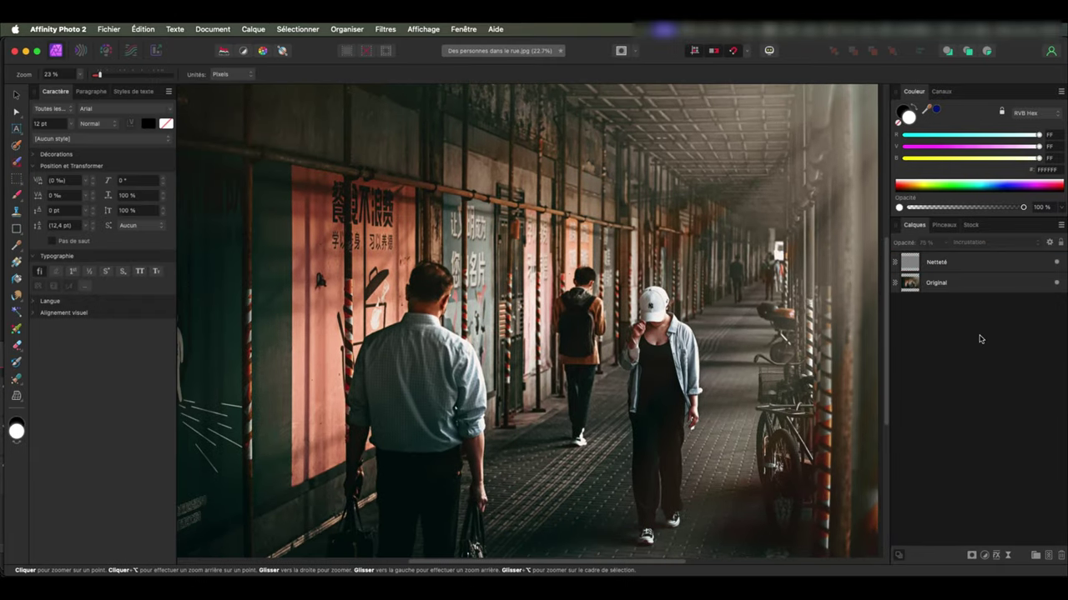
# Step: Add a Vibrance adjustment raised to 72%
pyautogui.click(983, 555)
pyautogui.click(978, 364)
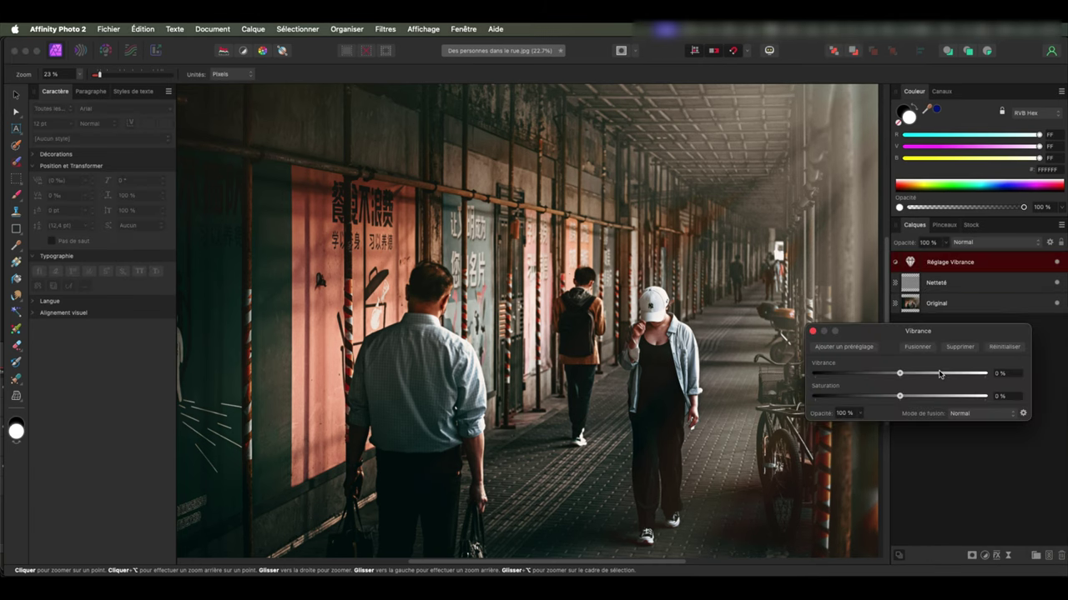
pyautogui.moveTo(943, 373)
pyautogui.mouseDown()
pyautogui.moveTo(960, 373)
pyautogui.moveTo(967, 397)
pyautogui.moveTo(943, 397)
pyautogui.mouseUp()
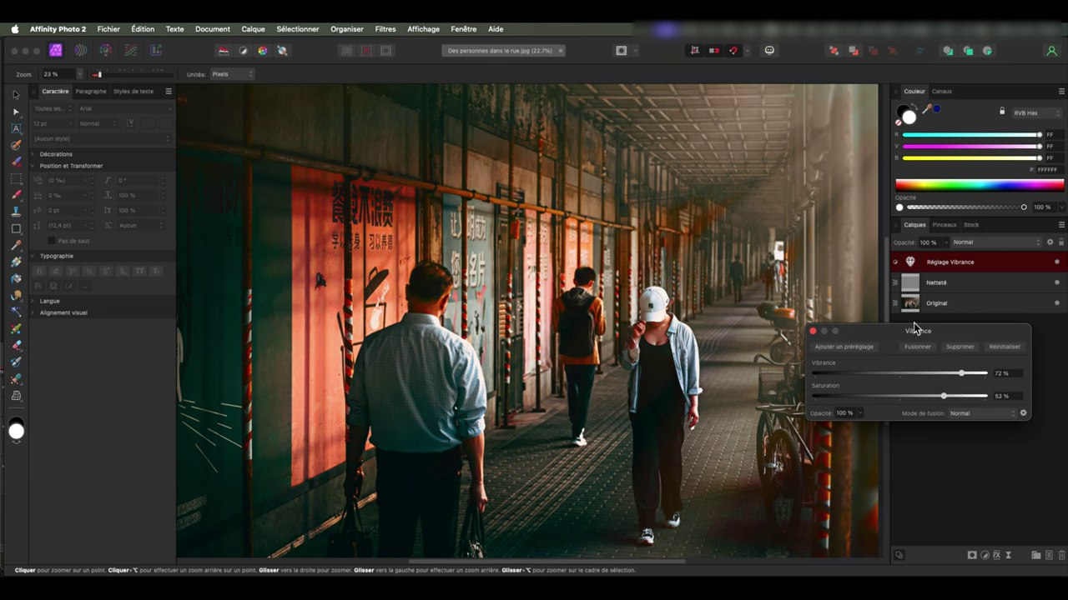
pyautogui.click(813, 332)
# Step: Add a Lens Filter adjustment with a deeper orange EC7500 filter colour
pyautogui.click(985, 554)
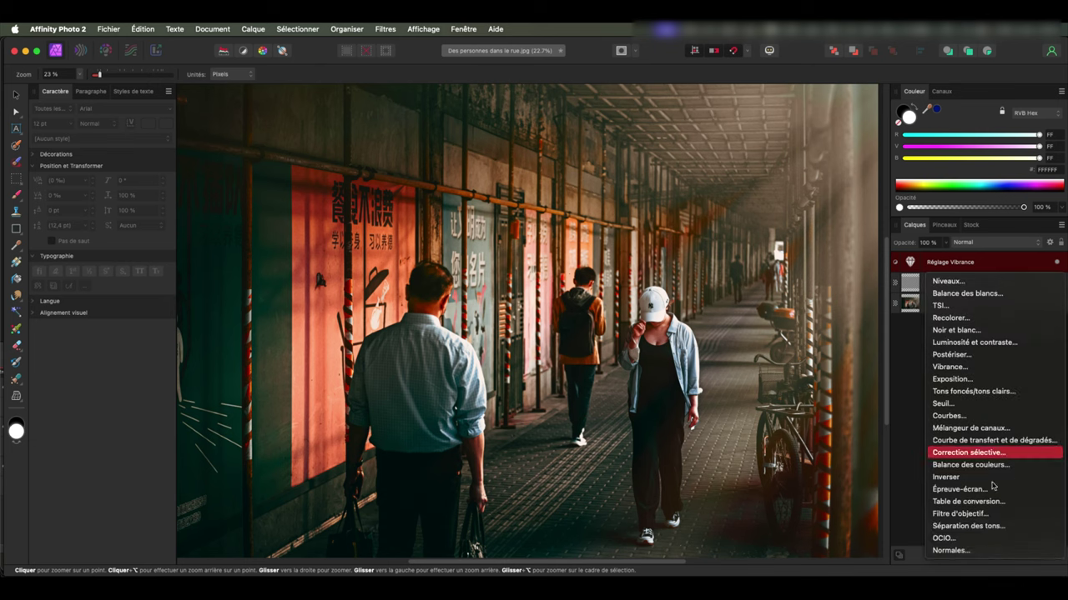
pyautogui.click(985, 515)
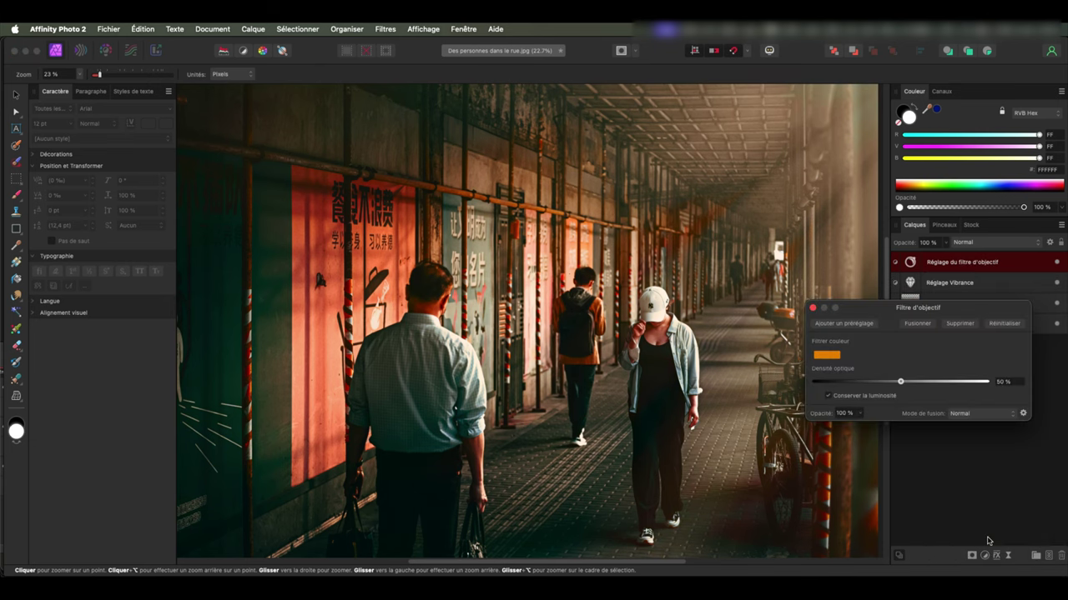
pyautogui.click(831, 350)
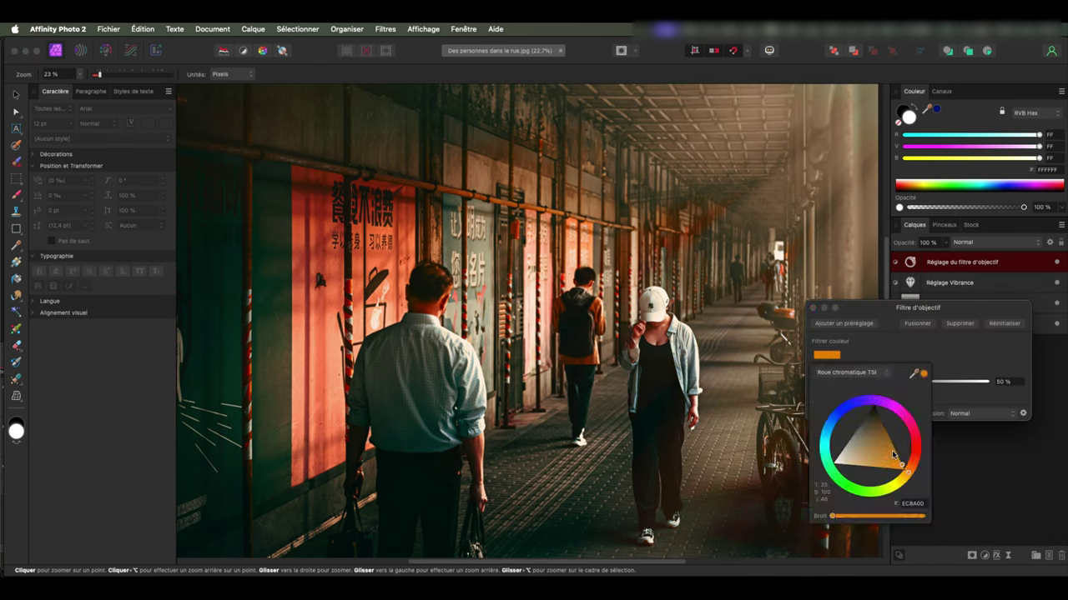
pyautogui.moveTo(908, 470); pyautogui.dragTo(891, 464)
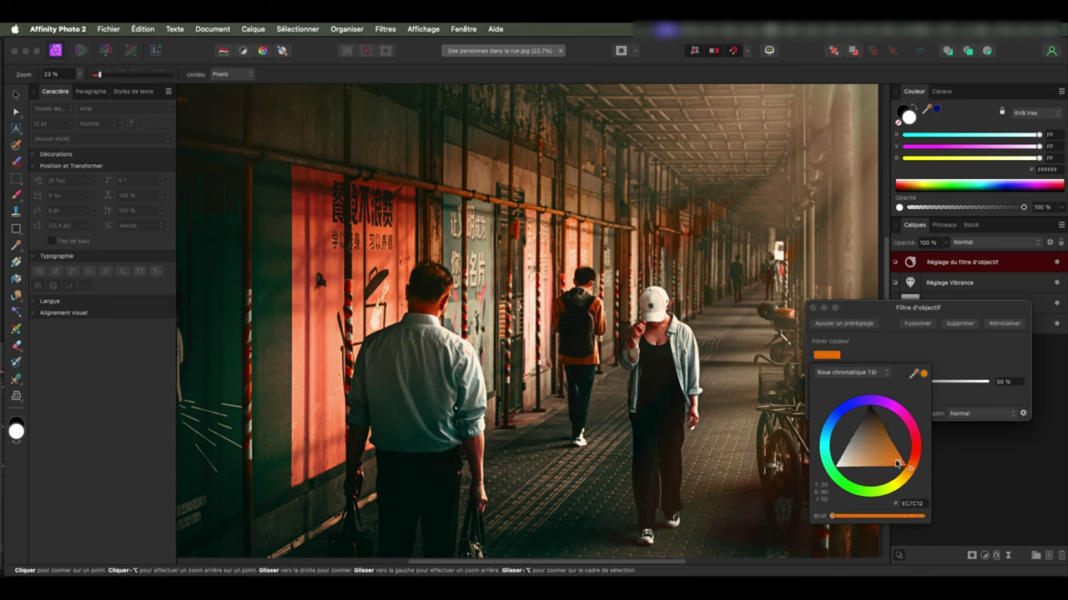
pyautogui.click(813, 307)
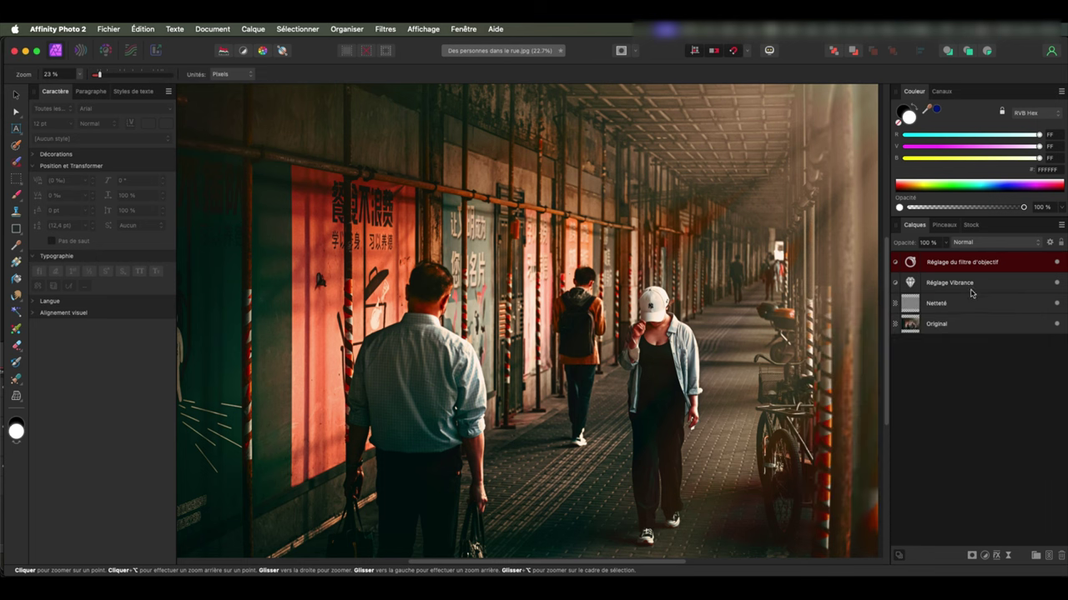
# Step: Group the Netteté, Vibrance and lens filter layers together with Cmd+G
pyautogui.click(961, 252)
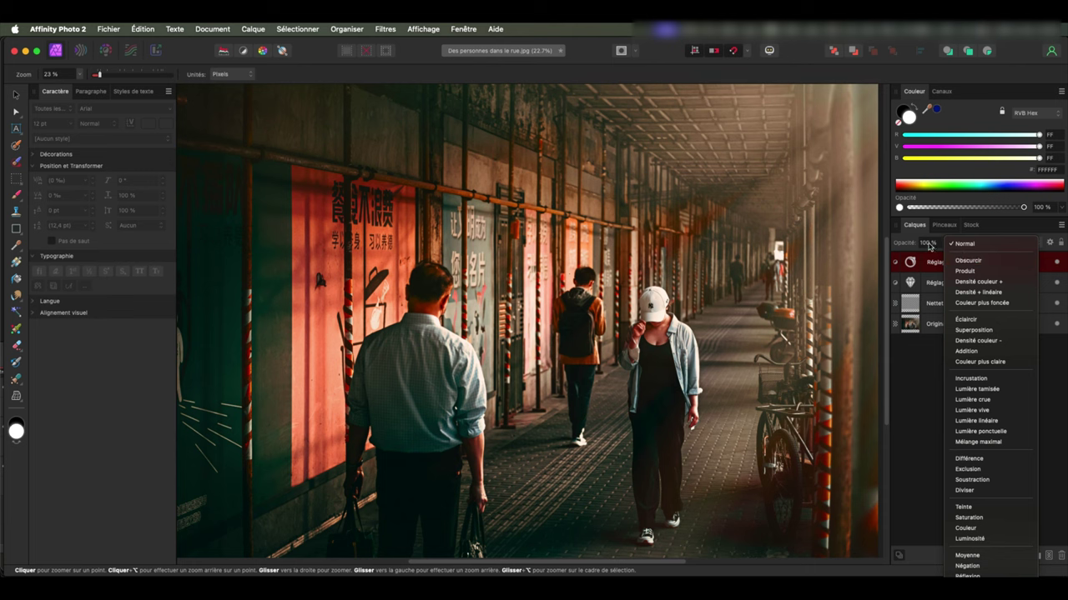
pyautogui.click(944, 247)
pyautogui.click(1001, 303)
pyautogui.keyDown('shift'); pyautogui.click(1019, 261); pyautogui.keyUp('shift')
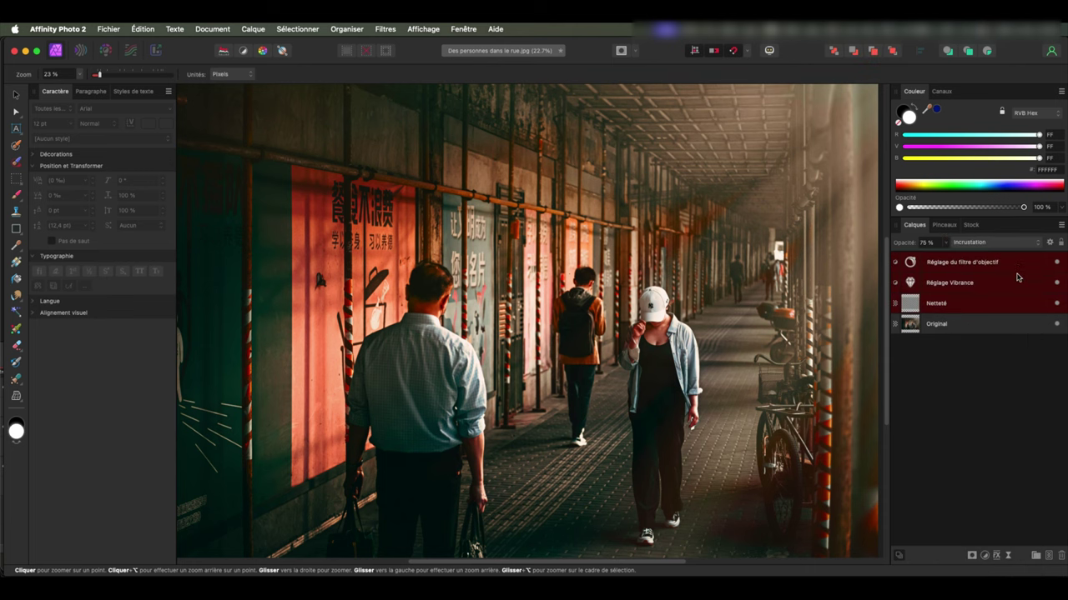
pyautogui.press('super+g')
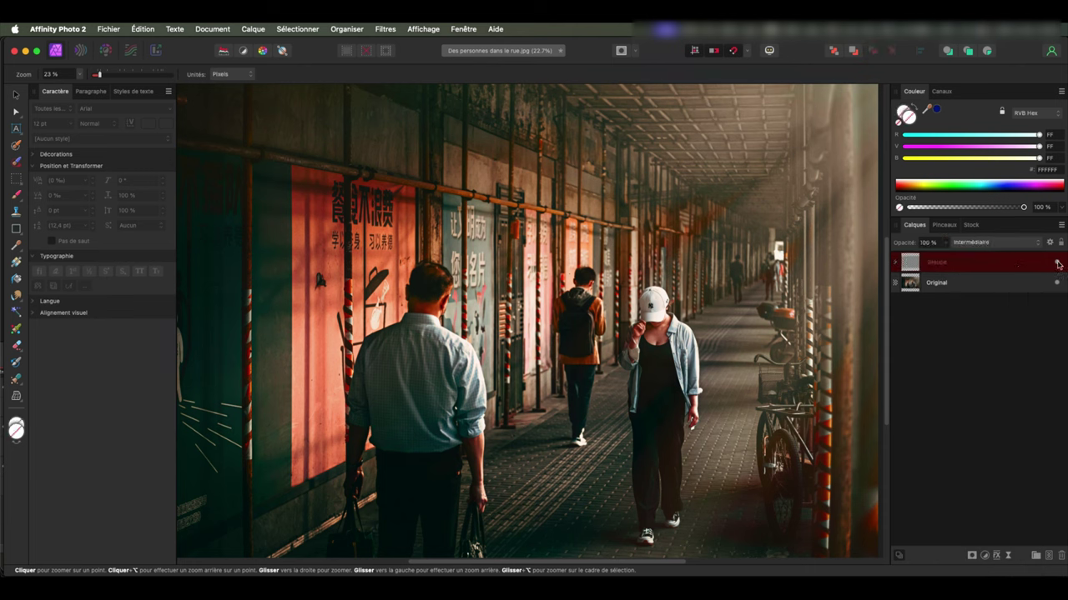
# Step: Open Miniature Youtube 23 and show its JPEG 1280 × 720 px export format options
pyautogui.click(941, 332)
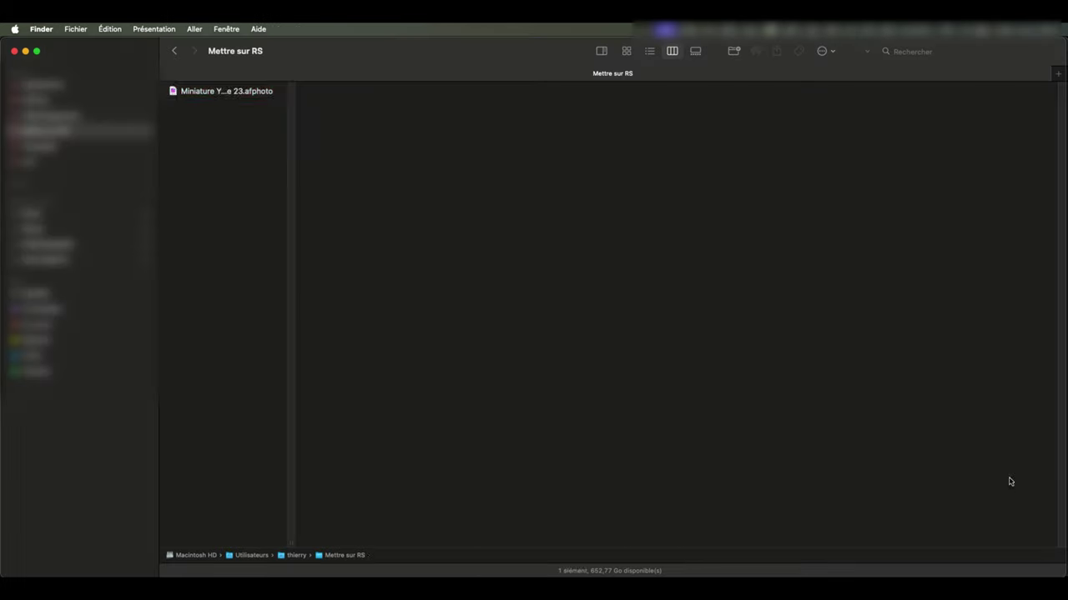
pyautogui.click(226, 92)
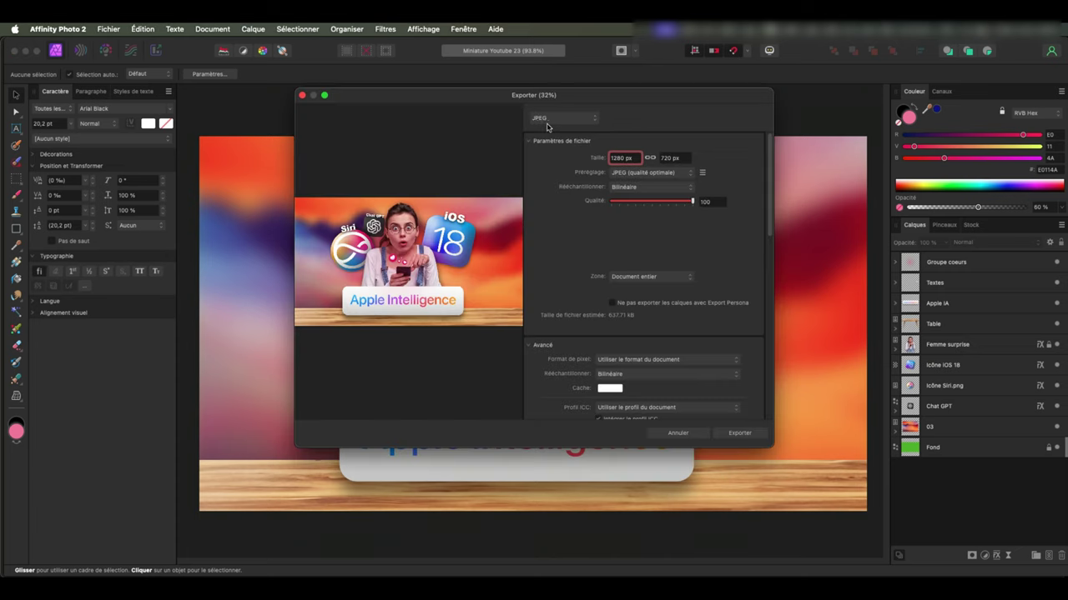
pyautogui.click(552, 119)
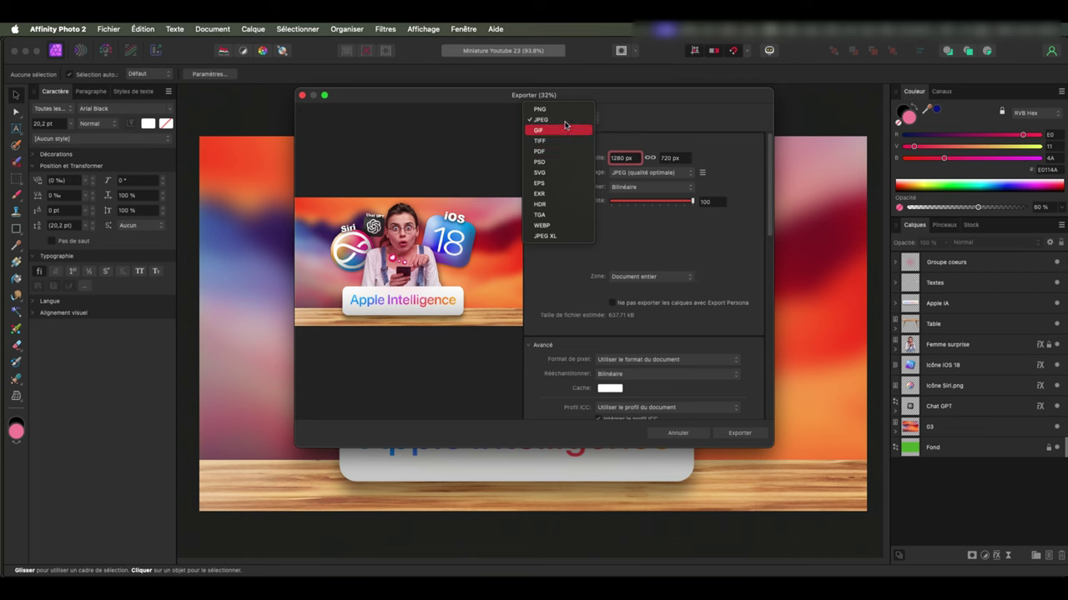
# Step: Export the whole thumbnail as a 1280 × 720 JPEG, Miniature Youtube 23.jpg
pyautogui.click(565, 117)
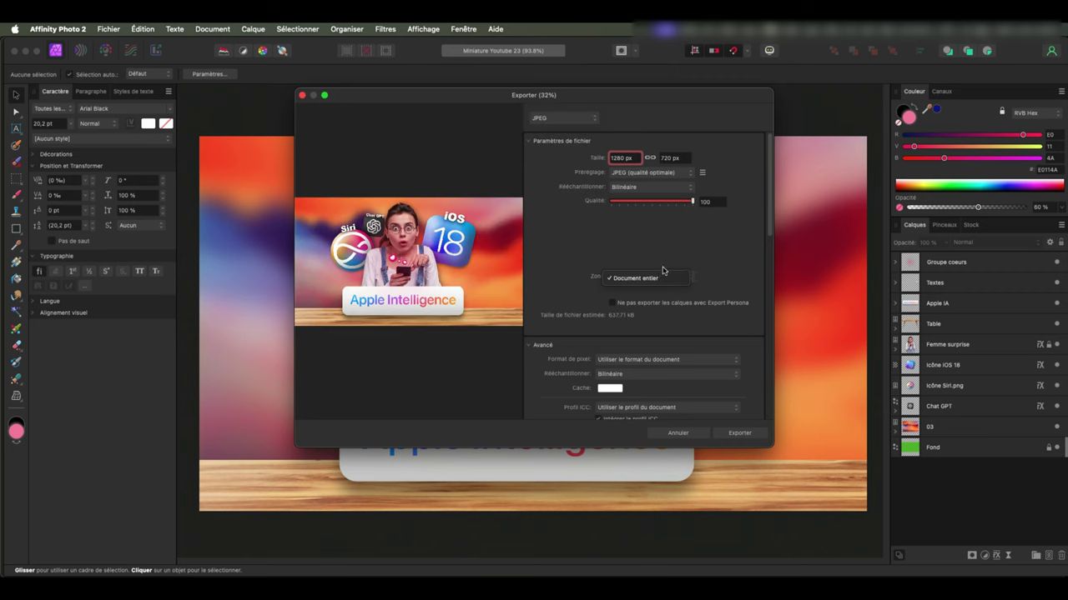
pyautogui.click(745, 431)
pyautogui.click(715, 411)
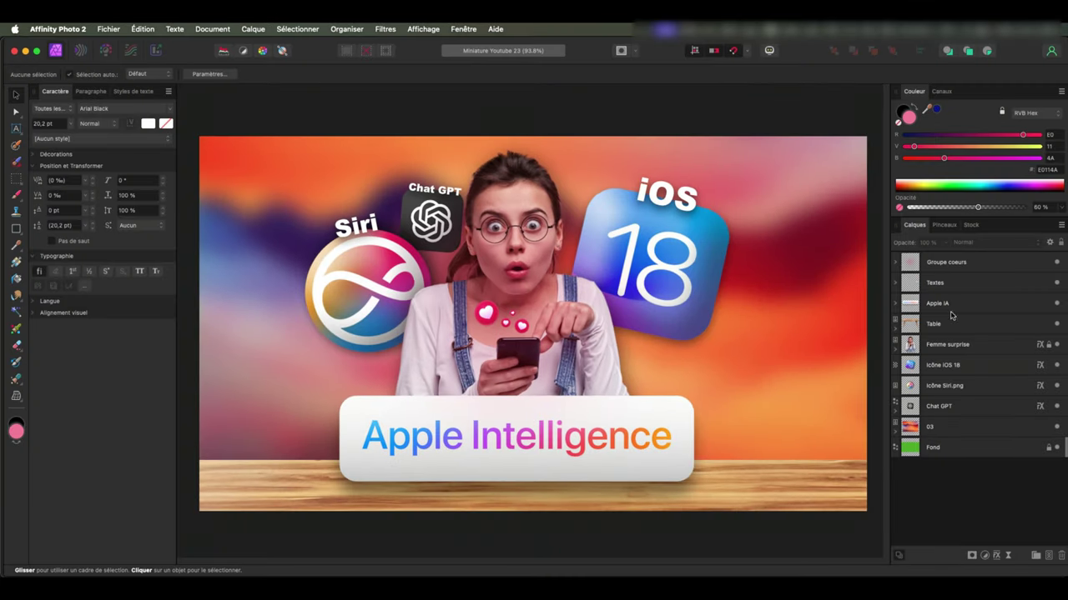
# Step: Export only the selected Femme surprise layer as a transparent PNG
pyautogui.click(946, 344)
pyautogui.press('super+alt+shift+w')
pyautogui.click(666, 276)
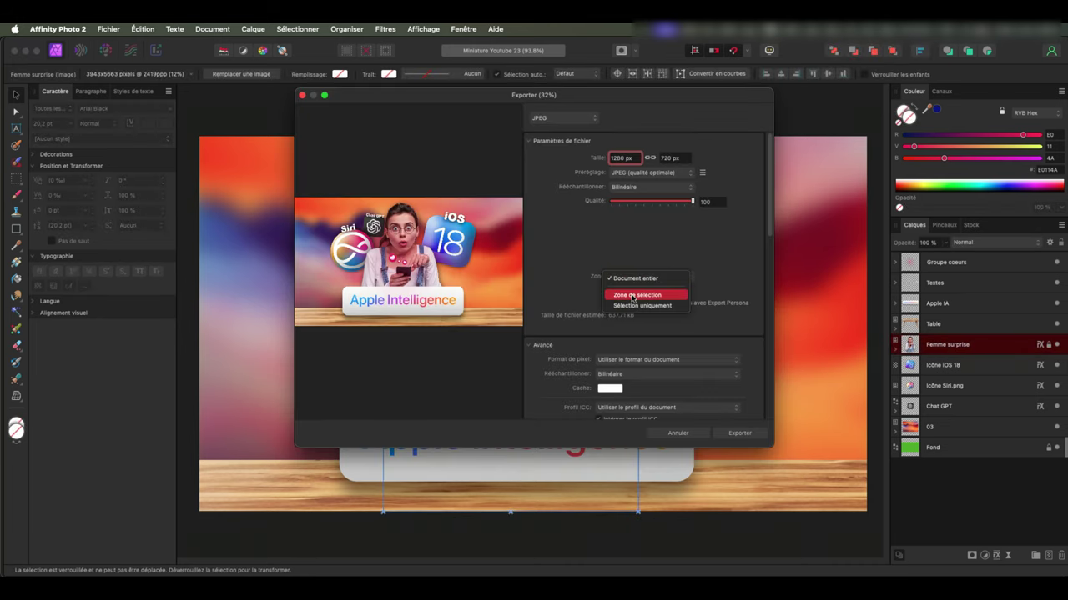
pyautogui.click(644, 305)
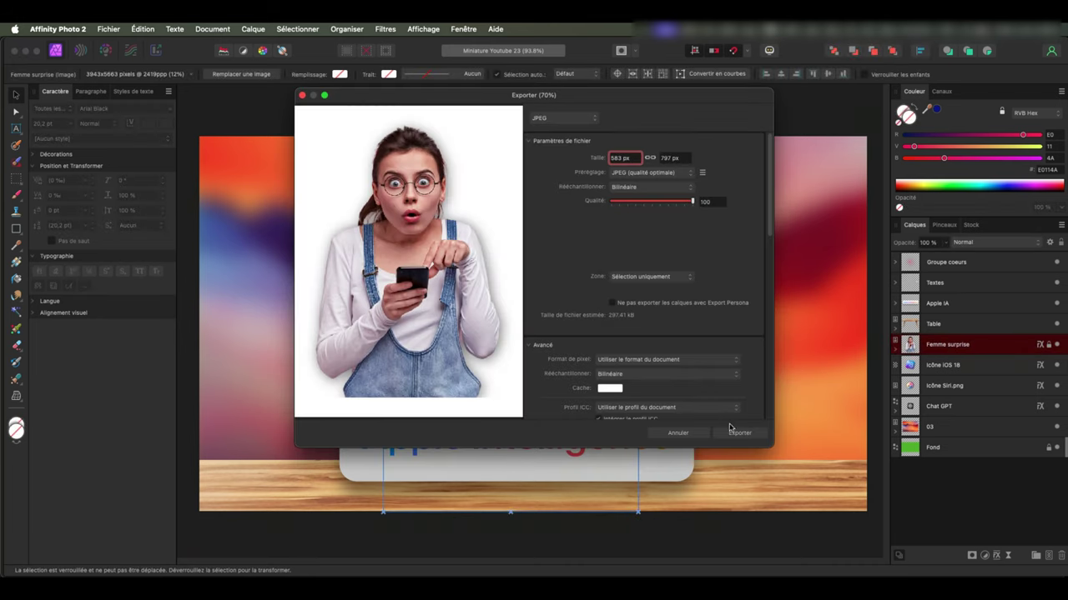
pyautogui.click(553, 117)
pyautogui.click(563, 111)
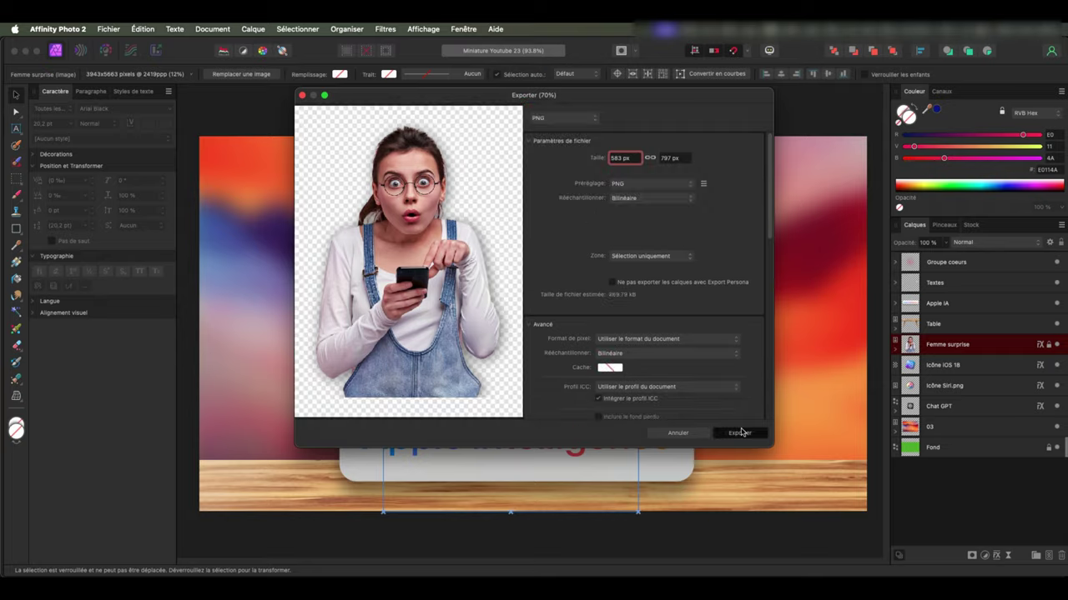
pyautogui.click(739, 433)
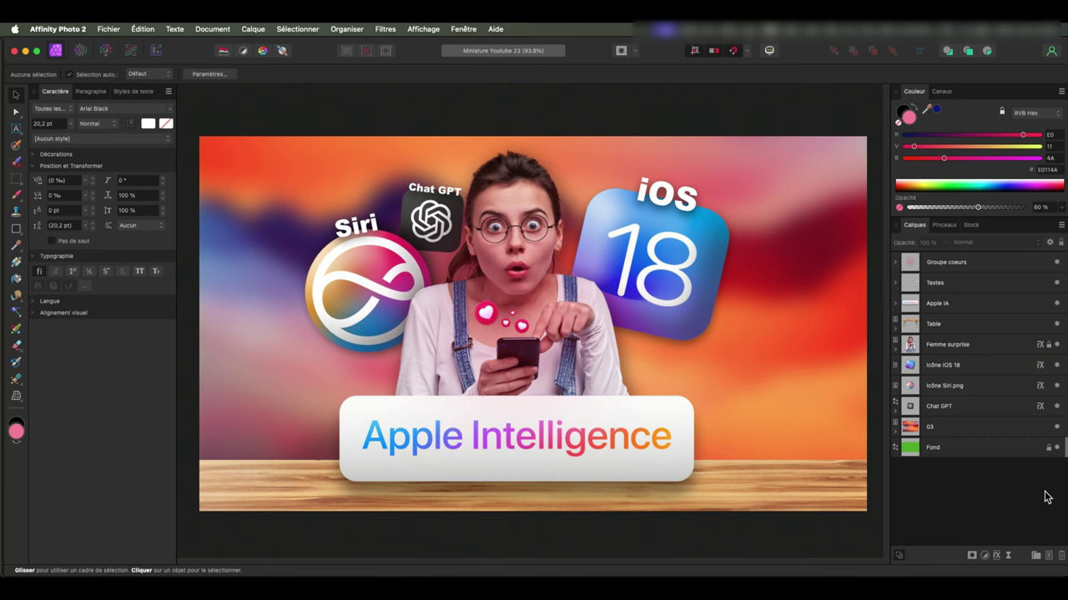
pyautogui.click(81, 28)
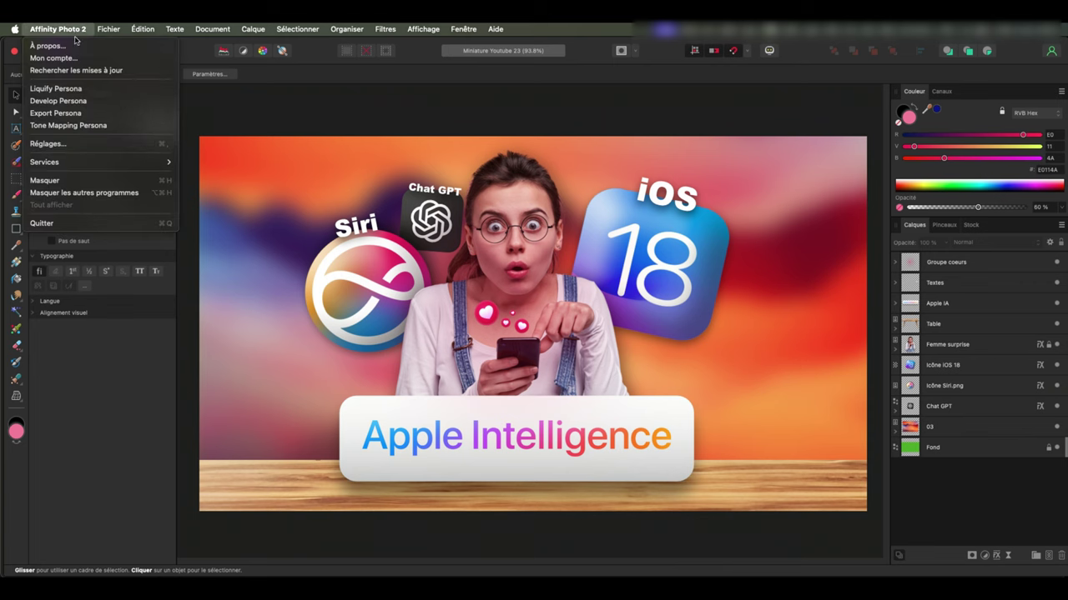
pyautogui.click(75, 144)
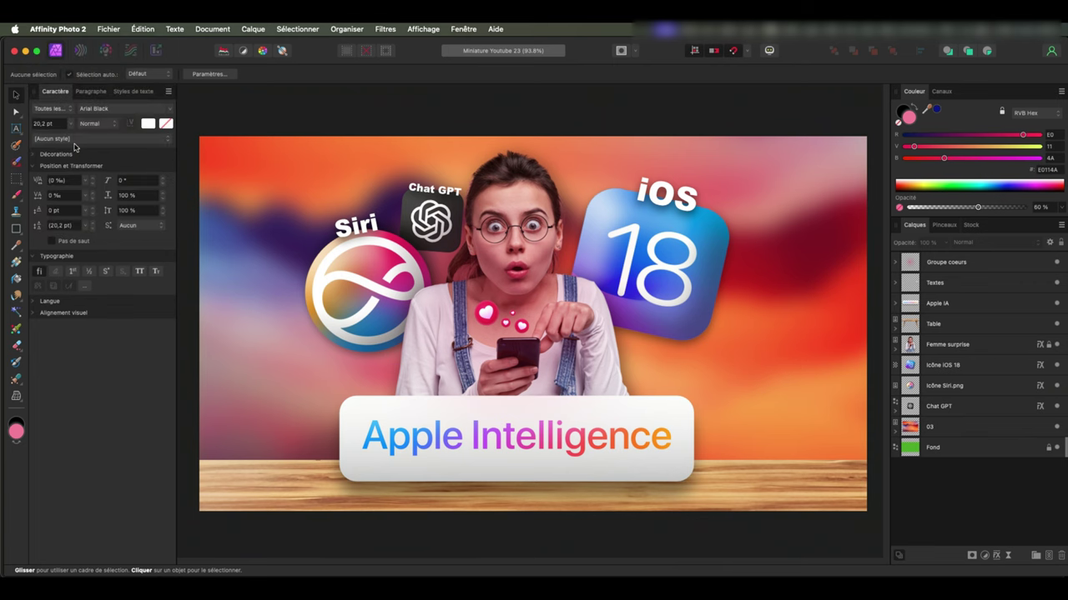
pyautogui.click(290, 246)
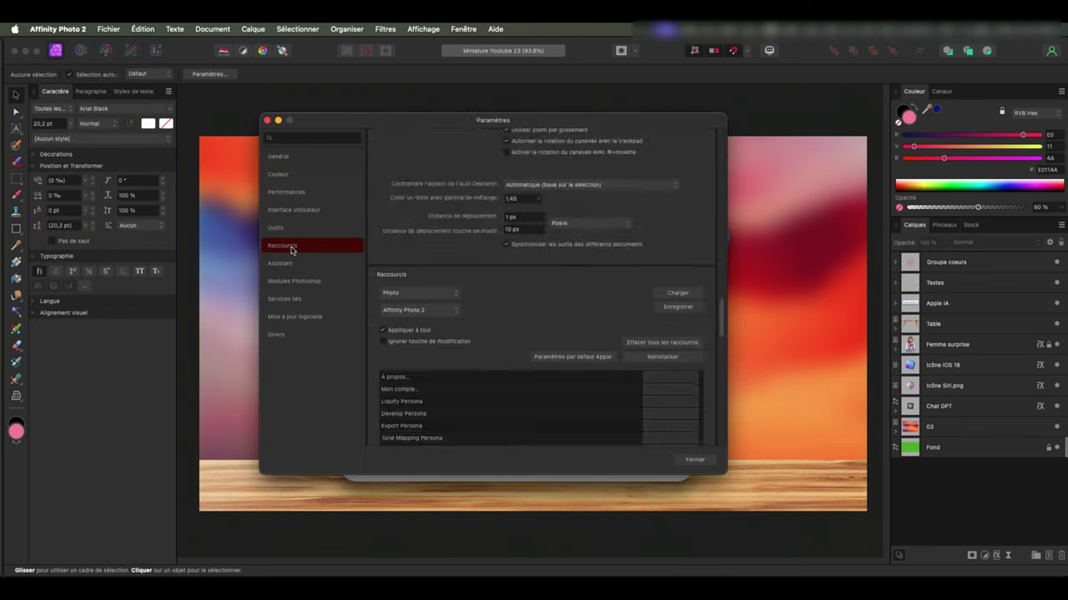
pyautogui.click(451, 177)
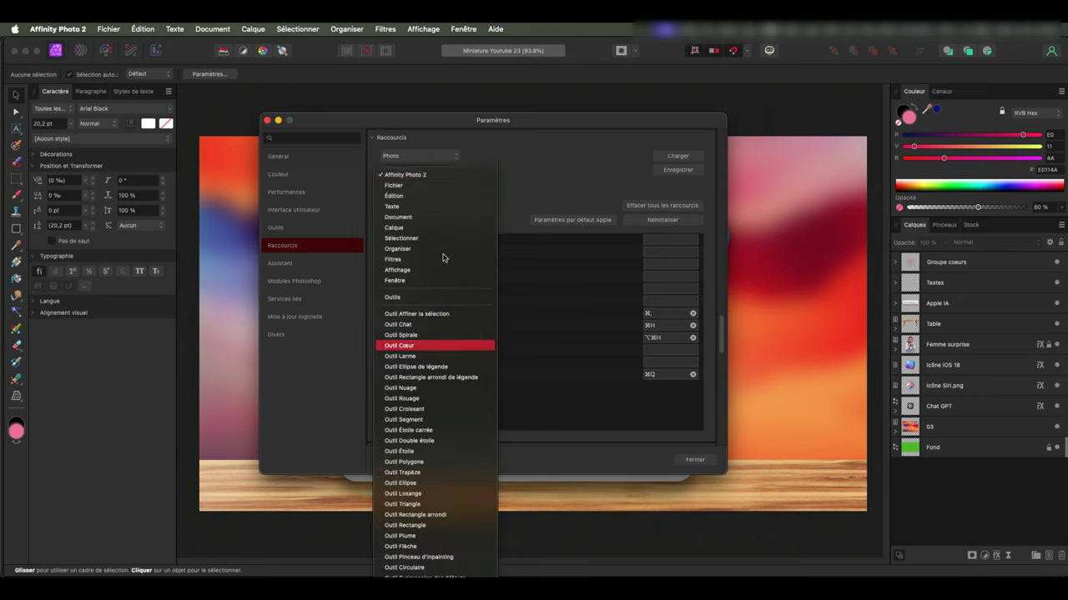
pyautogui.click(546, 148)
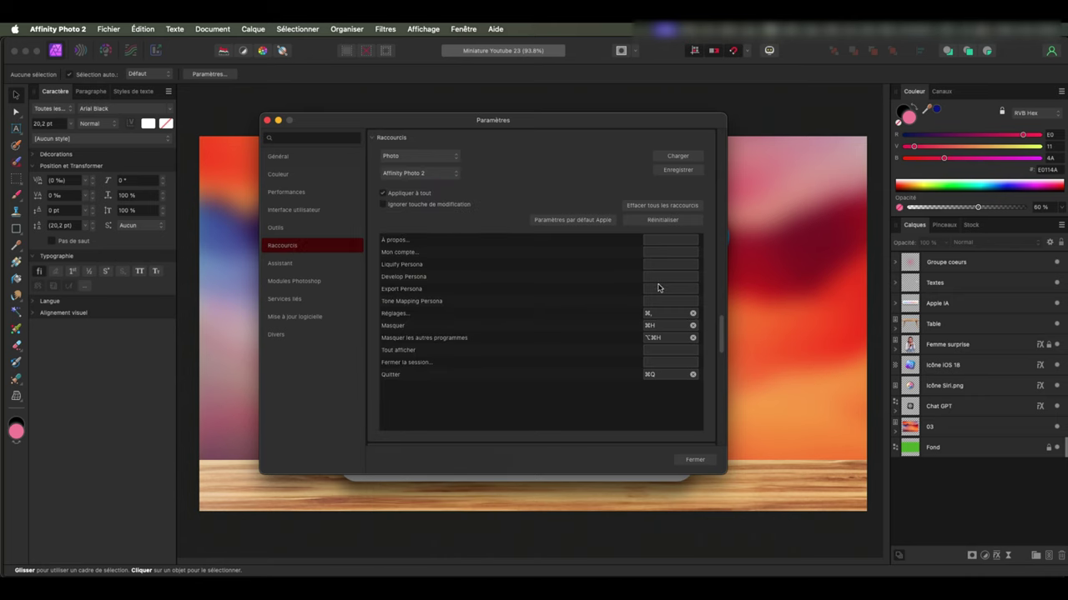
pyautogui.click(697, 460)
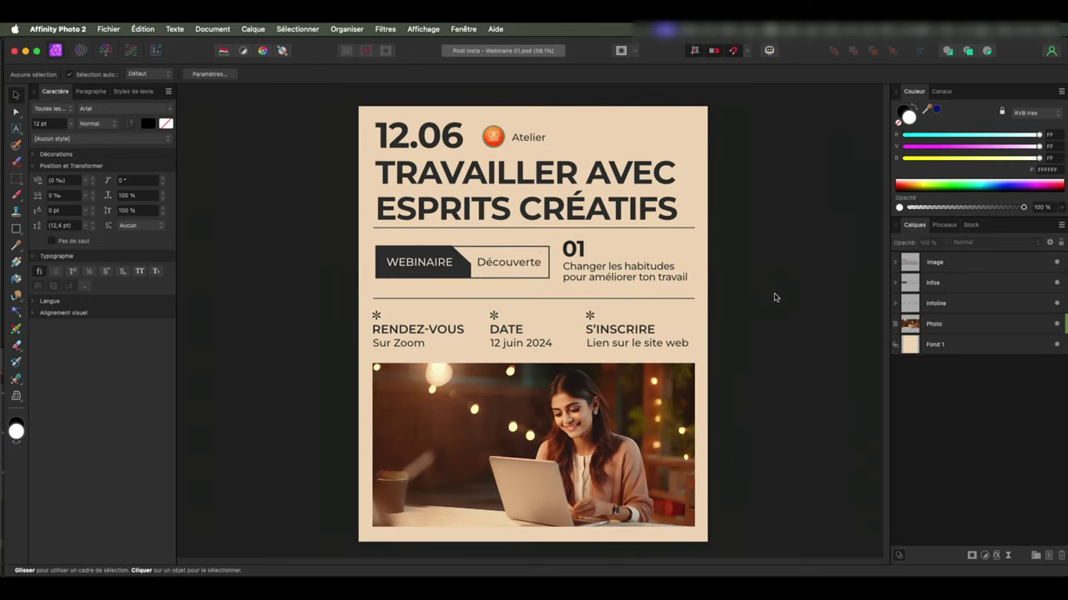
# Step: Start a new Imprimerie A4 document, check its colour format, and switch it to portrait
pyautogui.press('super+n')
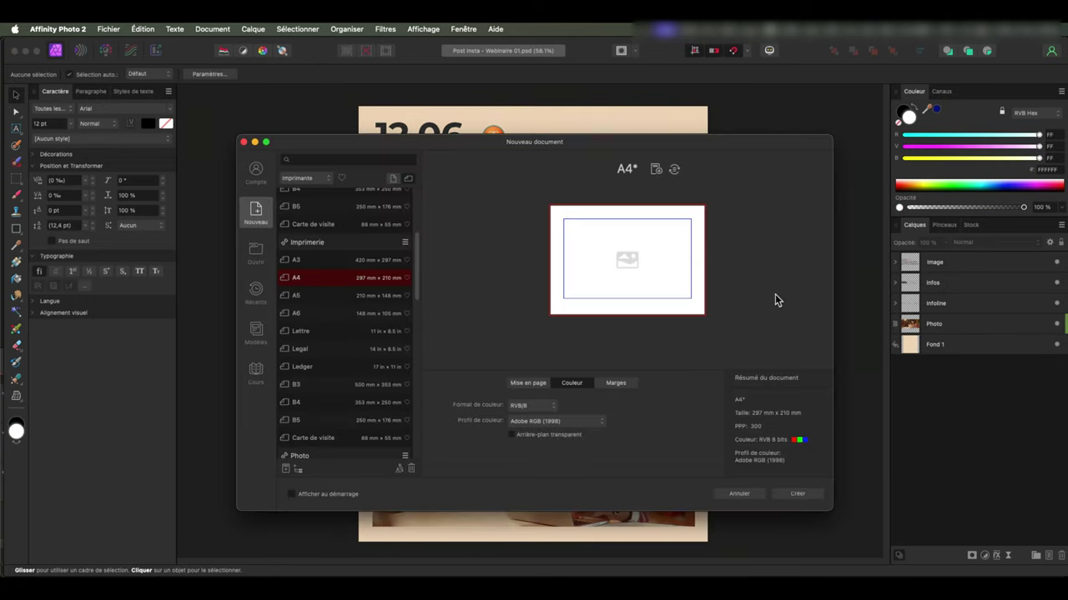
pyautogui.click(543, 404)
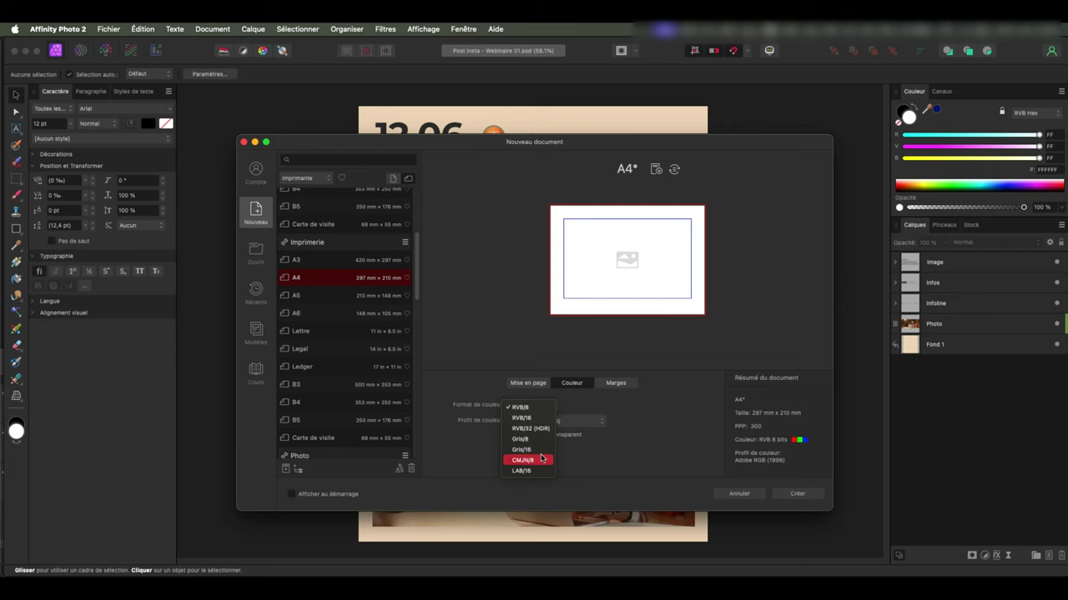
pyautogui.click(409, 179)
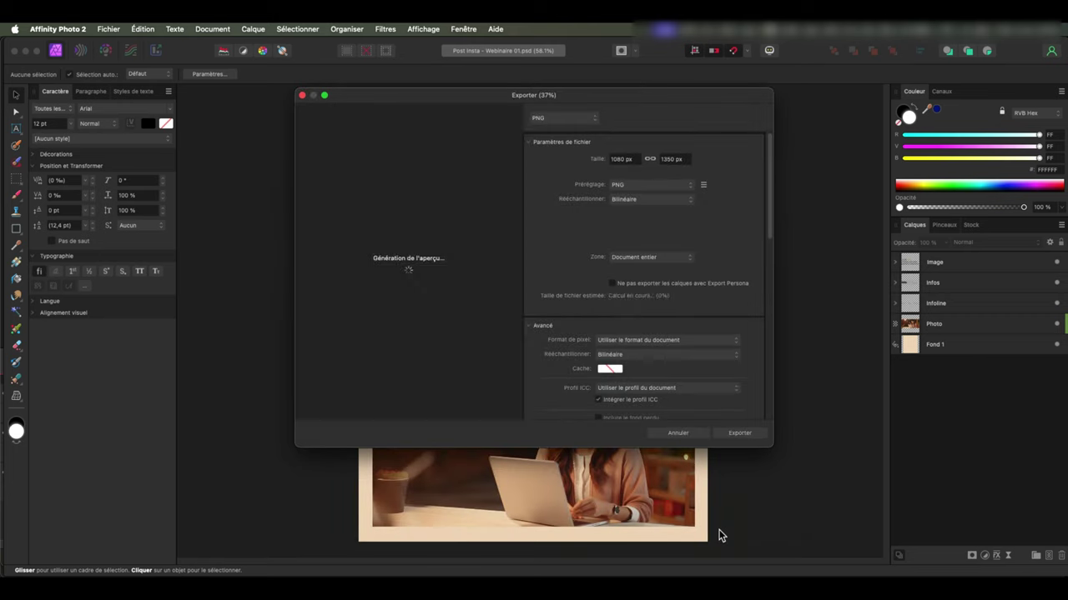
# Step: Set the export to JPEG with the best-quality (100) preset and RVB 8 bits pixel format
pyautogui.click(663, 185)
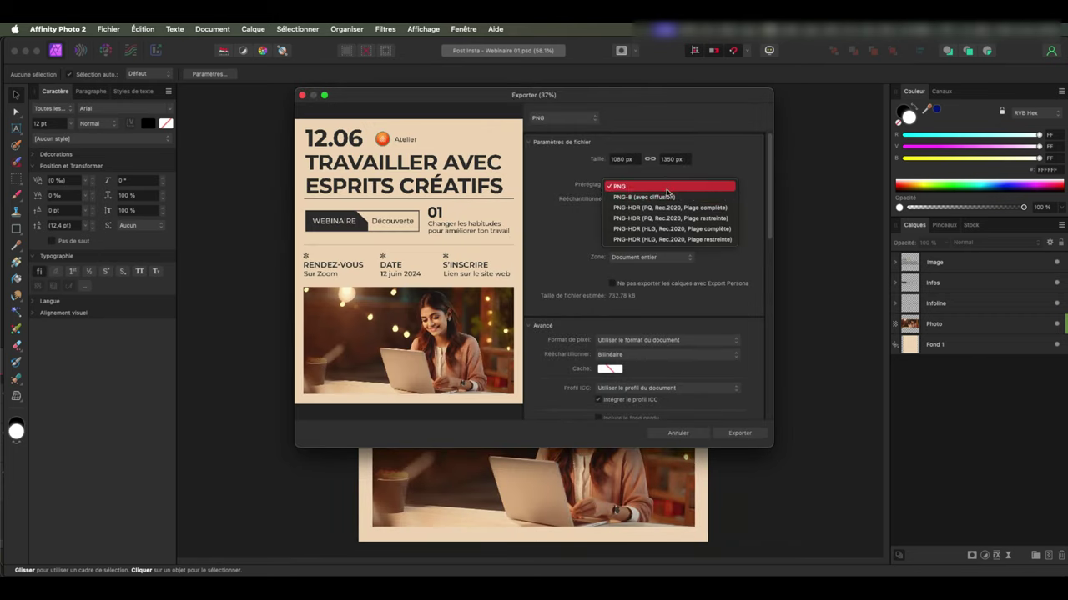
pyautogui.click(638, 117)
pyautogui.click(572, 119)
pyautogui.click(540, 130)
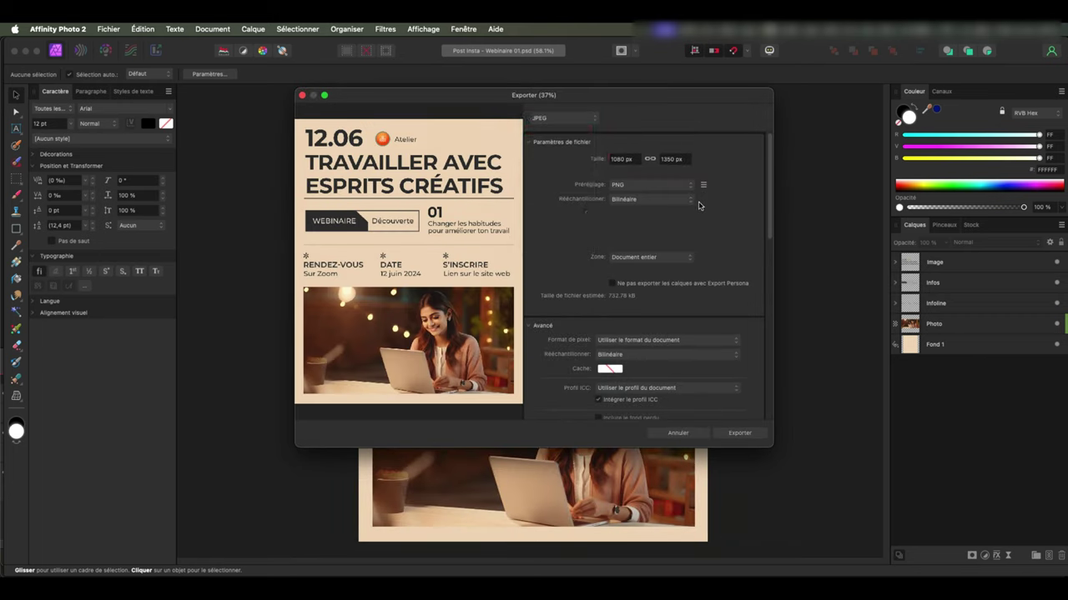
pyautogui.click(651, 172)
pyautogui.click(644, 174)
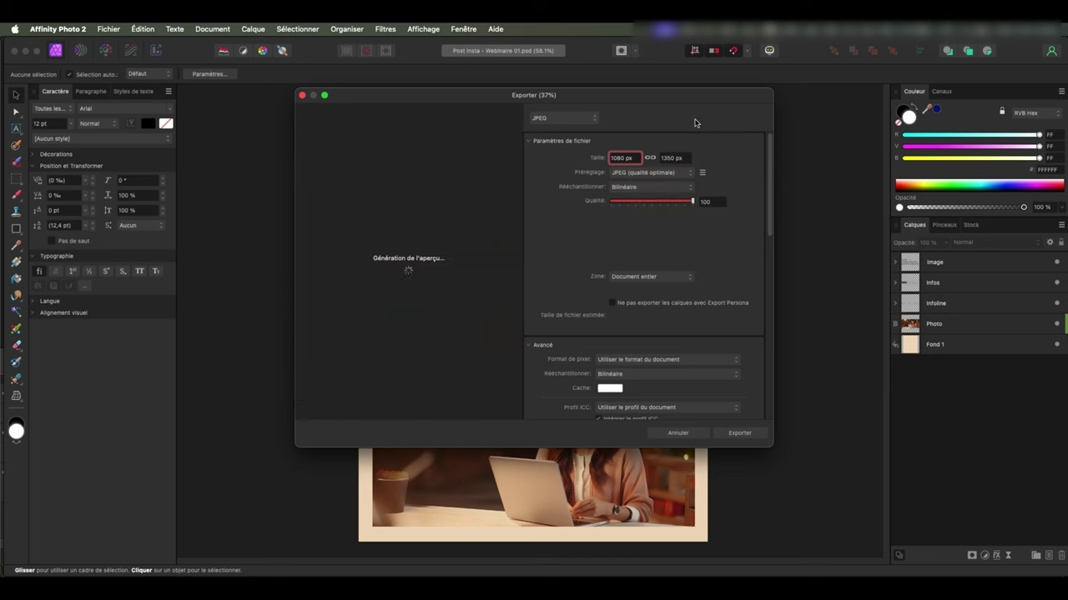
pyautogui.moveTo(771, 227); pyautogui.dragTo(772, 241)
pyautogui.click(704, 317)
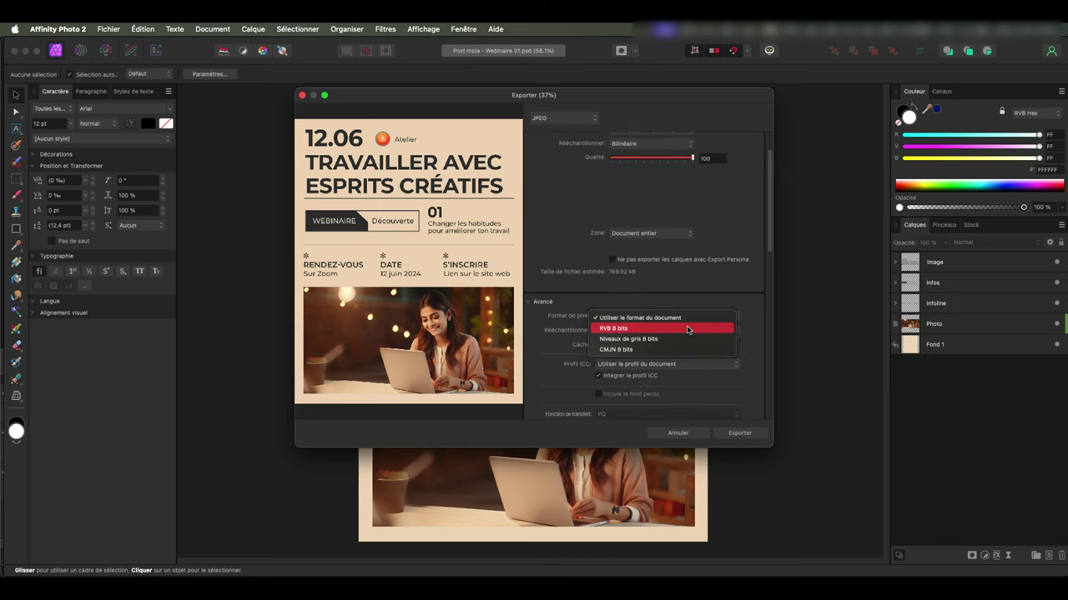
pyautogui.click(688, 329)
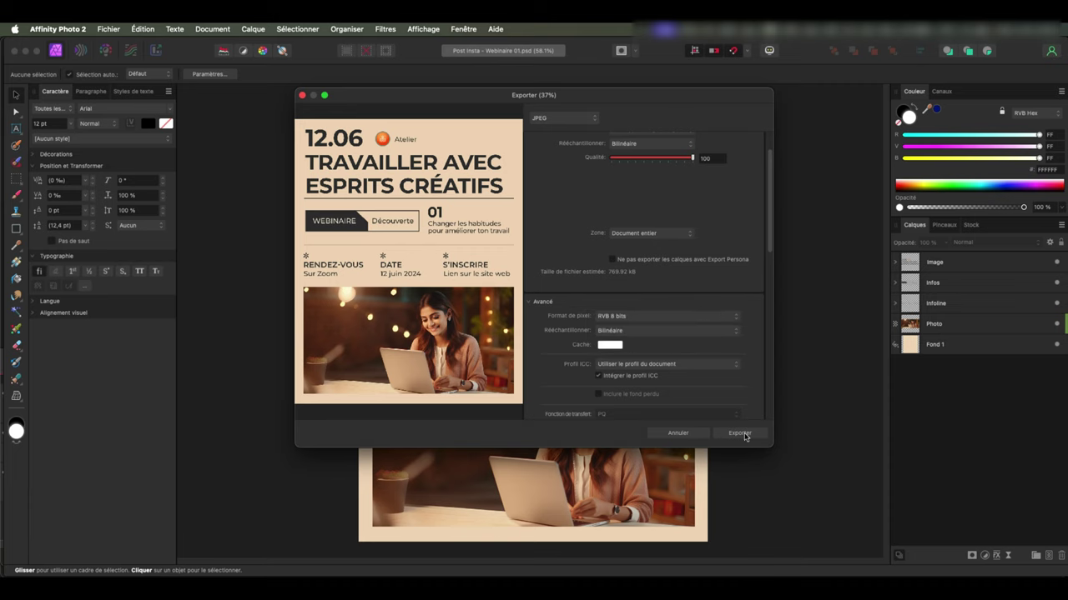